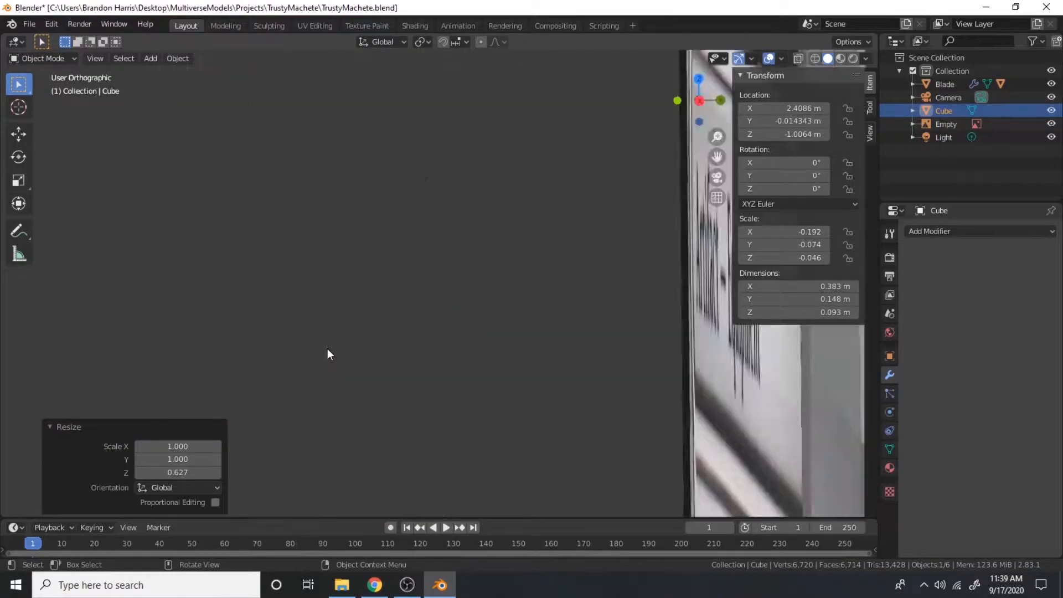
Move the cube about 0.014 m along Y and -0.033 m along Z to centre it across the blade above the handle
scroll(494, 335, up, 5)
scroll(493, 334, up, 2)
key(g)
click(515, 371)
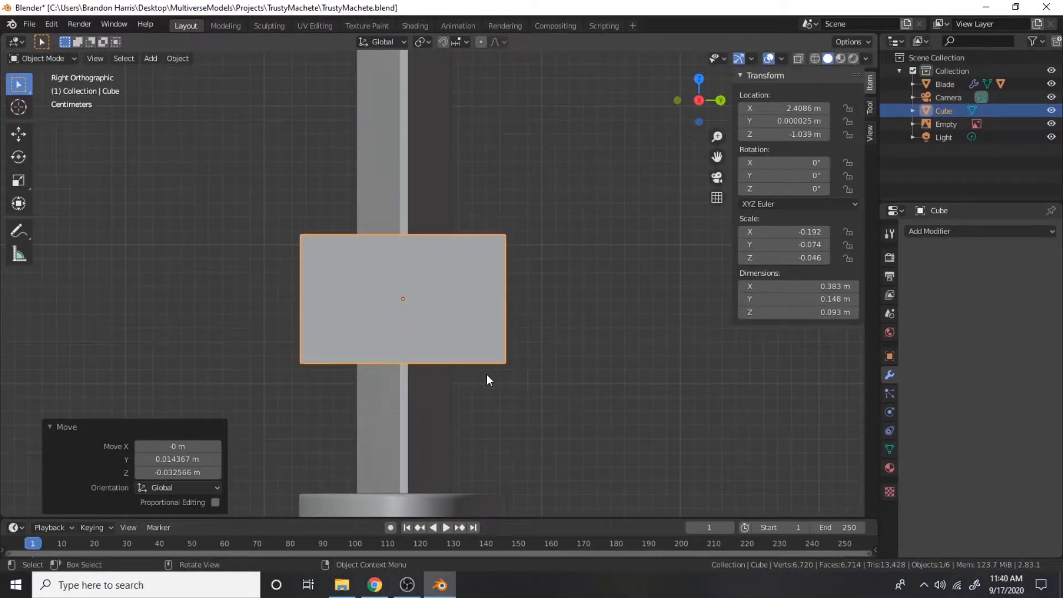
Narrow the cube along the Y axis by a factor of about 0.712
key(s)
key(y)
click(457, 351)
mouse_move(458, 351)
middle_down()
mouse_move(467, 393)
mouse_move(395, 375)
mouse_move(433, 404)
mouse_move(553, 449)
mouse_move(493, 473)
mouse_move(299, 379)
mouse_move(453, 348)
mouse_move(449, 360)
middle_up()
scroll(450, 360, down, 6)
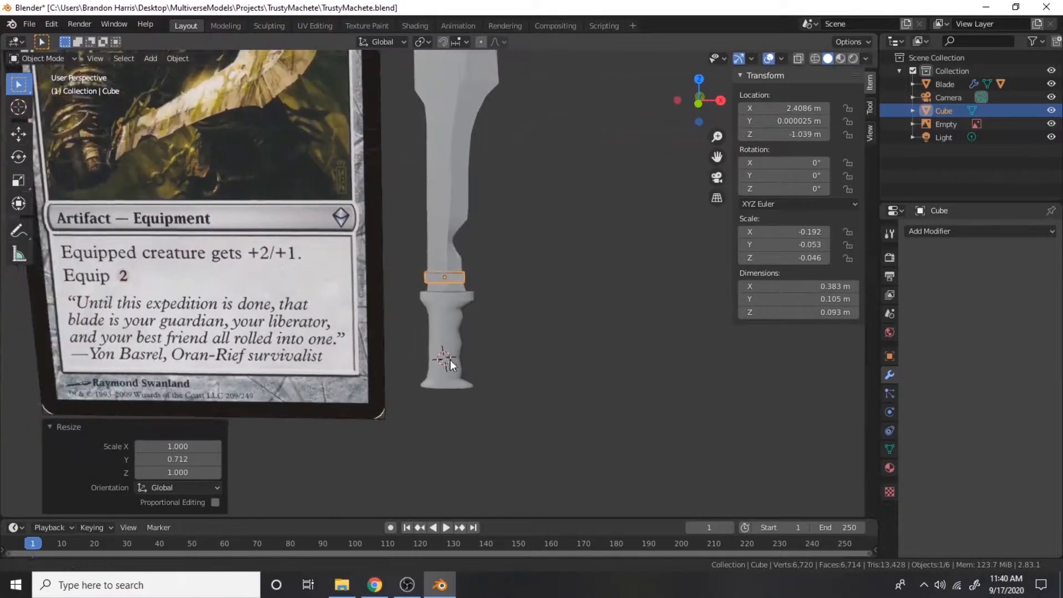
Add ten vertical loop cuts along the length of the cube band in front view
scroll(447, 360, up, 7)
key(KP_1)
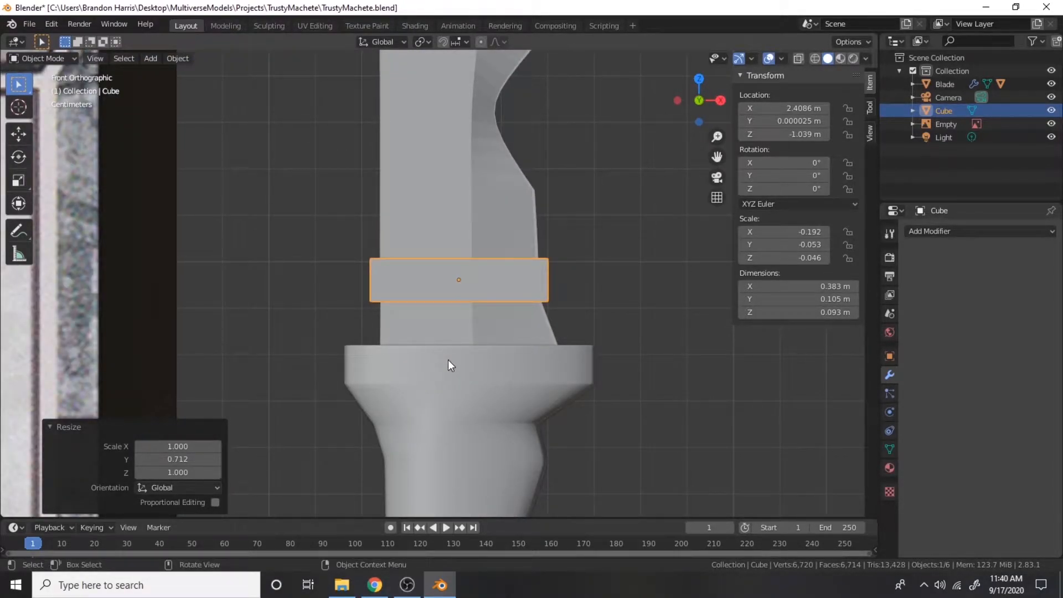
key(Tab)
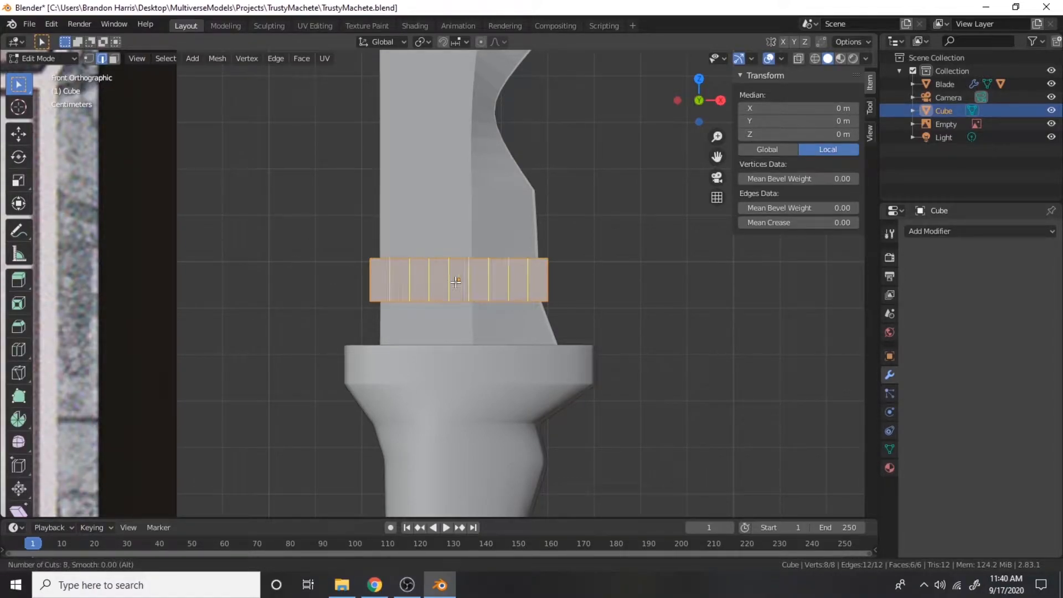
click(456, 282)
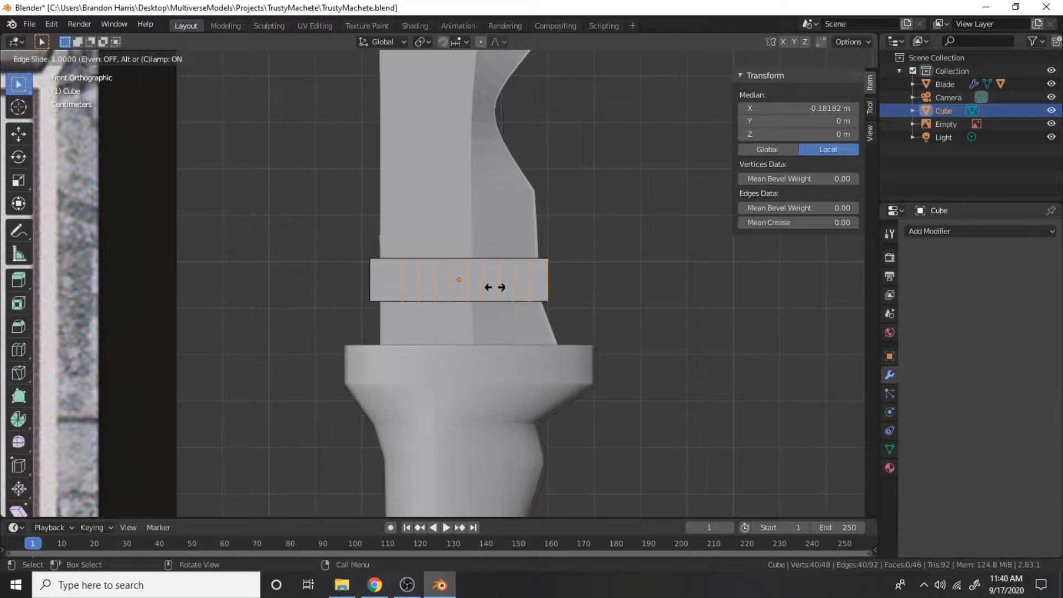
click(456, 292)
scroll(617, 204, up, 4)
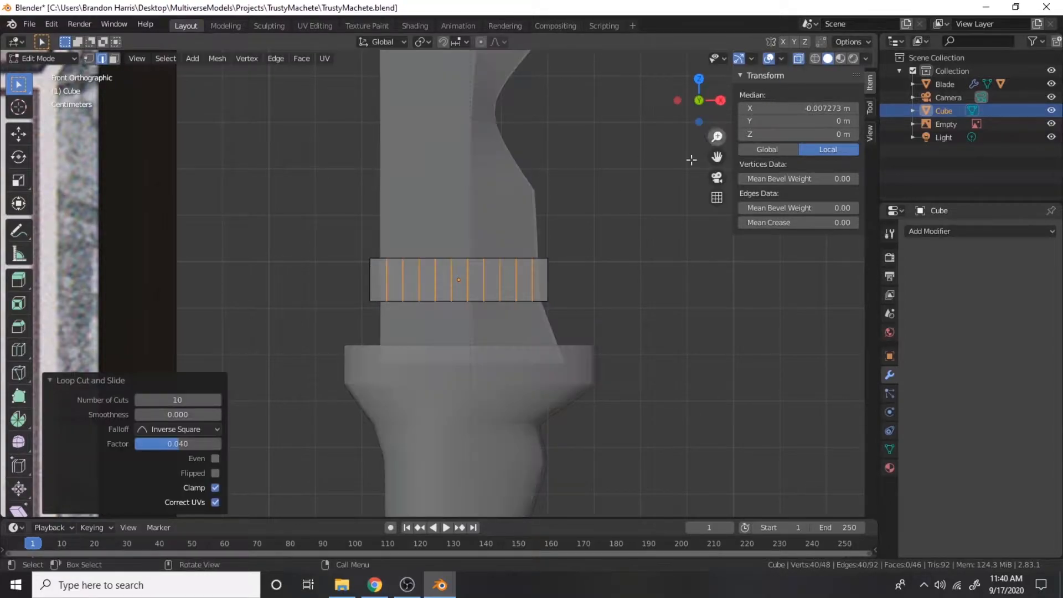
Move the band's end vertex column on the notched side inward and slightly up toward the blade edge
click(89, 58)
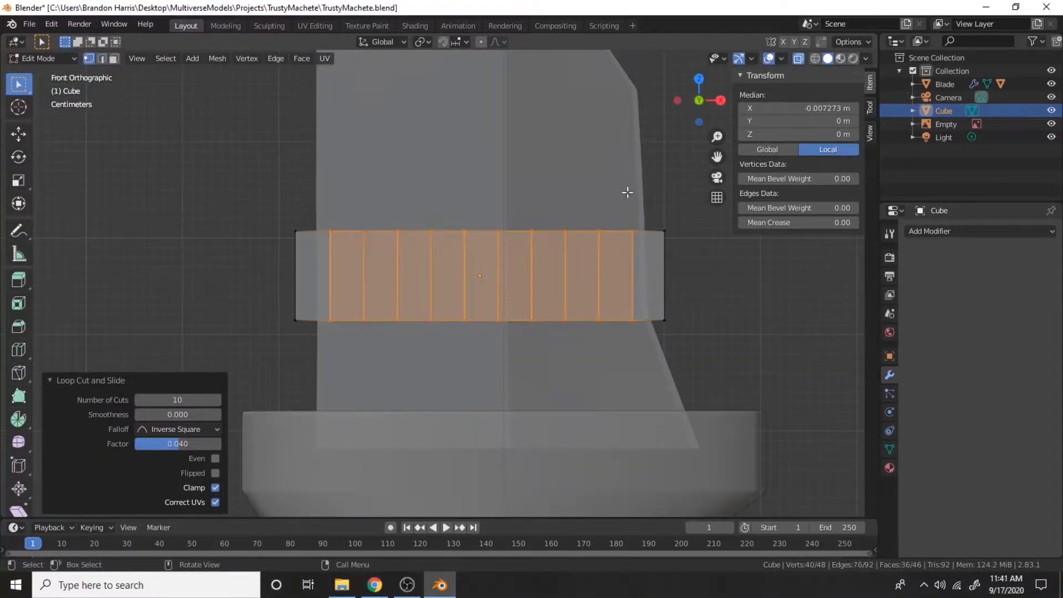
drag(651, 212, 702, 358)
key(g)
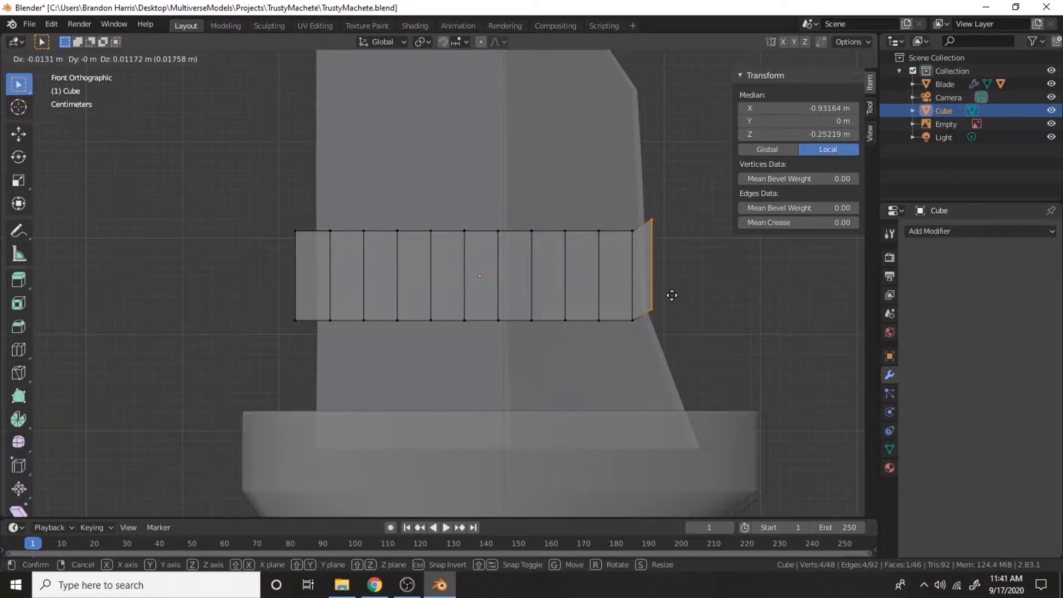
click(672, 295)
Shift the second and third vertex columns from that end so the band curves gently up to its tip
drag(617, 216, 643, 338)
key(g)
click(641, 332)
drag(581, 216, 622, 346)
key(g)
click(629, 345)
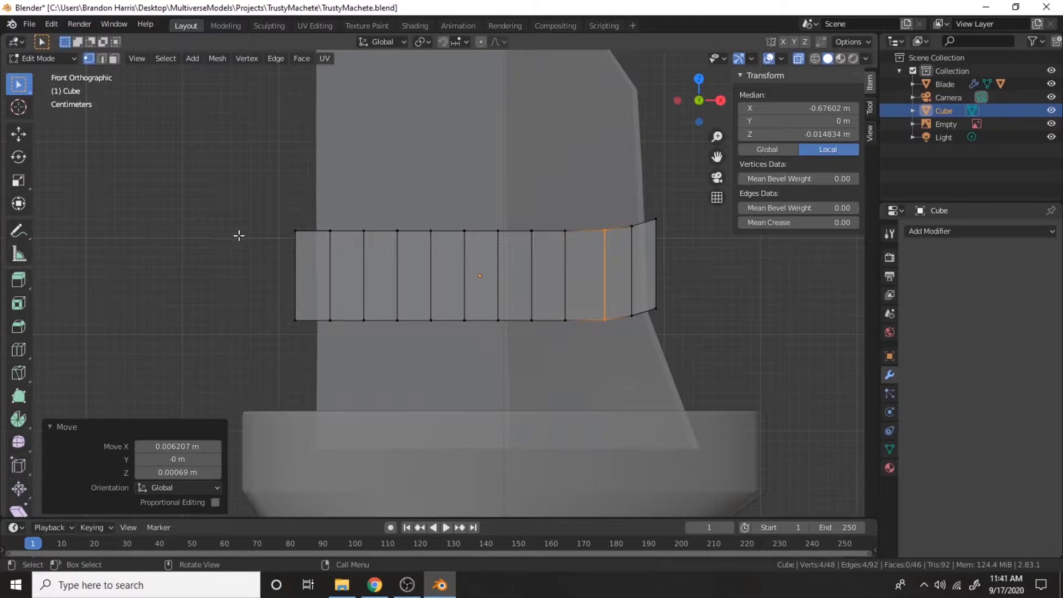
Taper the band's notched-side end column by scaling it along Y by about 0.12
middle_drag(591, 312, 613, 292)
key(KP_1)
drag(641, 187, 685, 346)
key(KP_3)
key(KP_Decimal)
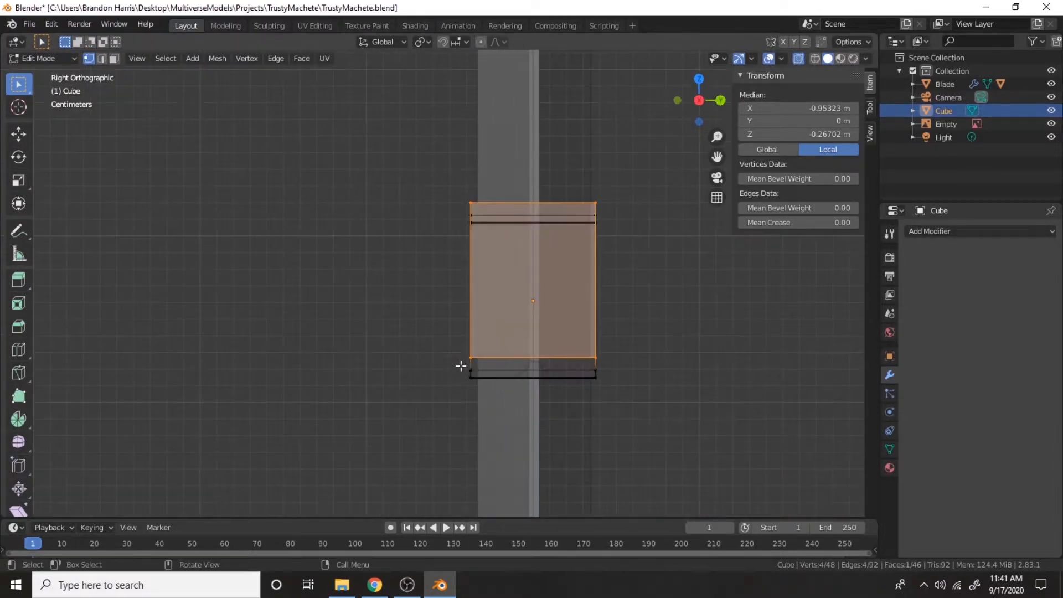
key(s)
key(y)
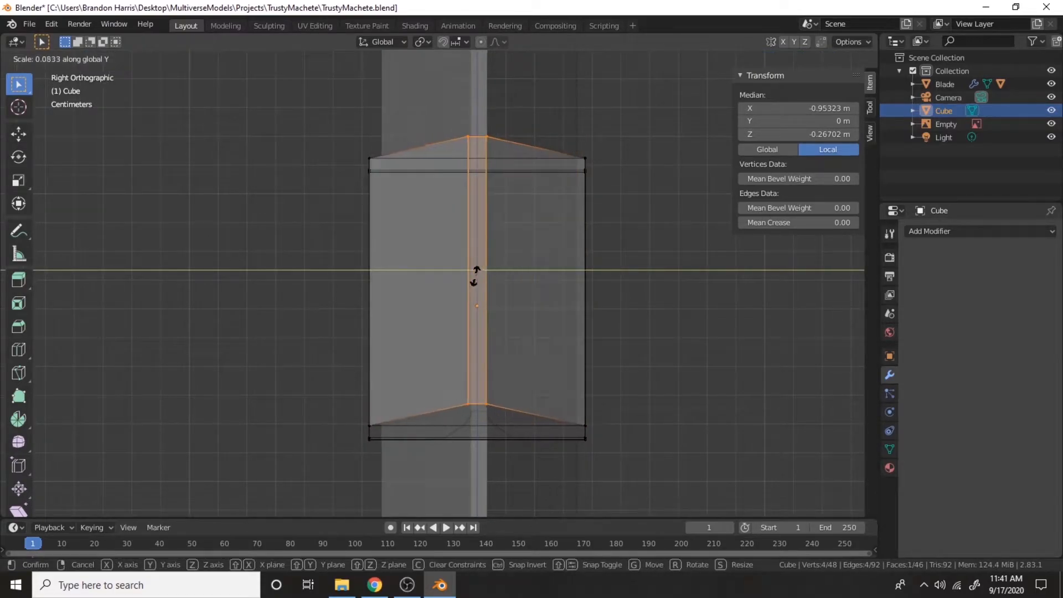
click(473, 278)
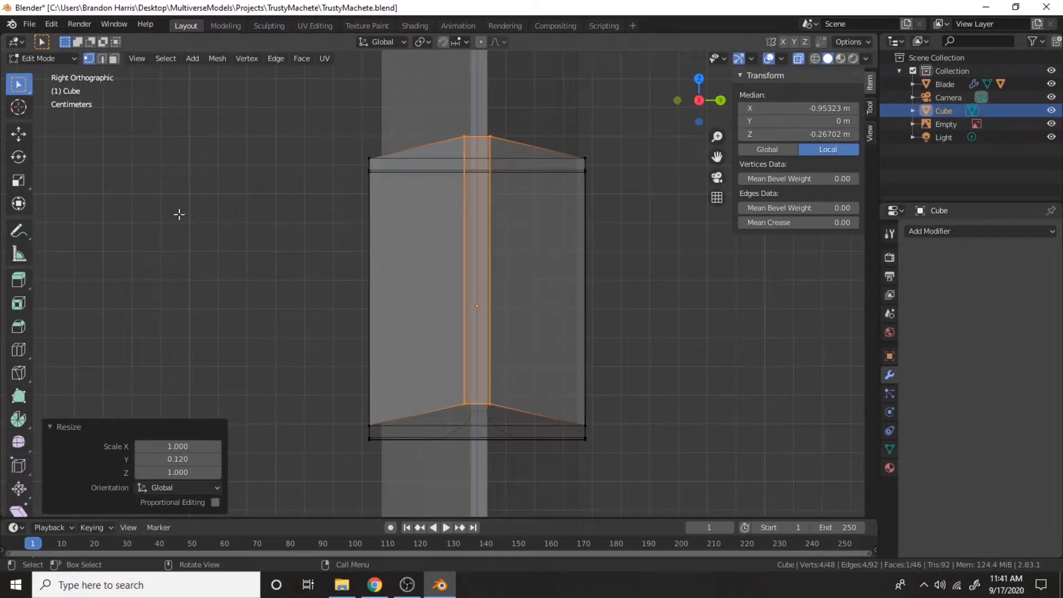
Nudge the whole band along Y to about 0.0007 m to align it with the blade, and deselect it
key(Tab)
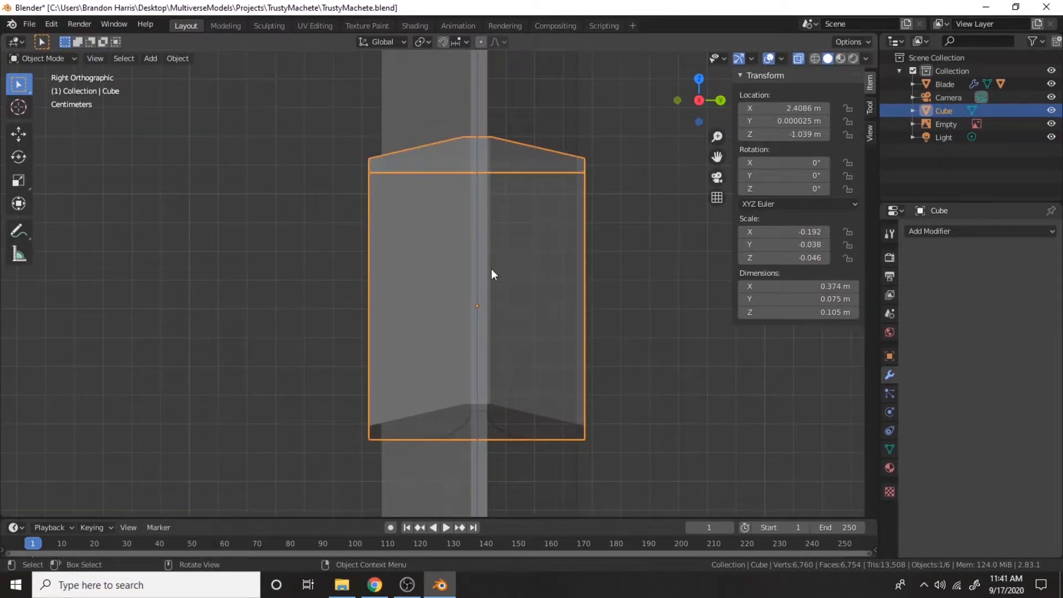
key(g)
key(y)
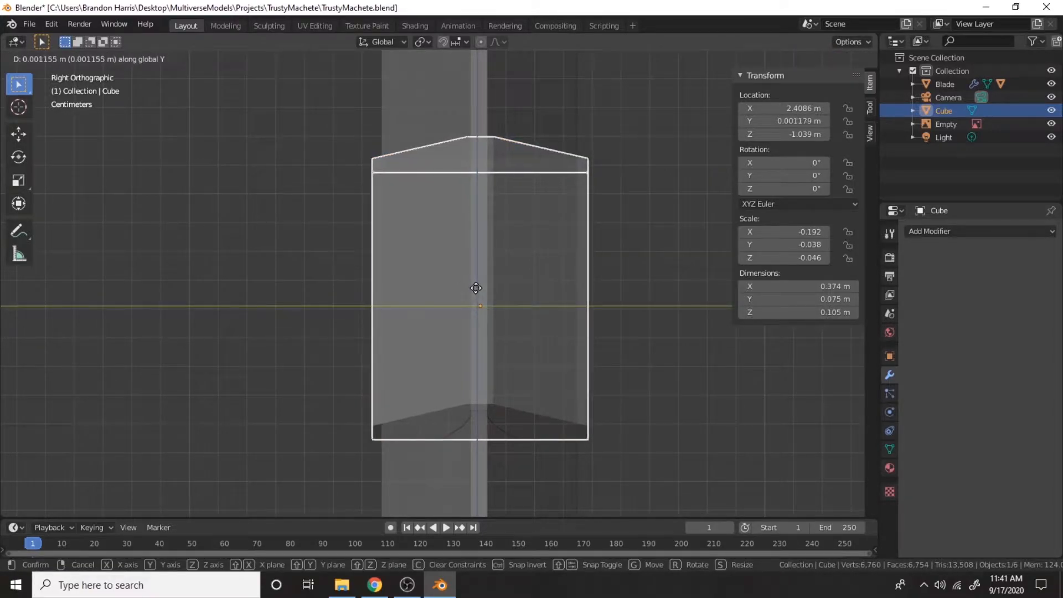
click(476, 294)
middle_drag(476, 294, 427, 334)
scroll(427, 335, down, 3)
click(707, 376)
middle_drag(706, 374, 717, 356)
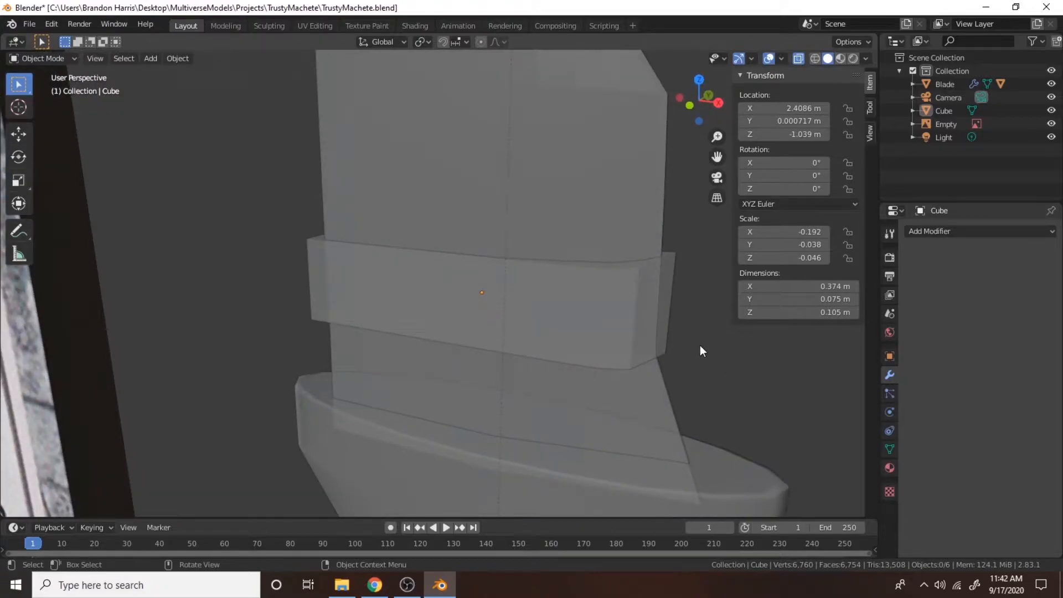
Narrow the second vertex column from the tapered end along Y by a factor of about 0.439
key(KP_1)
key(Tab)
drag(619, 218, 646, 342)
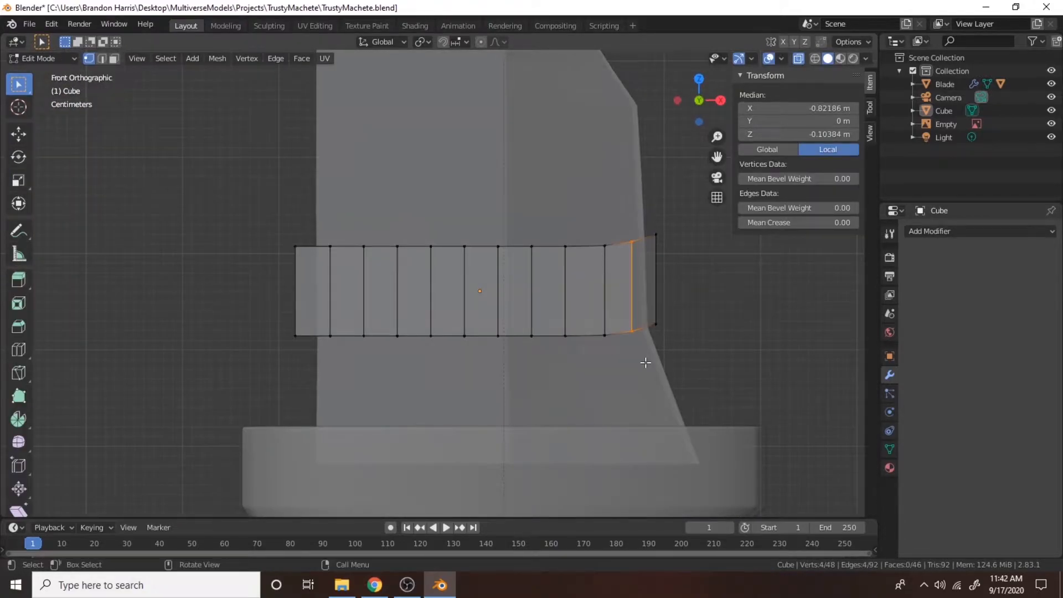
key(KP_3)
key(s)
key(y)
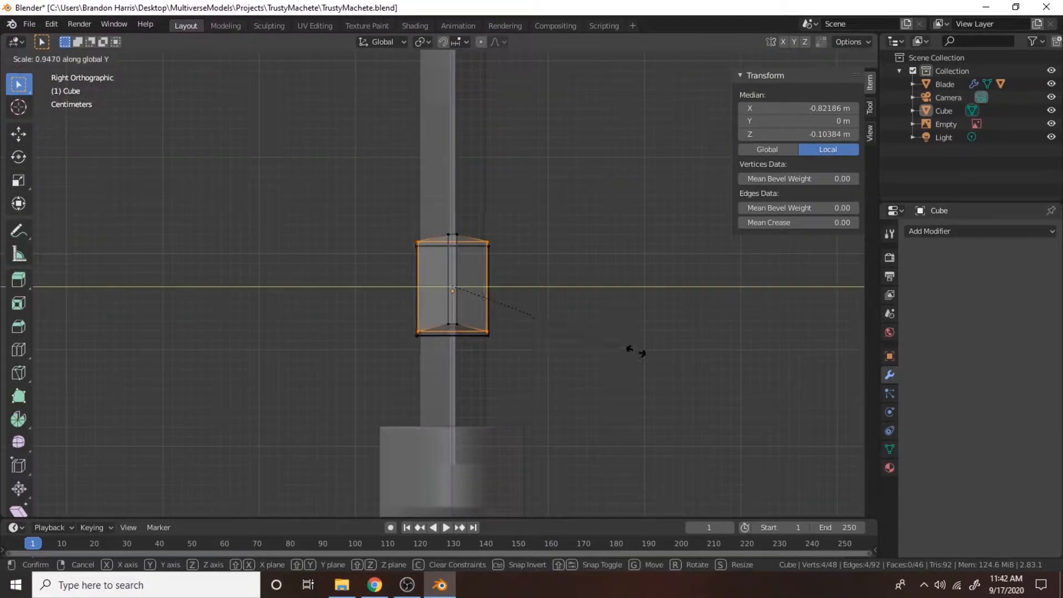
click(541, 308)
Narrow the same second column further along Y by about 0.364 so it sits closer to the blade
middle_drag(541, 308, 559, 407)
click(798, 58)
scroll(587, 261, up, 3)
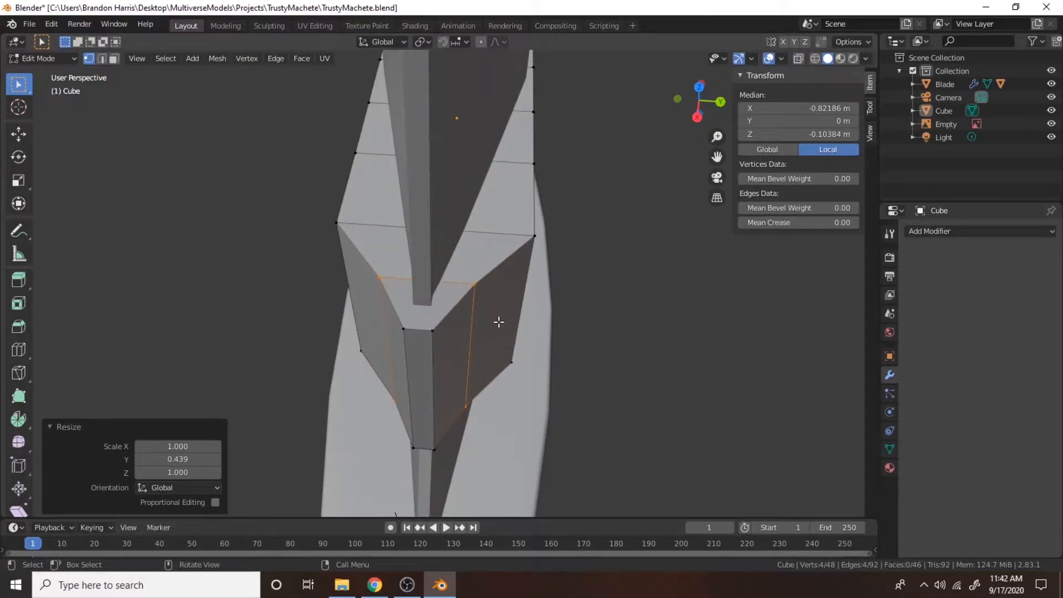
key(s)
key(y)
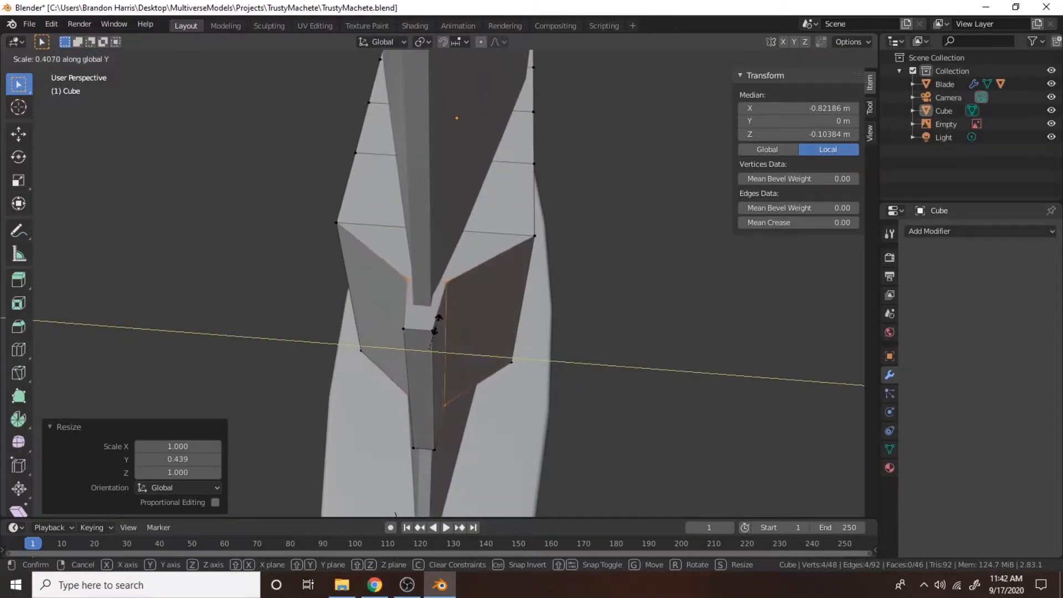
click(433, 331)
Move the tapered end's outermost vertex column slightly inward and up, closer to the blade edge
click(798, 58)
key(KP_1)
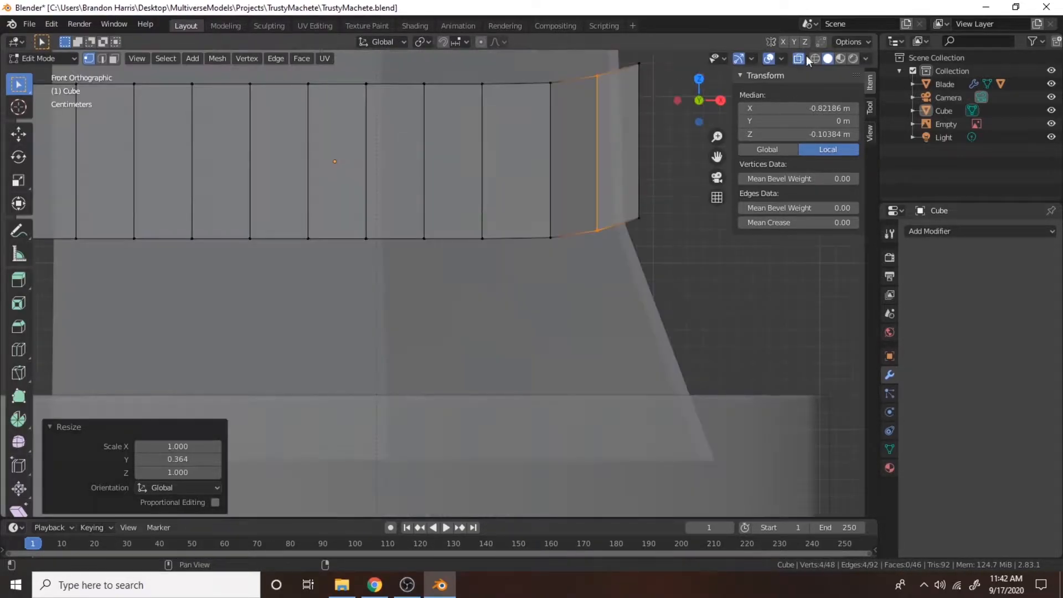
drag(634, 94, 667, 263)
key(g)
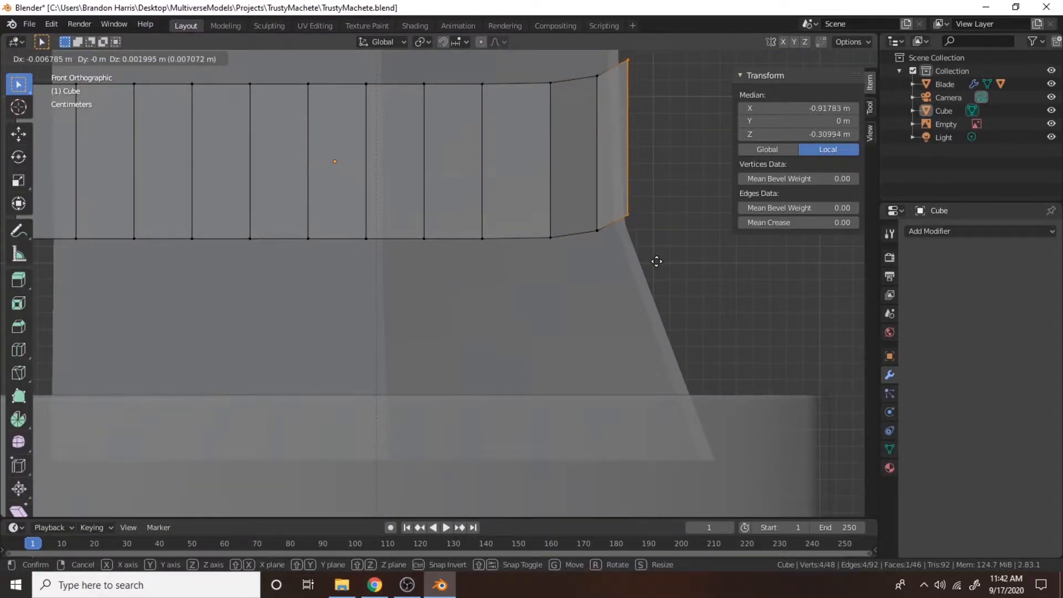
click(657, 262)
Narrow the outermost end column along Y by a factor of about 0.529
middle_drag(657, 261, 537, 354)
key(s)
key(y)
click(366, 327)
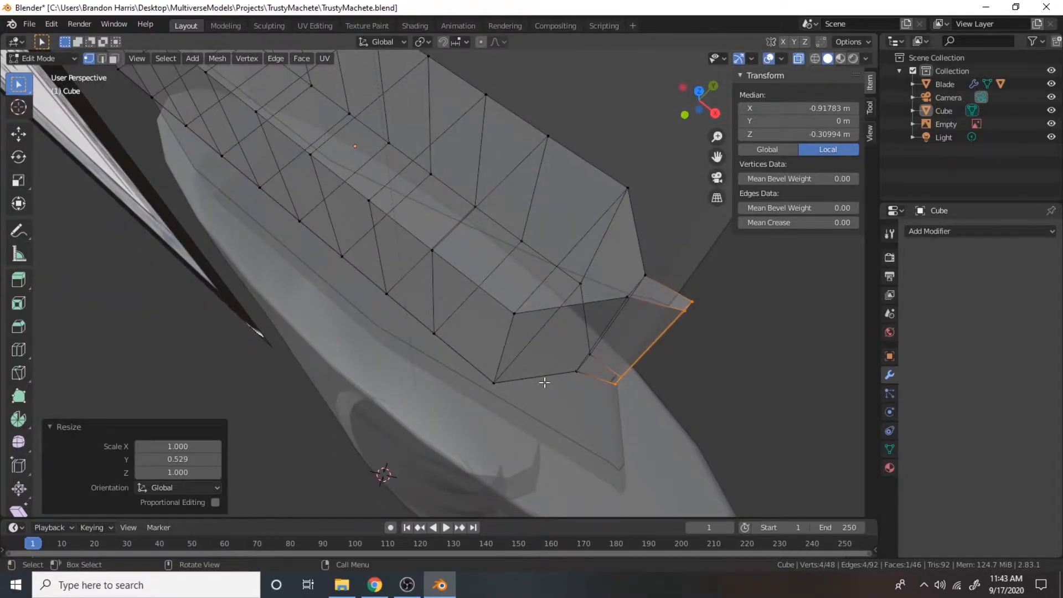
Fine-tune the outermost end column along X against the blade edge, finishing with a shift of about 0.0039 m
key(g)
key(x)
click(551, 372)
middle_drag(551, 372, 512, 355)
click(799, 59)
middle_drag(559, 255, 452, 357)
key(g)
key(x)
click(369, 347)
Select the third vertex column from the tapered end and narrow it along Y by about 0.328
key(KP_3)
key(KP_1)
key(alt+z)
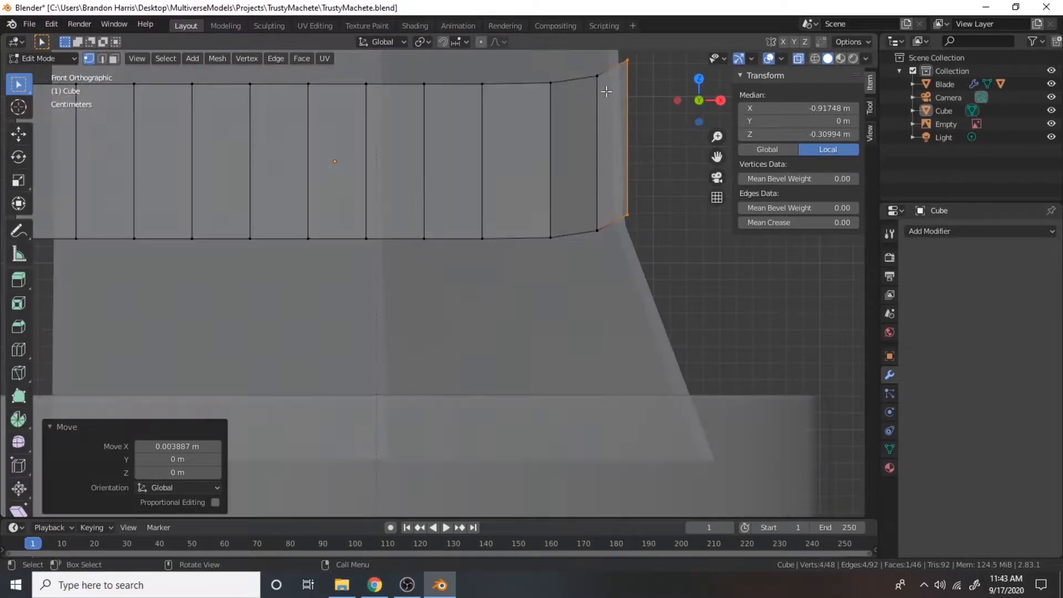
drag(571, 281, 571, 281)
middle_drag(589, 280, 494, 349)
click(773, 58)
click(773, 58)
click(798, 58)
middle_drag(637, 202, 600, 213)
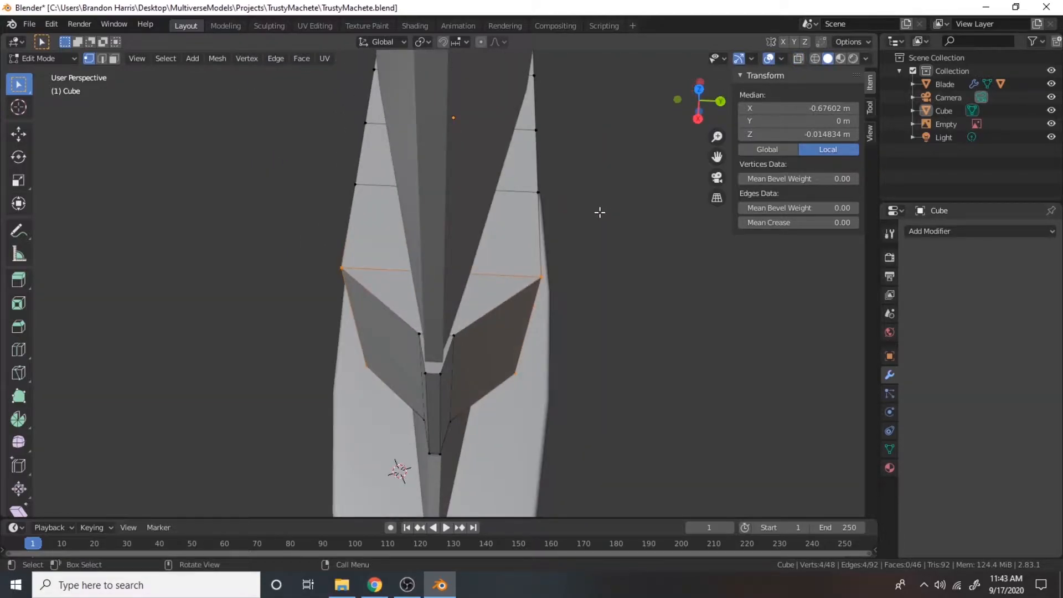
key(s)
key(y)
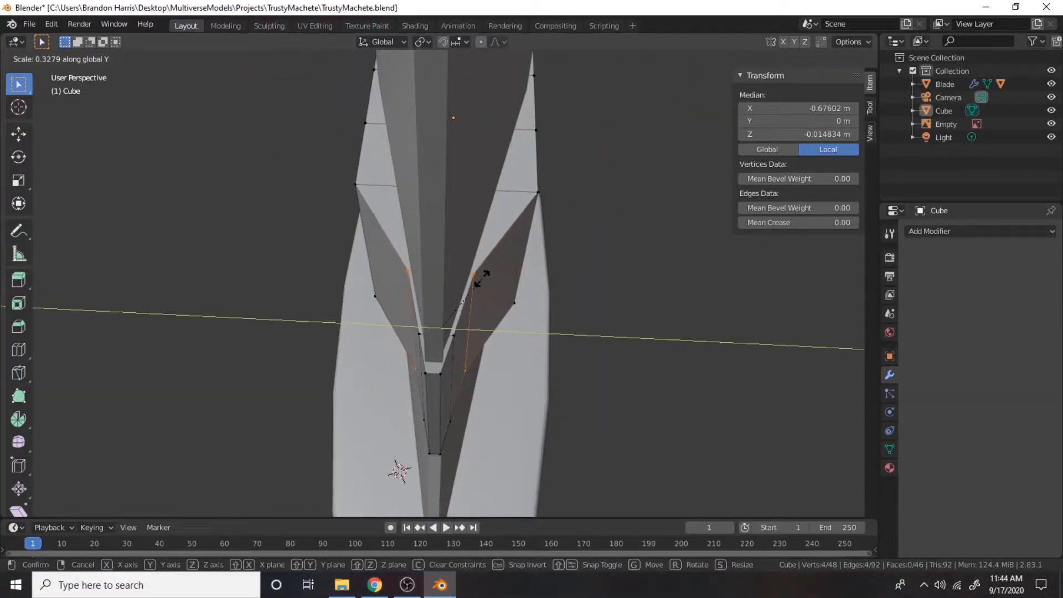
click(481, 279)
Select the fourth vertex column from the tapered end and narrow it along Y by about 0.58
middle_drag(481, 279, 635, 259)
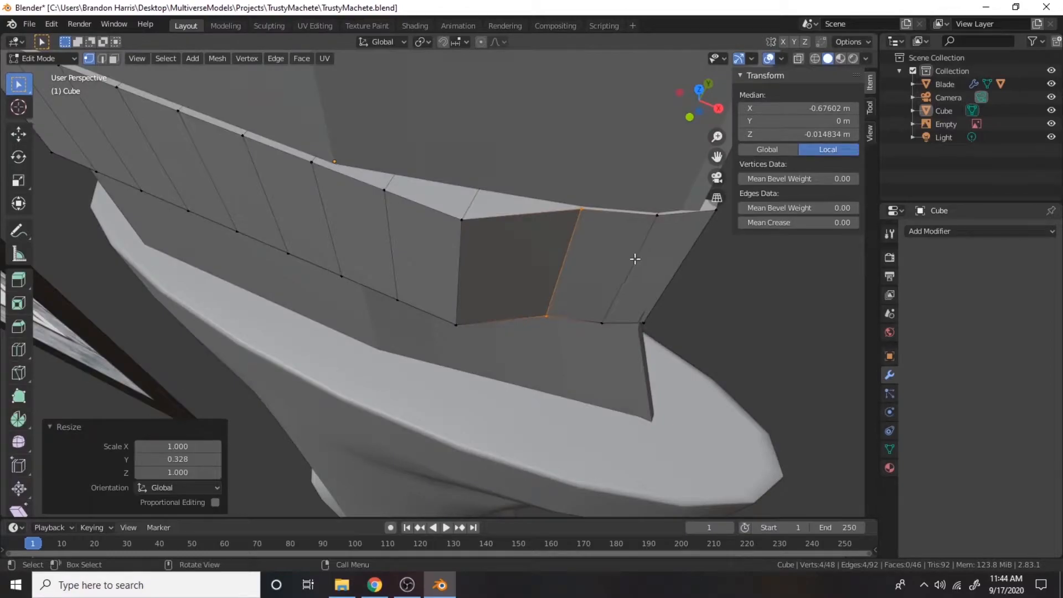
key(KP_1)
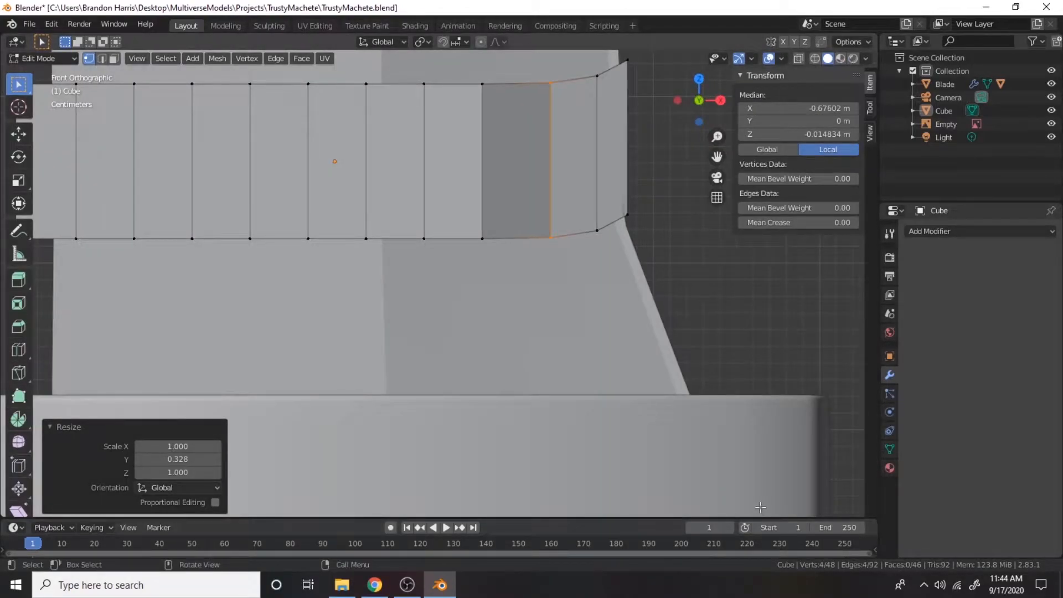
key(alt+z)
drag(516, 245, 519, 259)
key(alt+z)
middle_drag(559, 277, 433, 365)
key(s)
key(y)
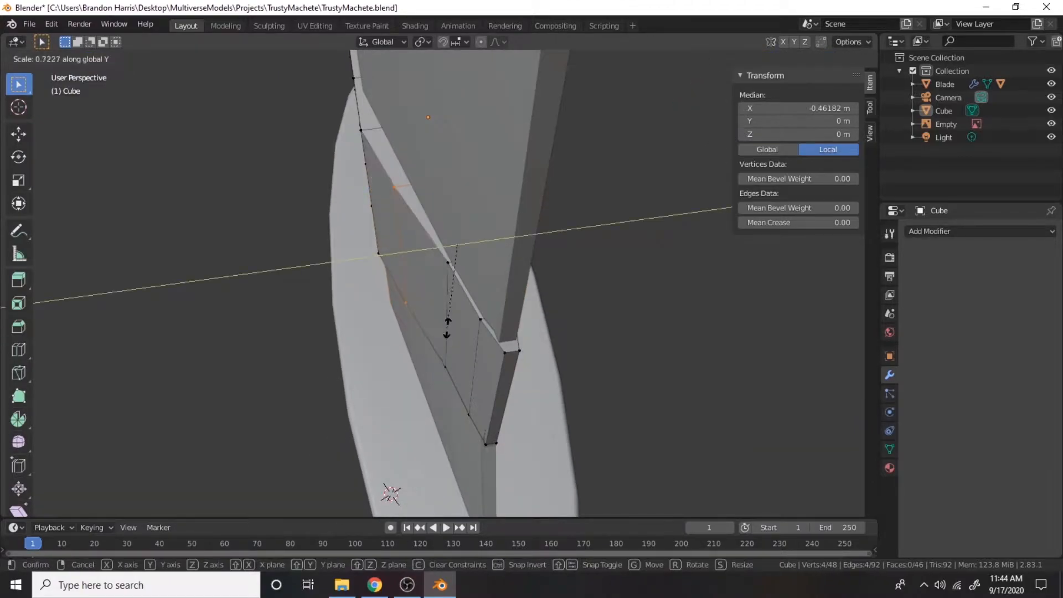
click(459, 311)
Narrow the fifth vertex column from the tapered end along Y by about 0.837
middle_drag(632, 293, 719, 165)
key(KP_1)
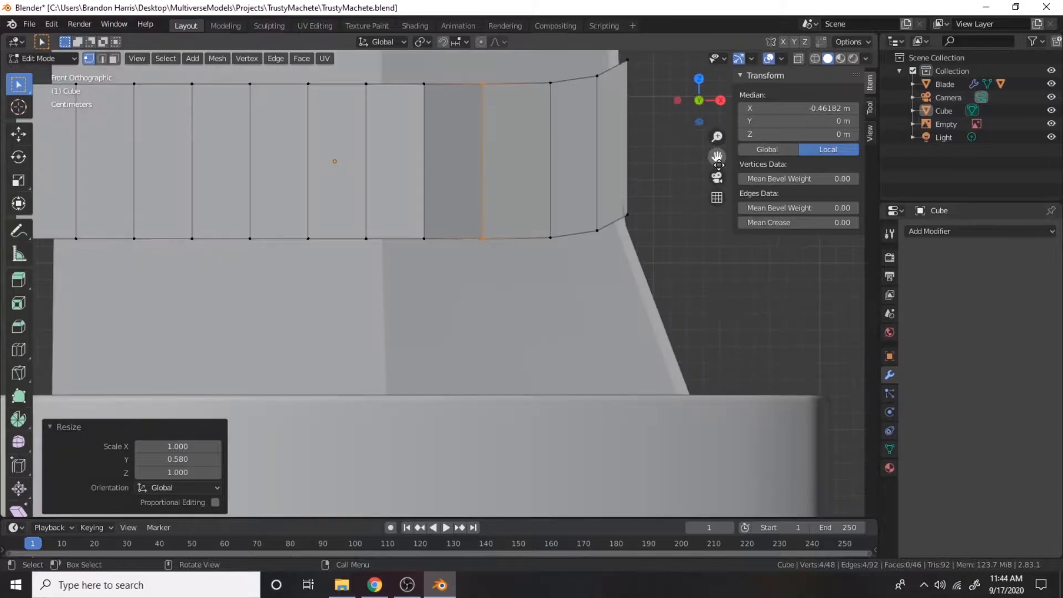
middle_drag(443, 288, 308, 369)
key(s)
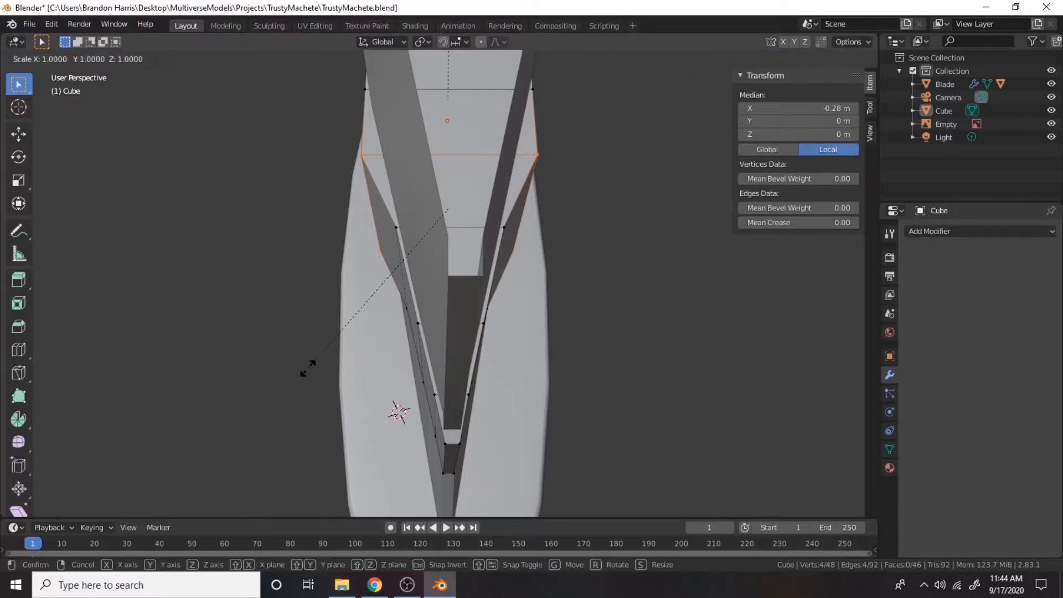
key(y)
click(311, 348)
Move the sixth vertex column from the tapered end about 0.0096 m along X toward the blade's bevel line
middle_drag(310, 349, 672, 297)
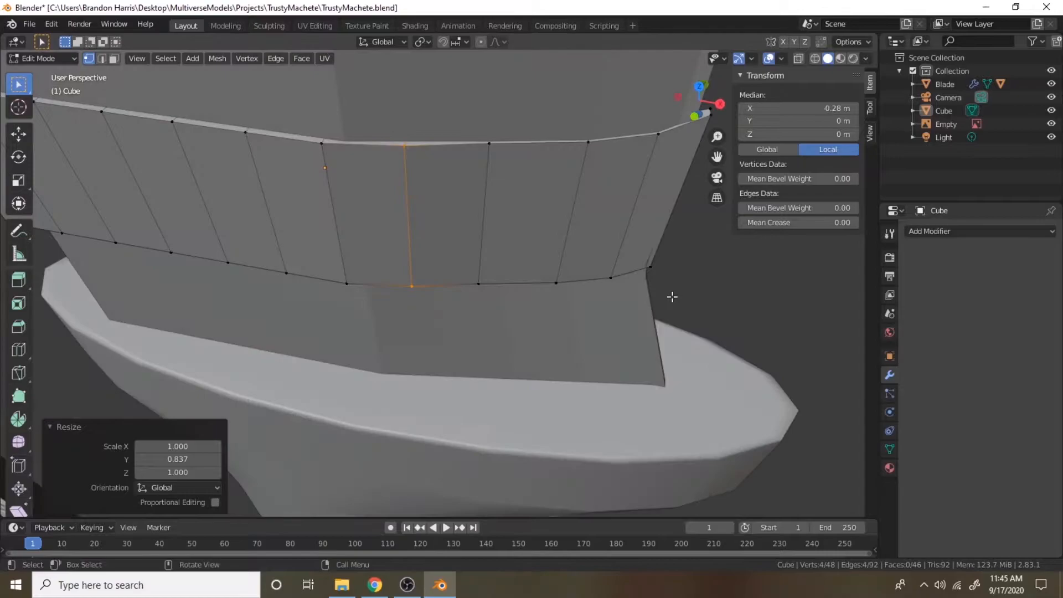
key(KP_1)
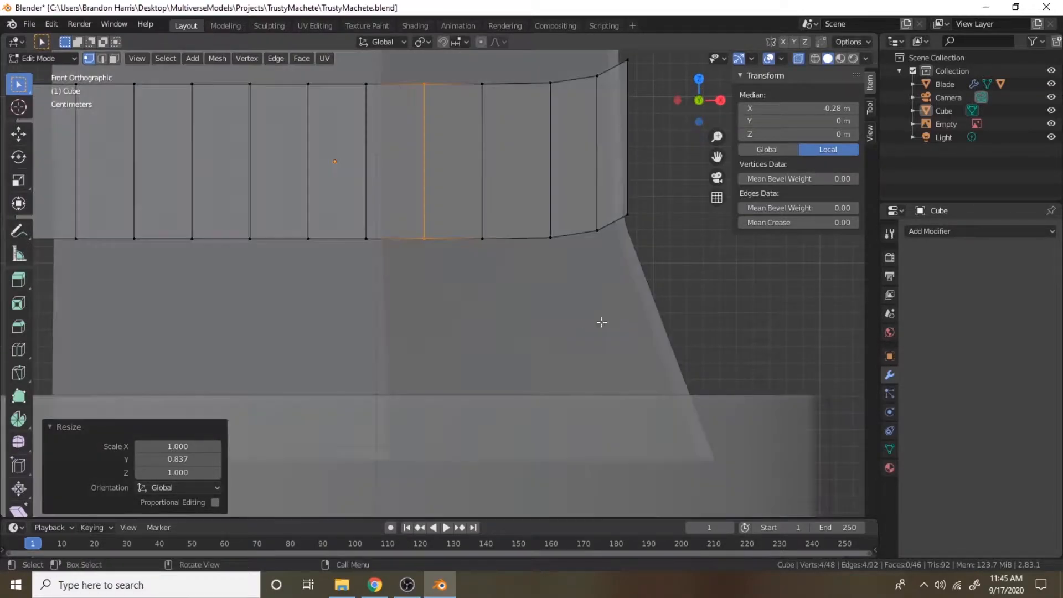
drag(375, 282, 376, 283)
key(g)
key(x)
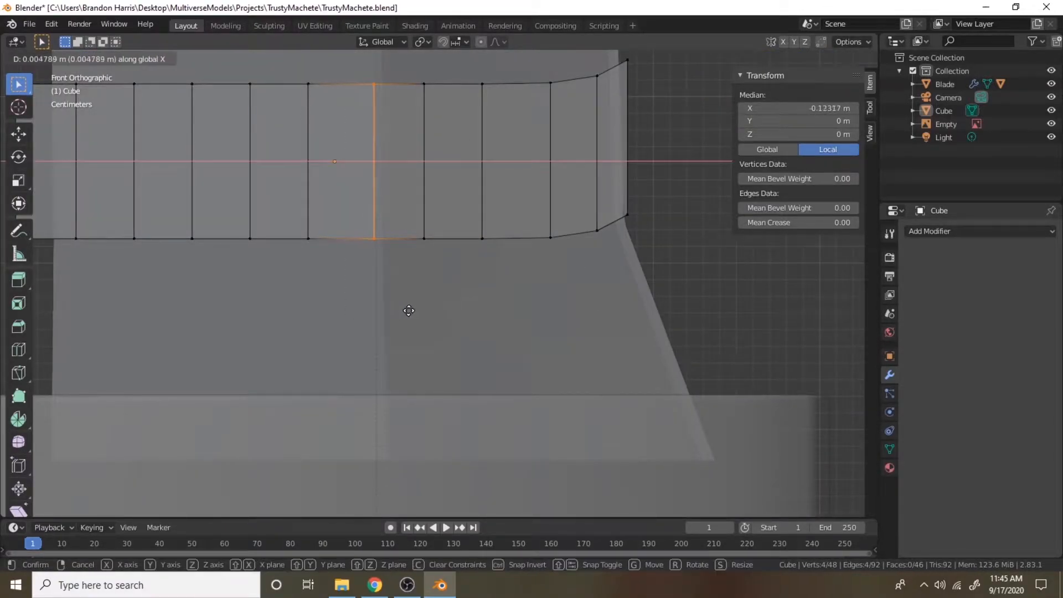
click(413, 311)
Narrow the sixth vertex column from the tapered end along Y to fit the blade's thickness at the bevel line
middle_drag(414, 311, 501, 263)
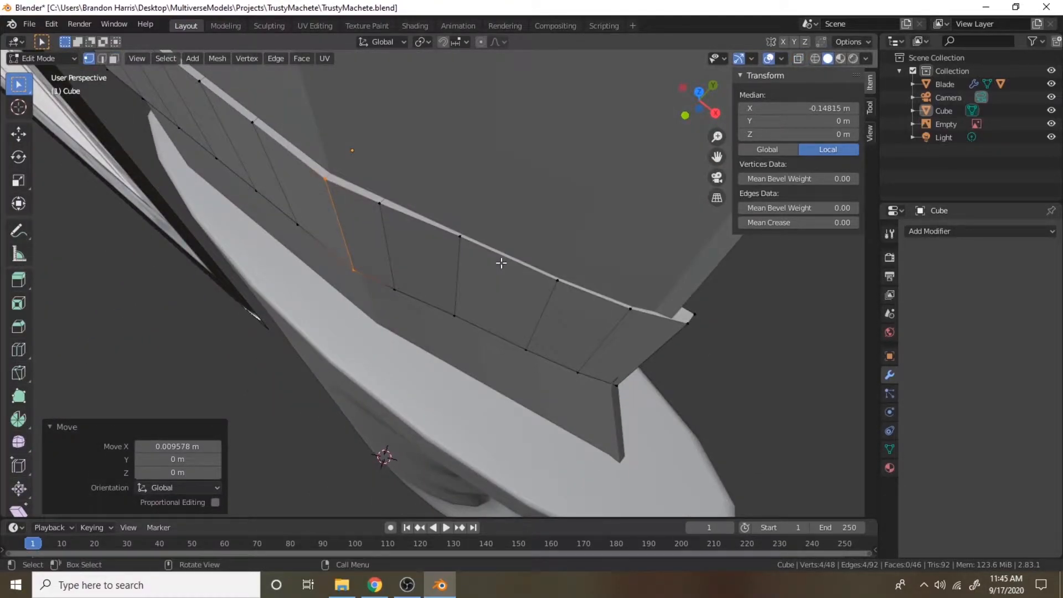
middle_drag(564, 247, 534, 237)
key(s)
key(y)
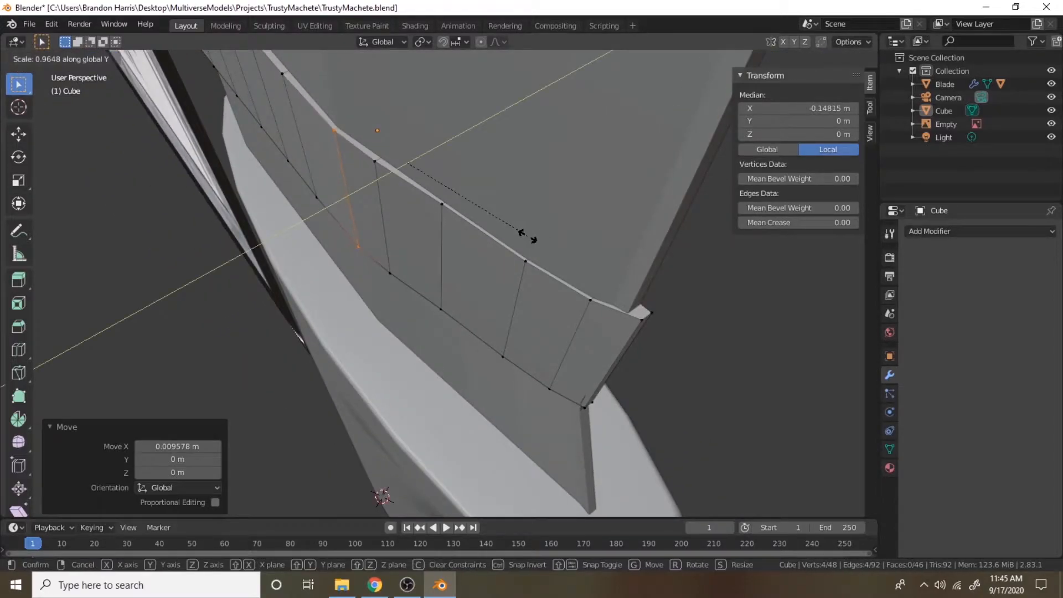
click(458, 240)
Move the end vertex column opposite the tapered end about 0.018 m inward along X, close to the blade's straight edge
middle_drag(457, 239, 527, 223)
middle_drag(454, 292, 642, 271)
key(alt+z)
drag(362, 126, 419, 292)
key(g)
key(x)
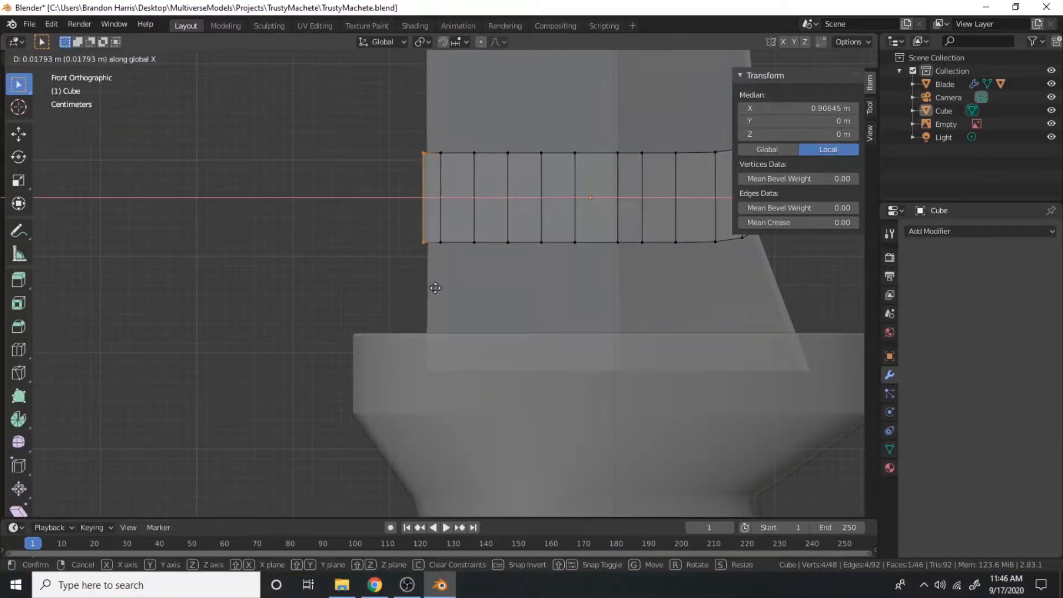
click(435, 288)
middle_drag(394, 232, 341, 248)
click(341, 249)
key(alt+z)
middle_drag(421, 202, 347, 269)
scroll(215, 301, down, 4)
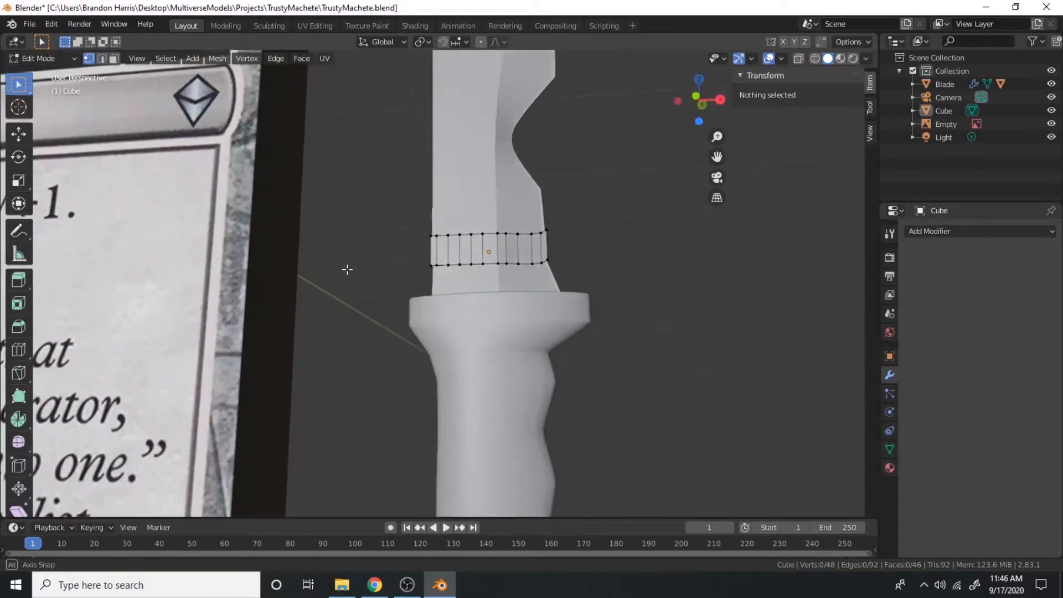
In front view with X-ray on, raise the tapered end column slightly and adjust its upper vertices
key(KP_1)
scroll(435, 280, up, 7)
key(alt+z)
shift+middle_drag(716, 258, 456, 316)
drag(556, 148, 588, 305)
key(g)
click(590, 280)
drag(545, 123, 591, 177)
key(g)
click(588, 182)
Raise the upper vertices of the second to fourth columns from the tapered end so the top edge curves gradually upward
scroll(587, 179, up, 2)
drag(558, 101, 600, 165)
key(g)
click(598, 143)
drag(520, 114, 562, 166)
key(g)
click(562, 150)
drag(449, 114, 500, 162)
key(g)
click(503, 156)
drag(394, 118, 429, 163)
click(430, 162)
Raise the lower vertices of the second to fourth columns from the tapered end to match the curved top edge
drag(586, 279, 606, 309)
key(g)
click(603, 287)
drag(517, 268, 562, 320)
key(g)
click(557, 304)
drag(444, 271, 489, 314)
key(g)
click(492, 307)
Lower the fourth, fifth and sixth vertex columns from the tapered end to start a downward sag in the band
scroll(379, 305, down, 2)
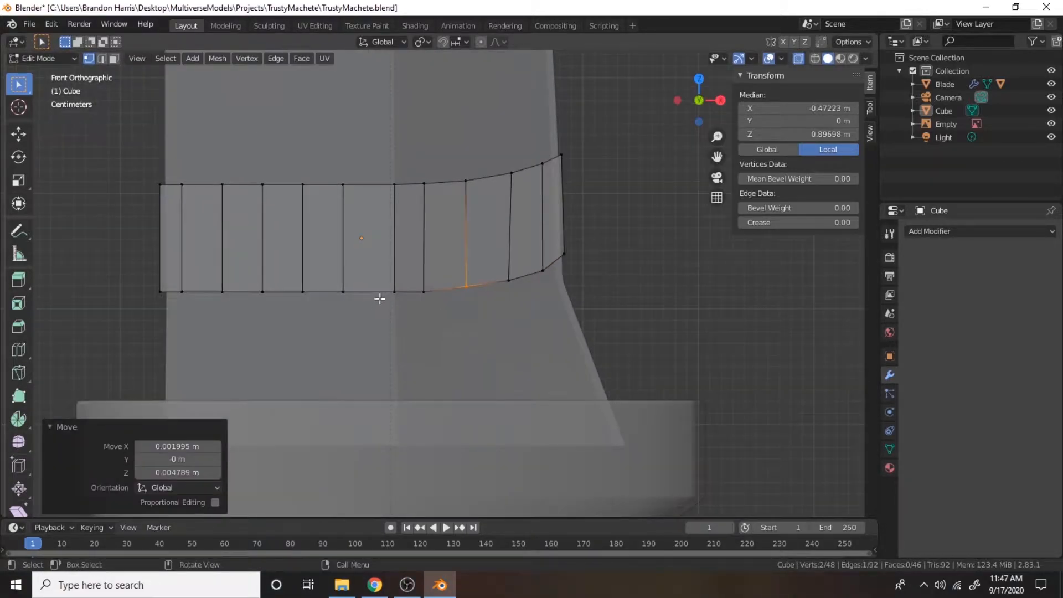
drag(401, 165, 440, 315)
key(g)
click(439, 325)
drag(367, 173, 406, 330)
click(406, 313)
key(g)
right_click(404, 314)
key(g)
click(404, 342)
drag(449, 162, 480, 306)
key(g)
click(482, 311)
Lower the seventh column from the tapered end as the band's lowest point, then lower the sixth and fifth columns along Z
drag(329, 170, 367, 312)
key(g)
click(368, 337)
drag(374, 178, 405, 338)
key(g)
key(z)
click(404, 355)
drag(417, 182, 450, 336)
key(g)
key(z)
click(449, 348)
Lower the fourth column from the tapered end slightly and adjust the third to smooth the rise toward that end
drag(459, 164, 482, 315)
key(g)
click(483, 323)
drag(520, 284, 519, 285)
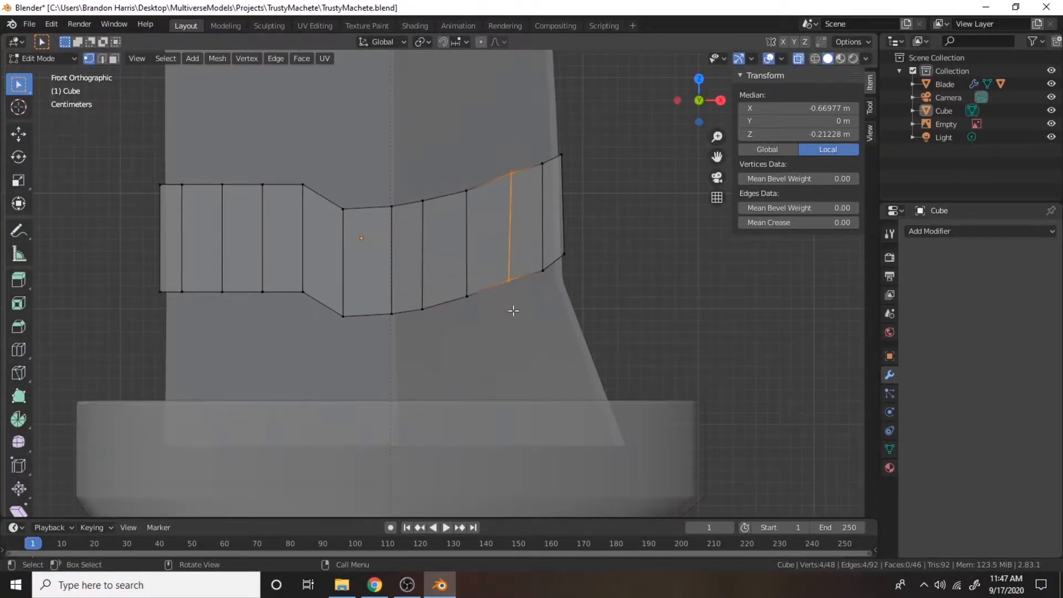
key(g)
click(511, 305)
Lower the eighth, ninth and tenth columns from the tapered end to continue the sag toward the blade's straight edge
drag(327, 331, 327, 331)
key(g)
click(315, 354)
drag(244, 169, 272, 340)
key(g)
click(272, 338)
drag(200, 171, 234, 345)
key(g)
click(233, 352)
Adjust the eleventh column from the tapered end and raise the outermost column at the blade's straight edge
drag(168, 148, 198, 315)
key(g)
click(198, 316)
drag(135, 139, 175, 311)
key(g)
click(166, 304)
Reposition the tenth, ninth and eighth columns from the tapered end to form a smooth shallow U-curve, then deselect everything
drag(209, 178, 231, 329)
key(g)
click(230, 330)
drag(238, 162, 271, 331)
key(g)
click(273, 332)
drag(285, 167, 328, 332)
key(g)
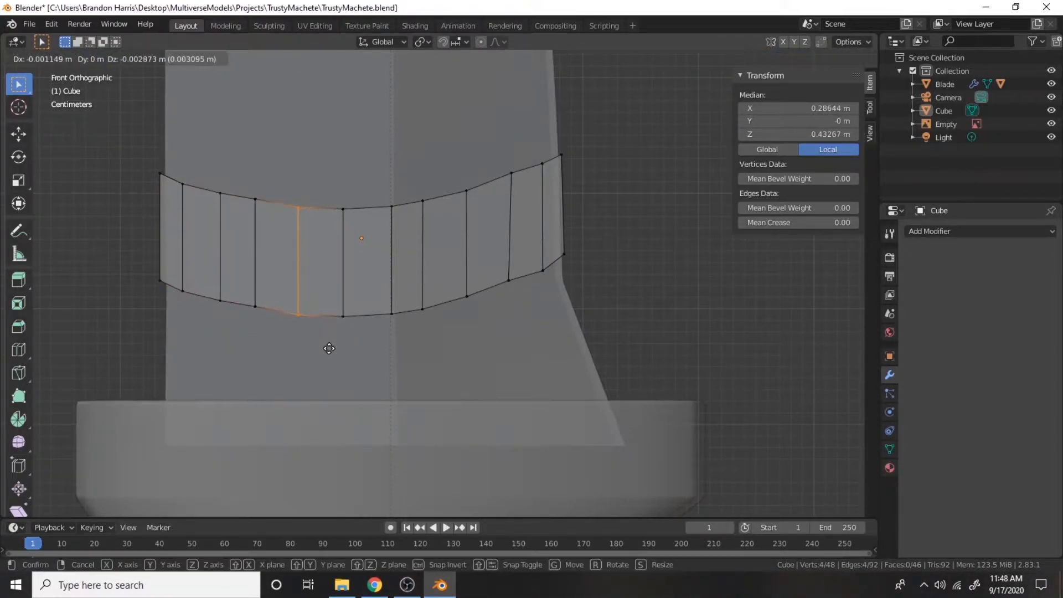
click(331, 346)
click(672, 314)
middle_drag(672, 314, 537, 318)
scroll(527, 319, down, 3)
scroll(559, 237, down, 5)
scroll(558, 237, up, 12)
Move the outermost column at the blade's straight edge and its neighbour far down toward the handle guard
key(KP_1)
key(alt+z)
drag(76, 137, 112, 322)
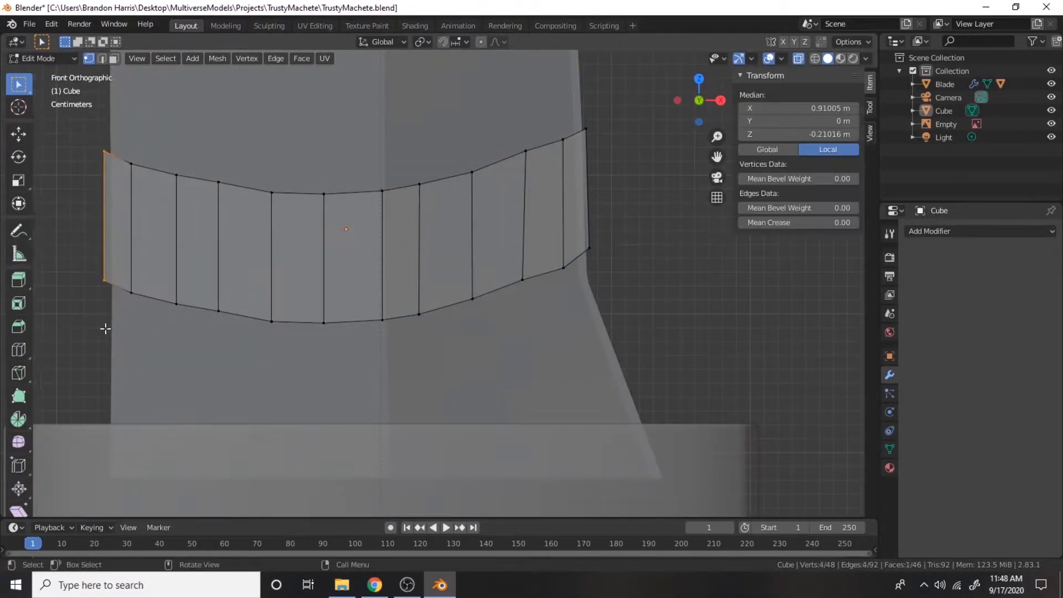
key(g)
click(105, 461)
key(g)
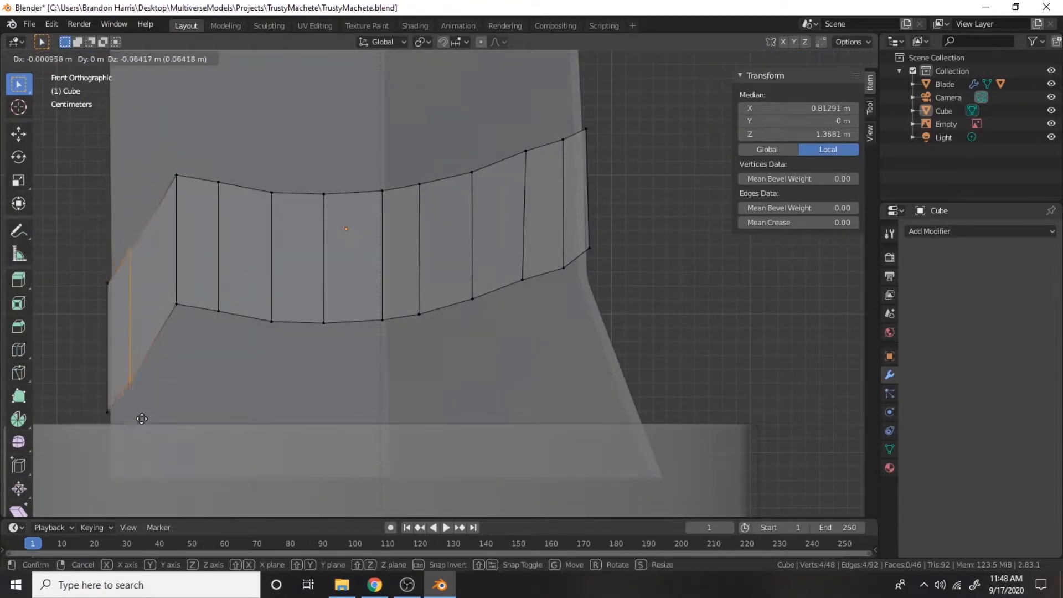
click(138, 440)
Move the tenth and ninth columns from the tapered end down toward the handle guard to follow the lowered end
drag(150, 152, 192, 347)
key(g)
click(175, 446)
drag(192, 159, 234, 357)
key(g)
click(227, 443)
Nudge the tenth and eleventh columns from the tapered end down to even out the band's lowered end
drag(143, 262, 183, 415)
key(g)
click(166, 434)
drag(115, 261, 136, 421)
key(g)
click(135, 425)
Lower the eighth column from the tapered end and readjust the ninth to continue the diagonal slope
drag(254, 161, 289, 350)
key(g)
click(274, 425)
drag(183, 225, 225, 414)
key(g)
click(219, 425)
Lower the seventh and sixth columns from the tapered end onto the band's diagonal slope
drag(302, 152, 346, 382)
key(g)
click(344, 464)
drag(363, 166, 401, 354)
key(g)
click(397, 392)
Lower the fifth and fourth columns from the tapered end slightly to blend the slope into the raised end
drag(404, 155, 429, 349)
key(g)
click(427, 354)
drag(458, 144, 488, 335)
key(g)
click(487, 338)
Adjust the lower vertices of the third column from the tapered end and widen them along Y by 1.131
drag(508, 143, 543, 255)
key(g)
click(493, 254)
middle_drag(494, 254, 362, 324)
key(s)
key(y)
click(459, 258)
Save the file and return to Object Mode with the whole machete in view
key(ctrl+s)
middle_drag(287, 268, 633, 198)
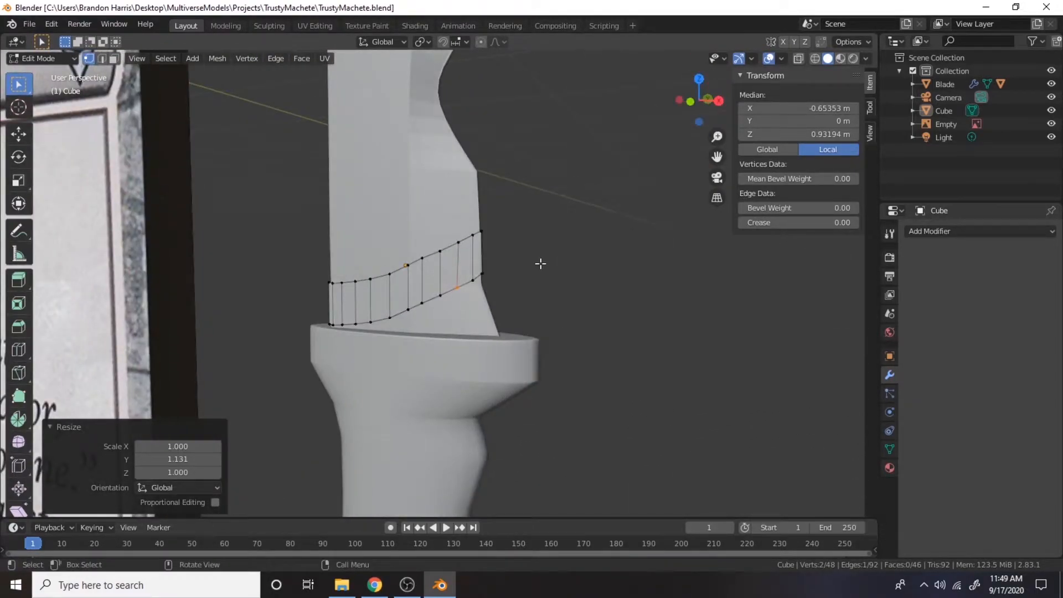
key(Tab)
scroll(523, 254, down, 5)
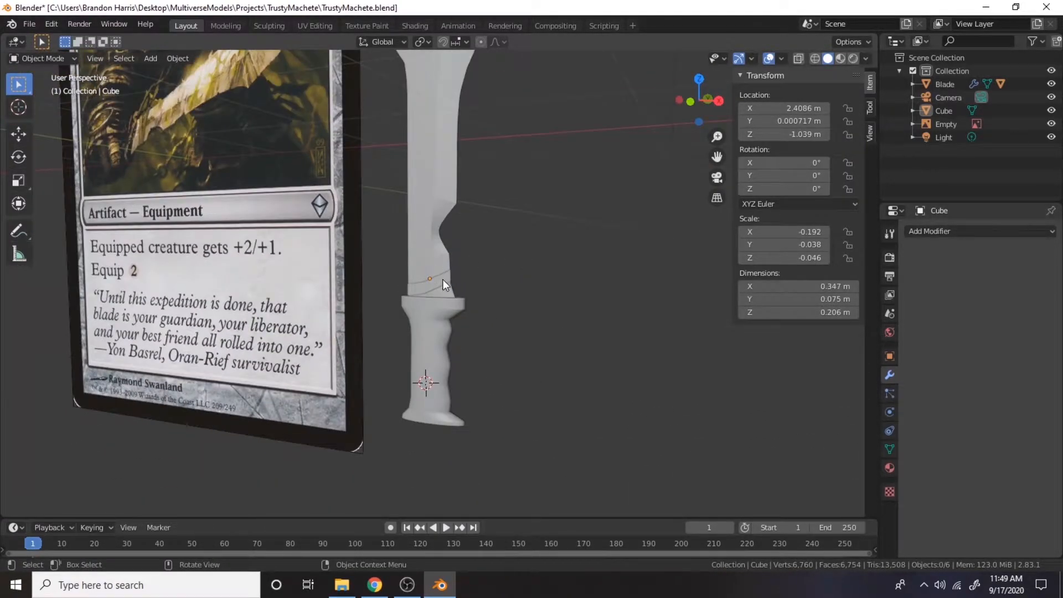
Select the band and examine its side profile against the blade in right orthographic view
click(439, 285)
scroll(438, 287, up, 5)
middle_drag(391, 337, 362, 351)
key(KP_3)
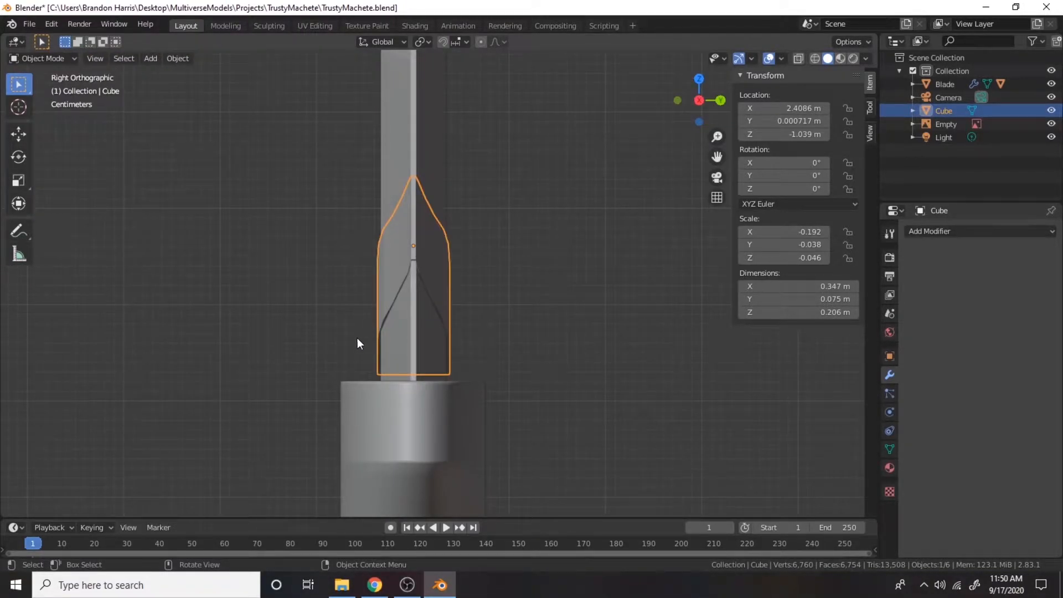
Try widening the band along Y by a factor of 1.144
key(s)
key(y)
click(281, 343)
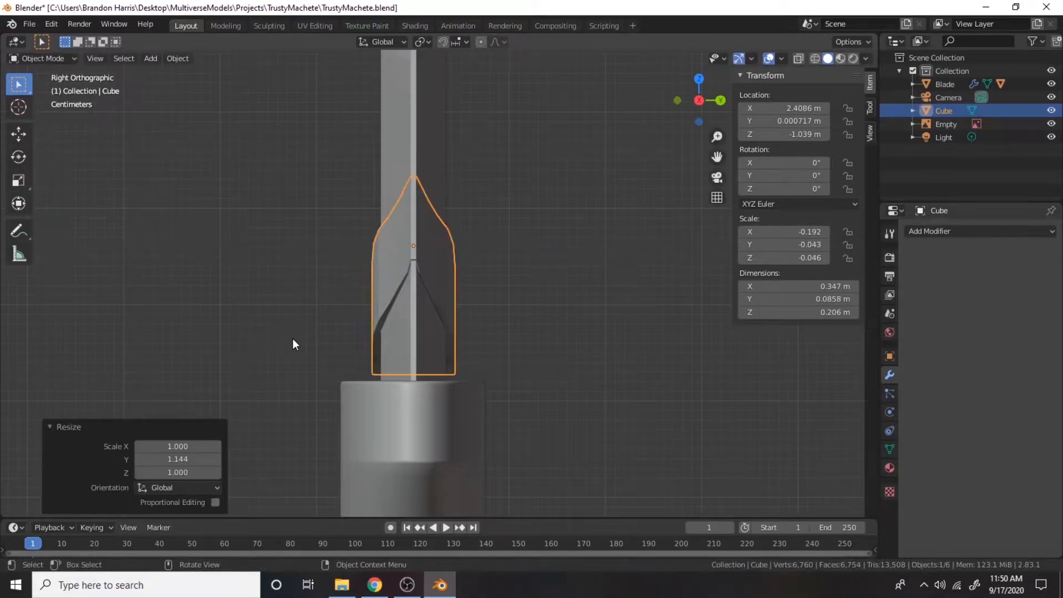
key(ctrl+z)
Duplicate the band in place and move the copy up 0.1131 m along Z above the original
middle_drag(293, 337, 447, 354)
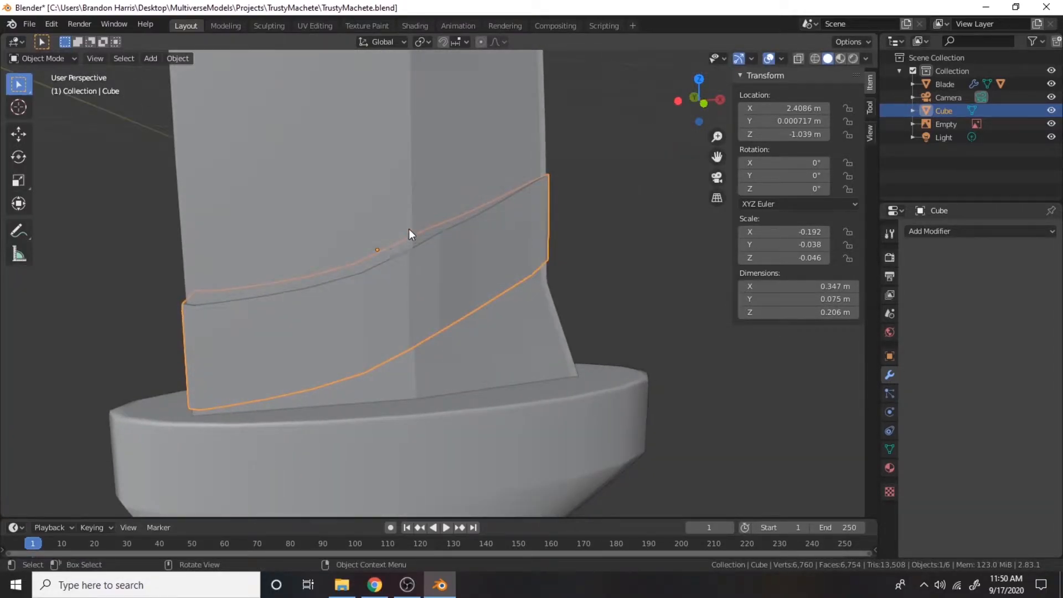
key(shift+d)
right_click(400, 197)
key(KP_1)
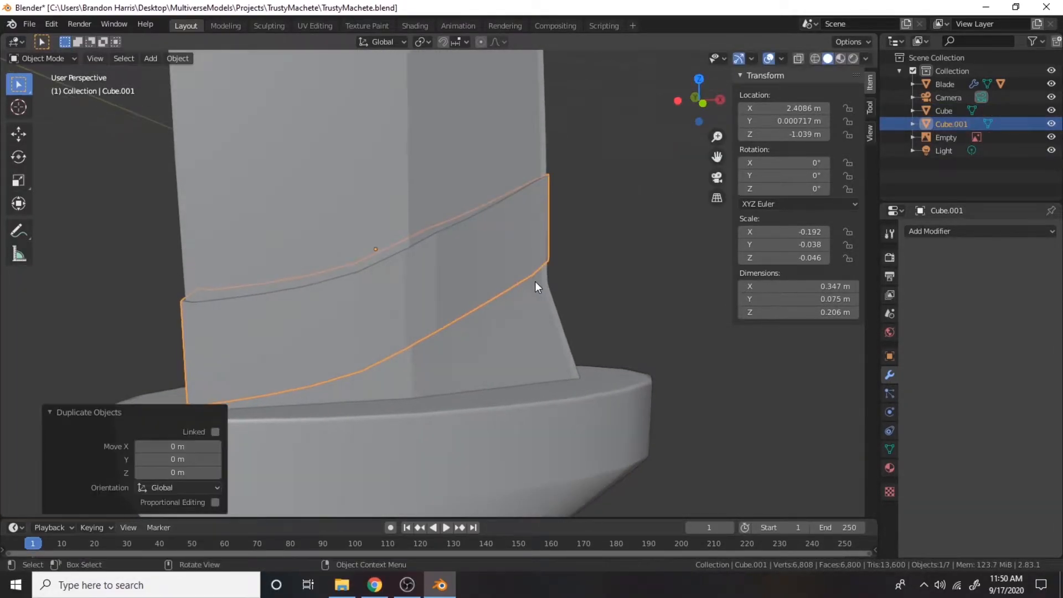
key(g)
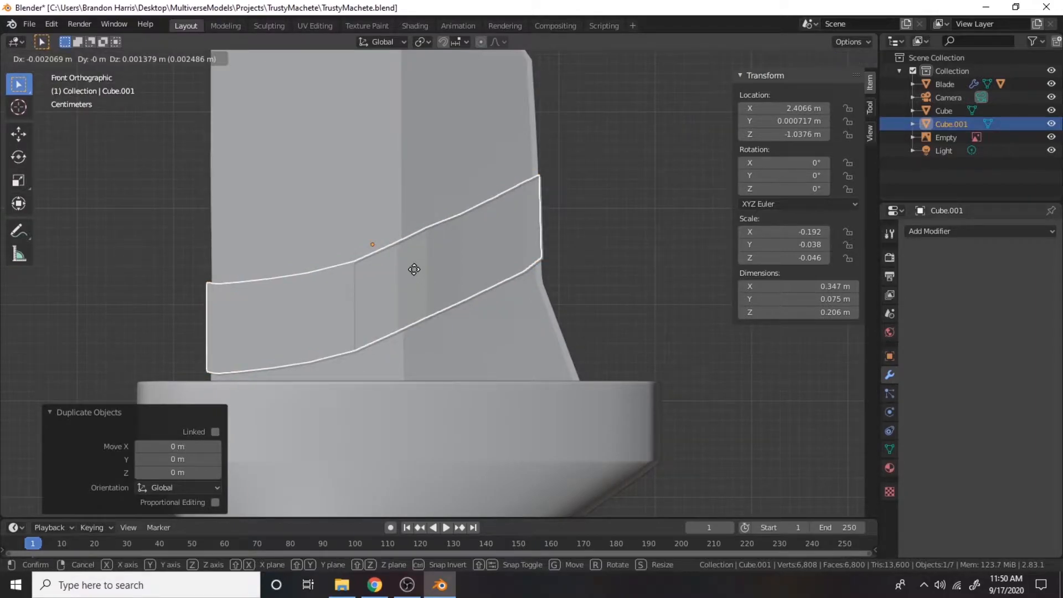
right_click(450, 221)
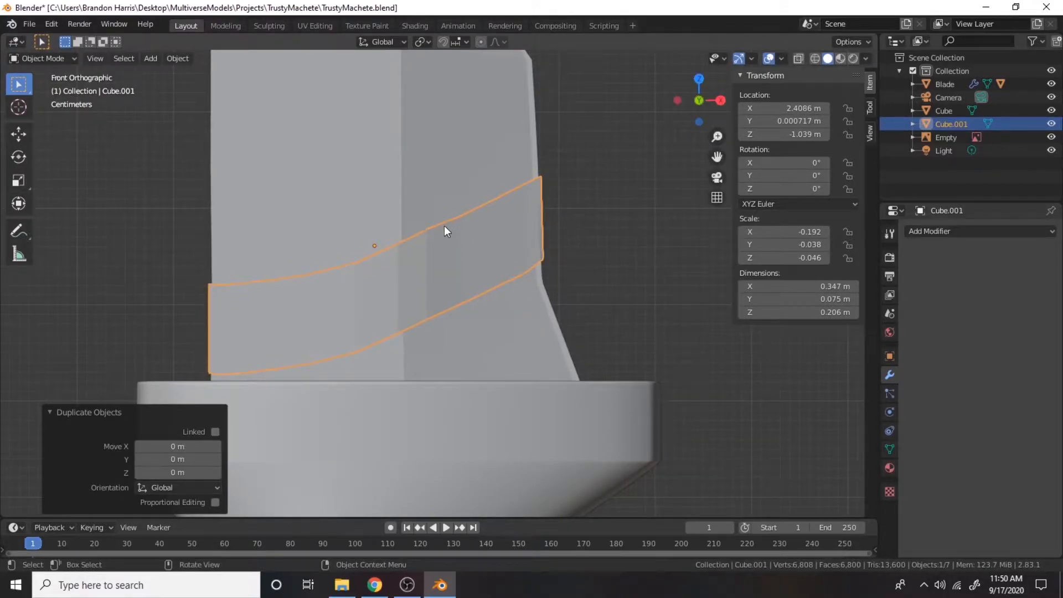
key(g)
key(z)
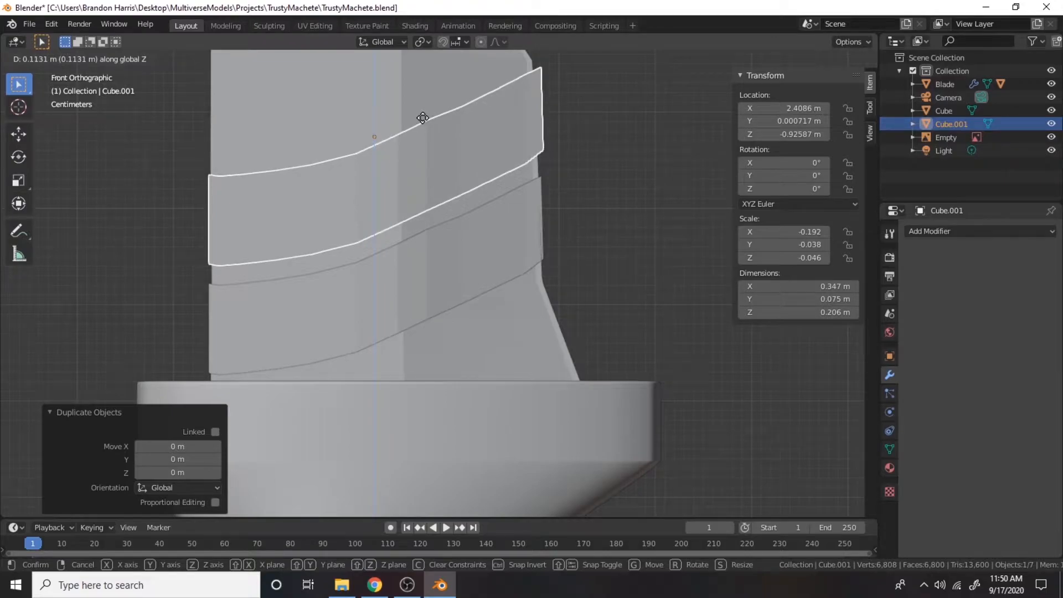
click(423, 118)
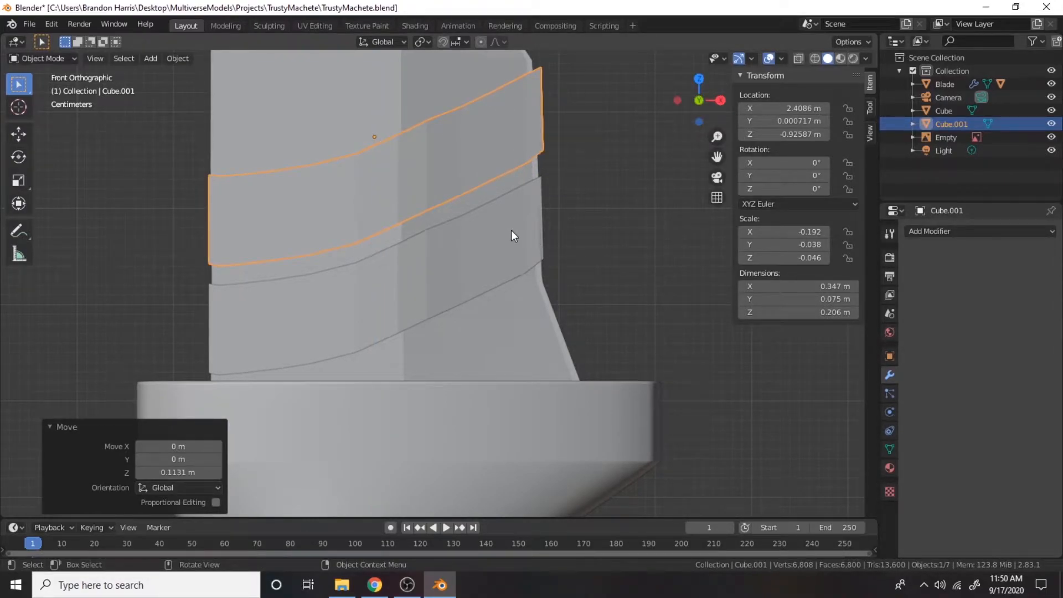
Lower the copied band's tapered end column and the column beside it by about 0.11 m, onto the original band's end
key(alt+z)
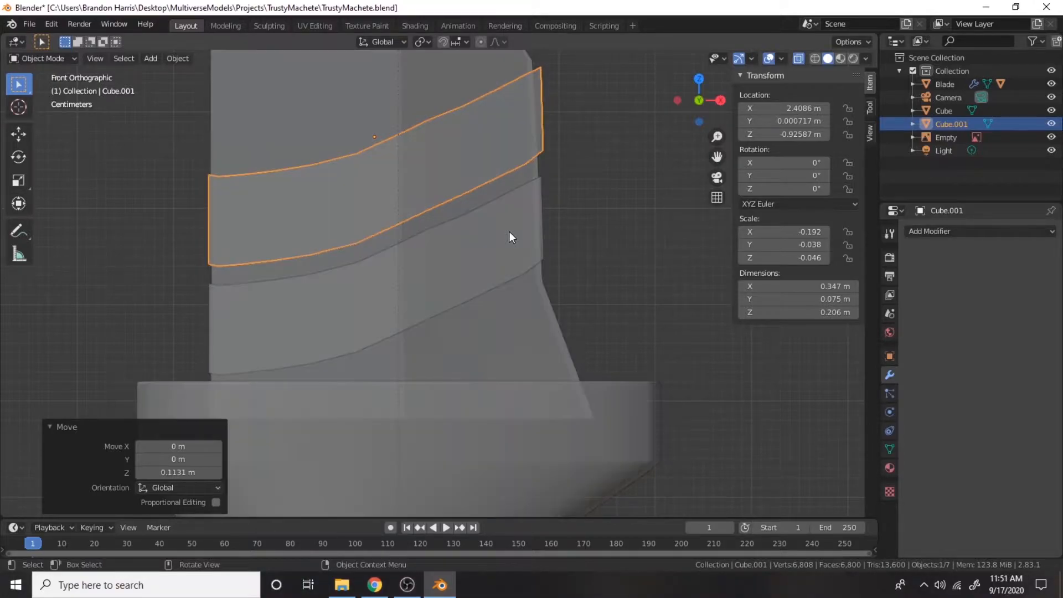
key(Tab)
scroll(508, 232, up, 2)
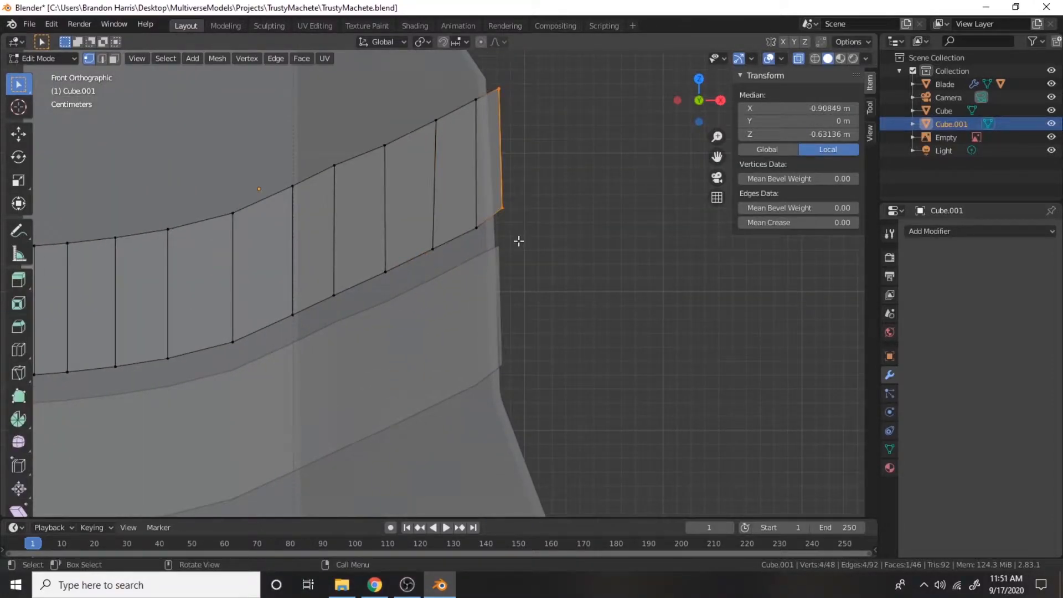
key(g)
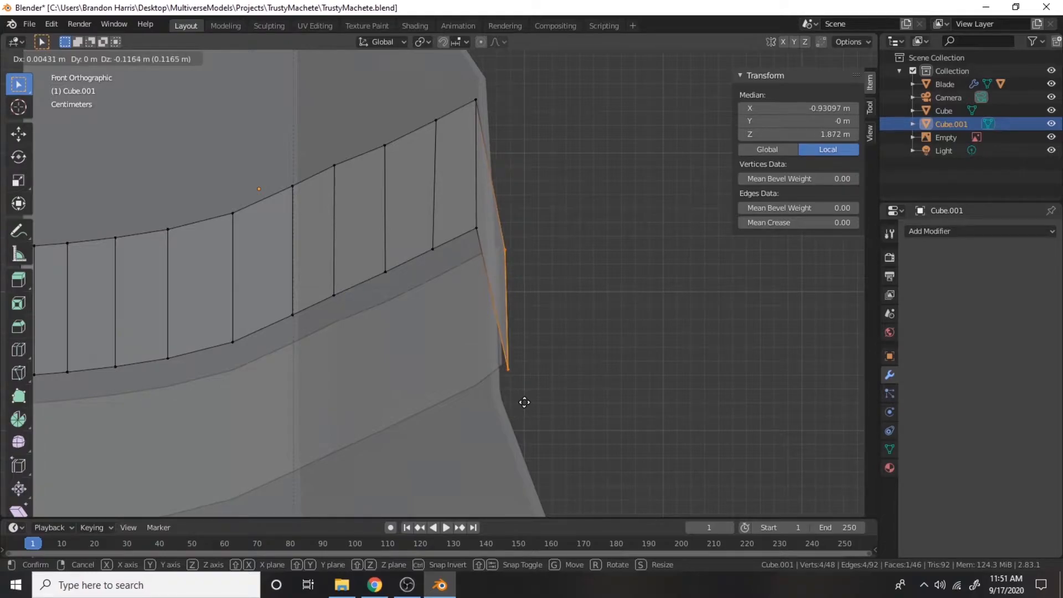
click(523, 400)
click(489, 245)
key(g)
drag(457, 69, 510, 372)
right_click(487, 247)
key(g)
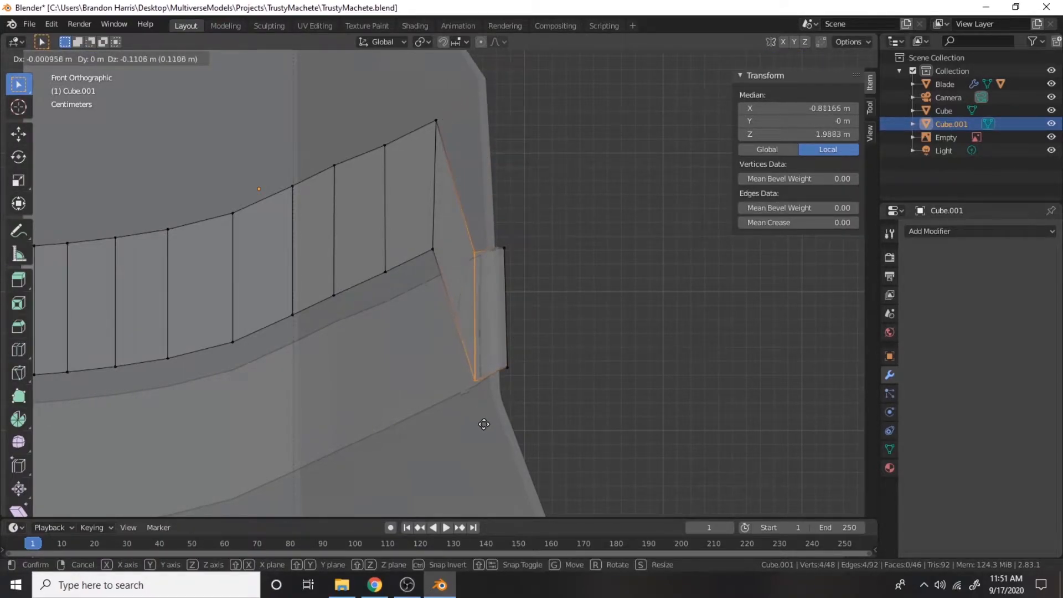
click(480, 425)
Lower the third and fourth vertex columns from the copy's tapered end to follow the lowered end
drag(415, 95, 446, 305)
key(g)
click(437, 436)
drag(356, 114, 404, 310)
key(g)
click(410, 434)
drag(408, 230, 437, 432)
key(g)
click(437, 435)
Lower the fifth column from the copy's tapered end and readjust the fourth and third columns to match
drag(312, 145, 347, 330)
key(g)
click(348, 395)
drag(375, 217, 404, 388)
key(g)
click(404, 420)
drag(413, 232, 439, 388)
key(g)
click(440, 413)
Lower the sixth column of the copied band and nudge the fifth and fourth columns slightly down to smooth the curve
drag(253, 149, 307, 340)
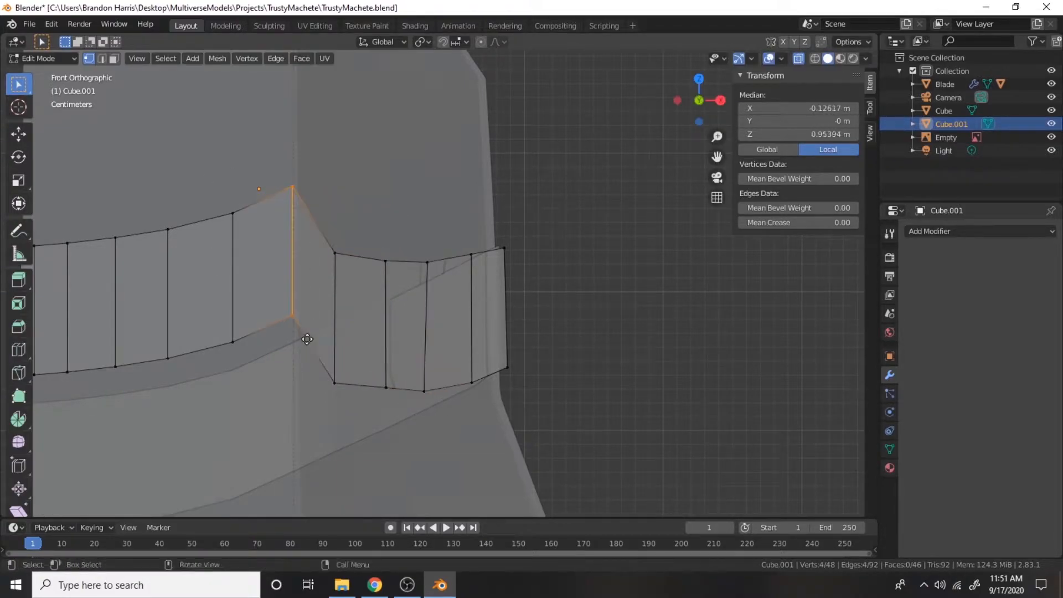
key(g)
click(306, 410)
drag(318, 232, 354, 422)
key(g)
click(354, 425)
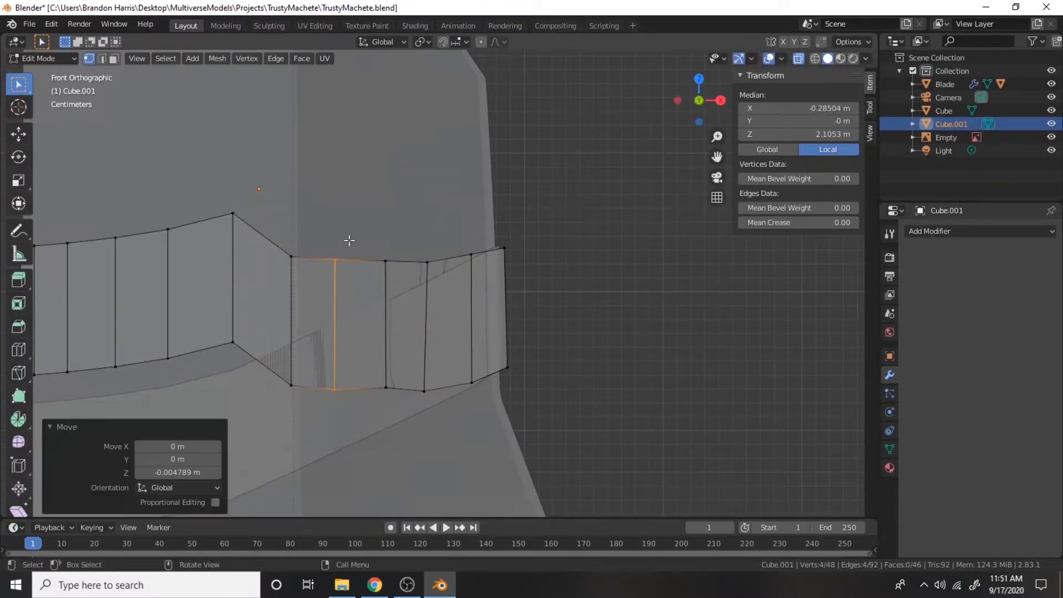
drag(351, 247, 397, 407)
key(g)
click(396, 431)
key(g)
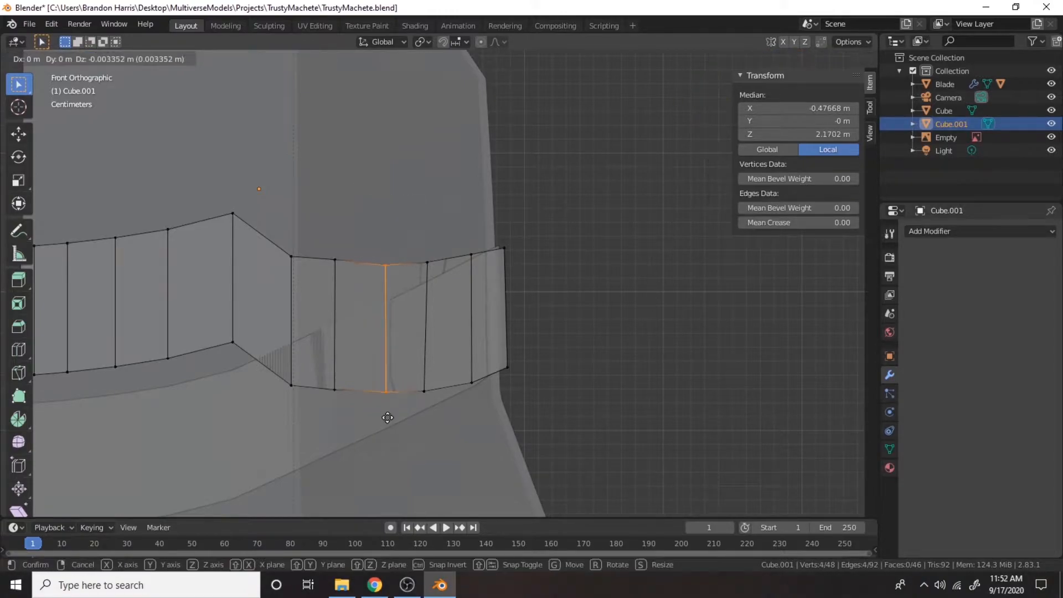
click(385, 417)
Lower the seventh column from the copy's tapered end and fine-tune the sixth and fifth columns into a smooth curve
shift+middle_drag(228, 358, 449, 335)
drag(483, 173, 402, 335)
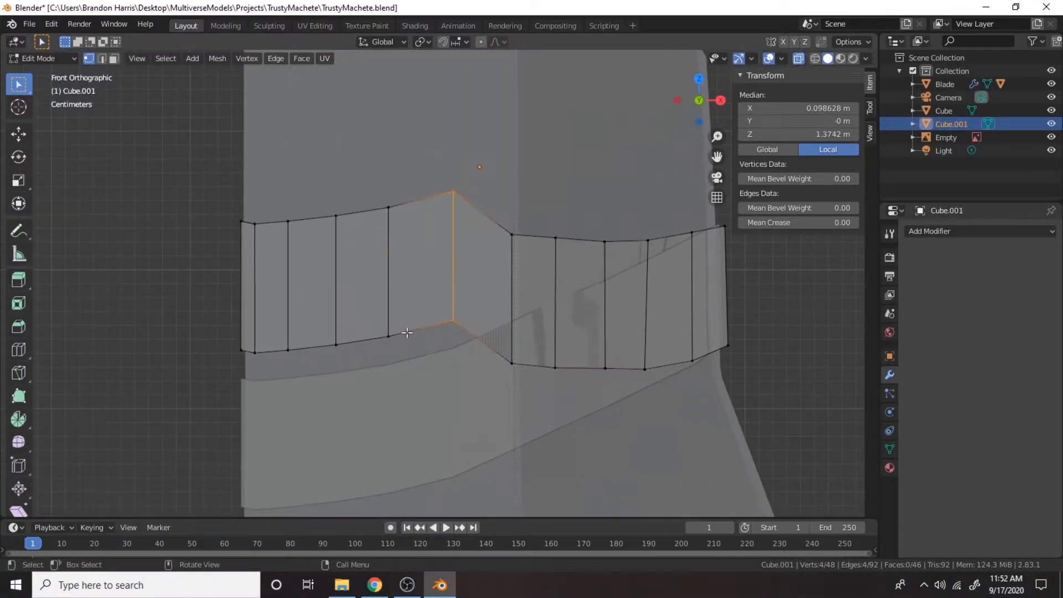
key(g)
click(405, 383)
drag(498, 200, 534, 405)
key(g)
click(534, 412)
drag(537, 221, 580, 413)
key(g)
click(581, 417)
Shift the eighth and ninth columns of the copied band so the curve continues smoothly toward its wide end
drag(367, 186, 440, 400)
key(g)
click(453, 423)
drag(316, 192, 372, 407)
key(g)
click(378, 413)
drag(326, 333, 337, 405)
key(g)
click(342, 396)
drag(326, 195, 382, 406)
click(383, 406)
key(ctrl+z)
key(g)
click(392, 393)
Raise the last two columns at the copy's wide end, moving the outermost one up about 0.0216 m
drag(248, 211, 279, 408)
key(g)
click(280, 387)
drag(202, 210, 250, 382)
key(g)
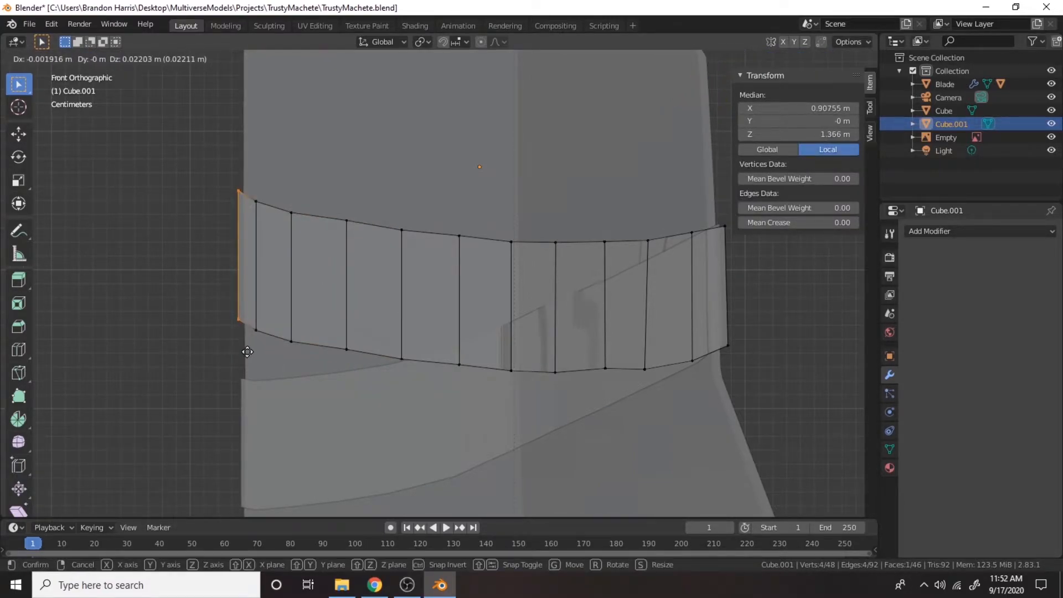
click(247, 351)
Return to Object Mode and widen the original lower band along Y to a dimension of about 0.109 m
middle_drag(351, 408, 468, 364)
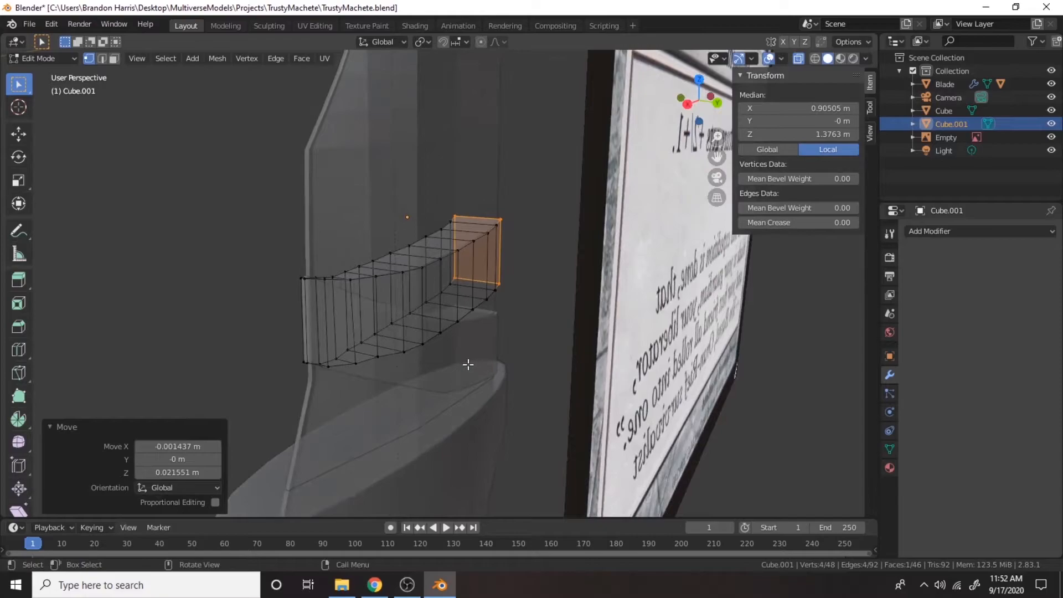
scroll(468, 365, up, 3)
middle_drag(330, 335, 239, 252)
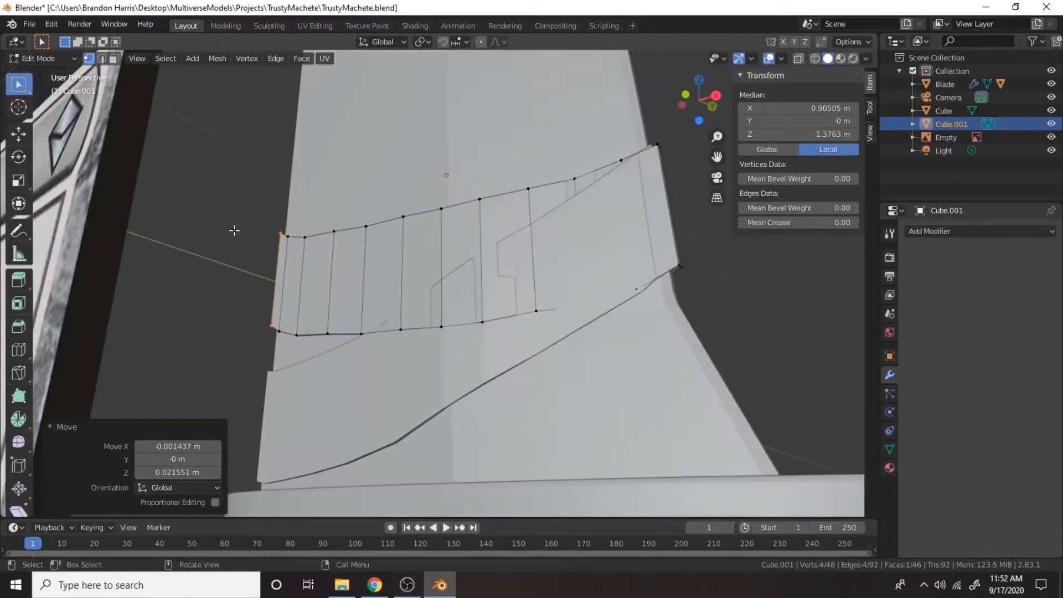
key(Tab)
click(208, 368)
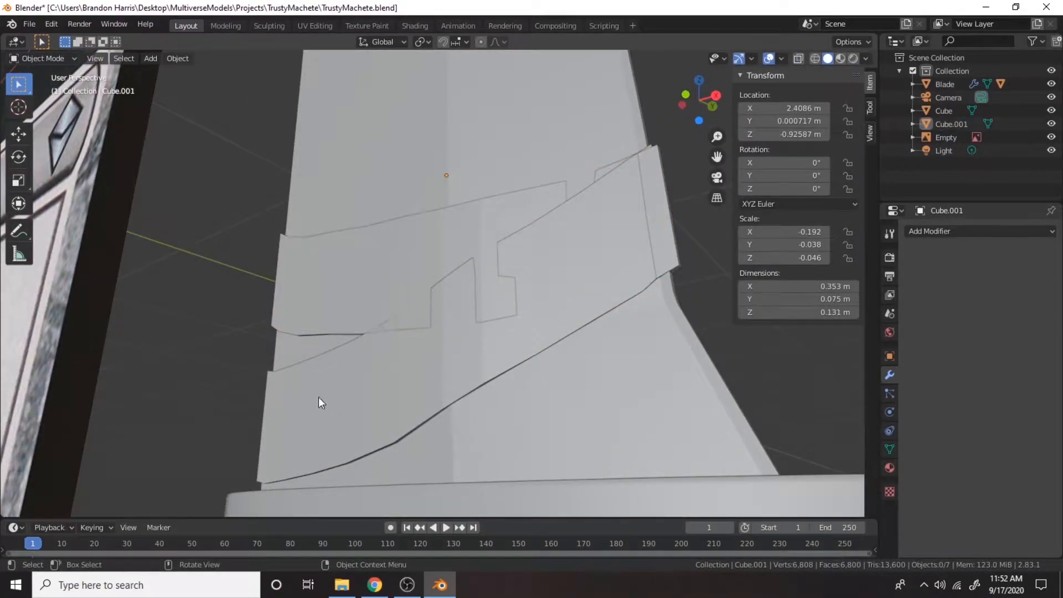
click(332, 394)
key(KP_3)
key(s)
key(y)
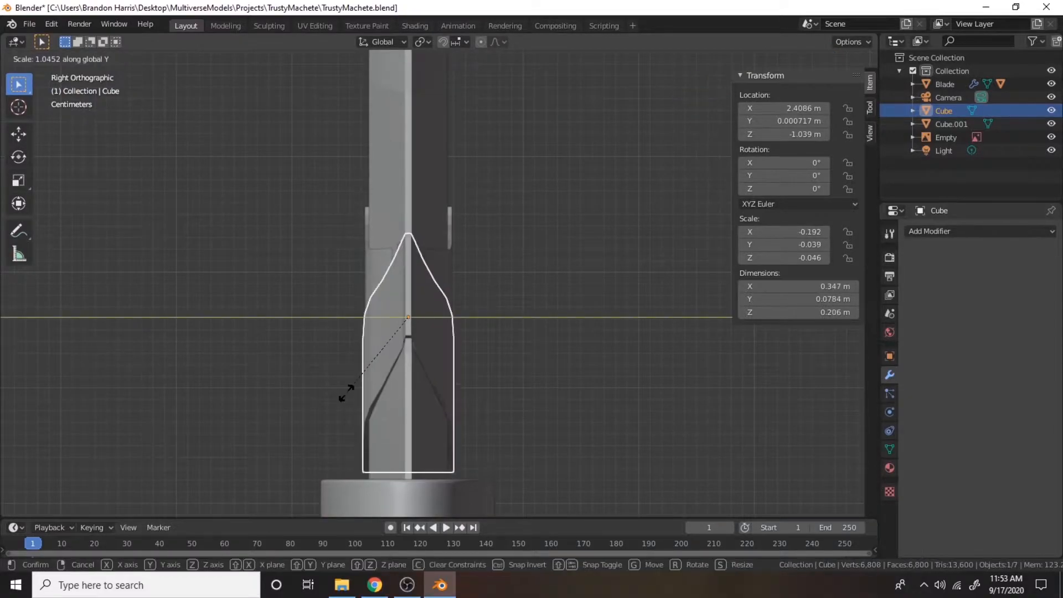
click(289, 394)
scroll(264, 361, up, 8)
middle_drag(263, 361, 345, 285)
Widen the upper band along Y to about 0.0822 m and check how both bands overlap
click(346, 281)
middle_drag(410, 287, 407, 313)
key(KP_3)
key(s)
key(y)
click(308, 291)
scroll(308, 291, up, 8)
click(342, 417)
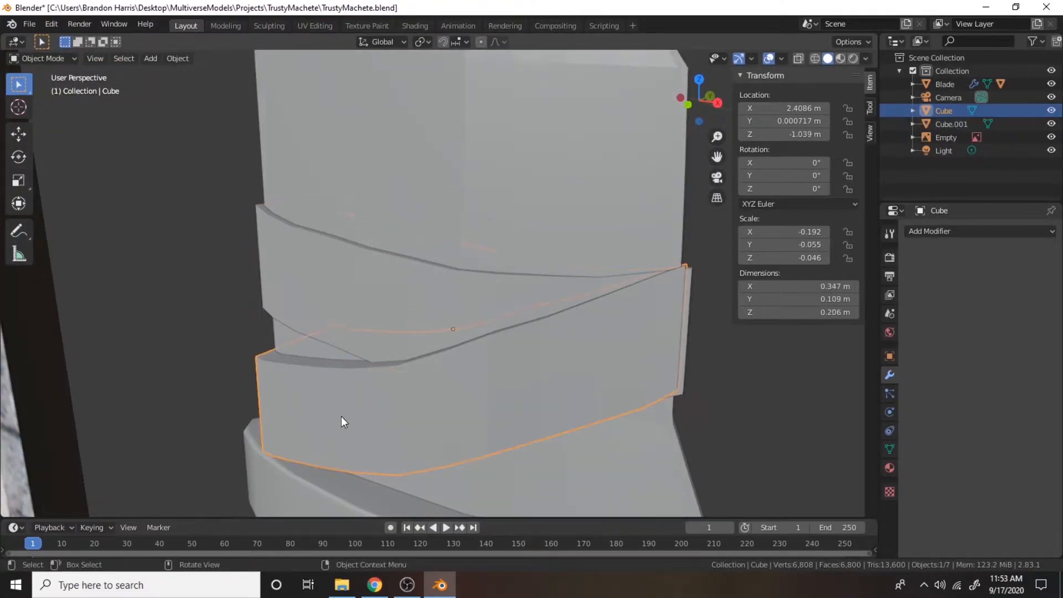
click(504, 289)
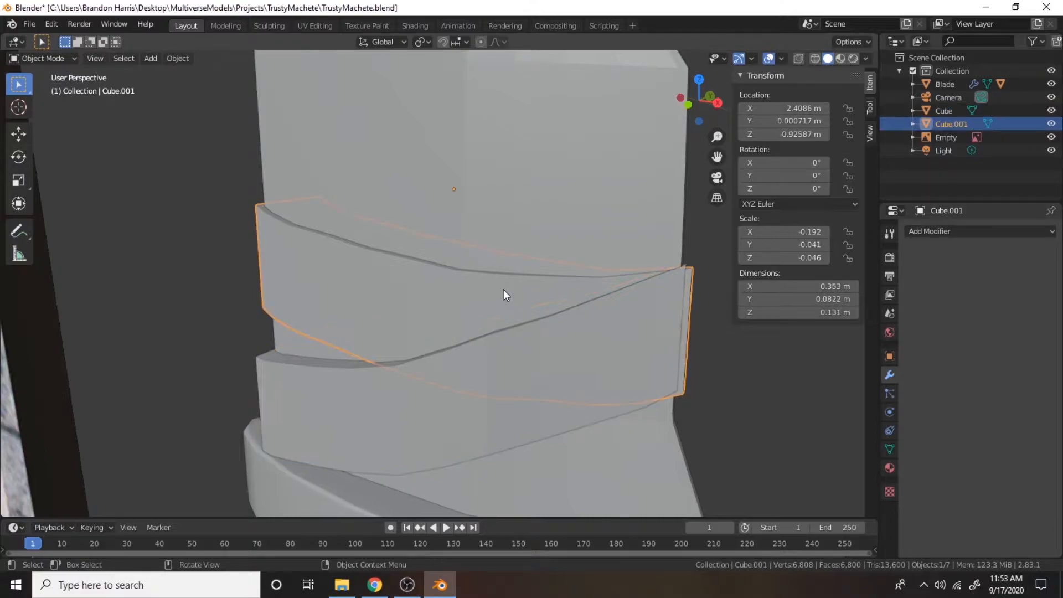
Move the lower band's tapered end column outward and up by about 0.004 m along X and Z
key(KP_1)
click(374, 398)
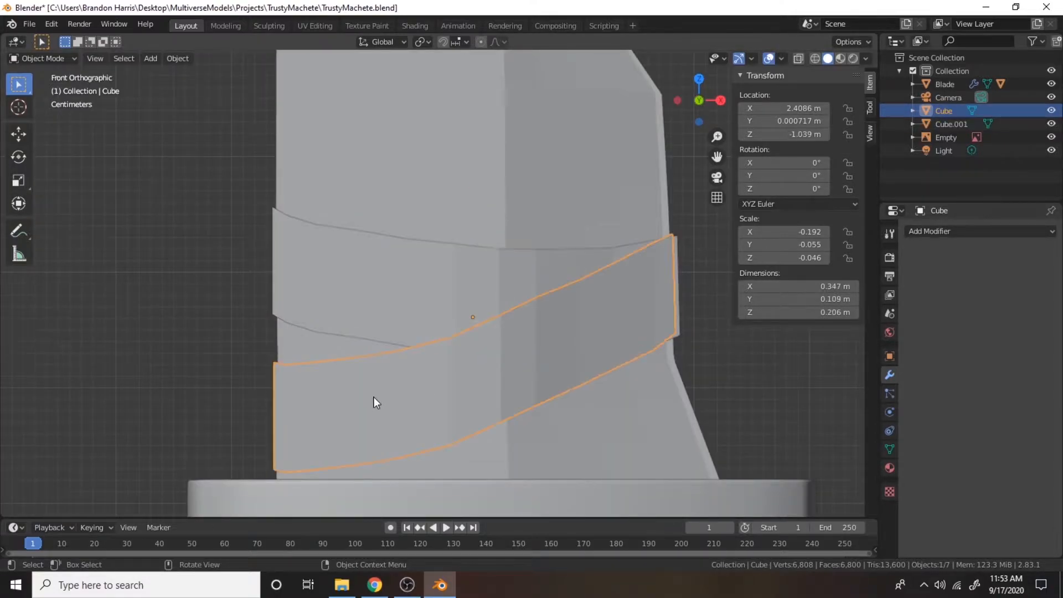
key(Tab)
alt+click(690, 351)
key(g)
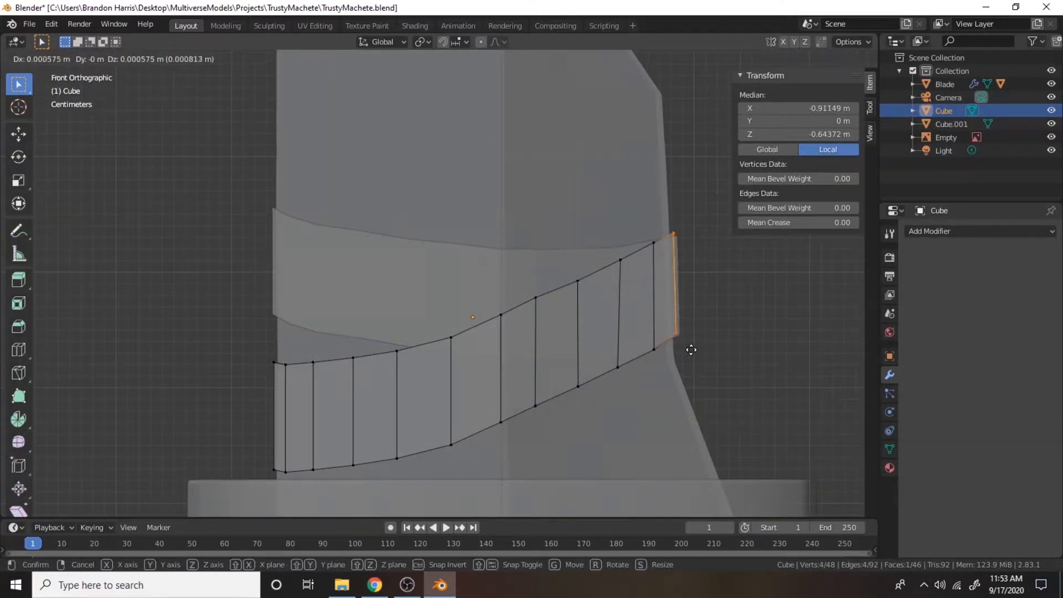
click(695, 346)
key(alt+z)
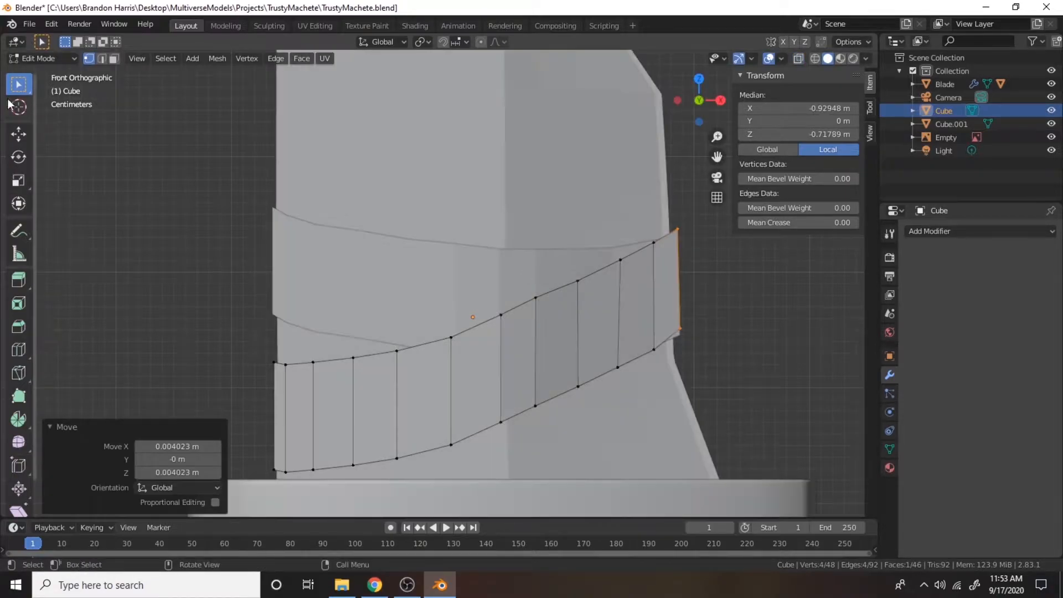
Move the upper band's tapered end column inward by about 0.0057 m along X so it sits inside the lower band
key(Tab)
click(425, 310)
key(Tab)
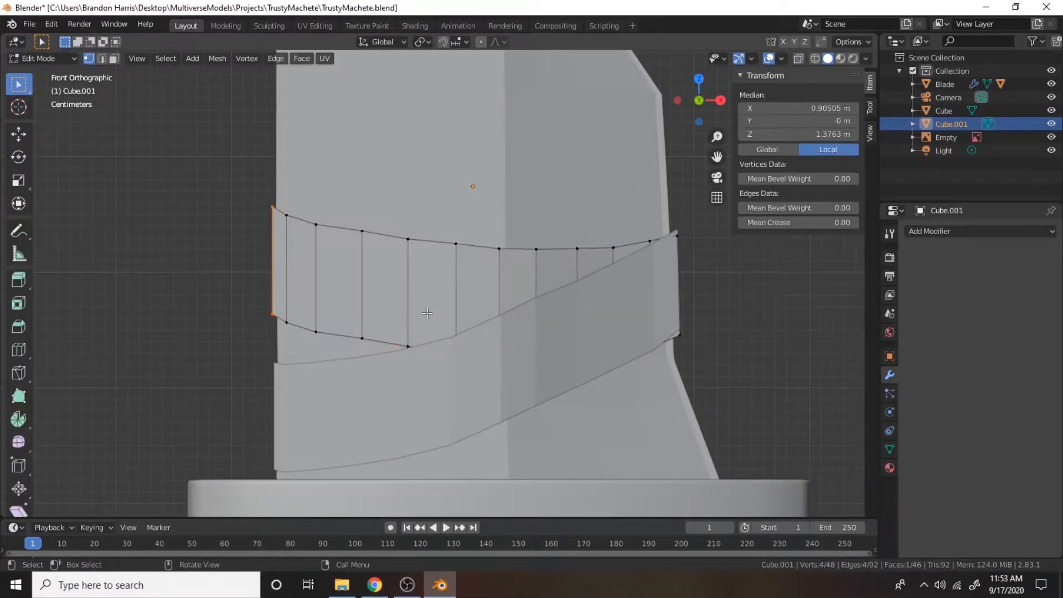
key(alt+z)
key(g)
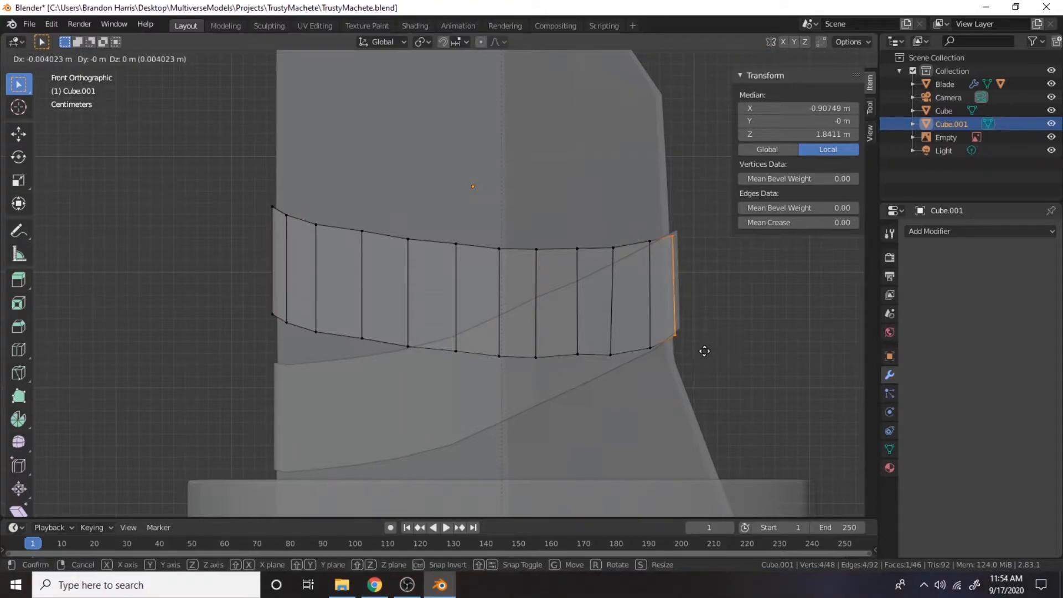
click(703, 350)
middle_drag(731, 342, 660, 347)
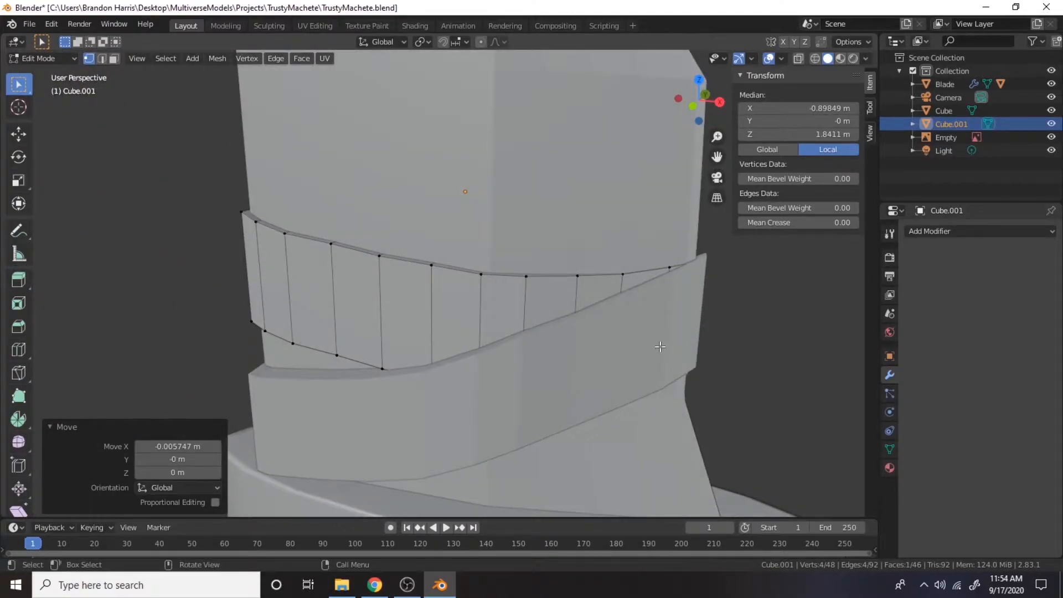
Pull the lower band's tapered end column back toward the blade by about 0.004 m along X
key(KP_1)
key(alt+z)
key(Tab)
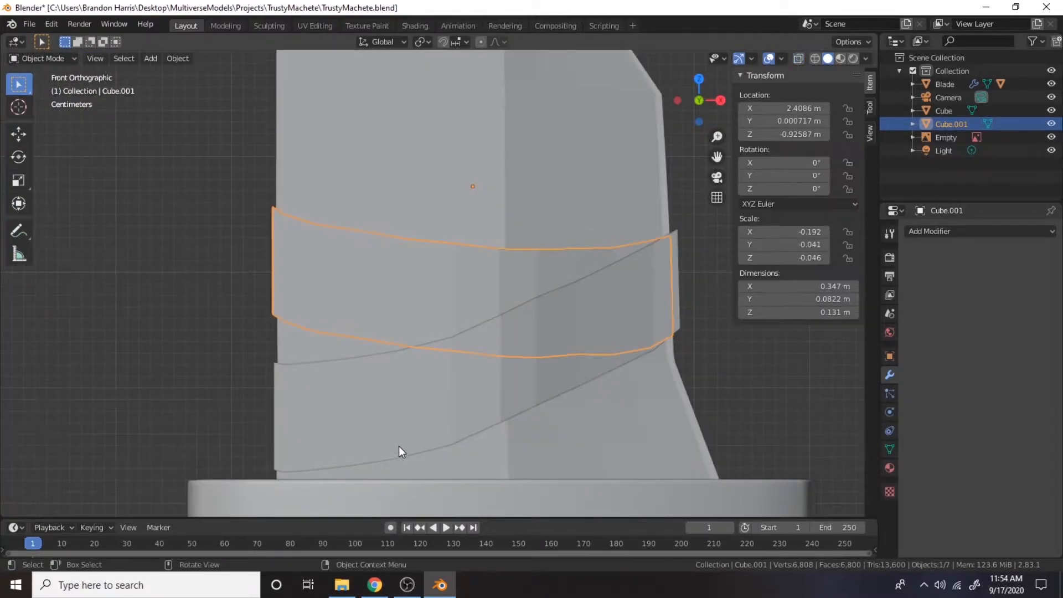
click(400, 451)
key(Tab)
scroll(338, 320, up, 4)
key(g)
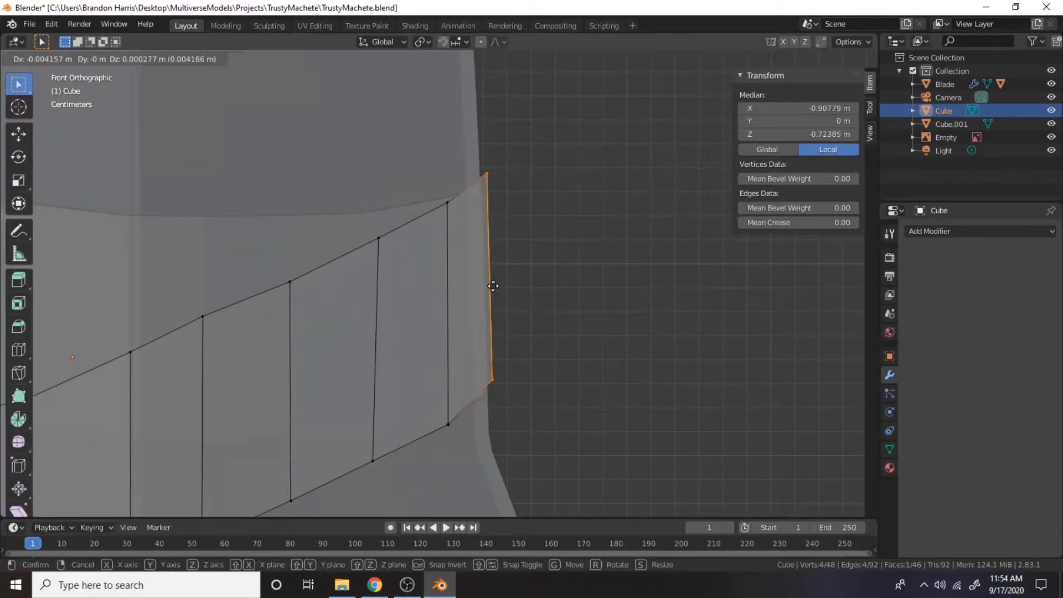
click(492, 291)
Lower the lower band's tapered end column by about 0.0039 m and stretch it along Z by about 1.09
drag(431, 169, 464, 470)
click(452, 349)
drag(484, 151, 536, 470)
key(g)
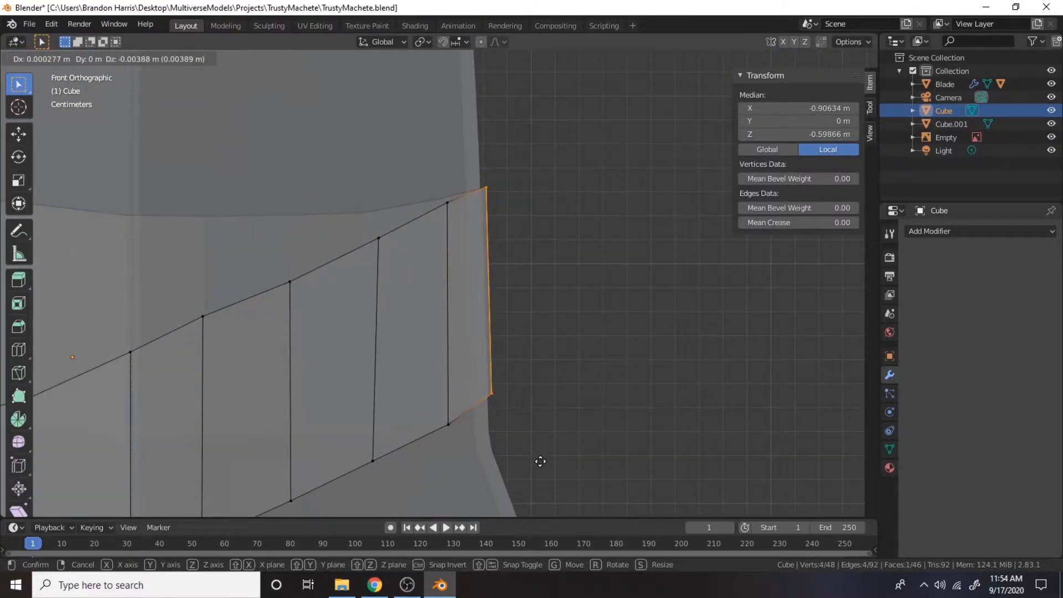
click(541, 461)
key(s)
key(z)
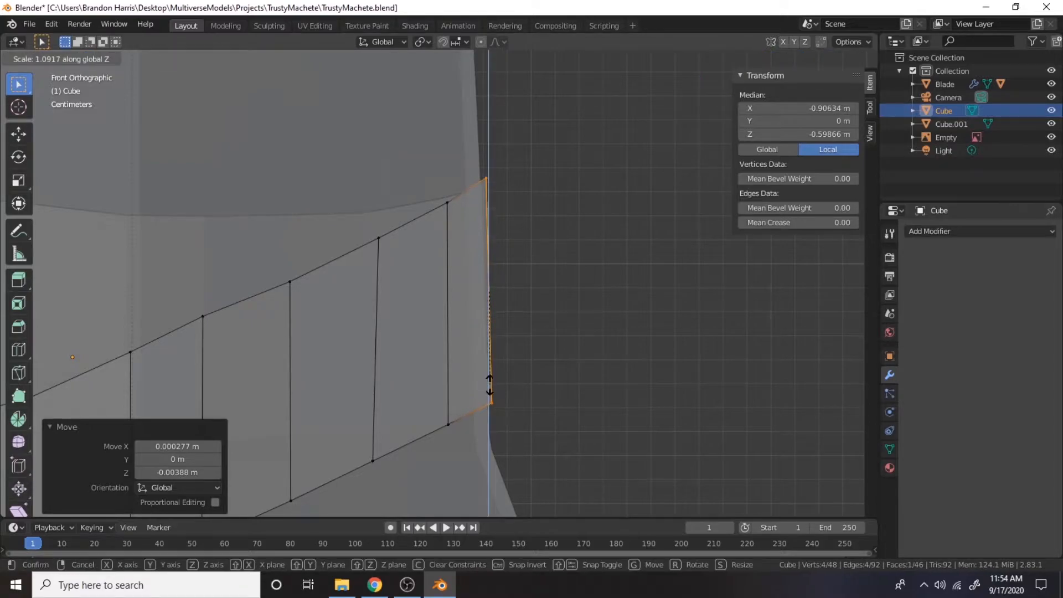
click(492, 383)
Narrow the second column from the lower band's tapered end along Y by a factor of about 0.86
drag(418, 164, 464, 460)
middle_drag(464, 460, 468, 484)
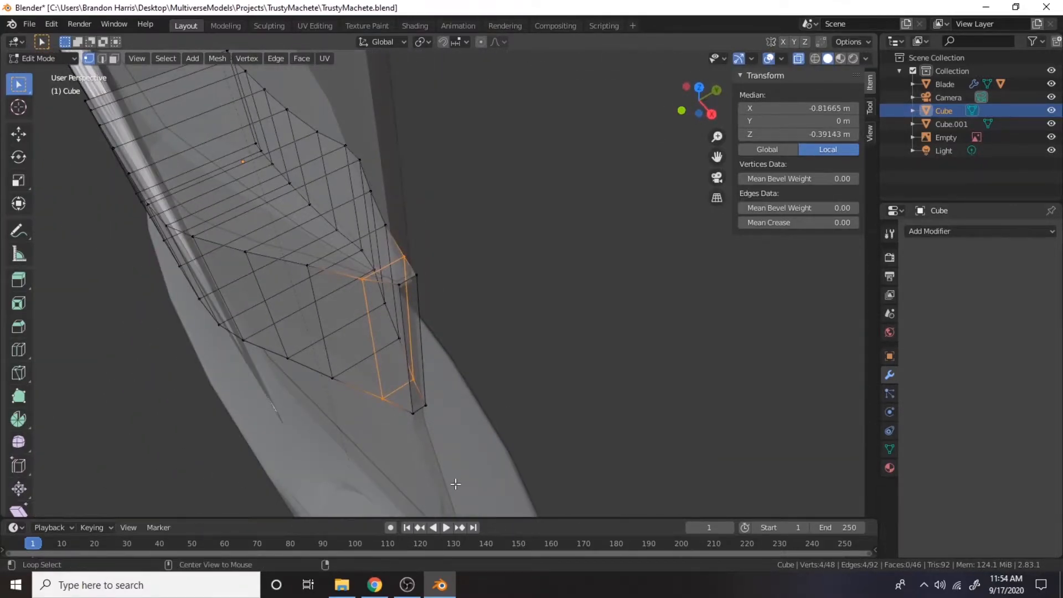
key(alt+z)
key(s)
key(y)
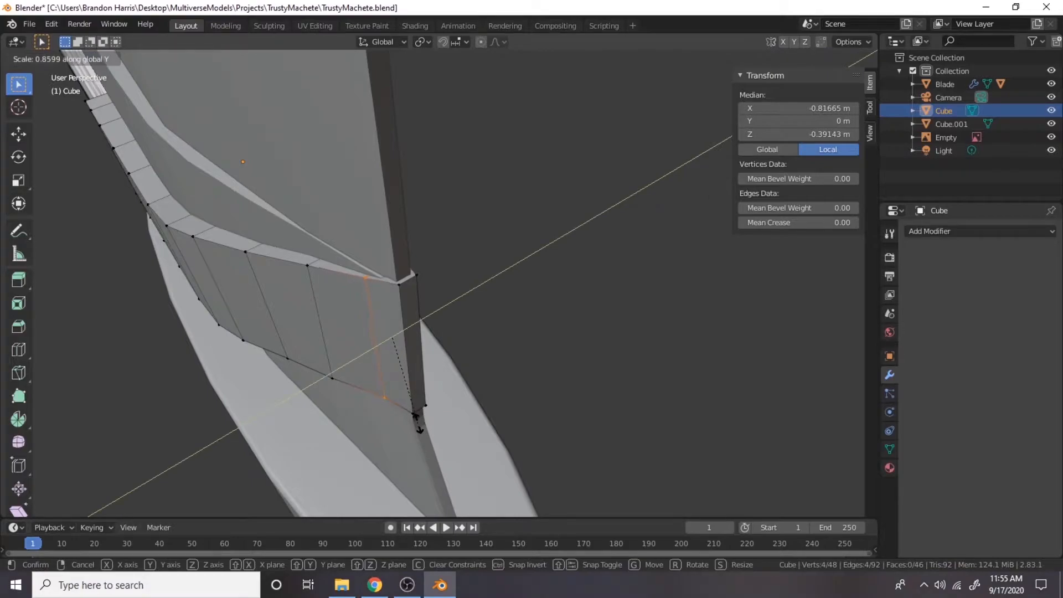
click(418, 422)
middle_drag(405, 422, 420, 415)
Narrow the third column from the lower band's tapered end along Y by a factor of about 0.81
key(KP_1)
key(alt+z)
key(b)
drag(350, 210, 421, 512)
key(alt+z)
middle_drag(570, 323, 485, 426)
key(s)
key(y)
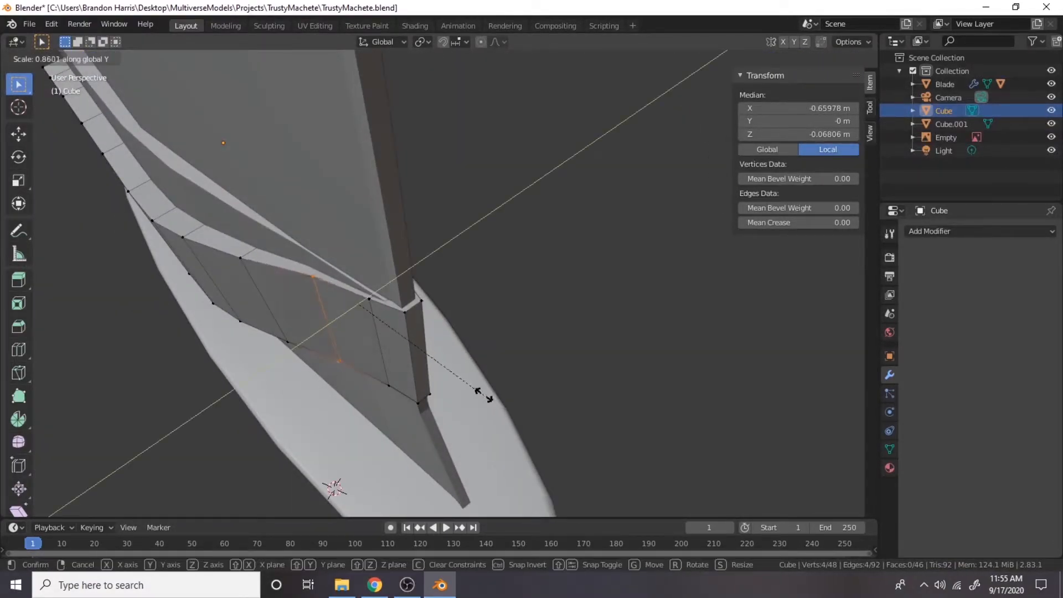
click(440, 365)
scroll(508, 358, up, 3)
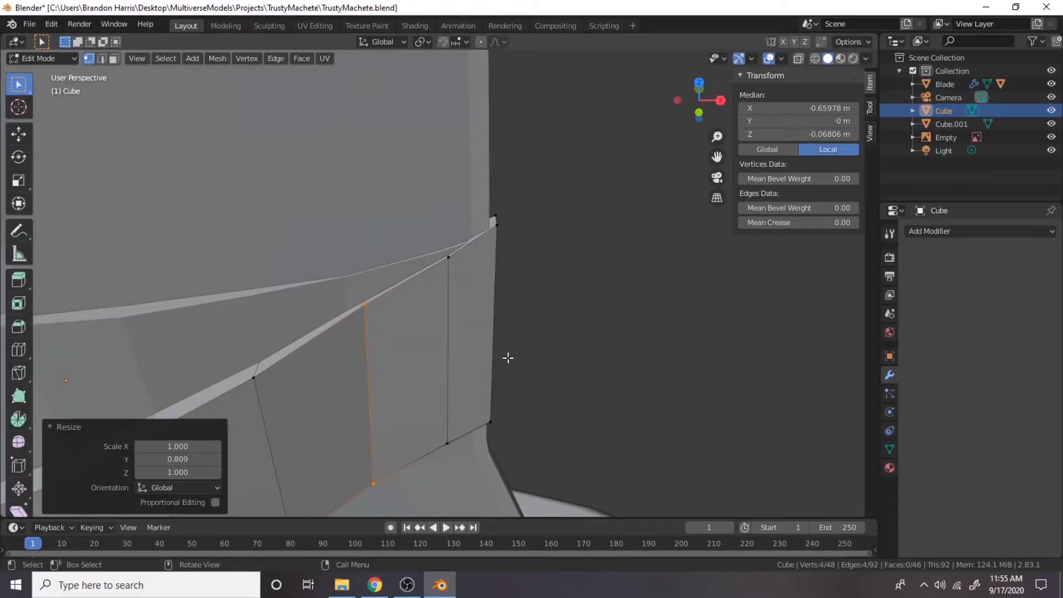
Narrow the fourth column from the lower band's tapered end along Y by a factor of about 0.85
key(alt+z)
key(KP_1)
drag(255, 252, 342, 549)
key(alt+z)
middle_drag(462, 371, 441, 455)
key(s)
key(y)
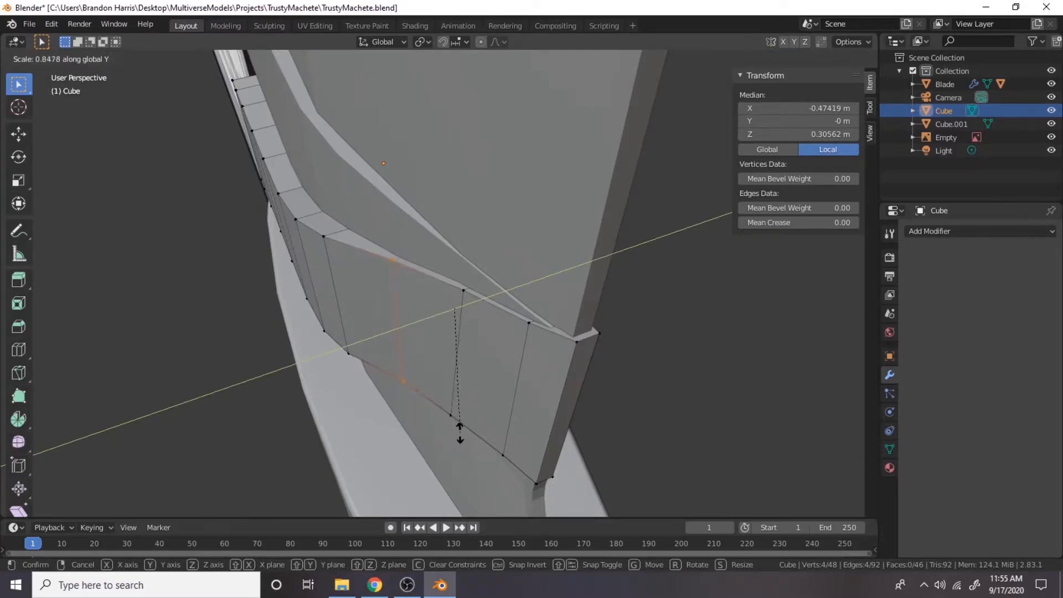
click(460, 432)
Narrow the fifth column from the lower band's tapered end along Y by a factor of about 0.83
key(KP_1)
key(alt+z)
scroll(441, 315, down, 3)
drag(419, 227, 442, 315)
key(alt+z)
middle_drag(459, 400, 500, 368)
key(s)
key(y)
click(395, 425)
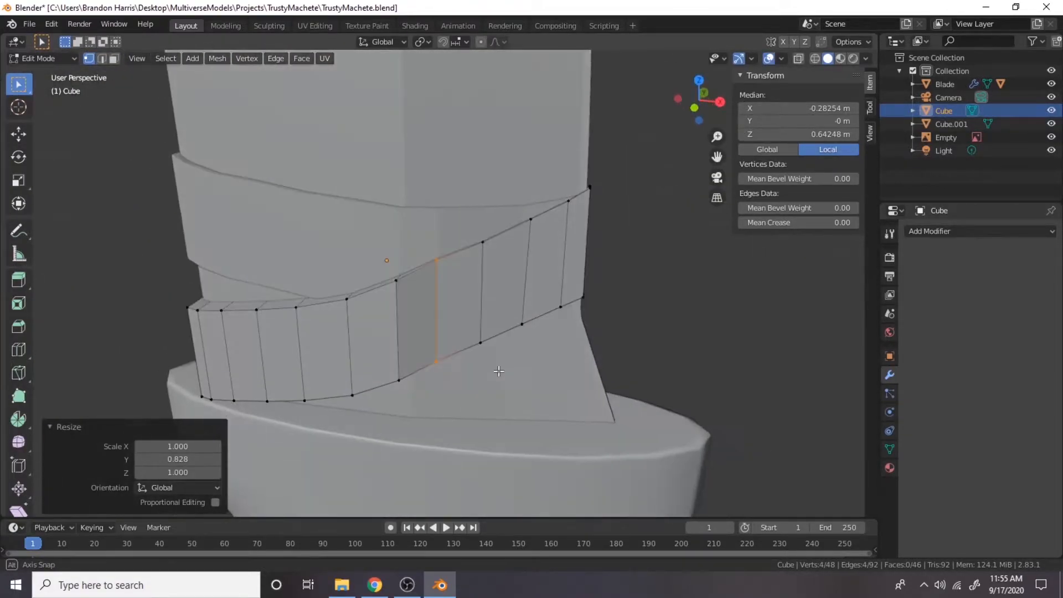
Narrow the sixth column from the lower band's tapered end along Y so it sits closer to the blade
key(KP_1)
key(alt+z)
drag(379, 247, 429, 395)
key(alt+z)
middle_drag(447, 392, 381, 428)
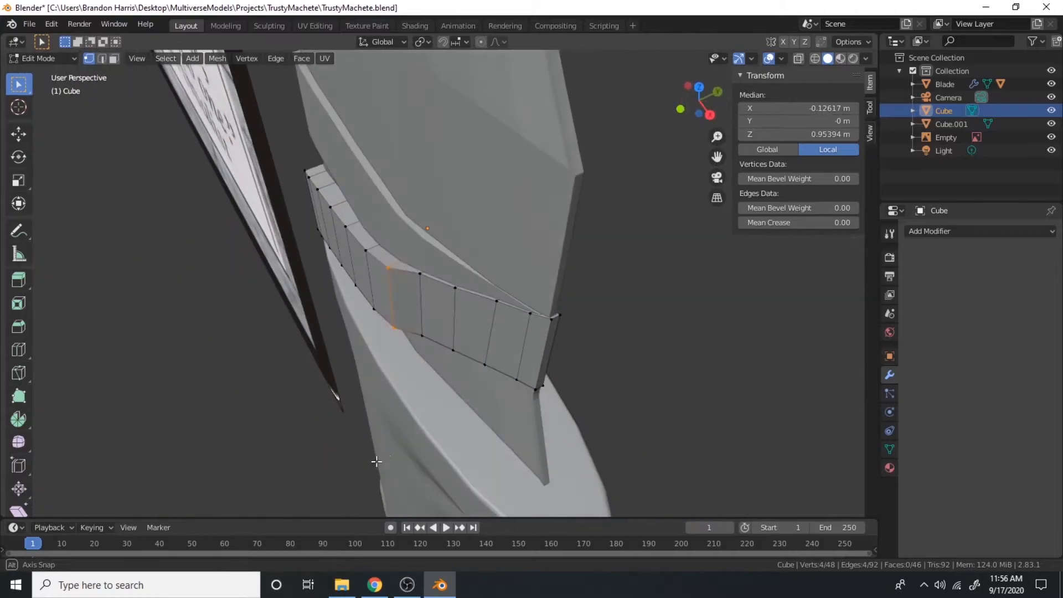
key(s)
key(y)
click(429, 283)
middle_drag(430, 283, 490, 186)
Narrow the seventh column from the lower band's tapered end along Y to continue the slimmer profile
key(KP_1)
key(alt+z)
drag(334, 279, 376, 424)
key(alt+z)
middle_drag(415, 387, 382, 437)
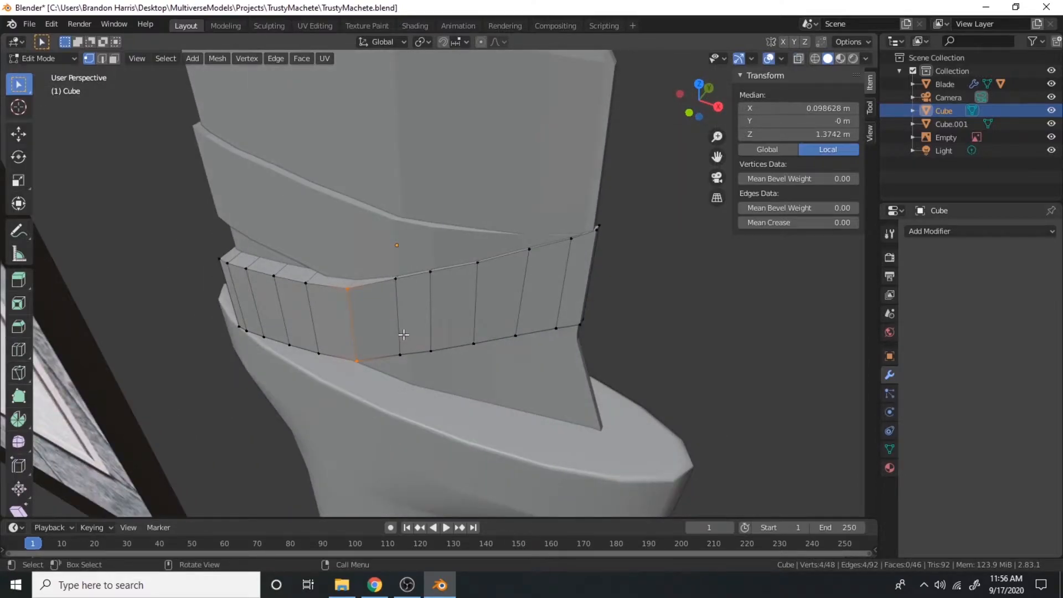
key(s)
key(y)
click(398, 326)
Narrow the eighth column from the lower band's tapered end along Y by a factor of about 0.79
key(KP_1)
key(alt+z)
drag(292, 278, 331, 461)
key(alt+z)
middle_drag(331, 420, 297, 474)
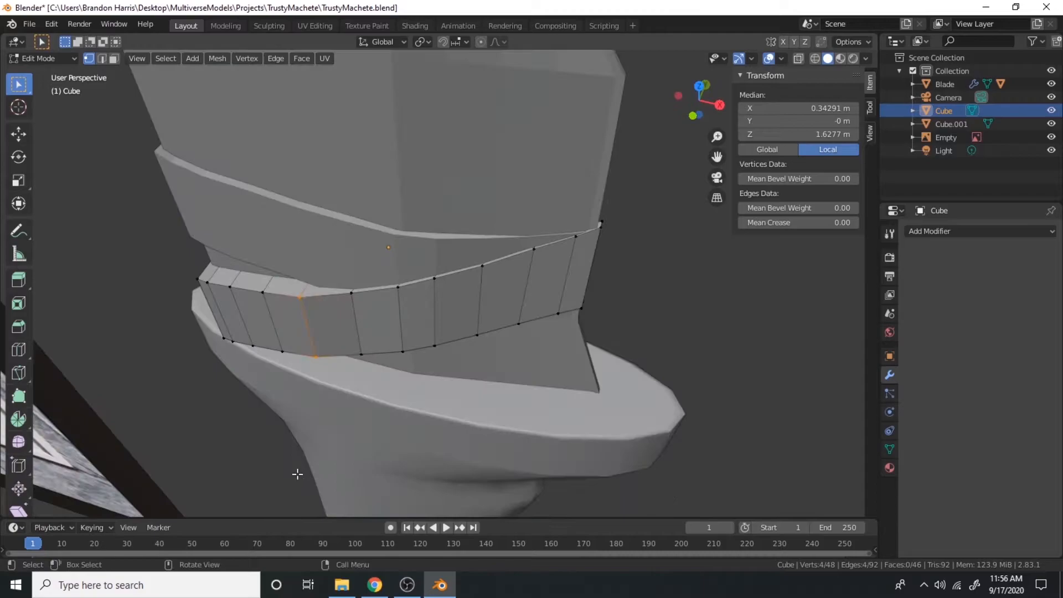
key(s)
key(y)
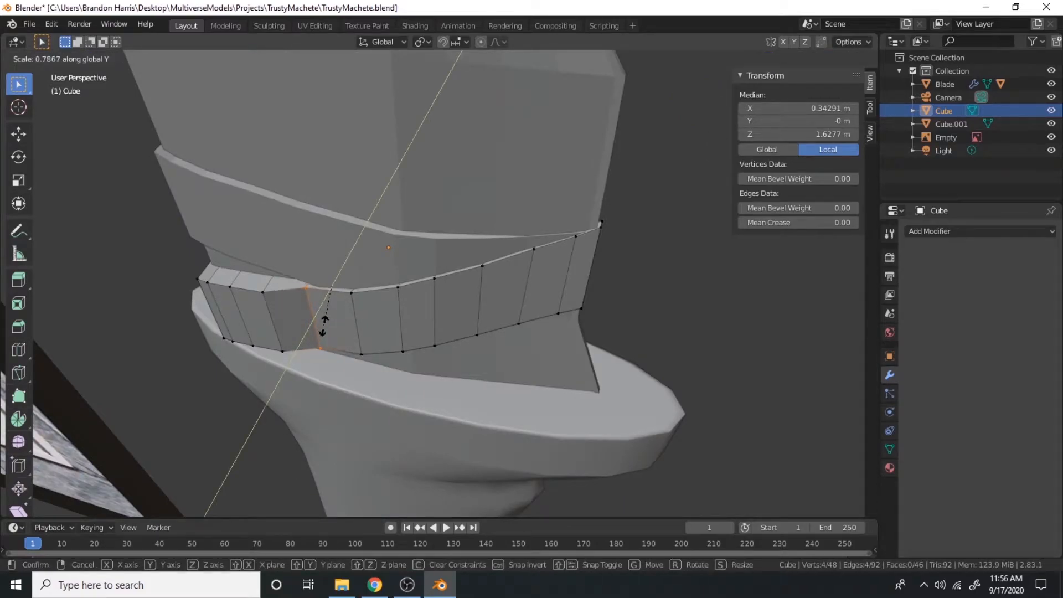
click(325, 325)
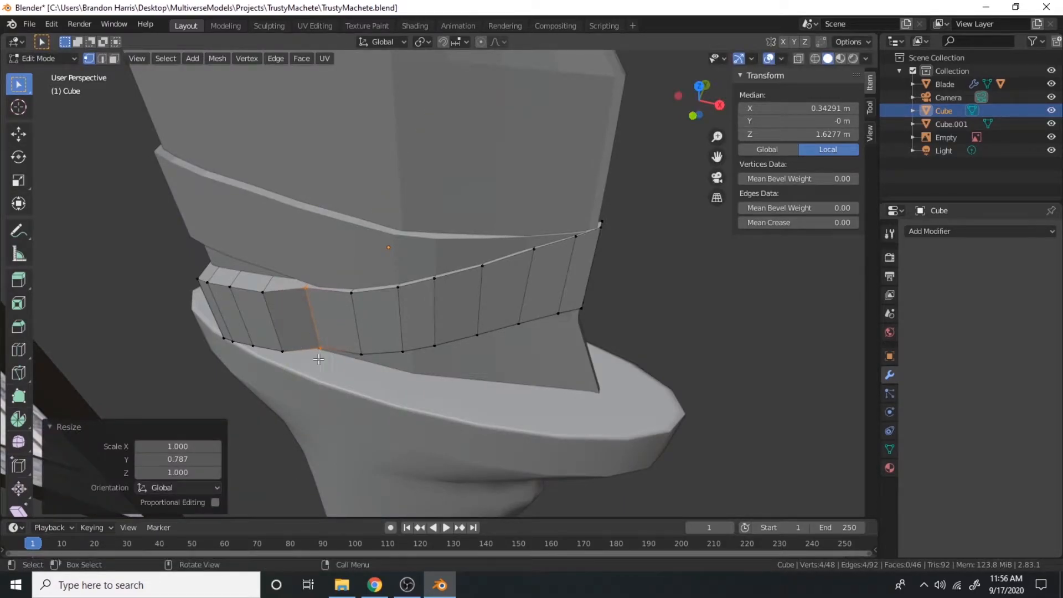
Narrow the ninth column from the lower band's tapered end along Y by a factor of about 0.71
key(KP_1)
key(alt+z)
drag(244, 291, 269, 460)
key(alt+z)
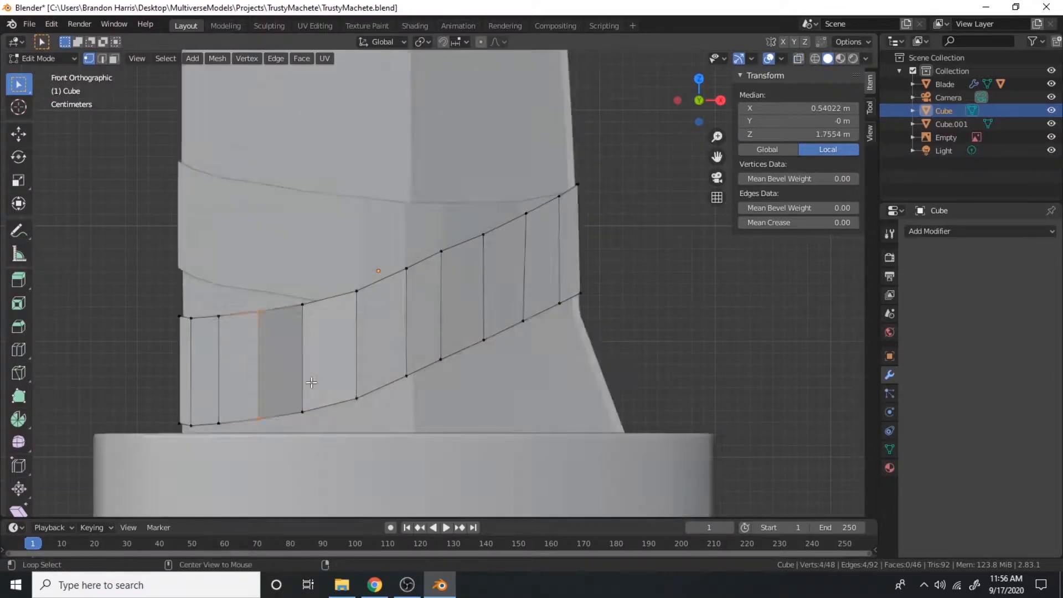
middle_drag(310, 381, 332, 437)
key(s)
key(y)
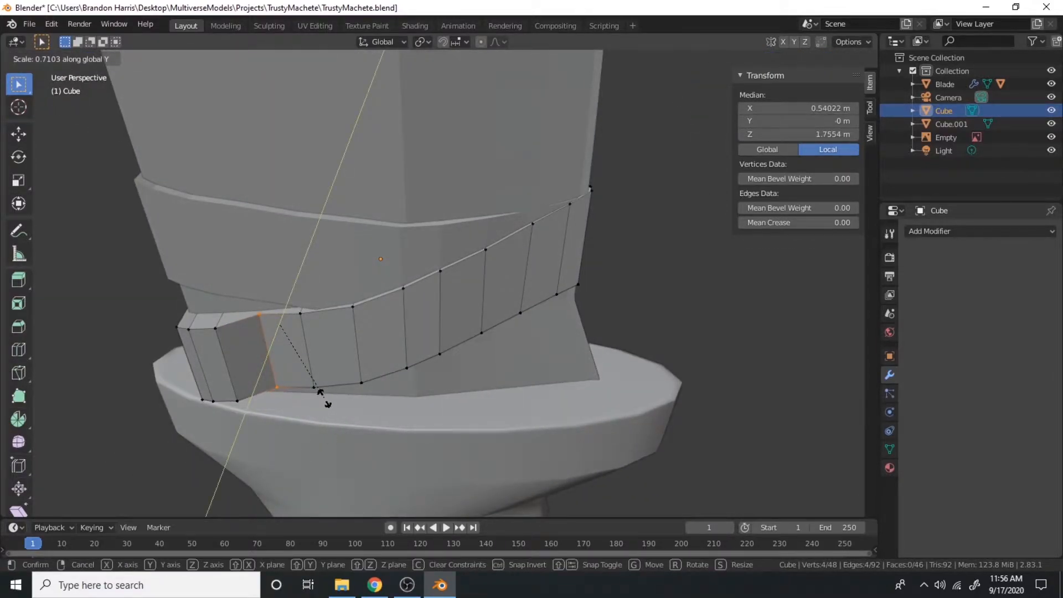
click(320, 392)
Narrow the tenth column from the lower band's tapered end along Y by a factor of about 0.685
key(KP_1)
key(alt+z)
drag(202, 302, 238, 435)
key(alt+z)
middle_drag(276, 431, 388, 388)
key(s)
key(y)
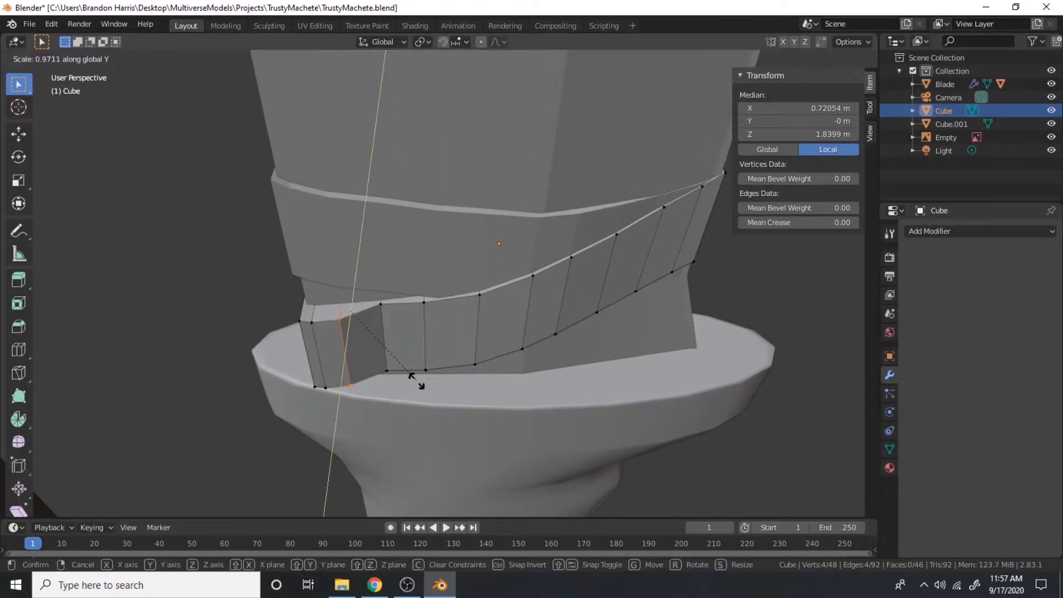
click(408, 354)
Narrow the eleventh column, next to the lower band's wide end, along Y to match its neighbouring columns
key(KP_1)
key(alt+z)
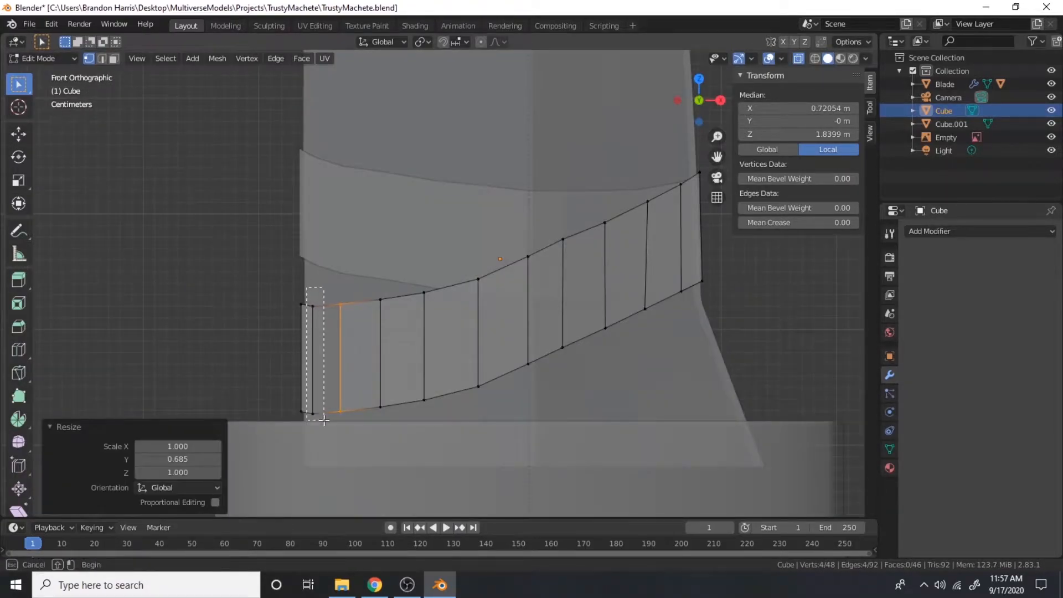
drag(306, 287, 324, 415)
key(alt+z)
middle_drag(324, 415, 345, 390)
key(s)
key(y)
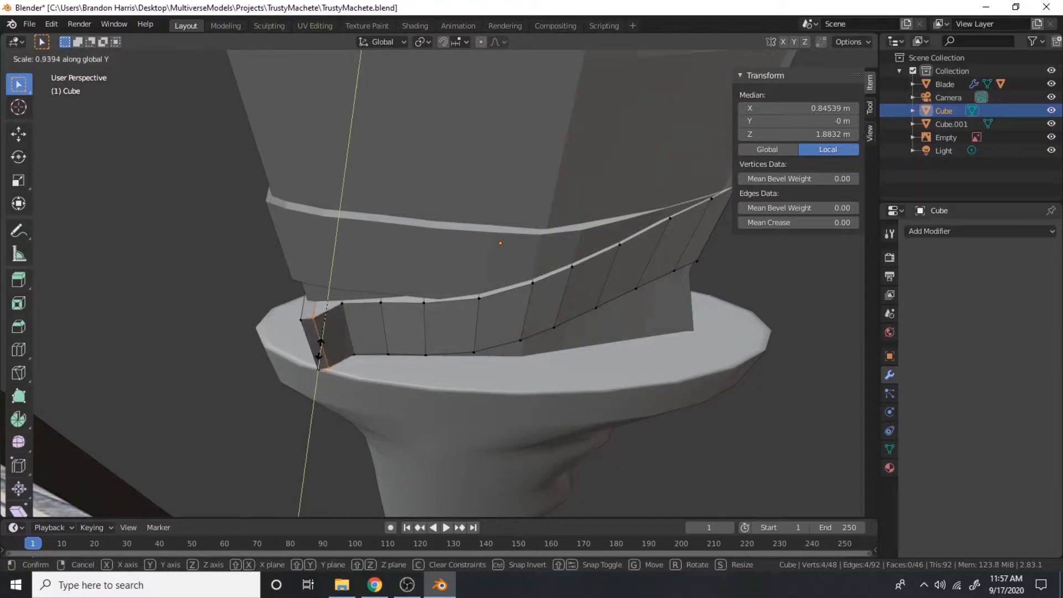
click(321, 335)
middle_drag(321, 335, 307, 296)
Narrow the end column at the lower band's wide end along Y by a factor of about 0.69
key(KP_1)
key(alt+z)
drag(291, 293, 307, 429)
key(alt+z)
mouse_move(354, 434)
middle_down()
mouse_move(382, 442)
mouse_move(366, 441)
middle_up()
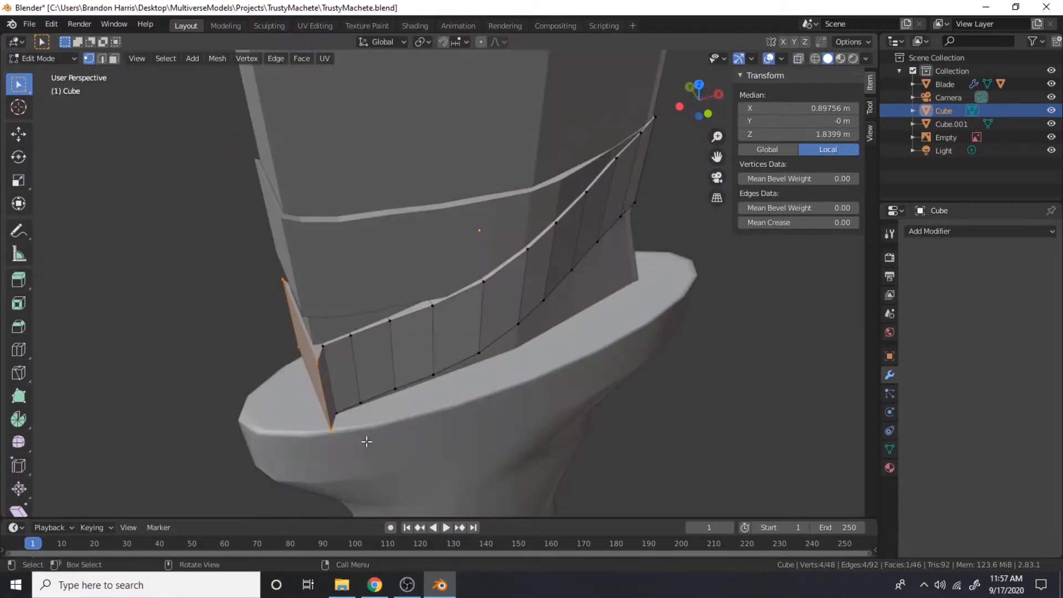
key(s)
key(y)
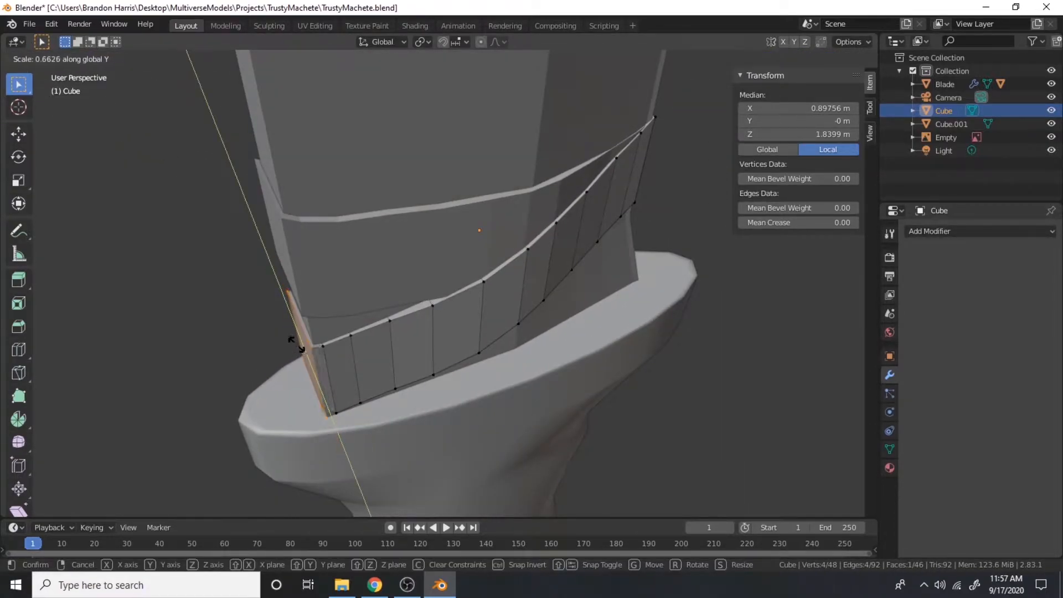
click(294, 344)
Select all vertices along the lower band's bottom edge and narrow them along Y by a factor of 0.87
key(KP_1)
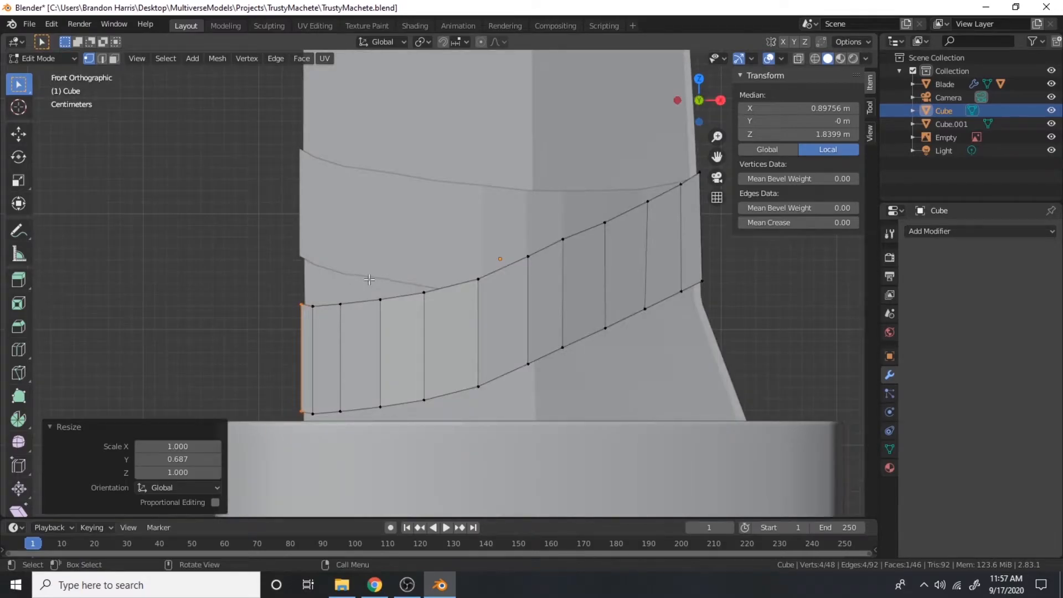
key(alt+z)
drag(251, 368, 421, 450)
shift+drag(518, 413, 519, 415)
shift+drag(512, 335, 587, 385)
shift+drag(588, 294, 662, 351)
shift+drag(670, 261, 725, 319)
scroll(699, 337, down, 1)
middle_drag(692, 335, 554, 316)
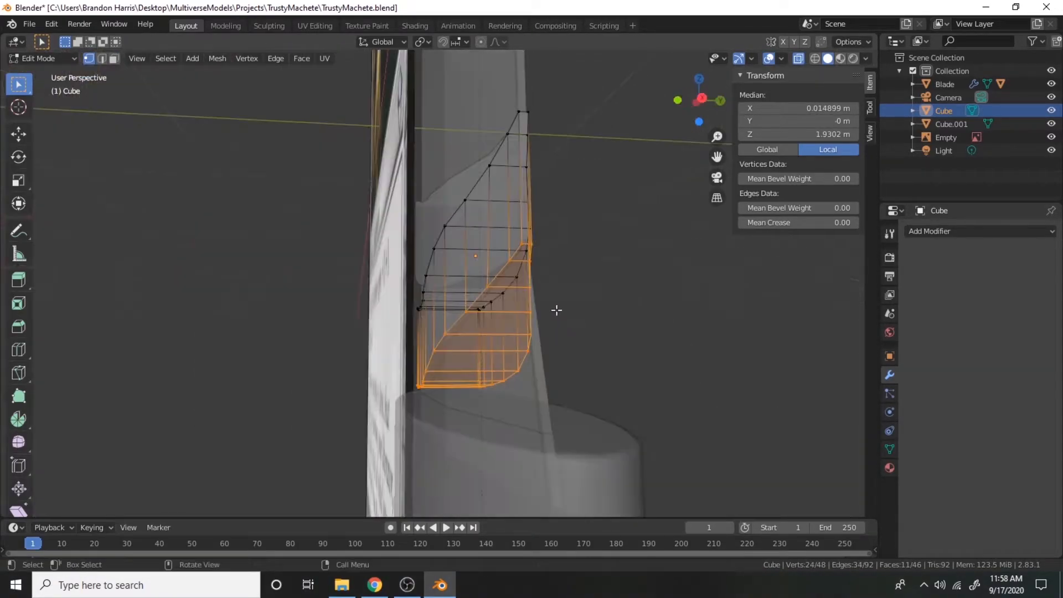
key(alt+z)
key(s)
key(y)
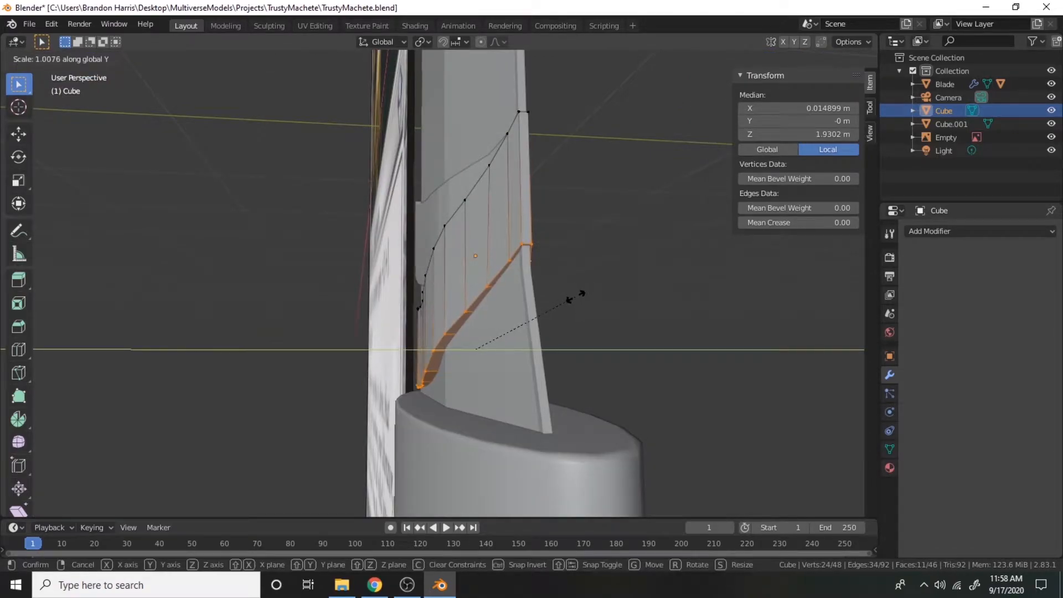
click(561, 306)
middle_drag(558, 310, 653, 297)
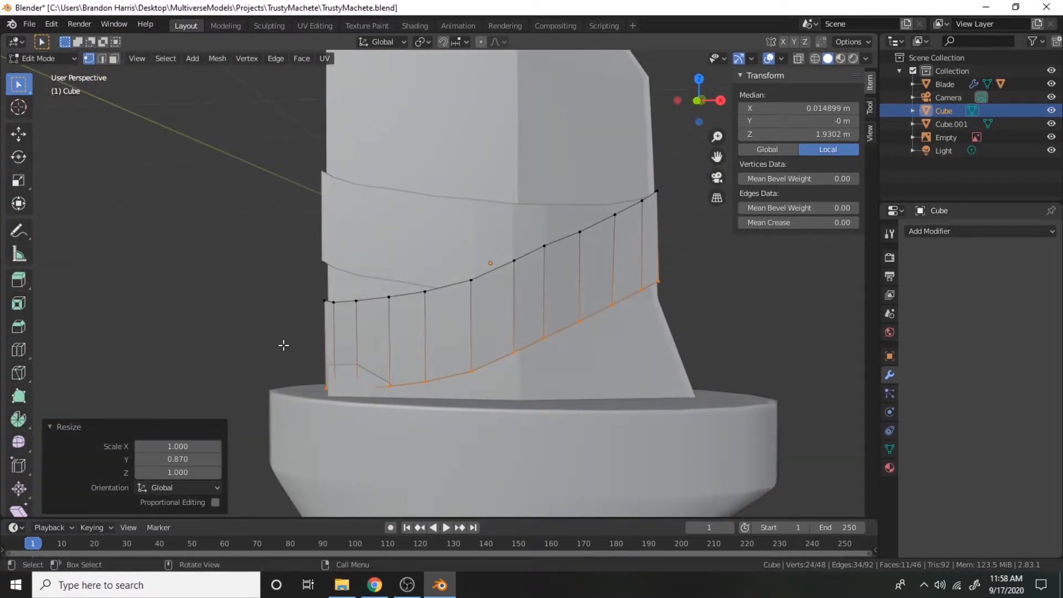
Rescale the bottom-edge vertices near the lower band's wide end along Y so they stand clear of the blade, and clear the selection
key(KP_1)
key(alt+z)
drag(291, 359, 407, 400)
middle_drag(408, 399, 302, 411)
key(alt+z)
key(s)
key(y)
click(368, 413)
click(190, 177)
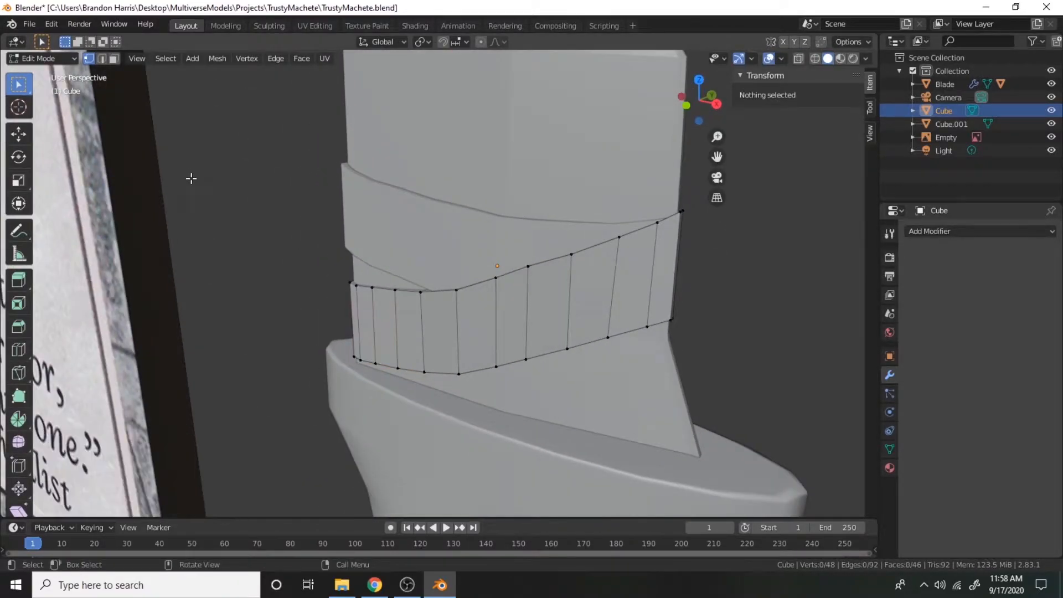
Return to Object Mode and rename the lower band LowerWrap and the upper band HigherWrap
key(Tab)
click(268, 178)
scroll(268, 178, down, 8)
middle_drag(350, 243, 510, 288)
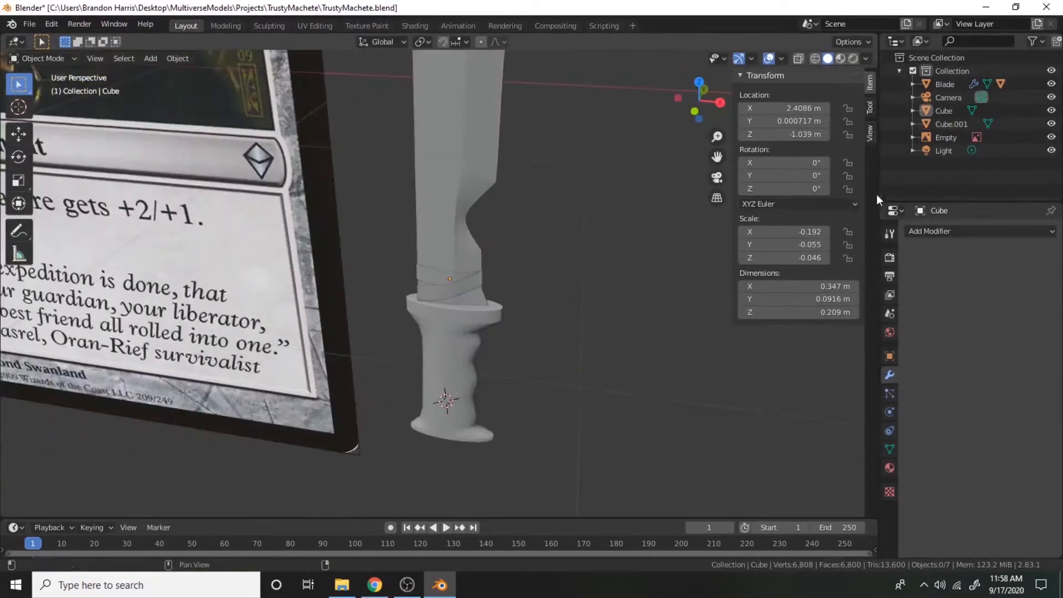
mouse_move(948, 125)
mouse_down()
mouse_move(912, 108)
mouse_move(952, 128)
mouse_move(913, 138)
mouse_move(955, 125)
mouse_up()
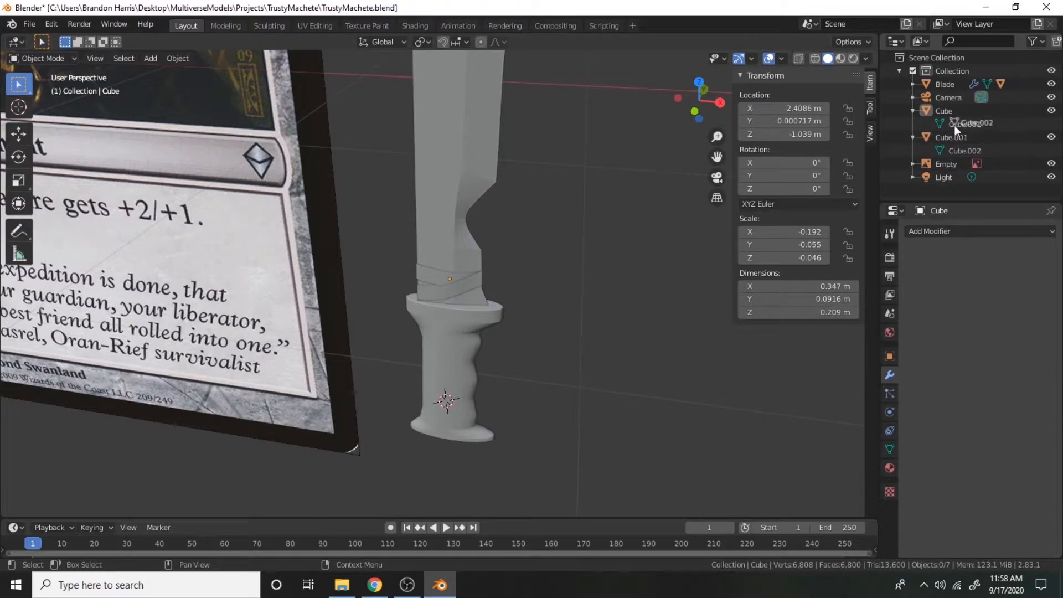
click(945, 111)
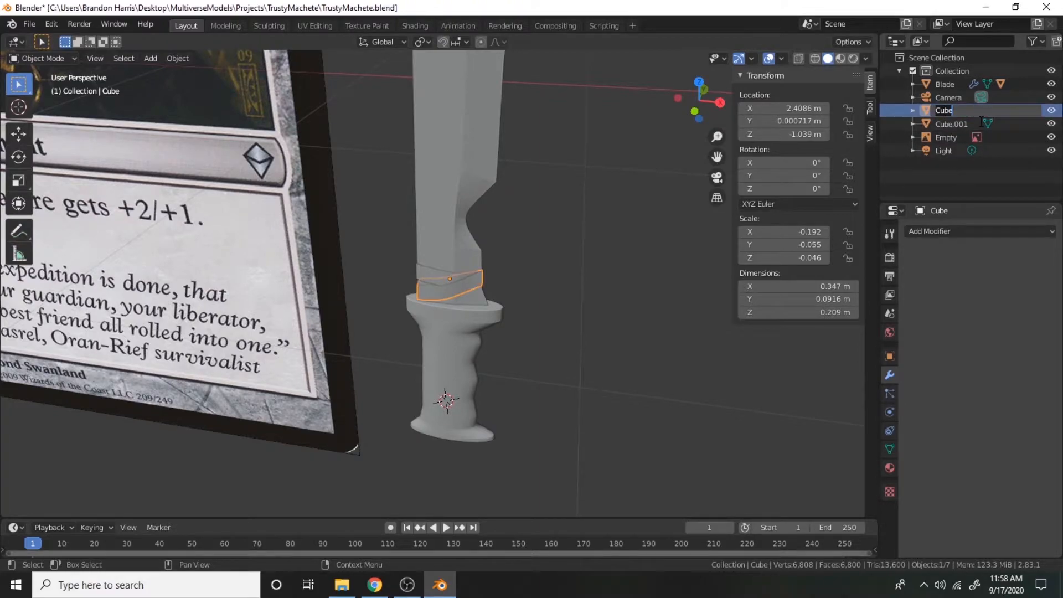
text(LowerWrap)
key(Return)
double_click(957, 110)
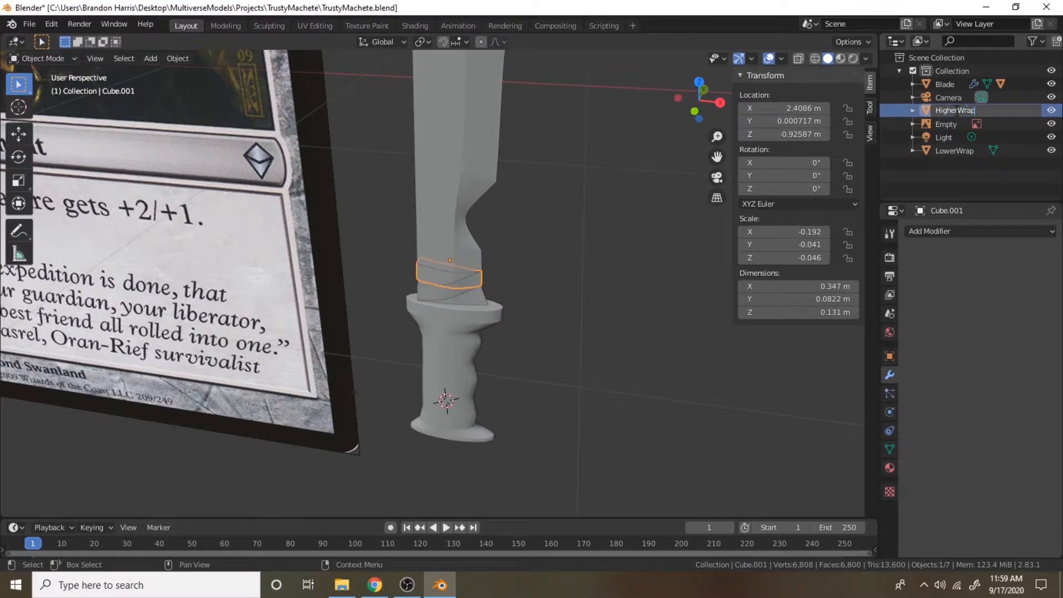
key(Return)
Select both bands with LowerWrap active and parent HigherWrap to it using the Object option
scroll(440, 308, up, 5)
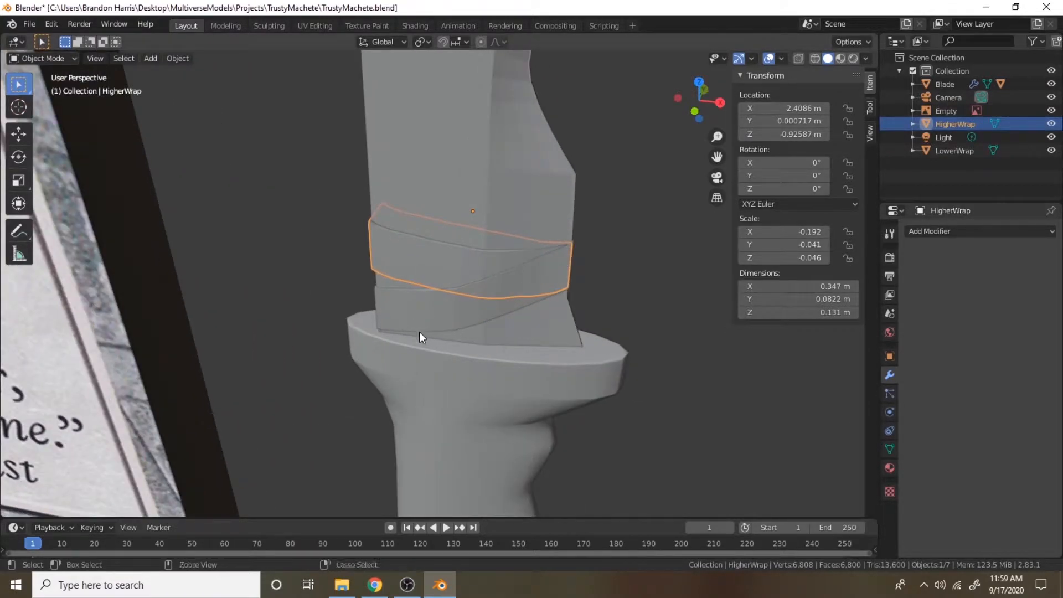
shift+click(408, 316)
key(ctrl+c)
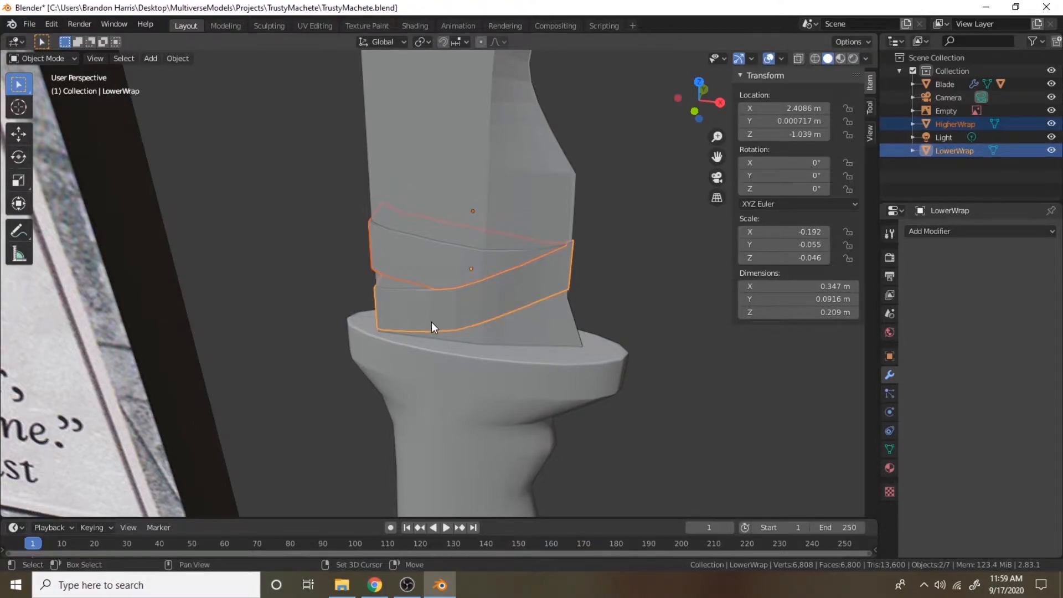
key(shift+c)
scroll(430, 324, up, 7)
shift+middle_drag(430, 324, 84, 476)
scroll(311, 429, up, 3)
middle_drag(311, 429, 607, 399)
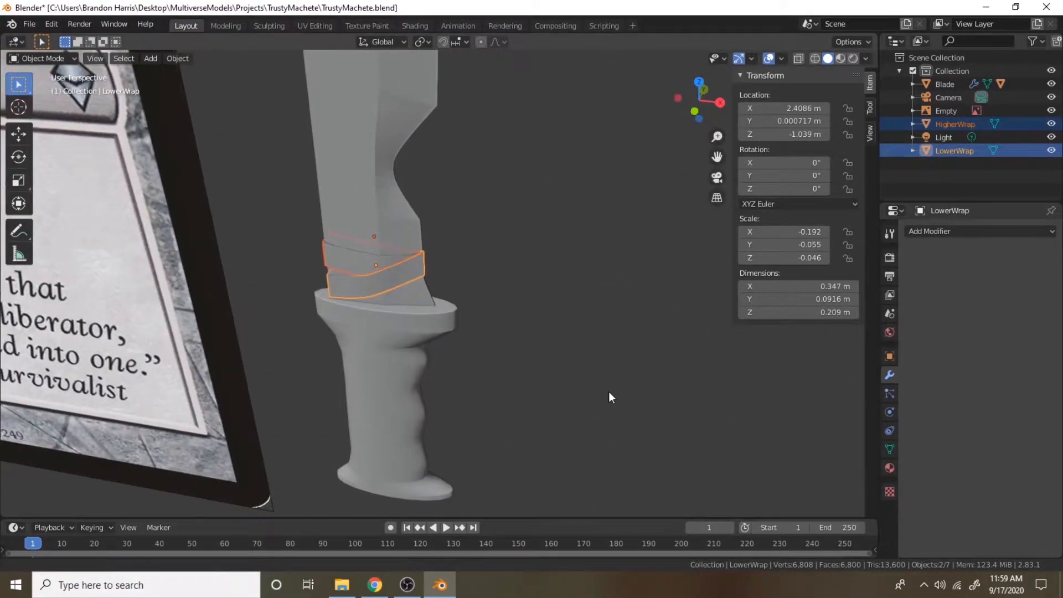
scroll(295, 271, down, 3)
scroll(420, 261, up, 4)
shift+middle_drag(296, 272, 459, 306)
key(KP_1)
scroll(453, 265, down, 7)
scroll(492, 243, up, 6)
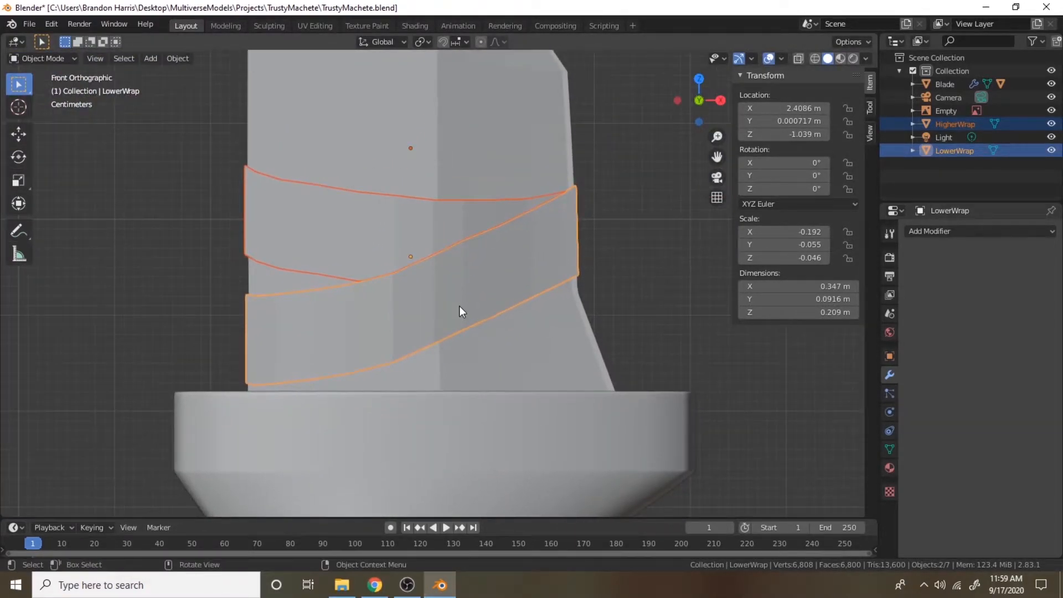
key(ctrl+p)
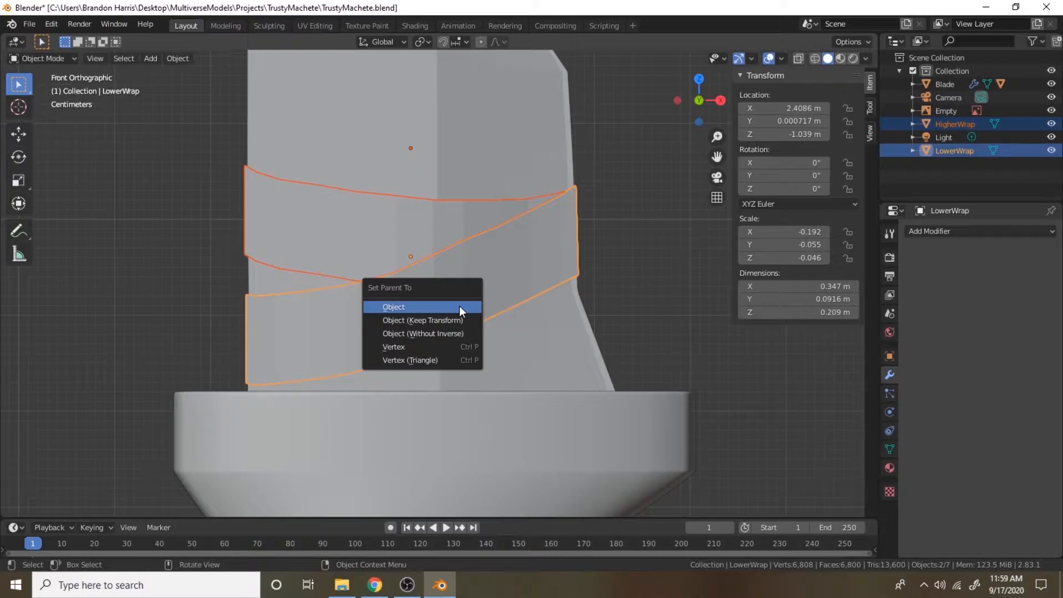
click(459, 306)
Join the two bands into a single object and rename it Wrap
right_click(357, 243)
click(331, 264)
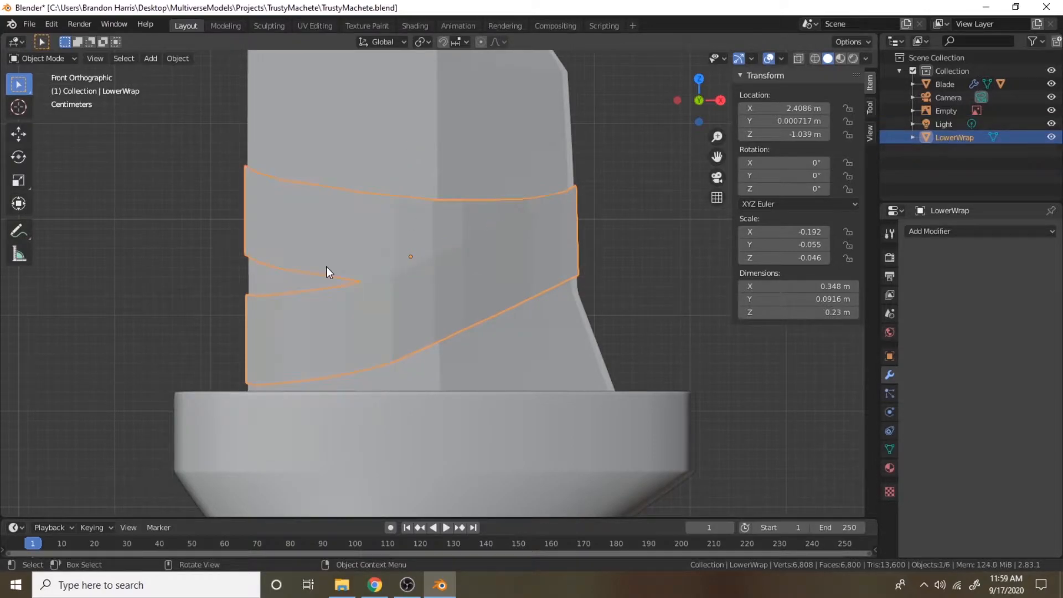
text(Wr)
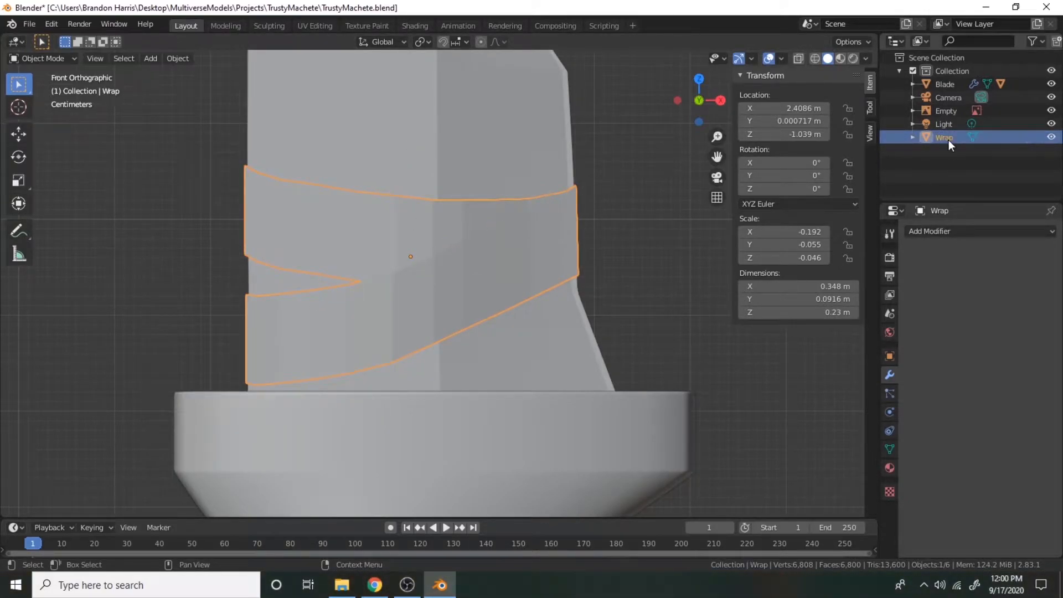
Add the blade to the selection as the active object and parent the wrap to it using the Object option
scroll(654, 296, down, 4)
scroll(647, 326, up, 2)
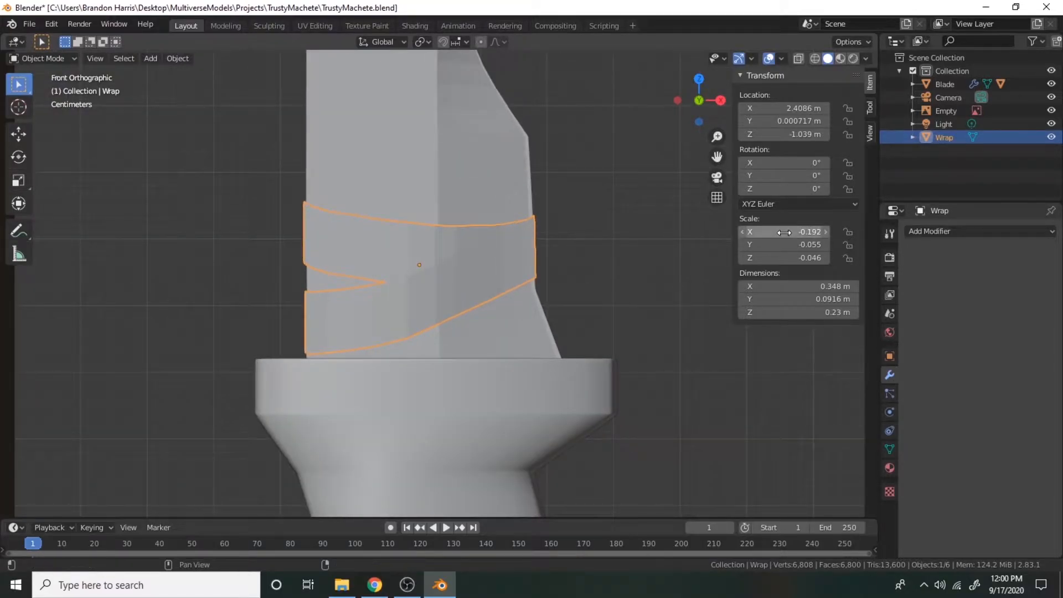
ctrl+click(946, 85)
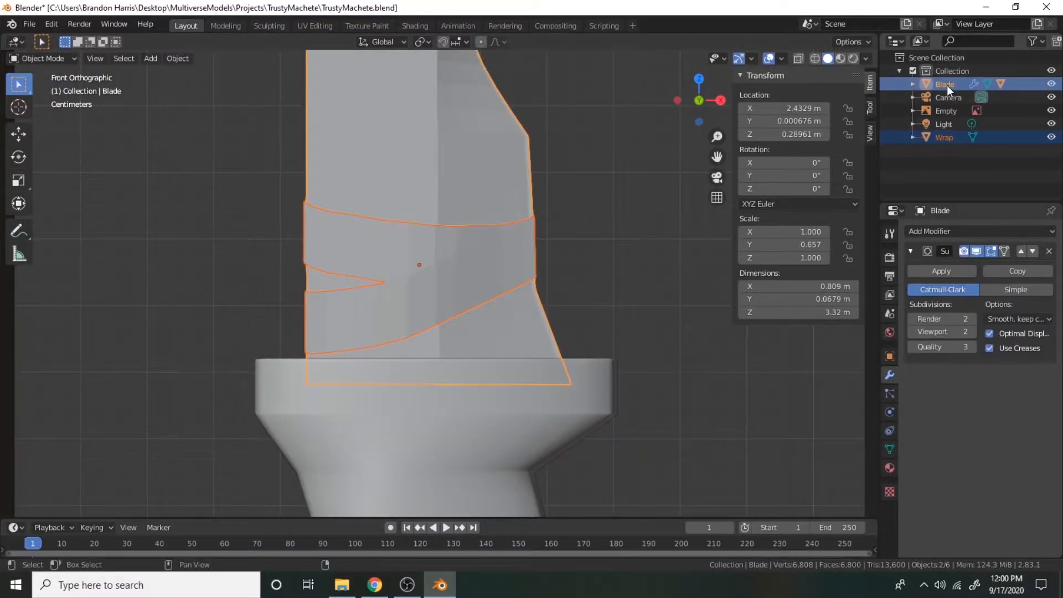
key(ctrl+p)
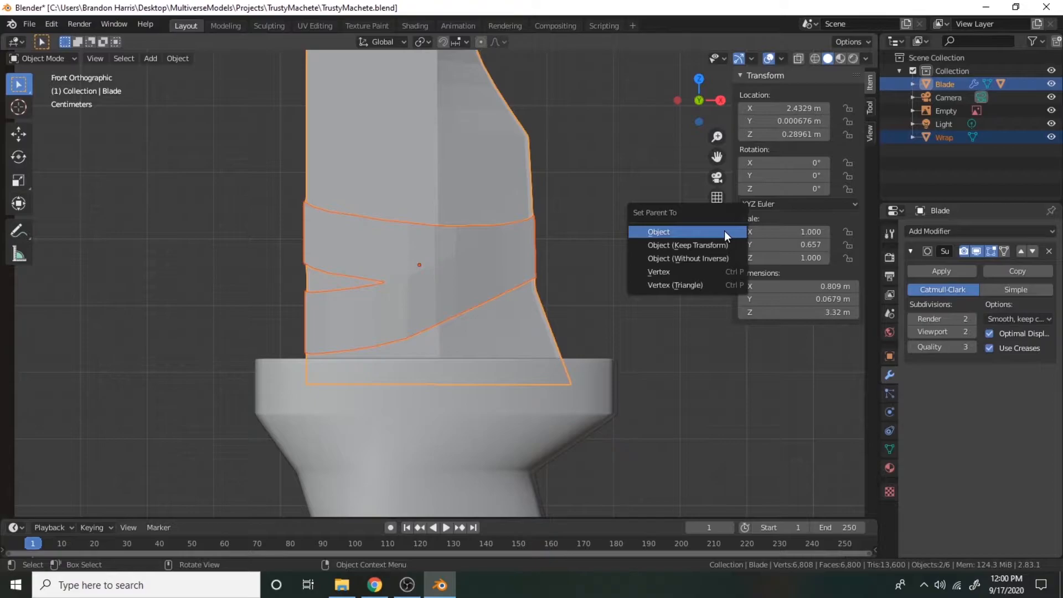
click(724, 231)
Try rotating the blade to test that the wrap follows it, and undo the rotation
scroll(462, 179, down, 5)
middle_drag(464, 184, 476, 342)
scroll(504, 269, up, 5)
scroll(475, 292, down, 2)
key(r)
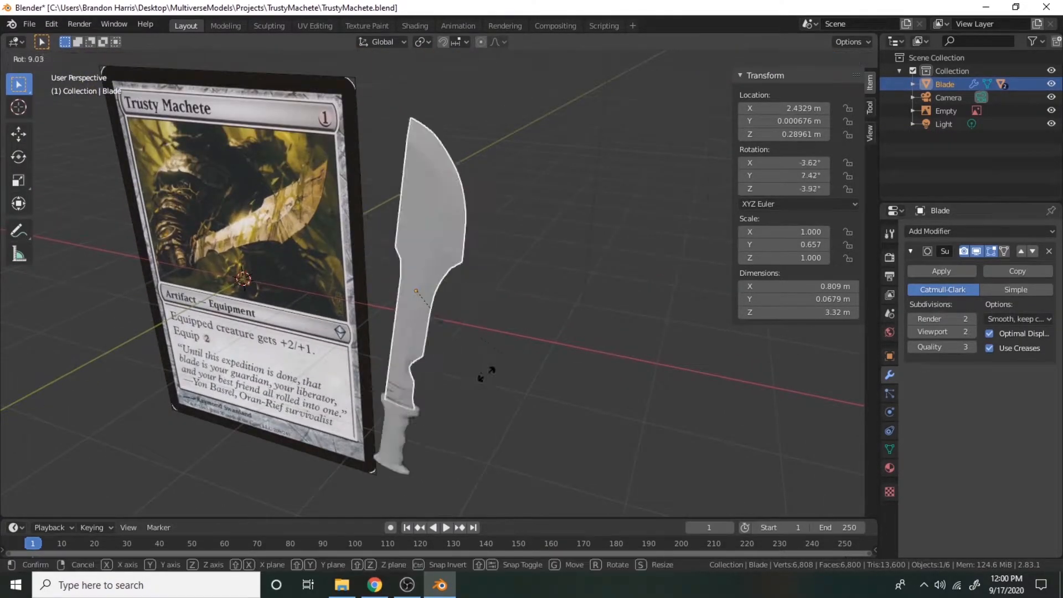
click(515, 346)
key(ctrl+z)
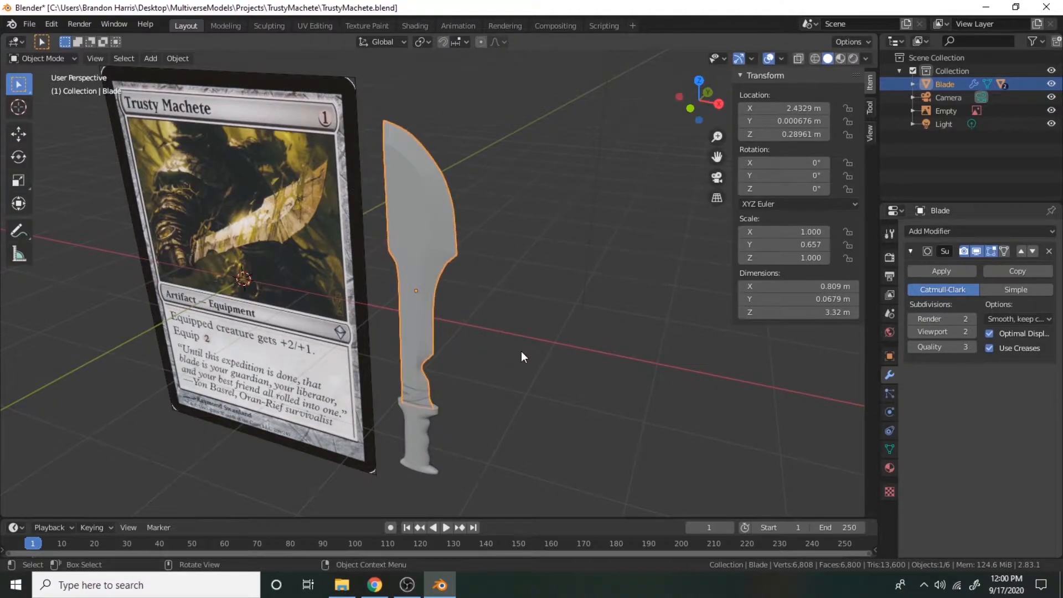
Select the wrap above the guard, save the file and clear the selection
click(414, 394)
key(KP_Decimal)
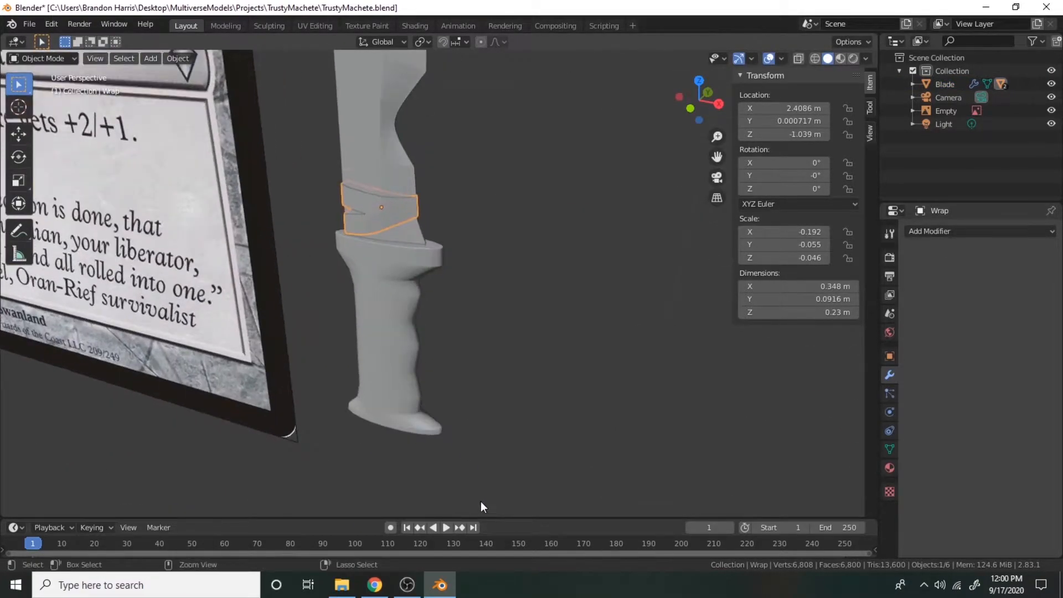
key(ctrl+s)
click(530, 416)
Try a Subdivision Surface modifier on the wrap, and undo it
scroll(530, 416, up, 8)
middle_drag(283, 284, 113, 407)
scroll(407, 300, down, 1)
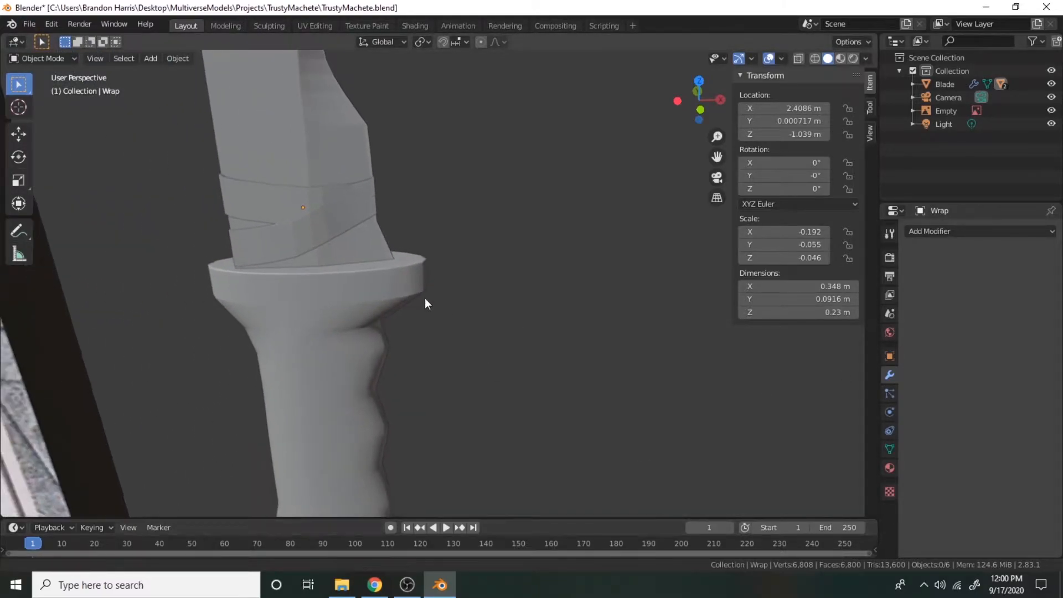
shift+middle_drag(407, 300, 531, 293)
click(417, 260)
click(970, 234)
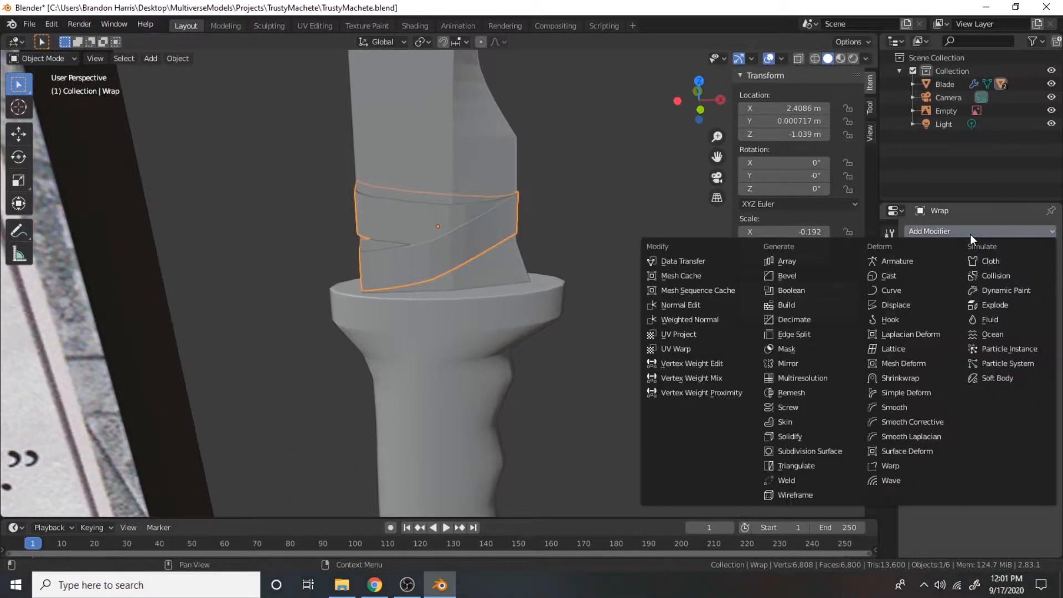
click(807, 452)
key(ctrl+z)
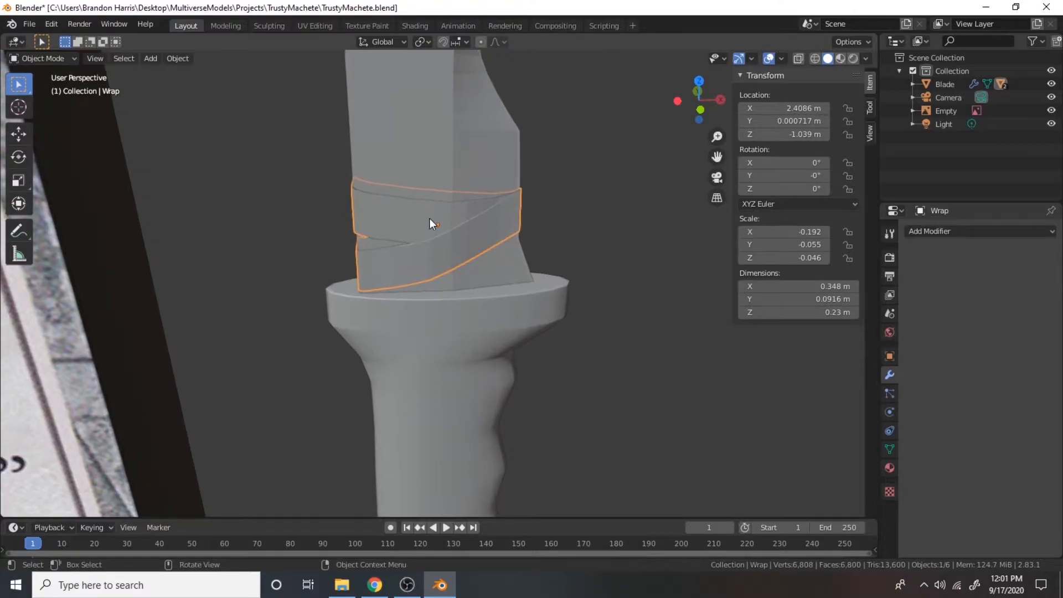
In Edit Mode, add a loop cut around the wrap's upper band, slid close to its top edge at a factor of 0.940
key(KP_1)
key(KP_Decimal)
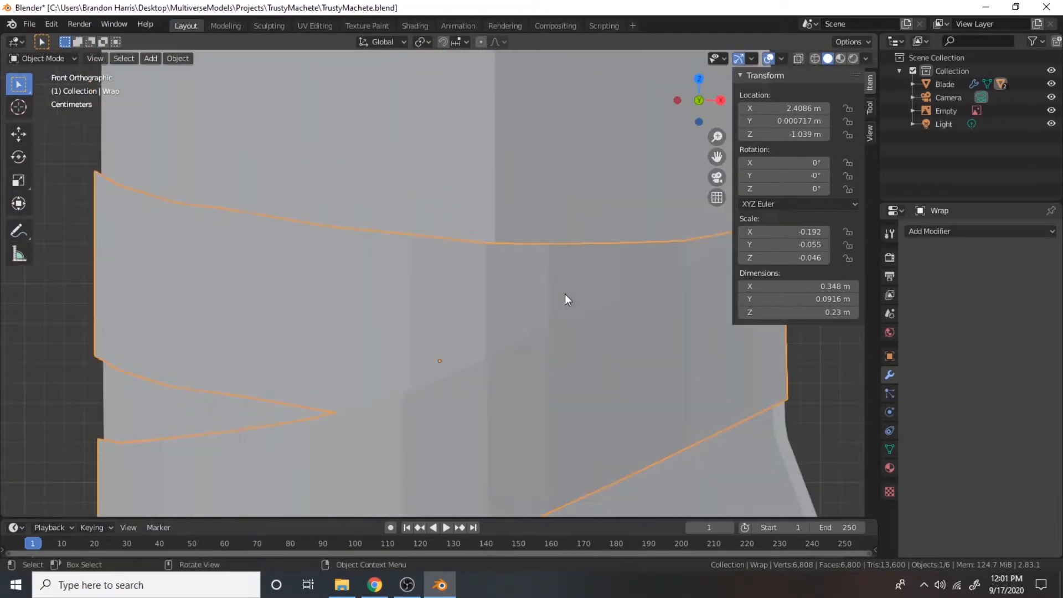
key(Tab)
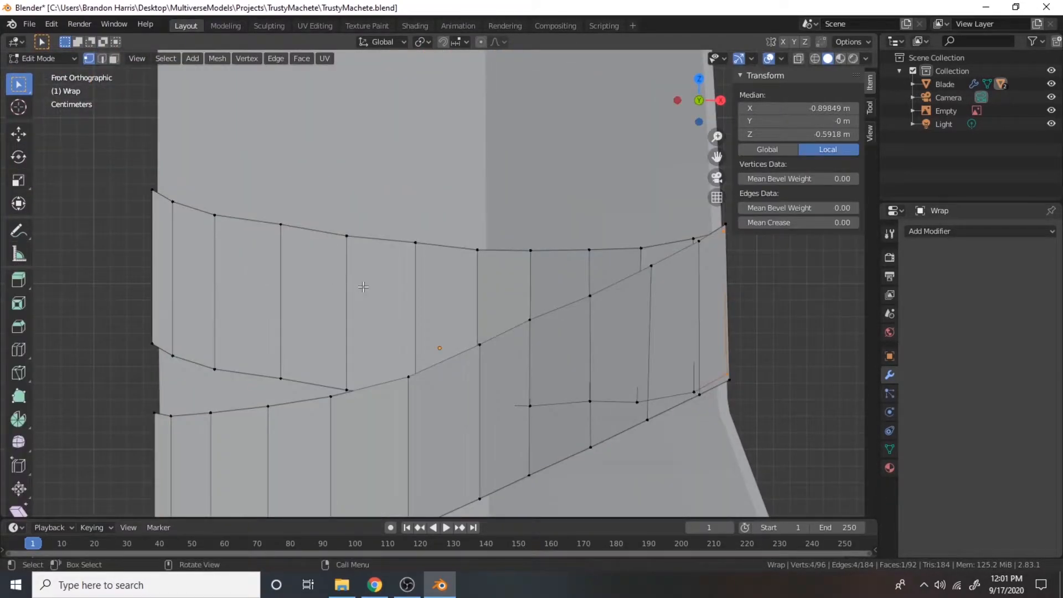
key(Tab)
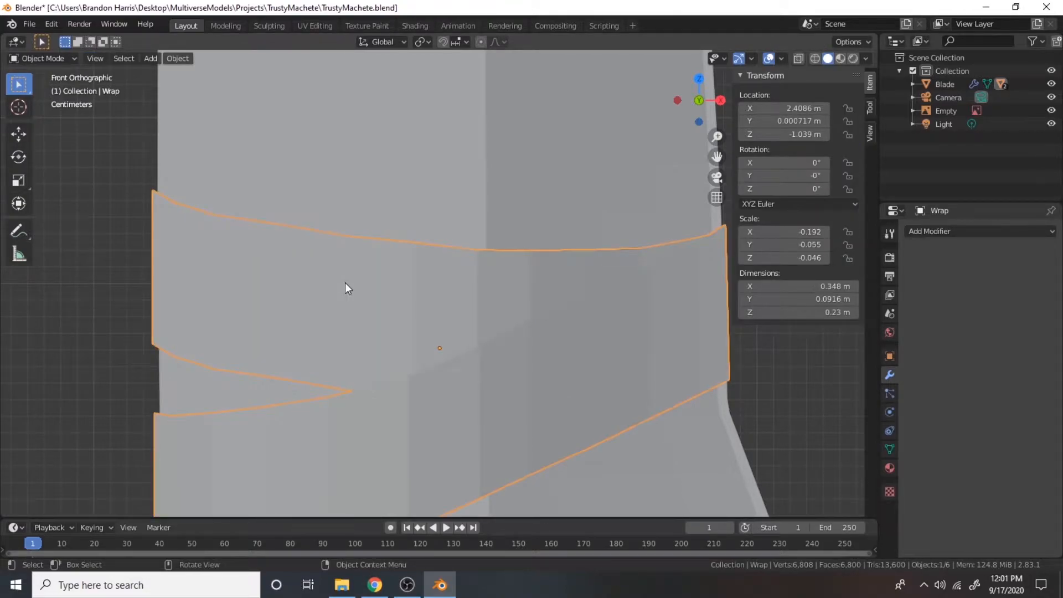
key(Tab)
key(ctrl+r)
click(347, 276)
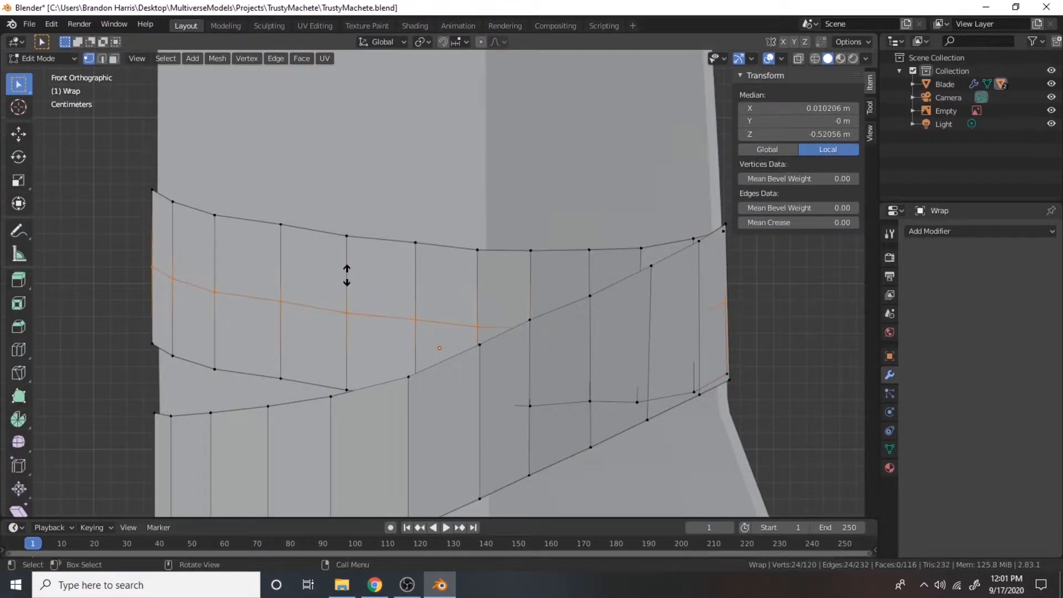
click(347, 202)
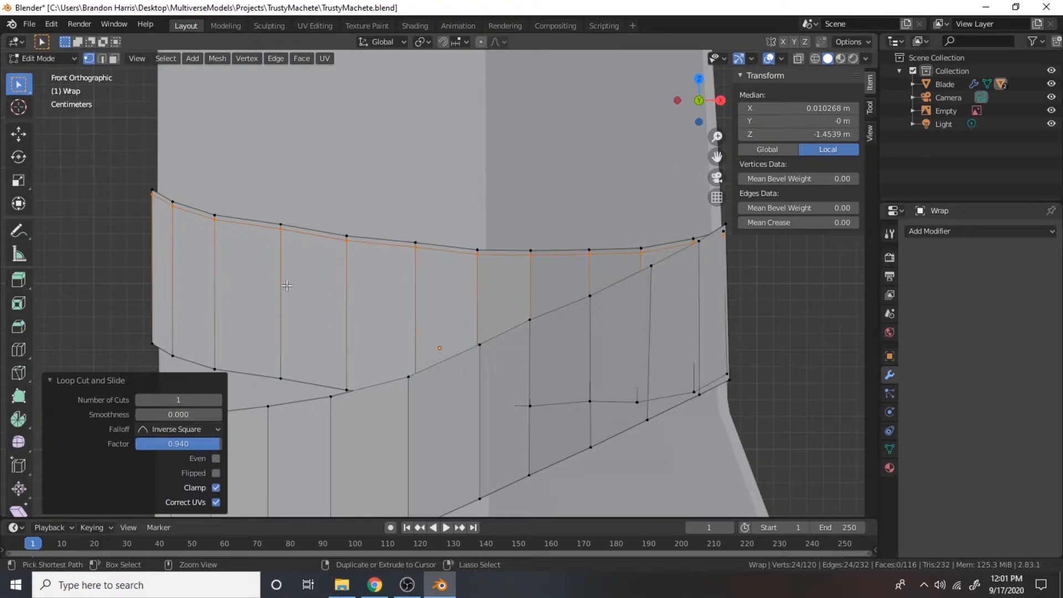
Add a second loop cut around the upper band, slid close to its bottom edge at a factor of -0.956
key(ctrl+r)
click(278, 304)
click(271, 378)
scroll(127, 251, down, 1)
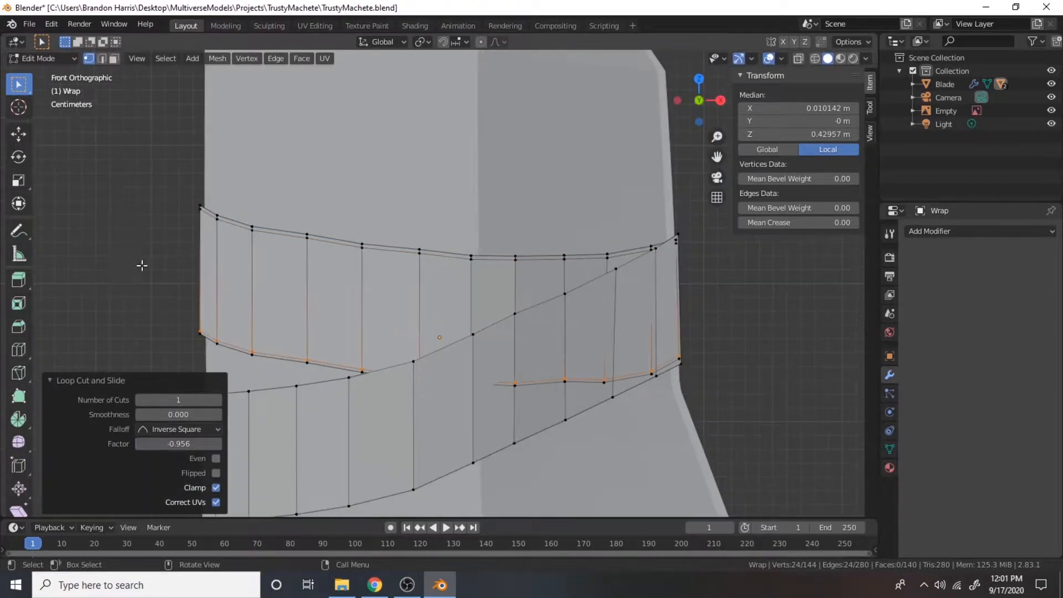
key(Tab)
click(317, 437)
key(Tab)
scroll(344, 394, down, 1)
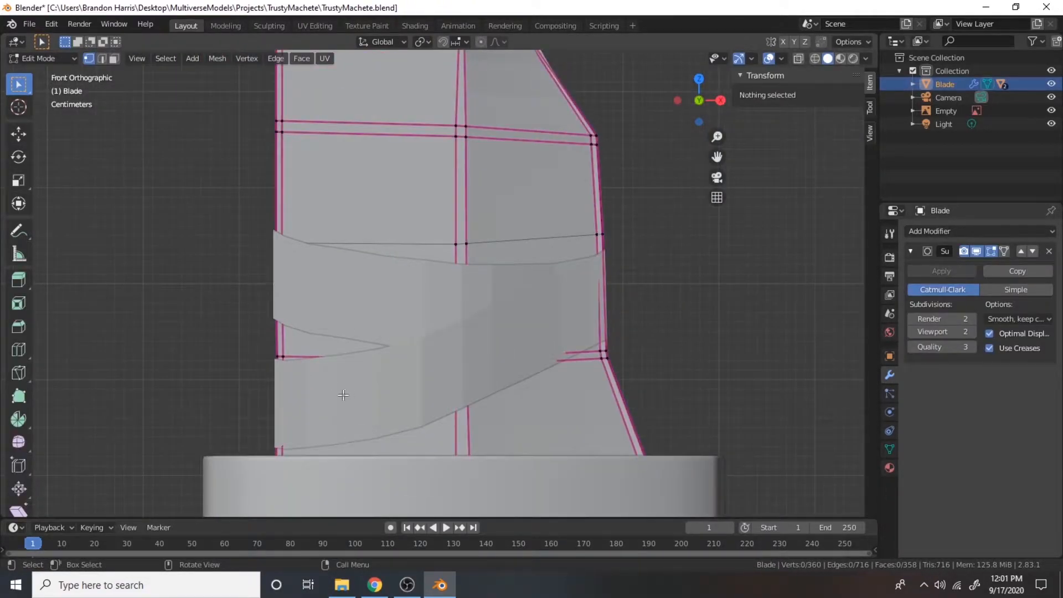
key(Tab)
click(338, 394)
key(Tab)
Add loop cuts just inside the lower band's top and bottom edges at factors of 0.957 and -0.956, and save the file
shift+middle_drag(235, 384, 233, 257)
scroll(233, 257, up, 4)
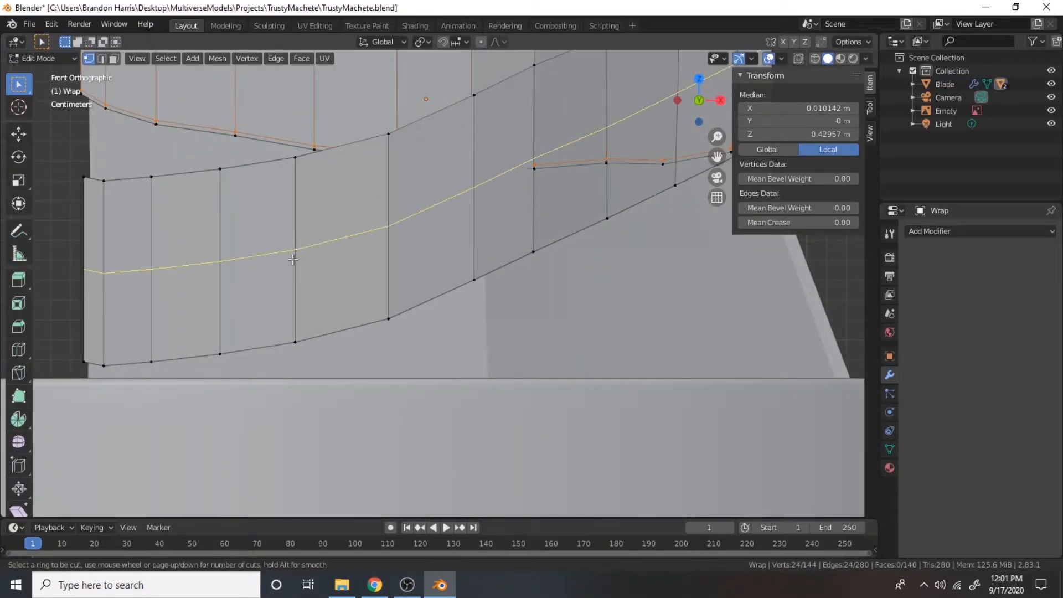
click(293, 259)
click(290, 170)
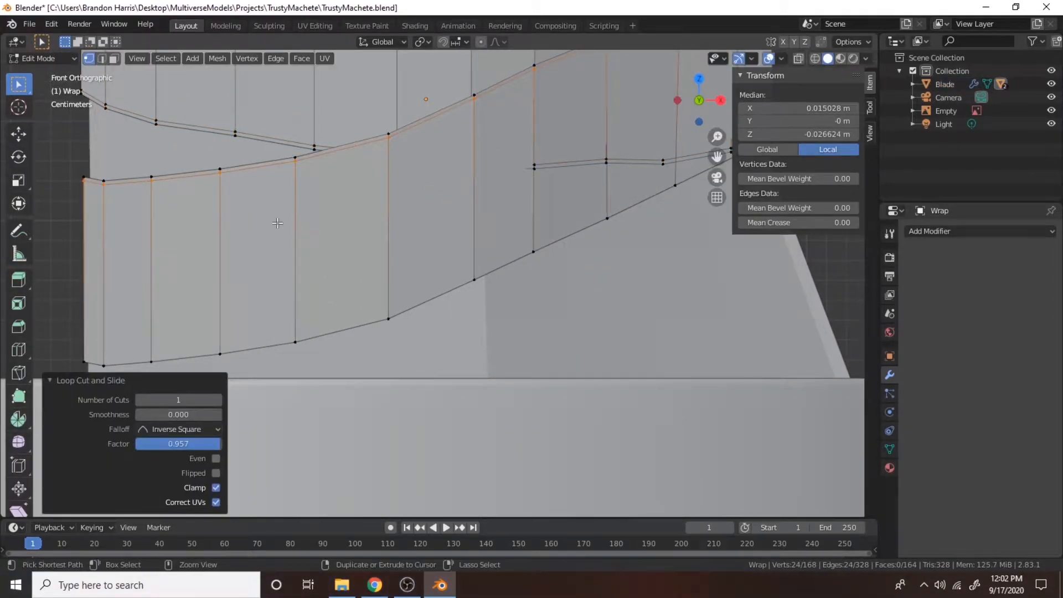
click(293, 250)
click(292, 312)
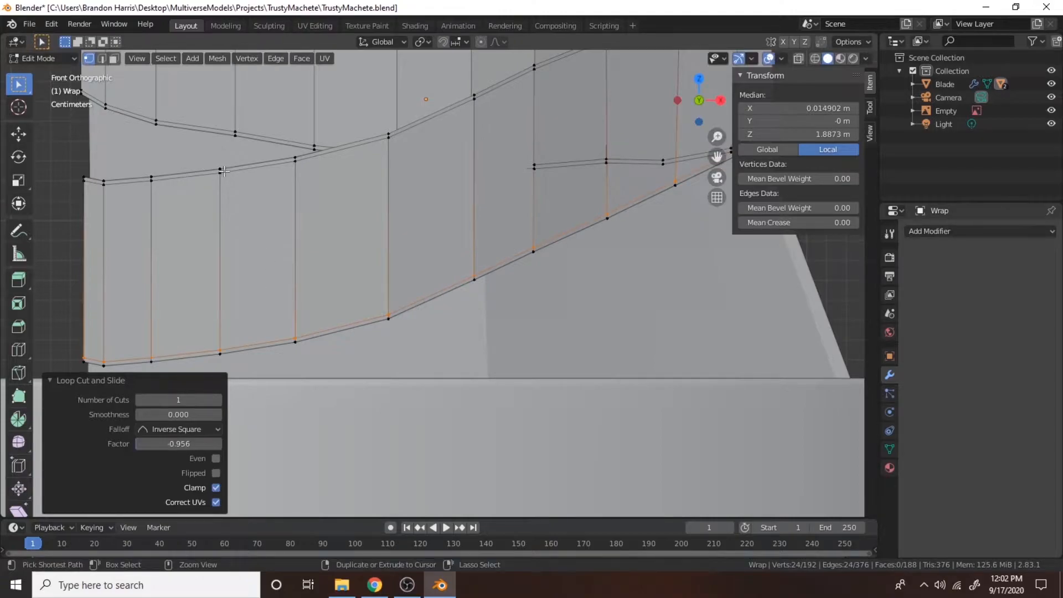
key(ctrl+s)
Return to Object Mode, clear the selection and examine how the wrap sits on the blade
scroll(206, 169, down, 8)
middle_drag(206, 168, 421, 222)
key(Tab)
scroll(500, 242, down, 3)
scroll(542, 263, up, 2)
shift+middle_drag(686, 138, 526, 264)
scroll(526, 265, up, 2)
scroll(526, 259, up, 2)
click(526, 259)
scroll(528, 271, down, 6)
scroll(528, 273, up, 2)
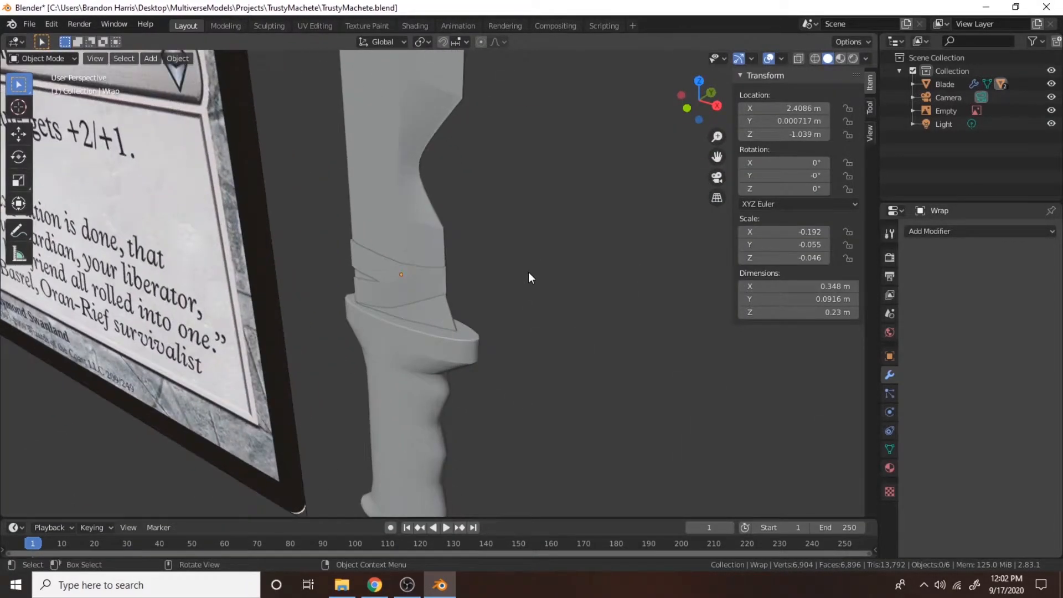
Try the Subdivision Surface modifier on the wrap with its new edge loops, and undo it
click(426, 280)
click(992, 231)
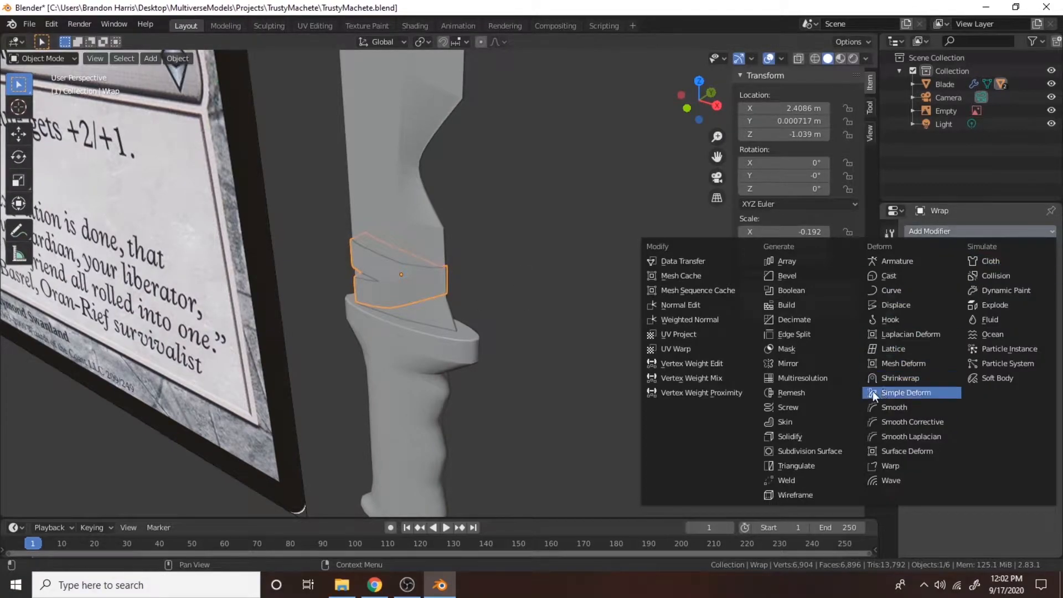
click(841, 451)
scroll(527, 289, up, 3)
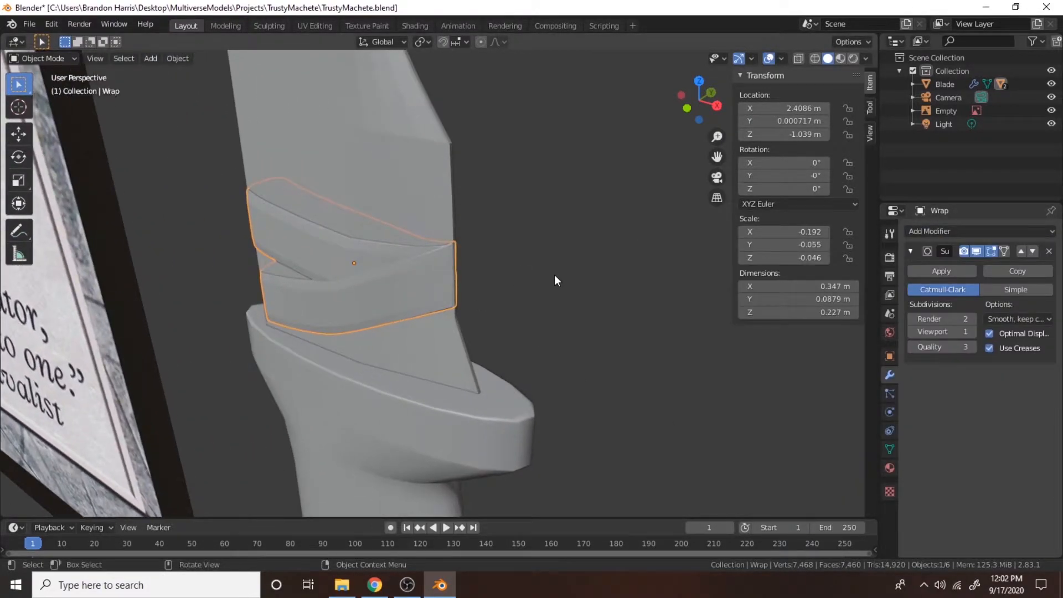
key(ctrl+z)
In Edit Mode, add a centered loop cut around the upper band, leaving it unslid at a factor of 0
key(KP_1)
scroll(553, 275, down, 8)
shift+middle_drag(421, 288, 390, 151)
scroll(646, 198, up, 10)
scroll(390, 155, down, 3)
key(Tab)
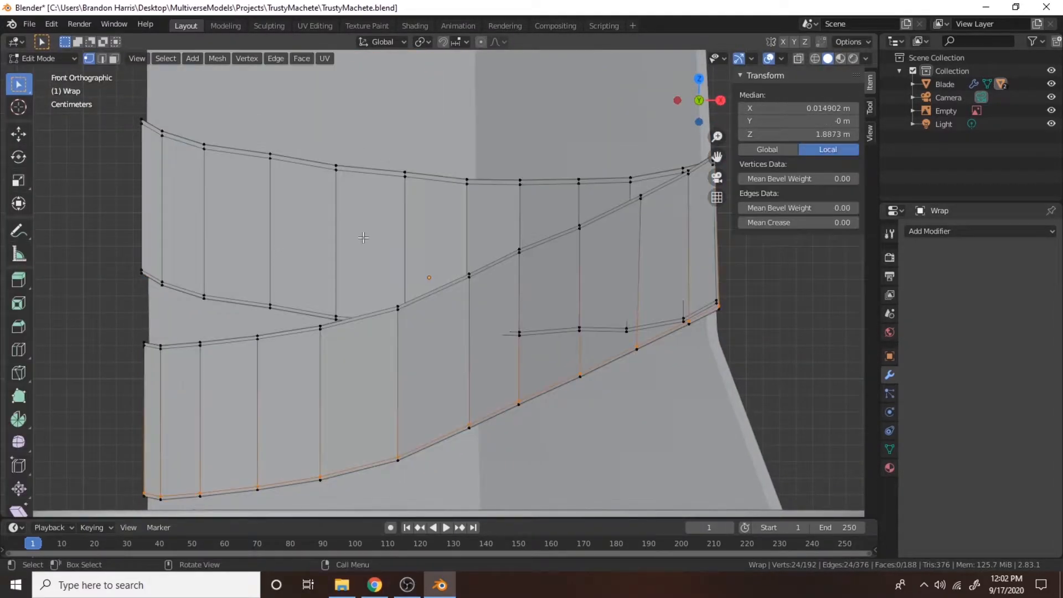
key(ctrl+r)
click(335, 239)
right_click(336, 240)
Add a centered, unslid loop cut around the lower band and return to Object Mode
key(ctrl+r)
click(318, 407)
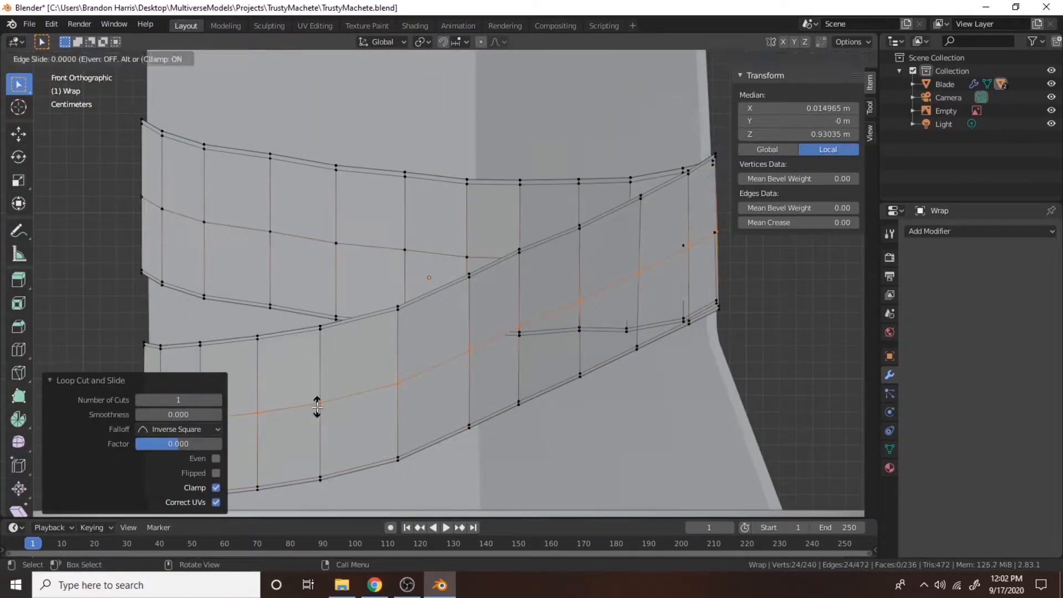
right_click(318, 406)
scroll(323, 366, down, 2)
key(Tab)
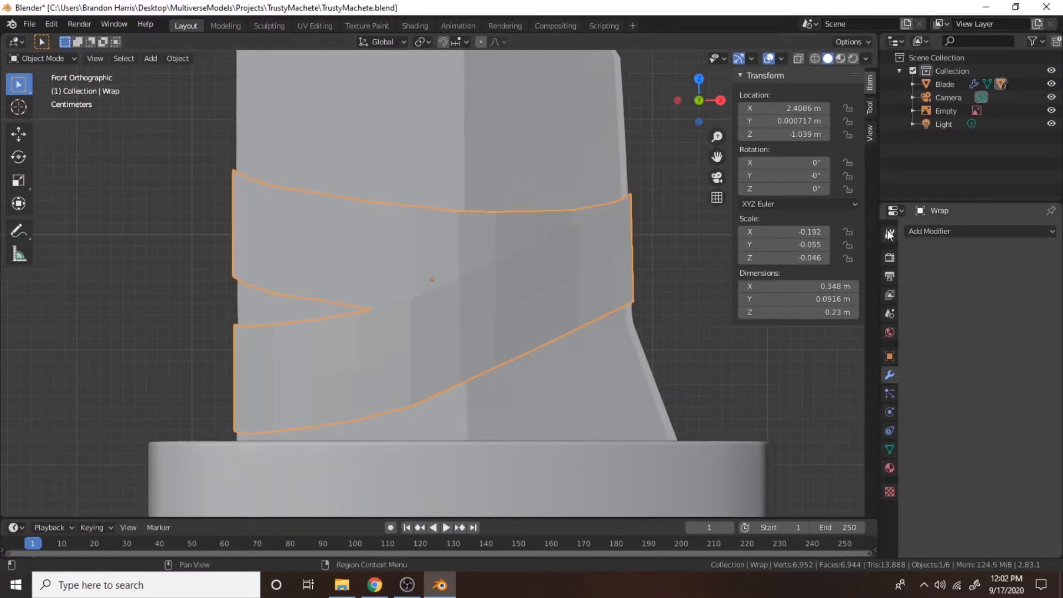
Try the Subdivision Surface modifier again with the centered loops in place, and undo it
click(914, 231)
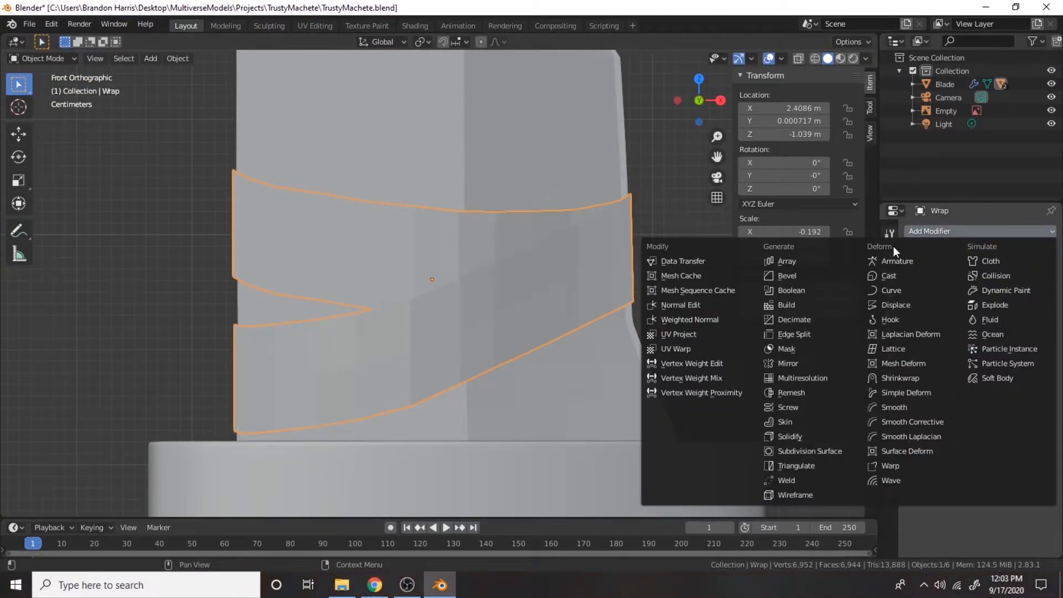
click(836, 449)
key(ctrl+z)
On the upper band's narrow side face, add vertical loop cuts close to both corners at factors of 0.922 and -0.880
middle_drag(529, 308, 581, 332)
key(Tab)
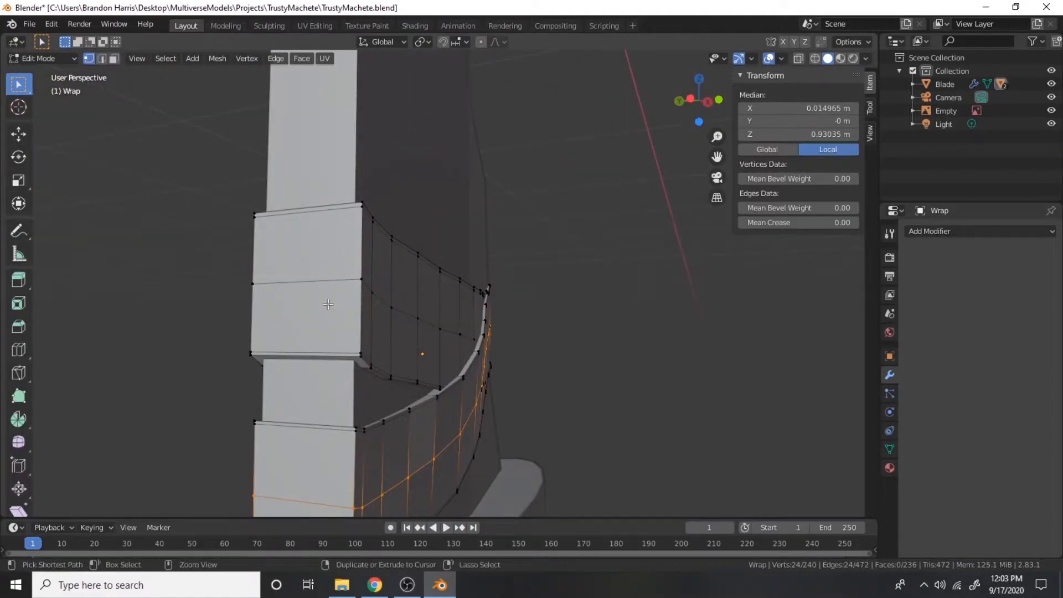
key(ctrl+r)
click(316, 280)
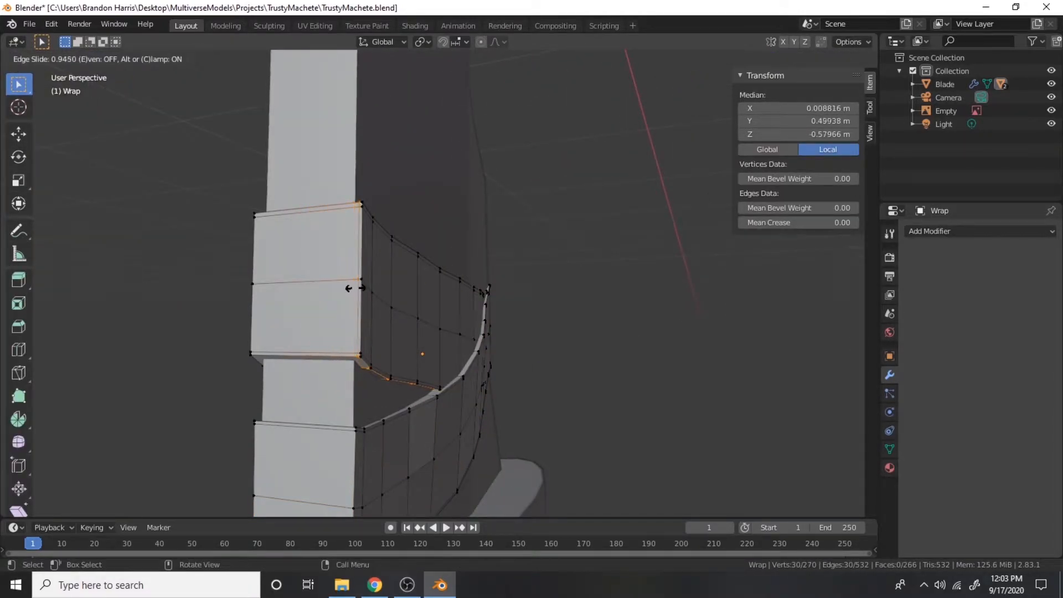
click(346, 287)
click(297, 283)
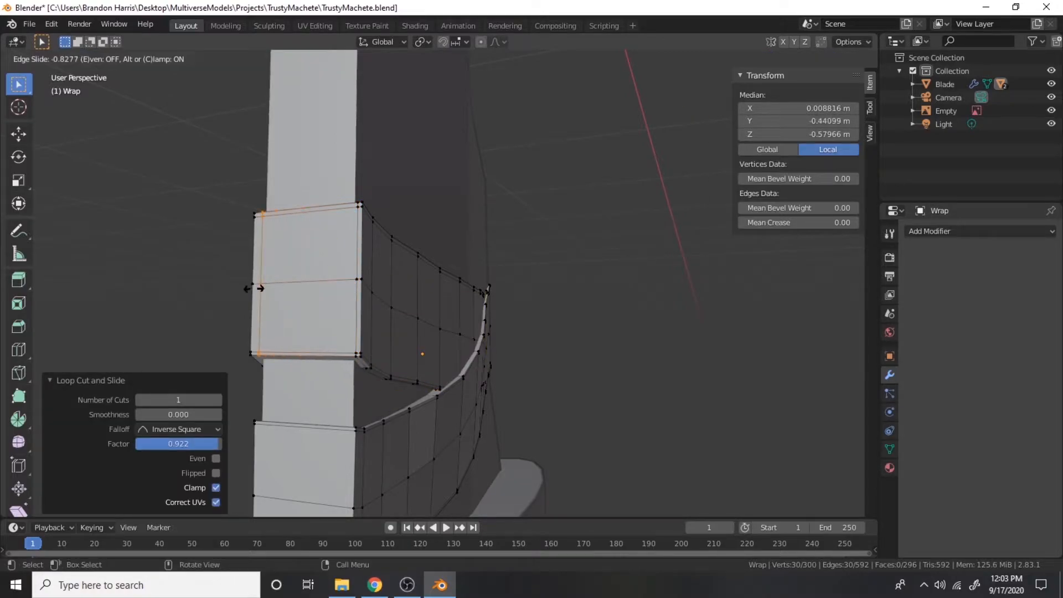
click(252, 290)
On the lower band's narrow side face, add vertical loop cuts close to both corners, the first at a factor of 0.941
click(323, 434)
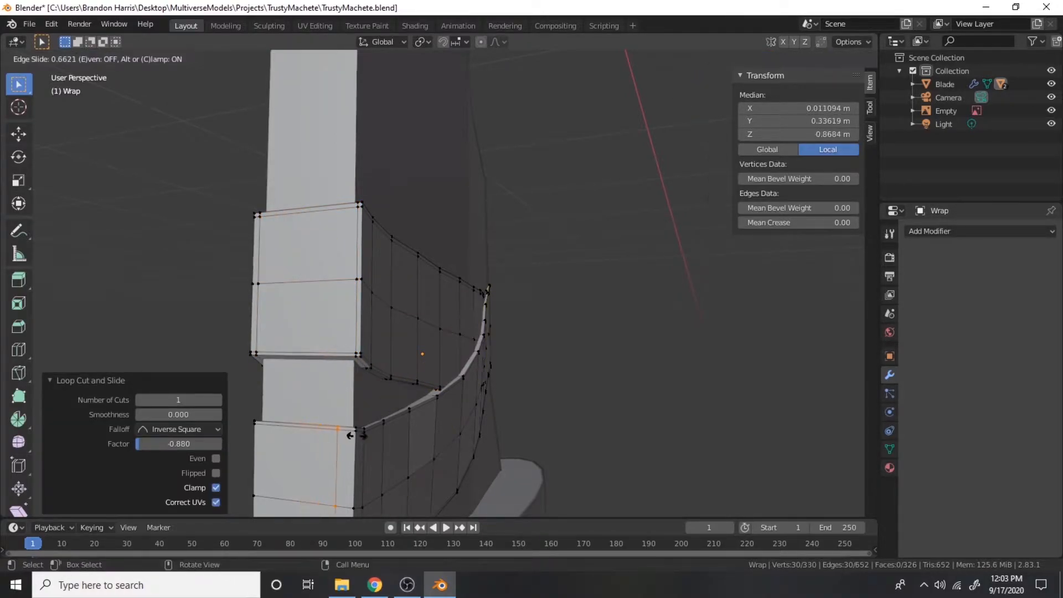
click(371, 443)
shift+middle_drag(371, 443, 437, 337)
scroll(437, 332, down, 2)
scroll(437, 327, up, 3)
key(ctrl+r)
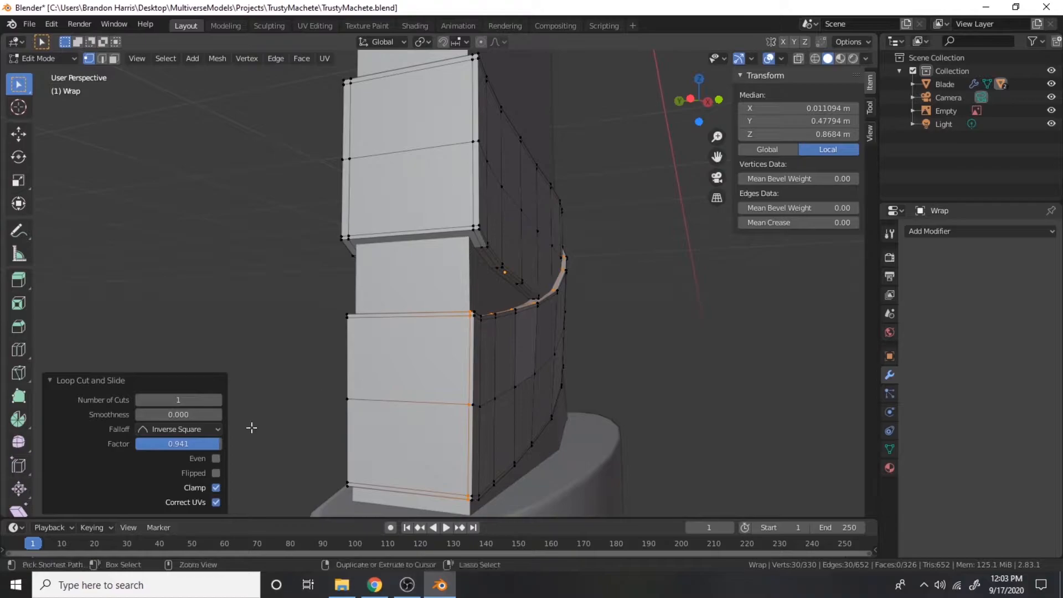
click(394, 320)
click(337, 354)
Return to Object Mode and add a Subdivision Surface modifier to the wrap
scroll(419, 345, down, 4)
middle_drag(343, 350, 531, 332)
key(Tab)
click(941, 231)
click(809, 450)
middle_drag(814, 449, 216, 319)
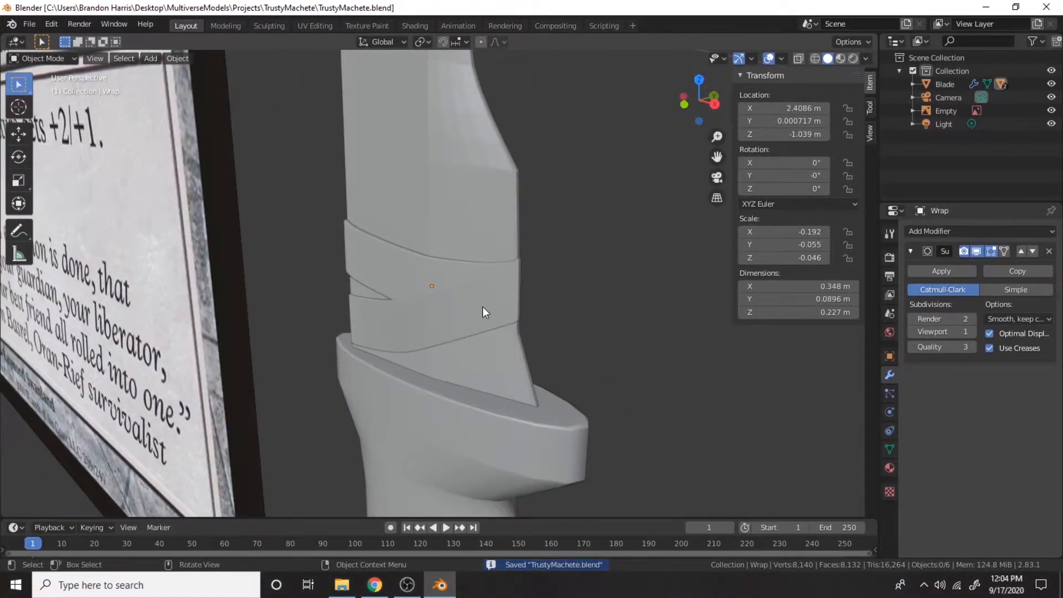
scroll(483, 306, down, 4)
scroll(509, 288, up, 3)
middle_drag(531, 279, 498, 443)
click(409, 586)
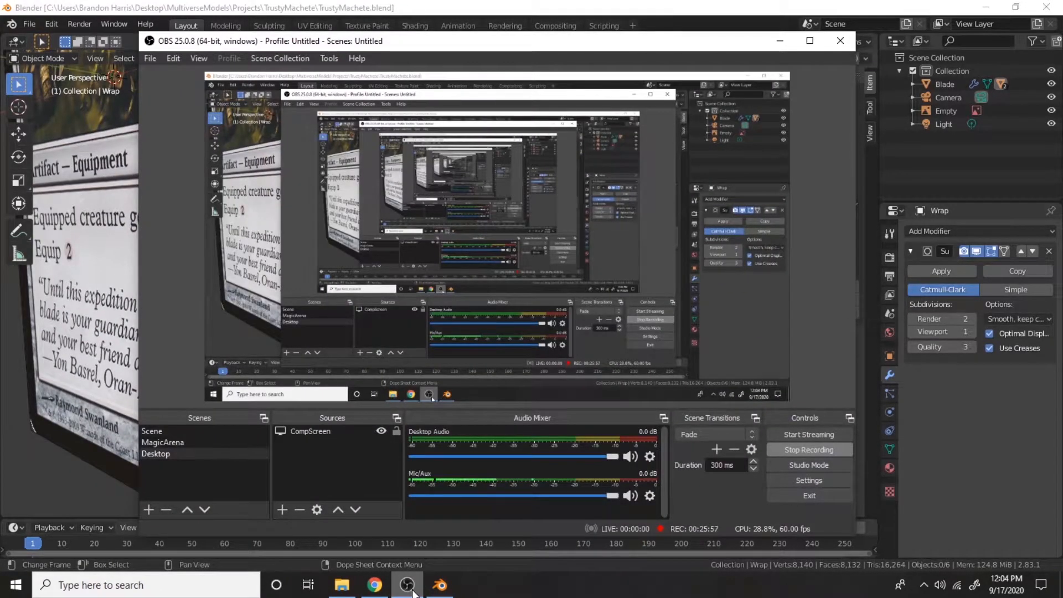
click(413, 592)
scroll(519, 357, up, 7)
scroll(525, 350, down, 6)
key(KP_1)
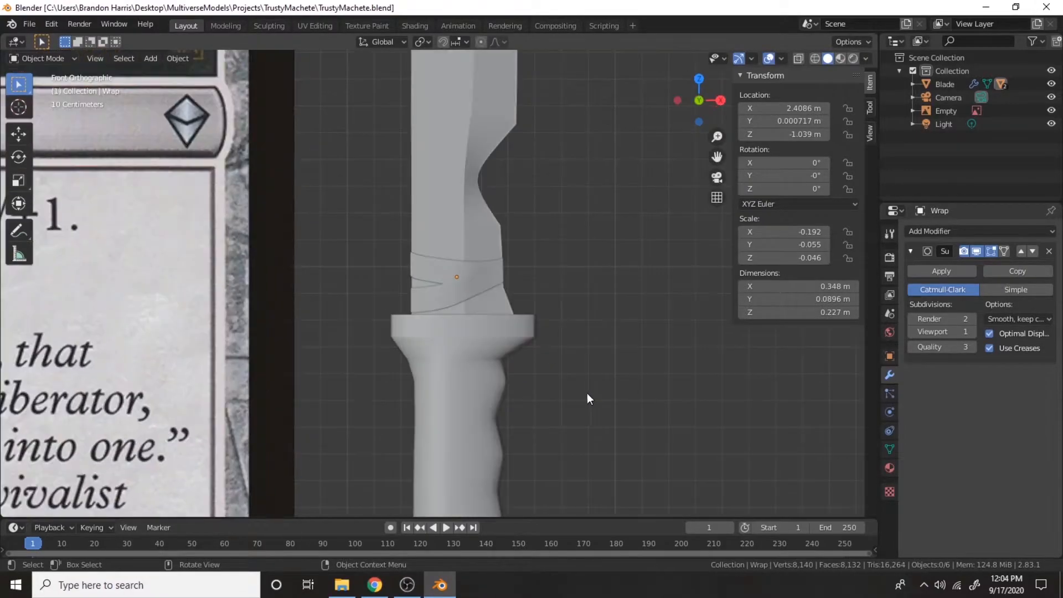
scroll(584, 393, down, 4)
scroll(526, 324, up, 5)
scroll(490, 353, down, 1)
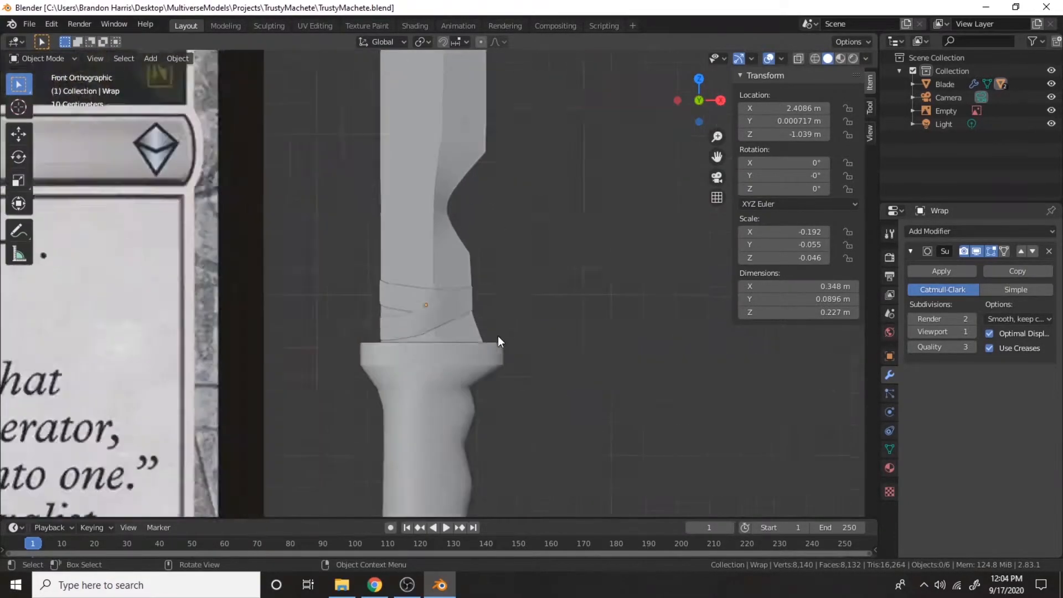
Set the wrap's Subdivision Surface viewport level to 2
scroll(498, 335, up, 5)
click(973, 333)
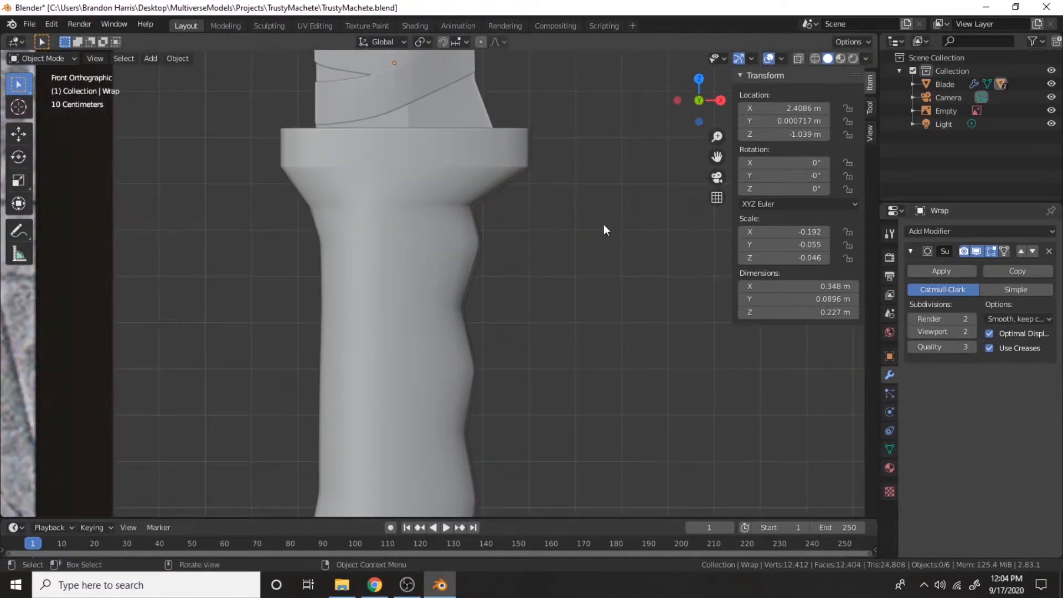
scroll(534, 324, up, 3)
middle_drag(534, 325, 500, 438)
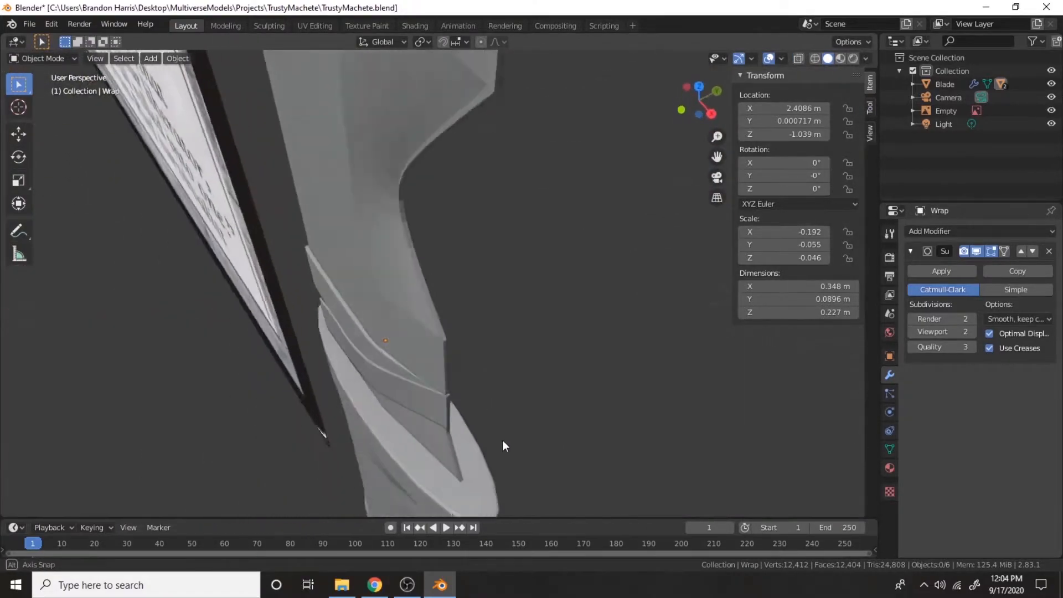
scroll(501, 439, down, 3)
Select the blade and set its Subdivision Surface viewport level to 3, then deselect it
click(446, 225)
click(971, 332)
scroll(601, 342, down, 3)
click(600, 341)
middle_drag(600, 341, 565, 269)
scroll(504, 349, down, 3)
ctrl+middle_drag(564, 269, 597, 300)
Add a cube mesh and move it onto the upper part of the machete's handle in front view
key(KP_1)
scroll(595, 300, down, 7)
shift+middle_drag(535, 363, 504, 363)
scroll(543, 236, up, 7)
key(shift+a)
mouse_move(297, 300)
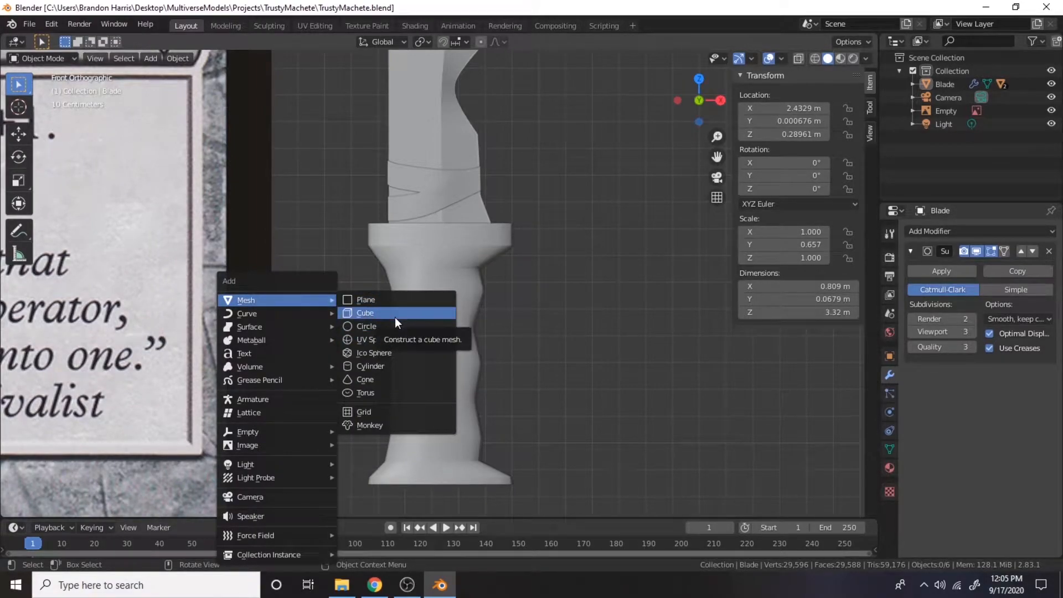
click(396, 319)
scroll(396, 320, down, 4)
scroll(408, 344, up, 4)
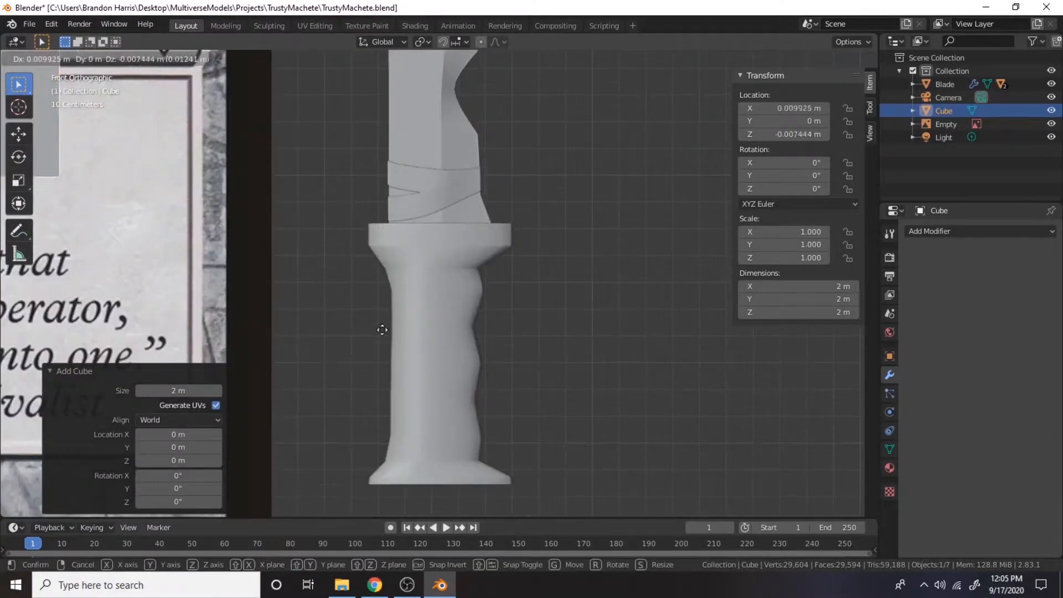
key(g)
click(294, 227)
key(g)
click(481, 349)
Scale the cube down to about 0.24 m, center it on the handle, and widen it along X to about 0.43 m
key(s)
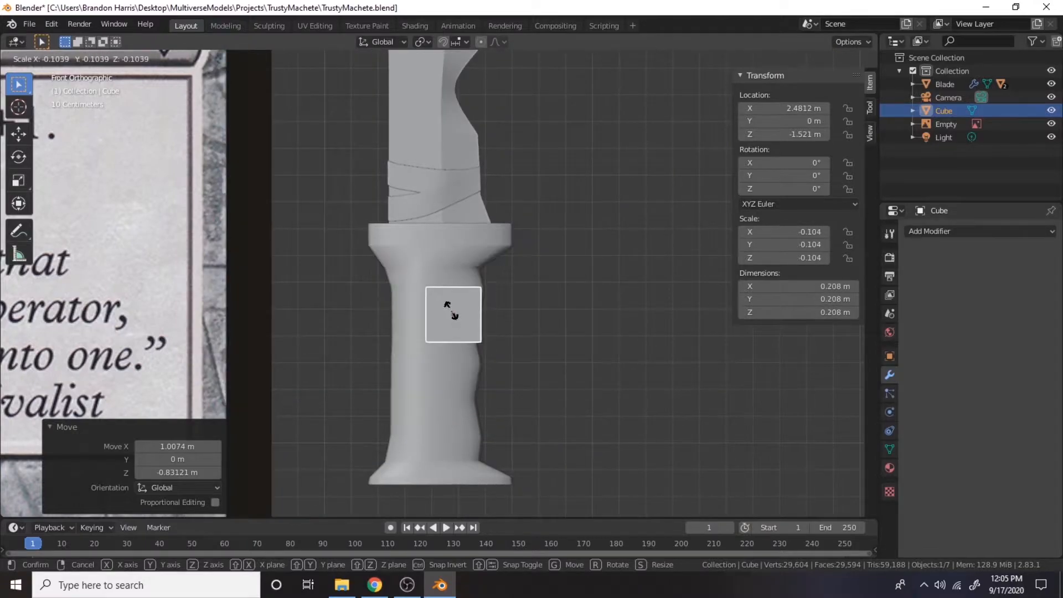
click(480, 306)
scroll(480, 306, up, 3)
key(g)
click(454, 295)
key(s)
click(444, 314)
key(s)
key(x)
click(464, 313)
In side view, reduce the cube's depth along Y to about 0.16 m so it just encloses the handle
key(KP_3)
scroll(460, 308, down, 4)
shift+middle_drag(561, 352, 483, 333)
scroll(350, 338, up, 7)
scroll(482, 333, up, 2)
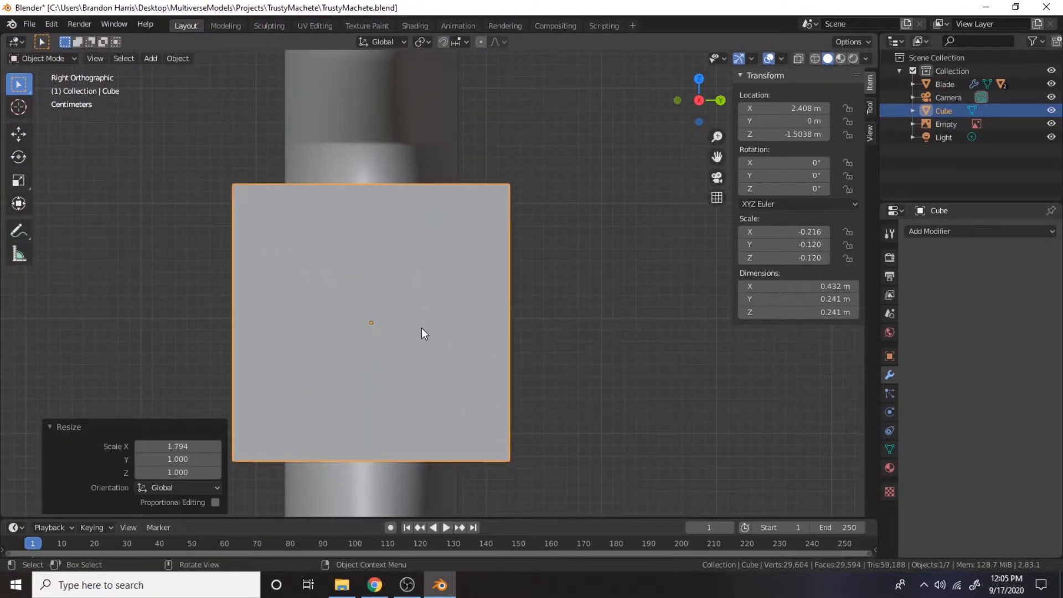
key(s)
key(y)
click(403, 331)
key(g)
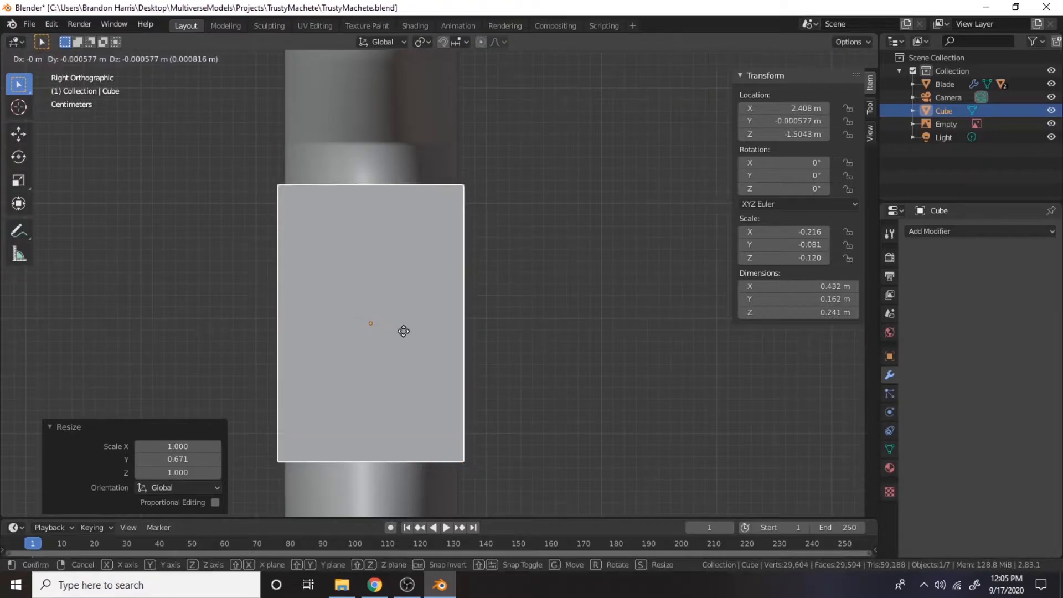
click(404, 331)
middle_drag(404, 332, 524, 321)
scroll(521, 318, down, 2)
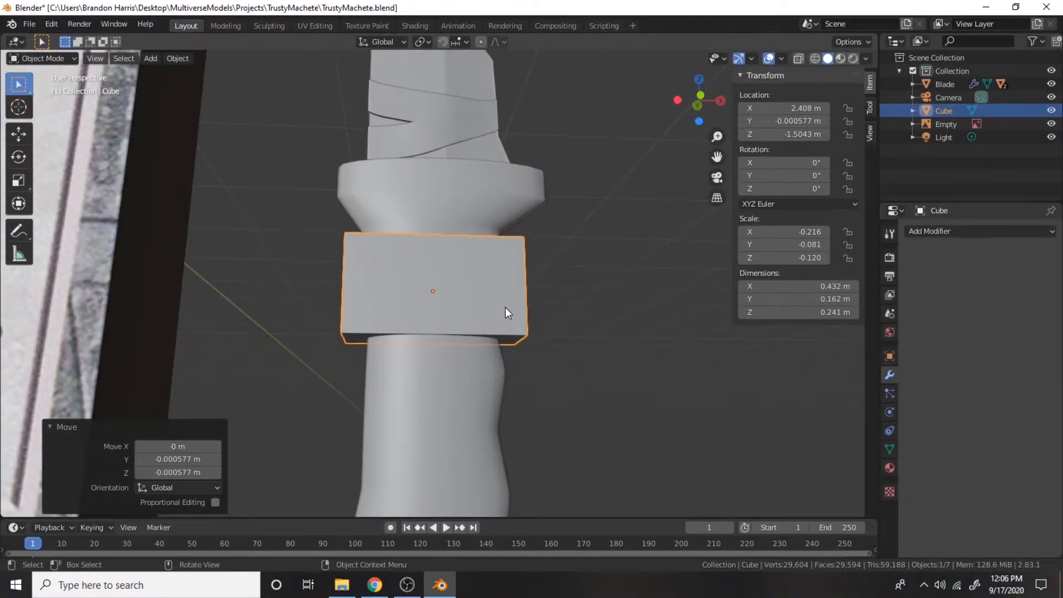
Flatten the cube along Z to about 0.11 m and tilt it about -10.2° around Y in front view
key(KP_1)
scroll(504, 307, up, 1)
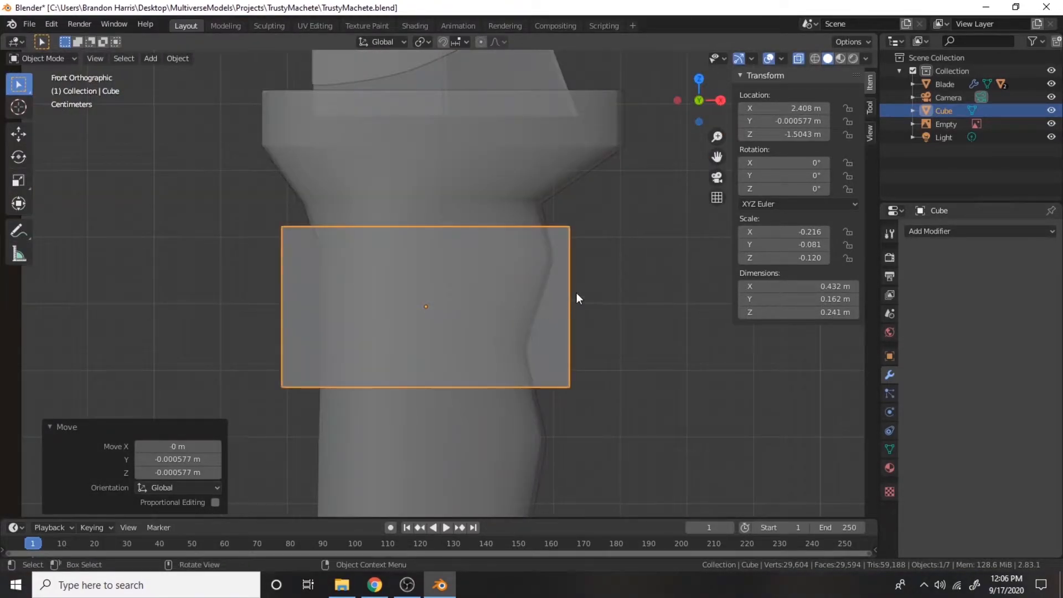
key(s)
key(z)
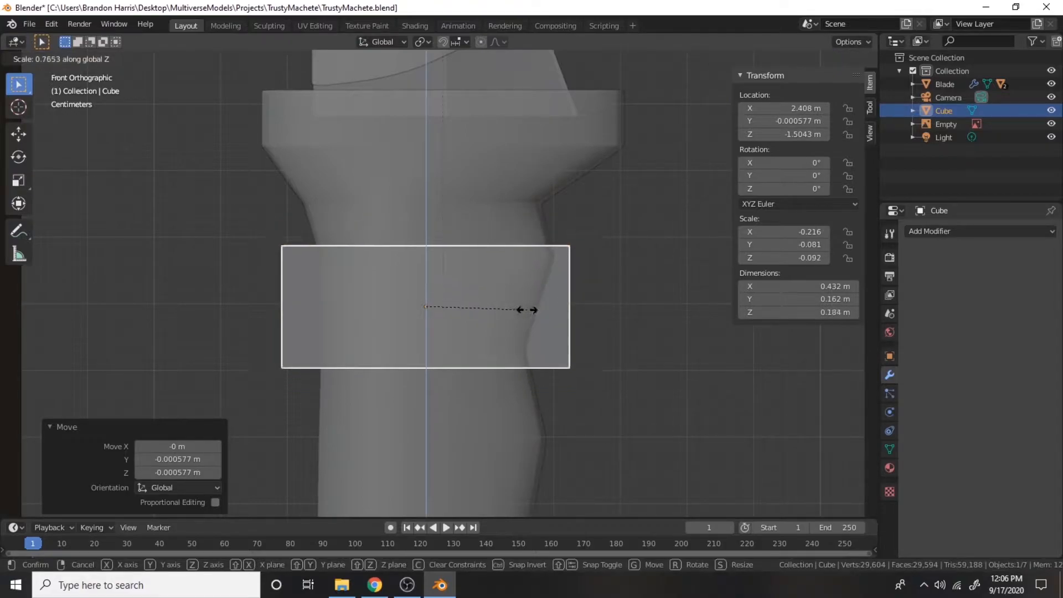
click(487, 283)
key(r)
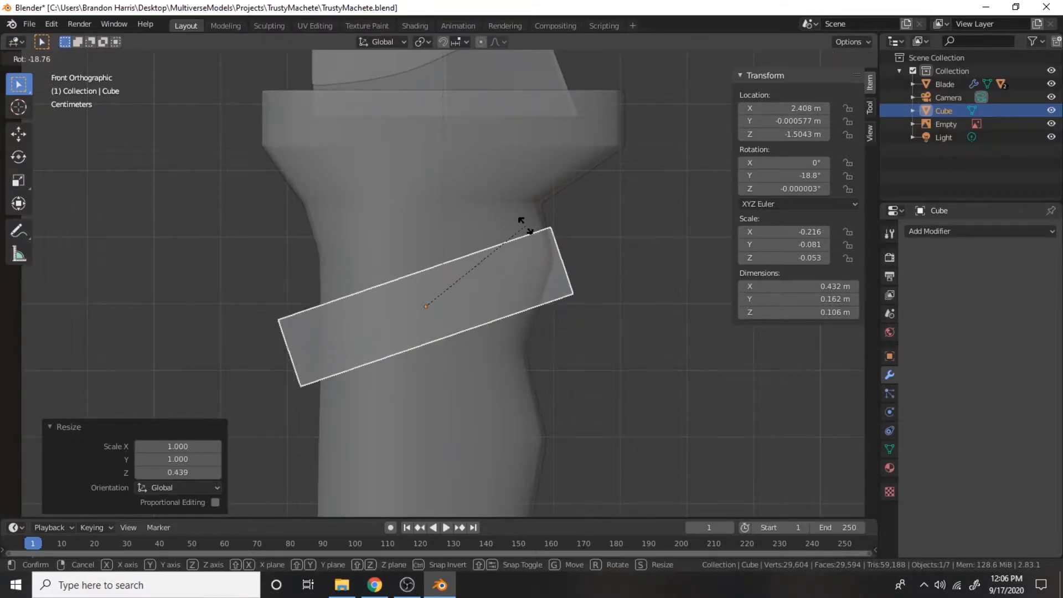
click(529, 239)
Move the tilted band up about 0.07 m to just below the guard and scale it along global Z by about 0.725
key(g)
click(487, 219)
key(g)
click(473, 225)
key(s)
key(z)
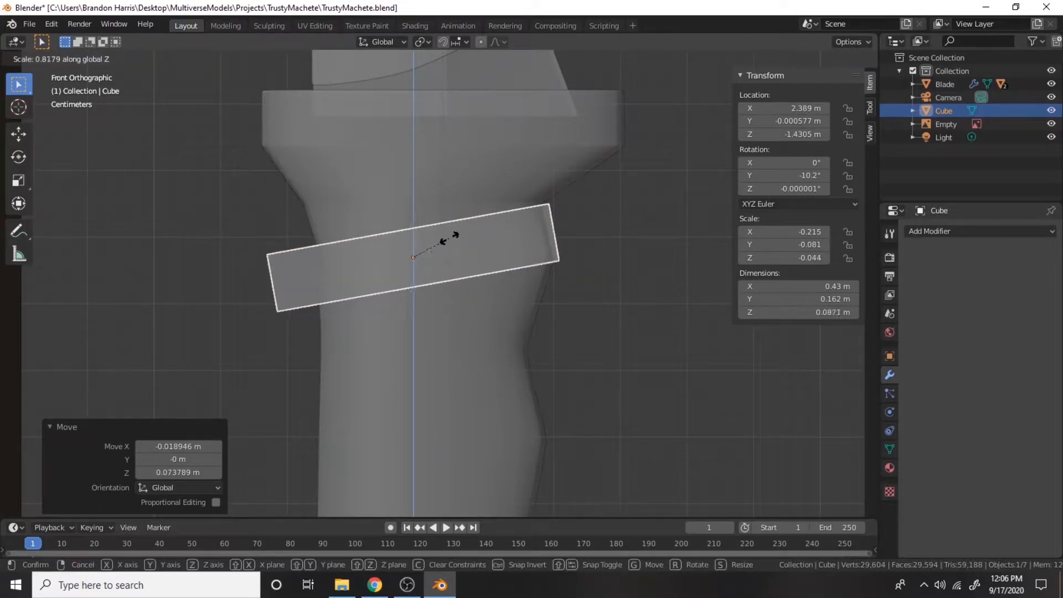
click(444, 238)
scroll(449, 245, up, 3)
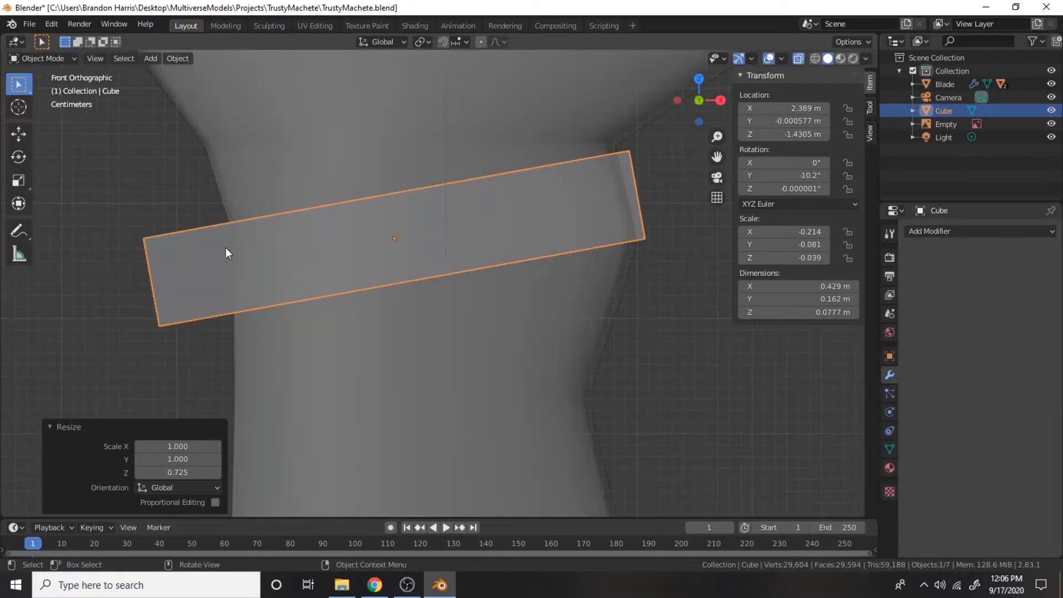
In Edit Mode, move the vertices of the band's -X end inward to the handle's edge
key(Tab)
drag(124, 221, 206, 379)
key(g)
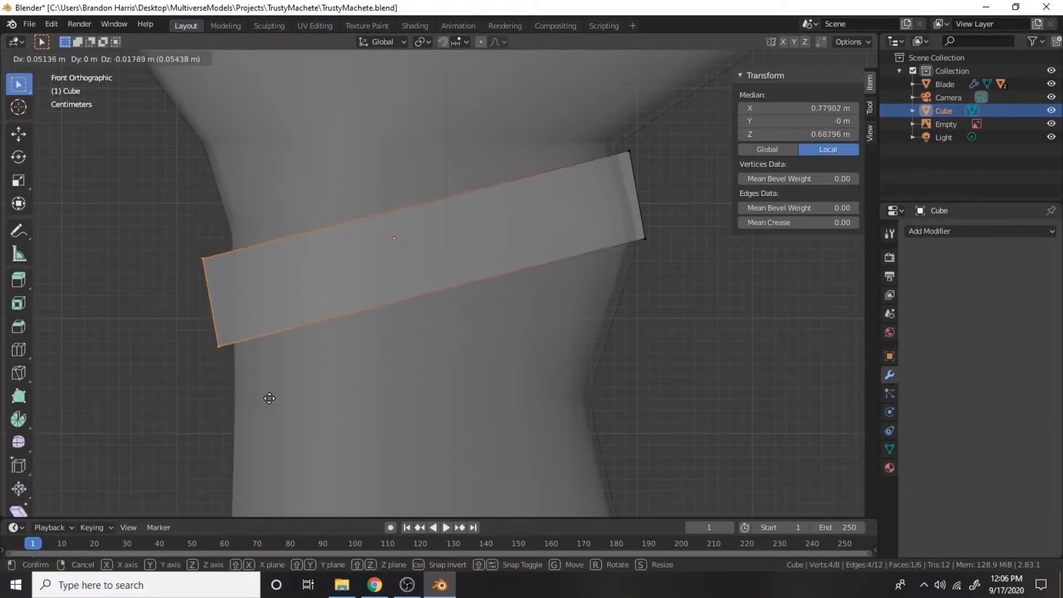
click(244, 334)
Adjust the corner vertices of the band's -X end so the end runs vertically along the handle's edge
drag(222, 304, 279, 372)
key(g)
click(265, 369)
mouse_move(420, 337)
middle_down()
mouse_move(282, 367)
mouse_move(334, 413)
mouse_move(430, 351)
middle_up()
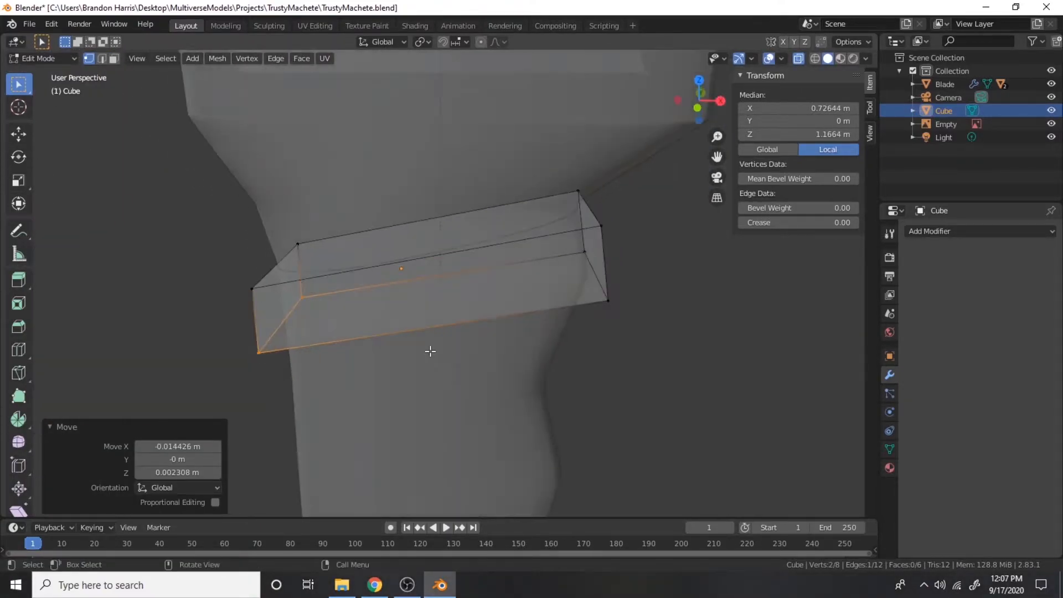
key(KP_1)
drag(200, 289, 311, 327)
key(g)
click(323, 323)
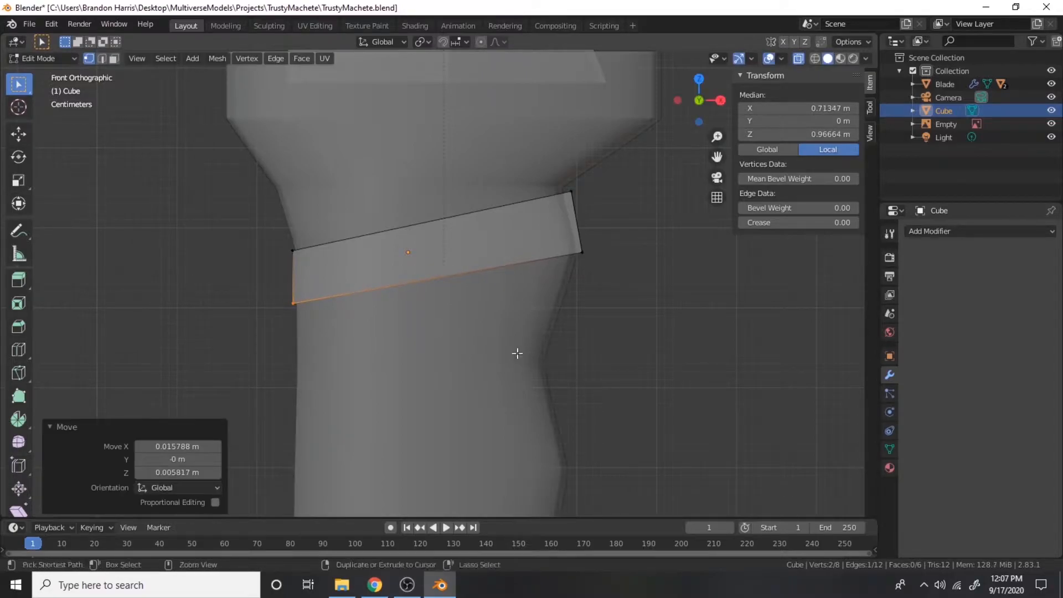
Add eight evenly spaced loop cuts across the band's length and clear the selection
click(427, 242)
right_click(398, 322)
key(alt+a)
middle_drag(398, 323, 643, 335)
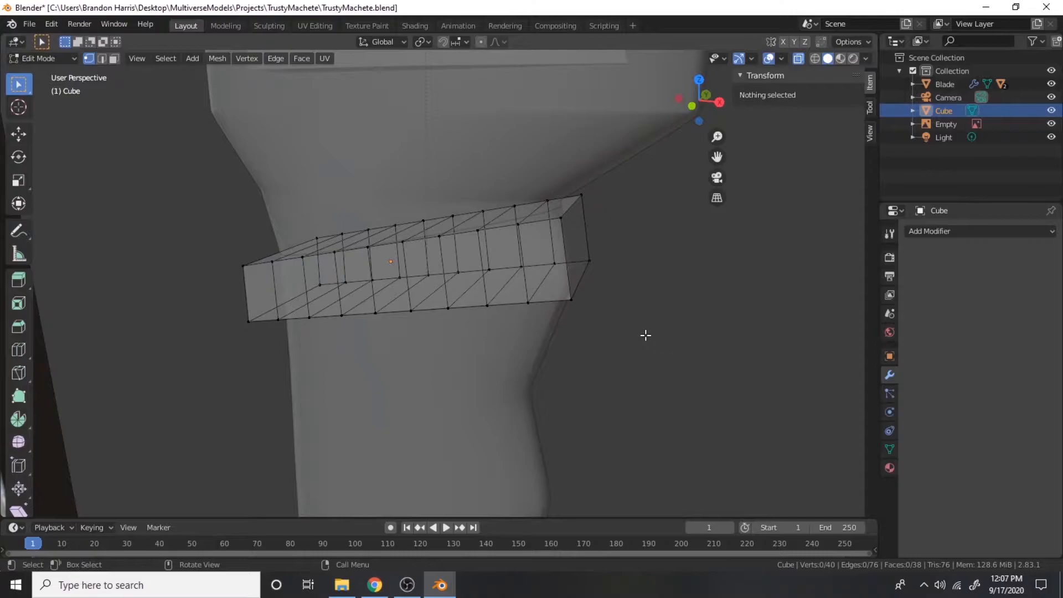
Select the band's +X end face and narrow it along Y
key(KP_1)
drag(643, 327, 559, 147)
middle_drag(560, 148, 463, 246)
key(s)
key(y)
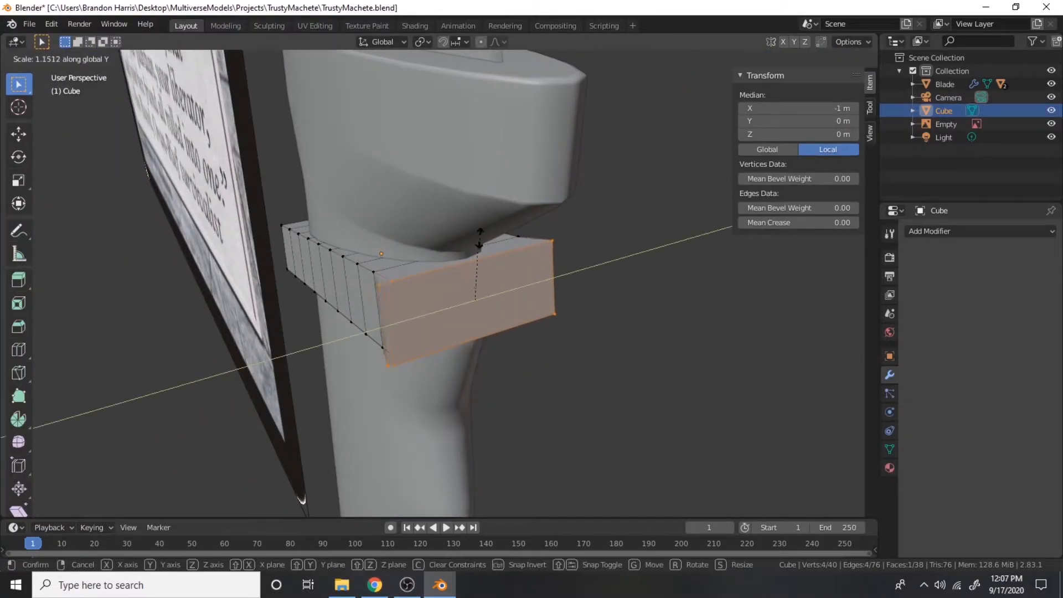
click(475, 295)
Scale the edge loop next to the +X end to about 0.57 along Y
key(KP_1)
key(alt+z)
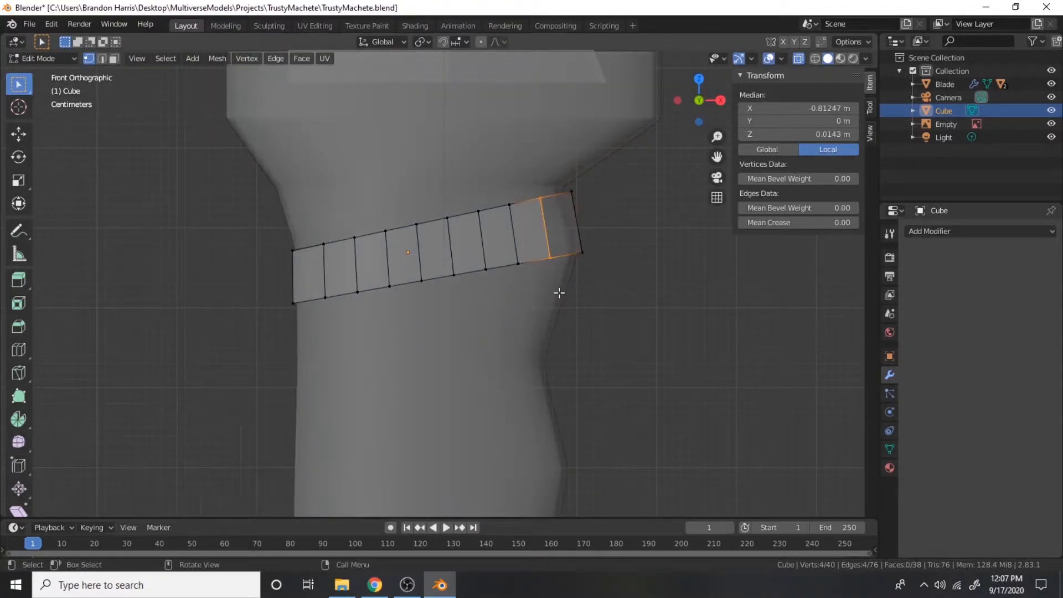
key(alt+z)
middle_drag(559, 293, 524, 334)
key(y)
click(432, 321)
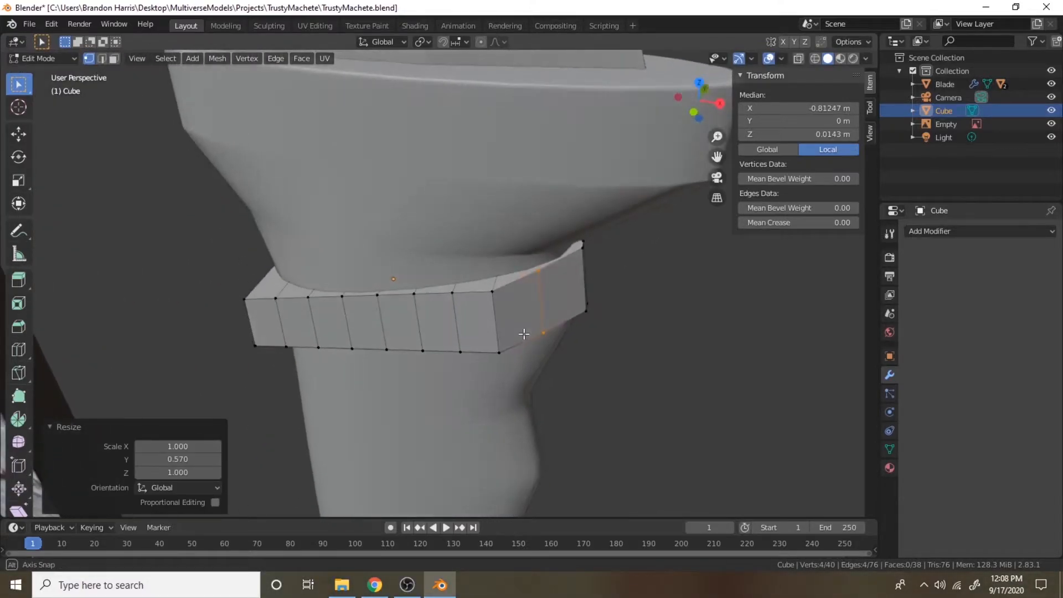
Move the +X end face about -0.0095 m along X and widen it along Y by about 2.28
key(KP_1)
key(alt+z)
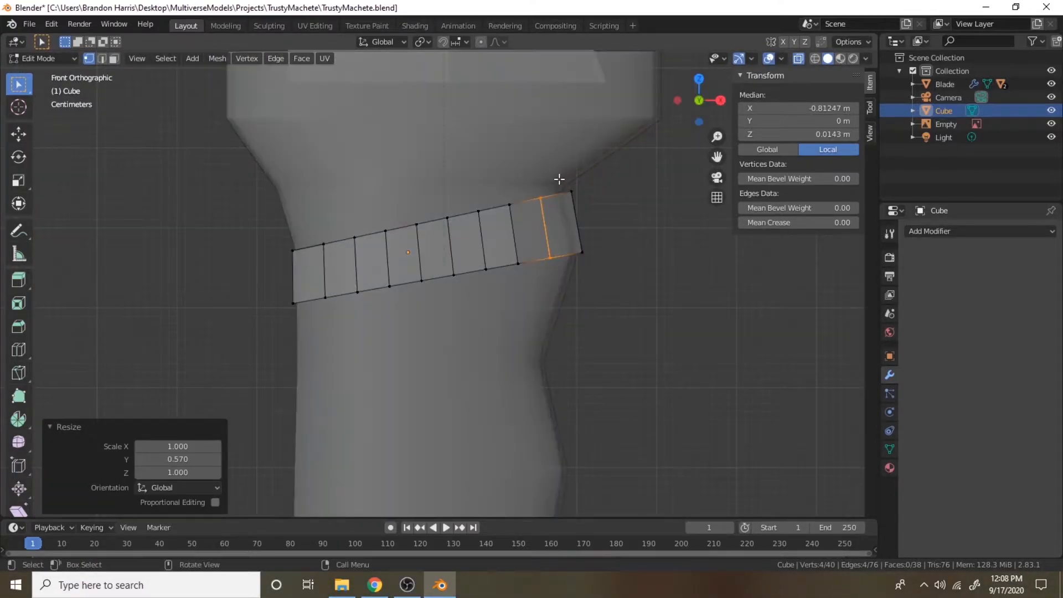
drag(560, 177, 610, 275)
key(alt+z)
middle_drag(611, 276, 522, 337)
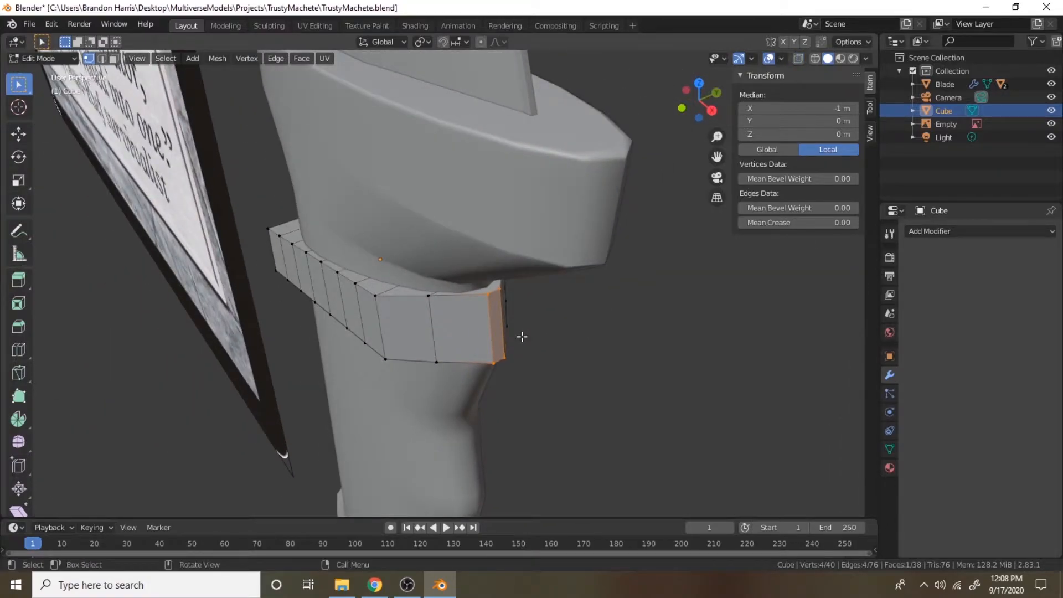
key(g)
key(x)
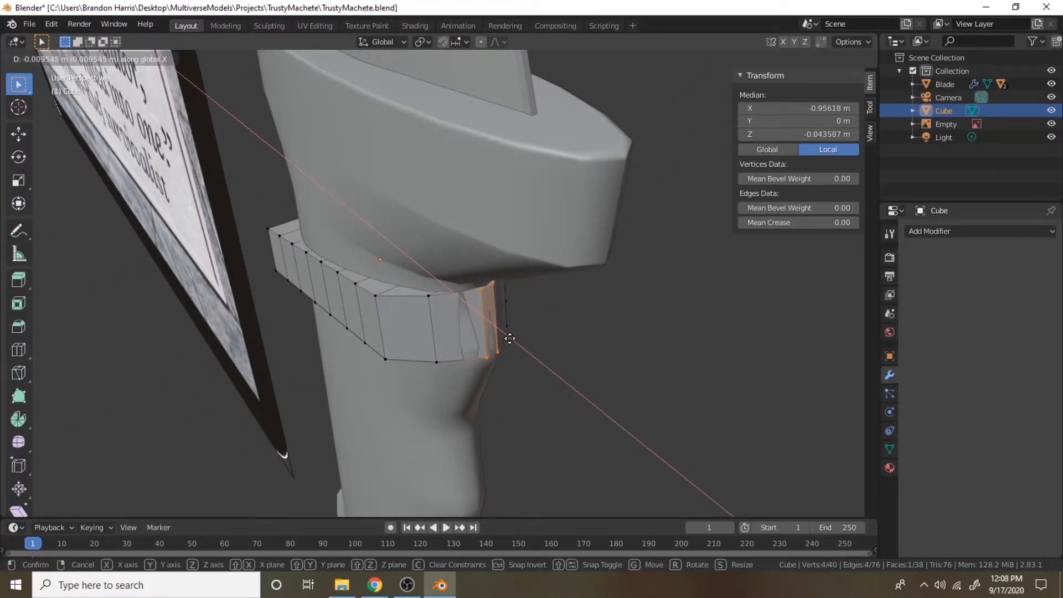
click(509, 339)
key(s)
key(y)
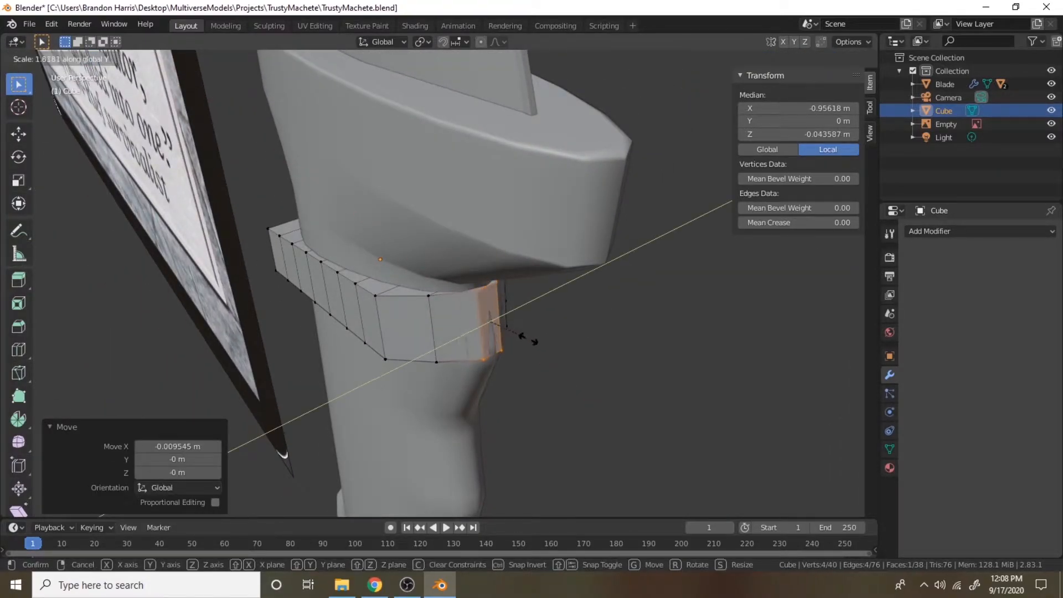
click(546, 341)
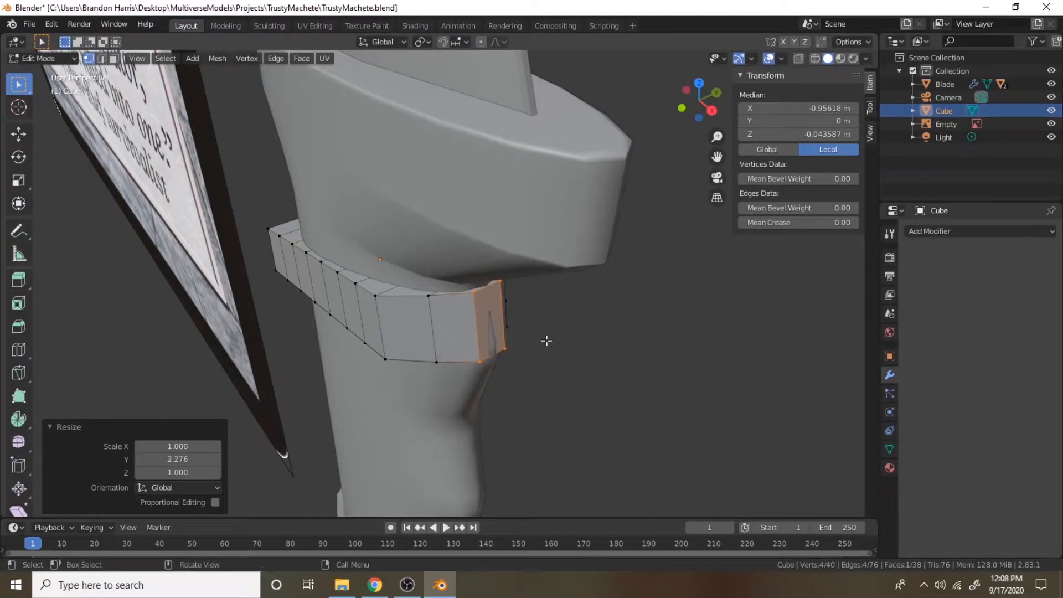
Move the lower edge of the +X end outward about 0.007 m in both X and Z
key(KP_1)
key(alt+z)
drag(560, 228, 622, 294)
key(g)
click(649, 310)
middle_drag(649, 310, 587, 220)
key(alt+z)
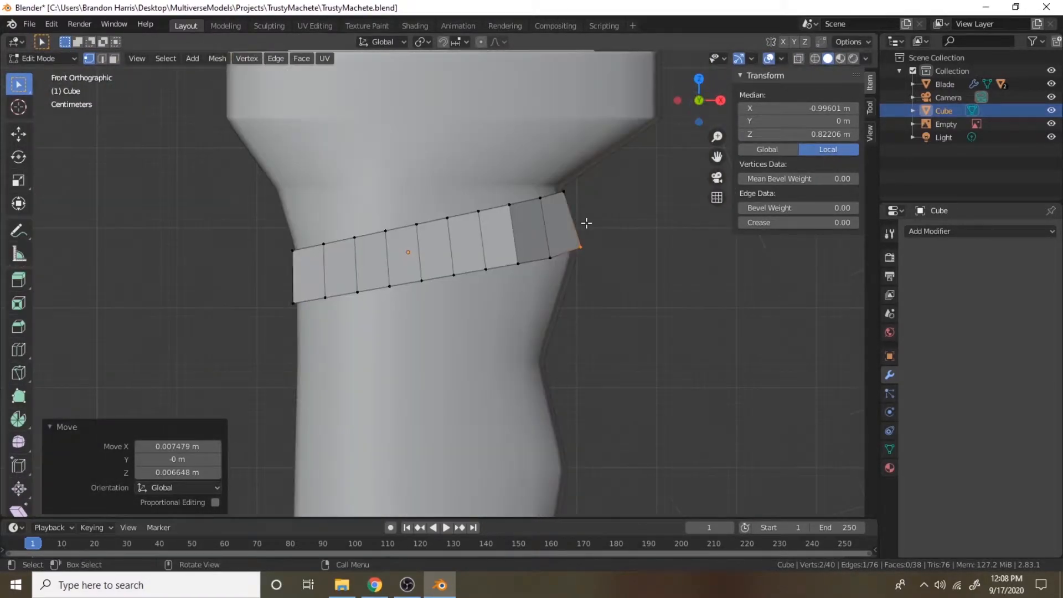
Scale the band's inner edge loops along Y so they follow the handle's rounded surface
key(alt+z)
drag(530, 214, 531, 214)
shift+drag(538, 281, 504, 237)
key(alt+z)
middle_drag(613, 258, 415, 334)
key(s)
key(y)
click(473, 322)
key(s)
key(y)
click(486, 368)
Narrow the two edge loops nearest the -X end along Y to match the handle's rounding
key(s)
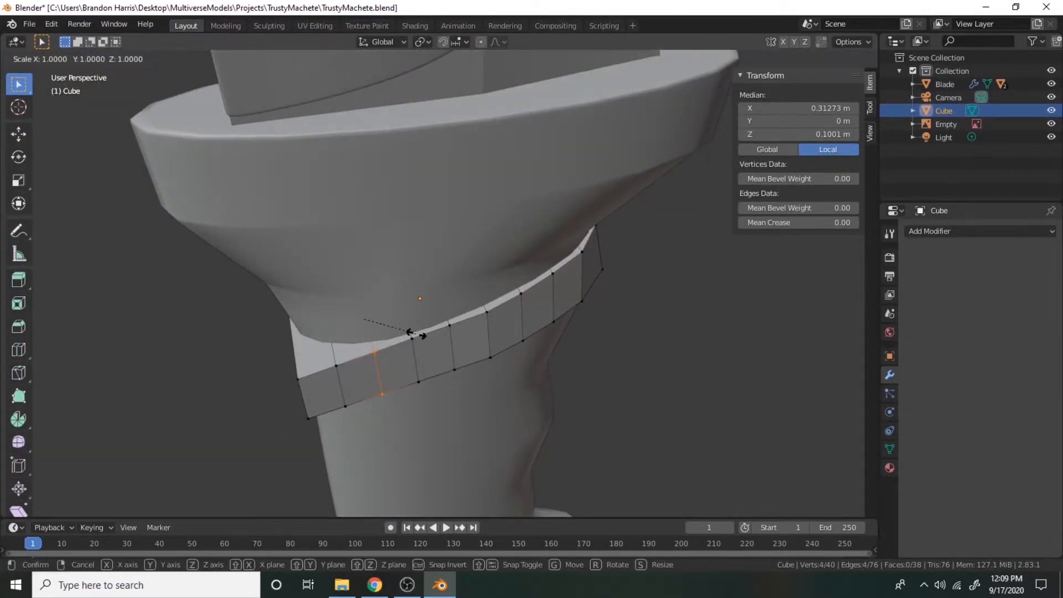
key(y)
click(414, 316)
key(KP_1)
key(alt+z)
drag(310, 224, 342, 311)
middle_drag(366, 277, 365, 273)
key(s)
key(y)
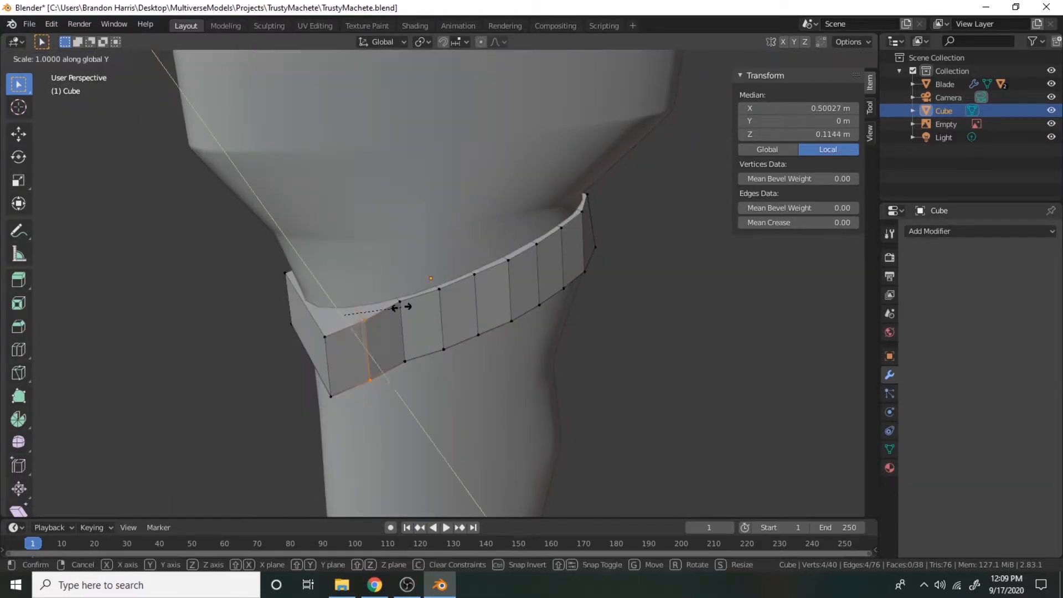
click(380, 295)
Move the -X end face about -0.004 m along X and narrow it along Y
key(KP_1)
key(alt+z)
drag(257, 234, 312, 324)
middle_drag(352, 332, 388, 365)
key(alt+z)
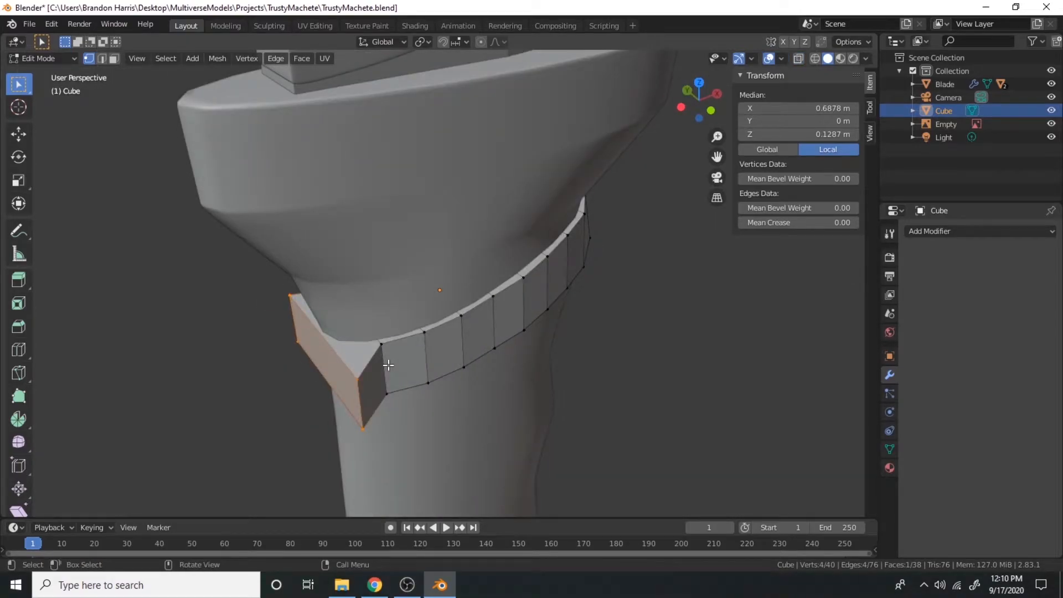
key(g)
key(x)
click(384, 363)
key(s)
key(y)
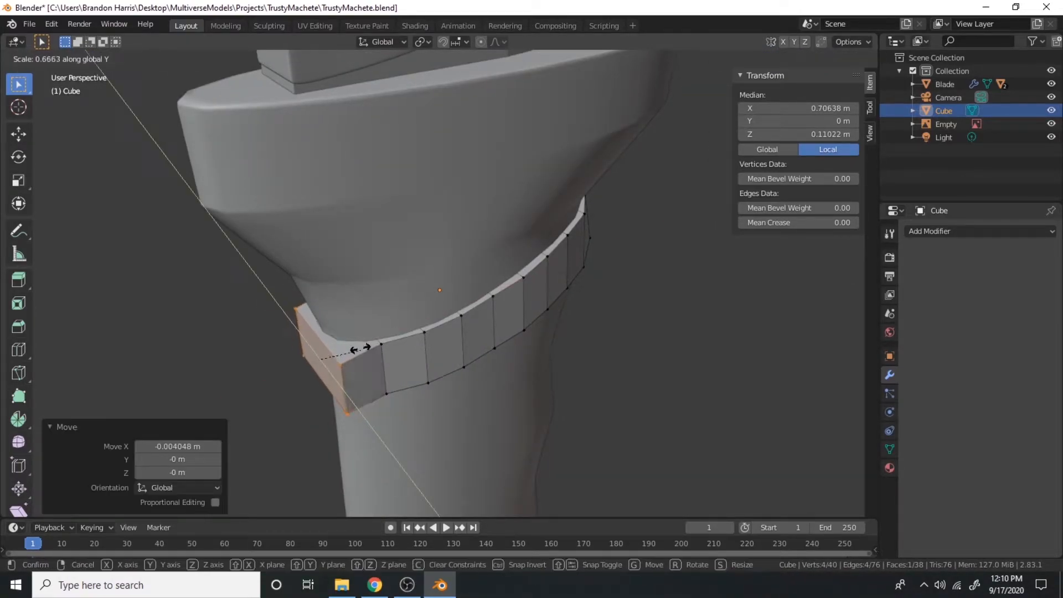
click(369, 329)
Move the edge loop nearest the -X end closer to that end and clear the selection
middle_drag(369, 329, 344, 363)
key(alt+z)
alt+click(339, 306)
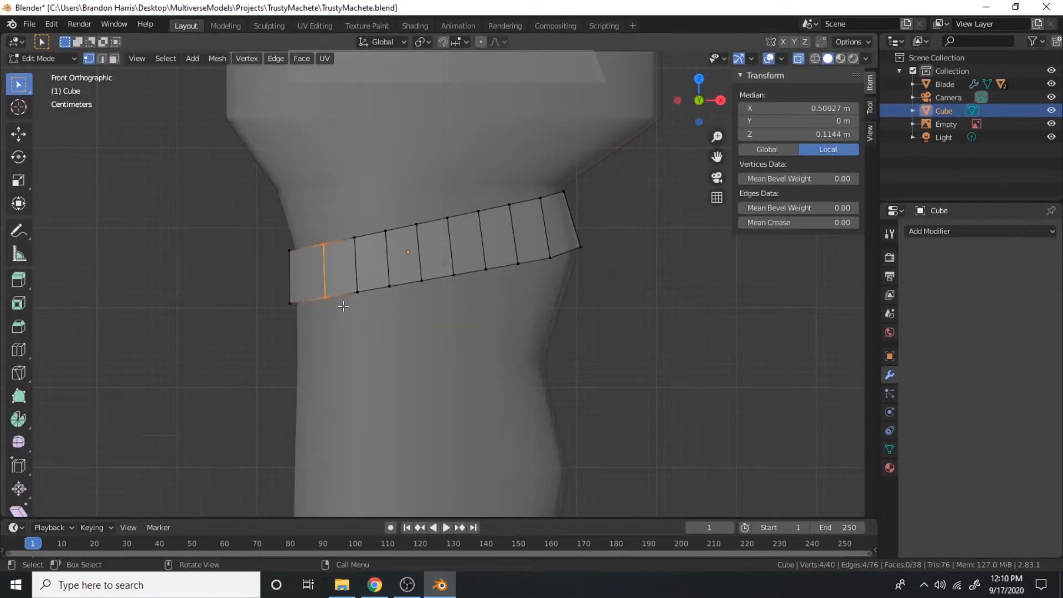
key(g)
click(339, 307)
middle_drag(339, 307, 564, 345)
key(alt+z)
click(639, 362)
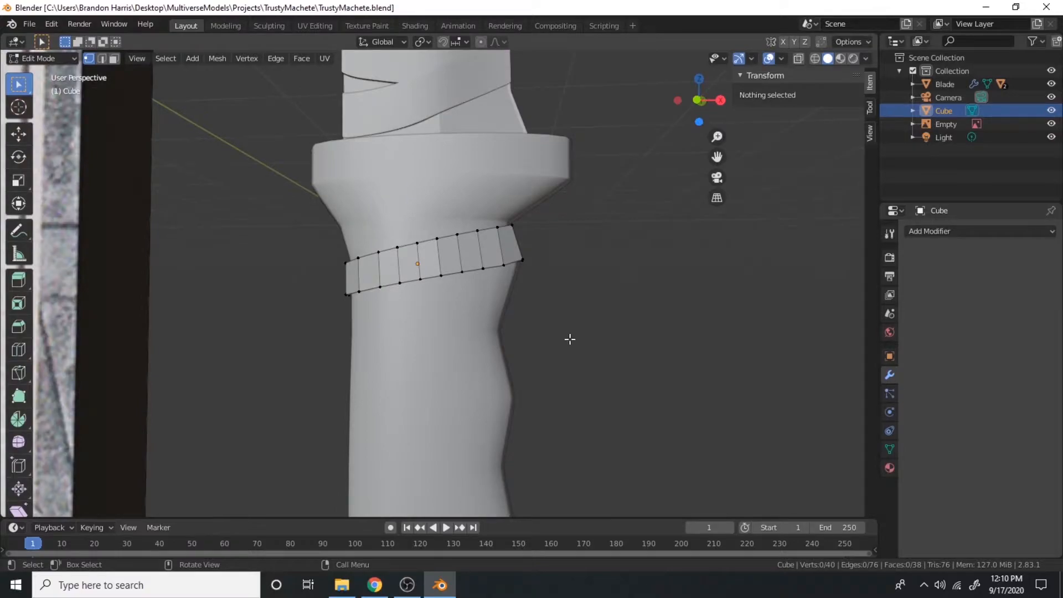
Return to Object Mode, duplicate the band, and place the copy about 0.22 m lower on the handle
key(KP_1)
key(Tab)
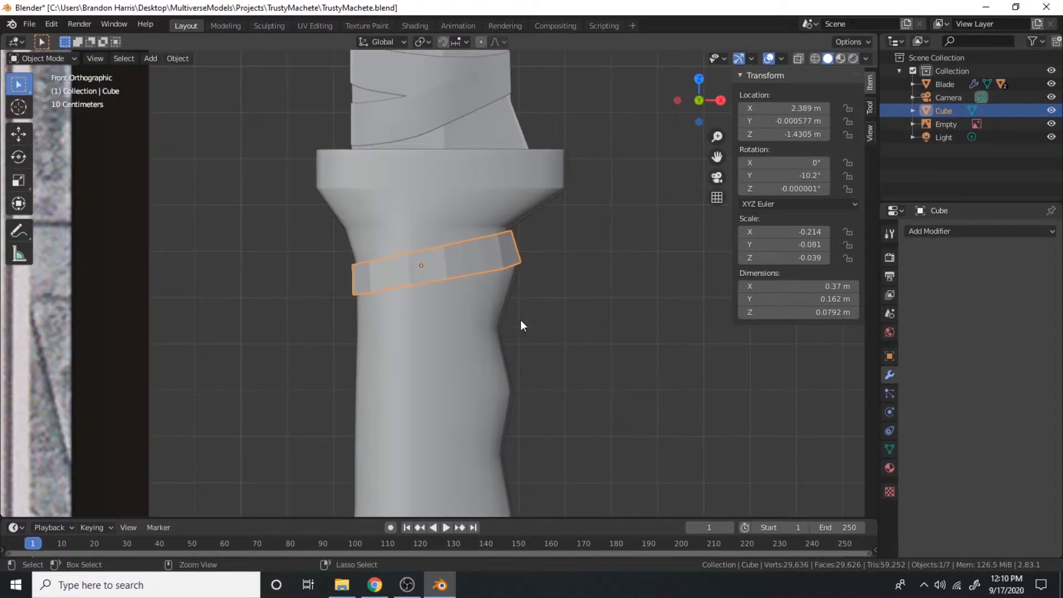
key(shift+d)
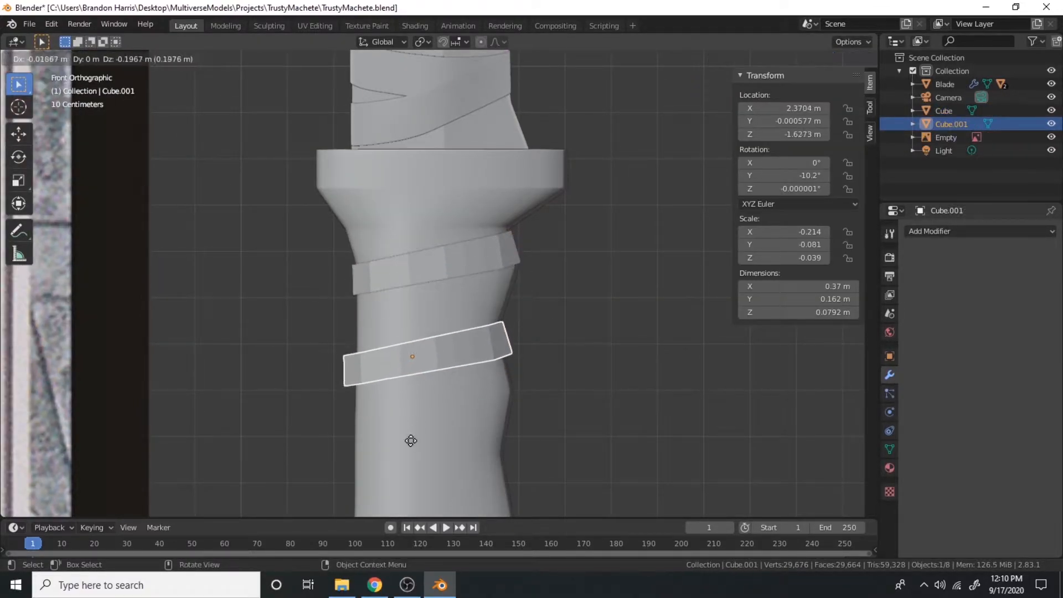
click(415, 449)
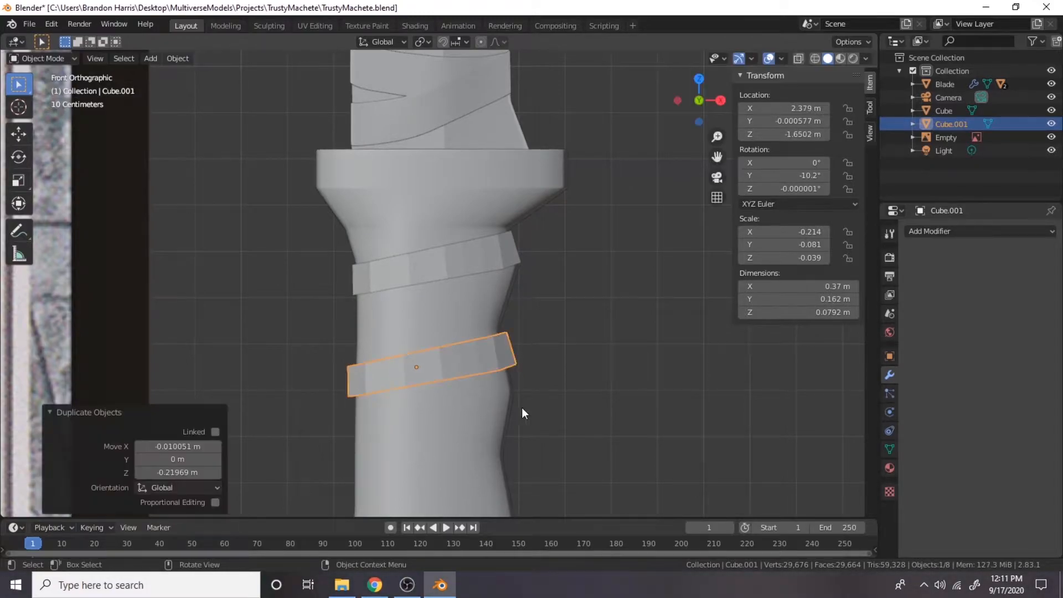
Duplicate the selected band and place the copy about 0.29 m lower, just above the handle's flared base
shift+middle_drag(598, 399, 586, 221)
key(shift+d)
key(shift+d)
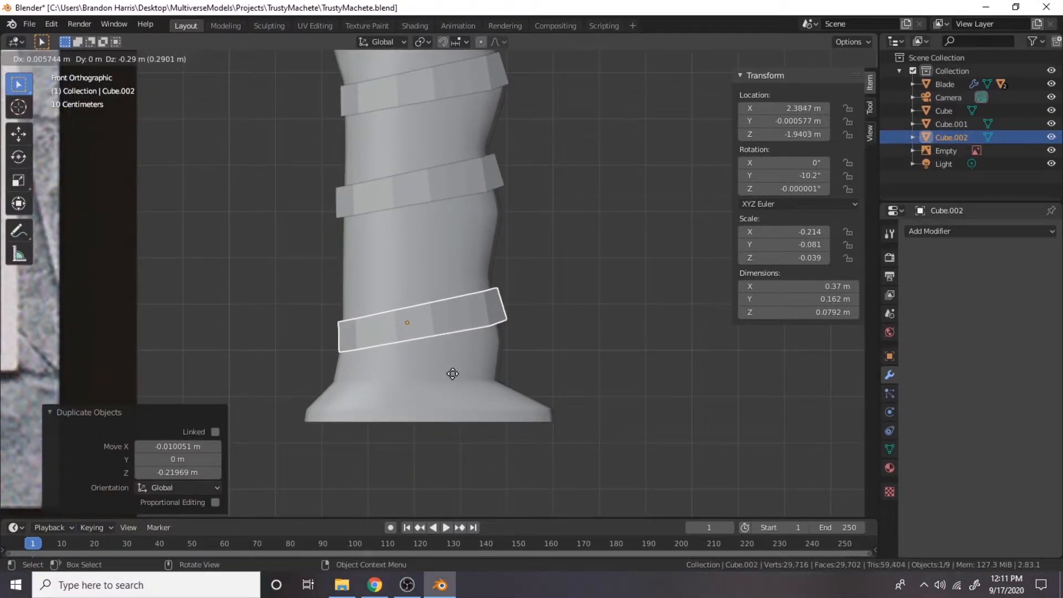
click(453, 373)
scroll(543, 310, up, 5)
middle_drag(543, 311, 511, 388)
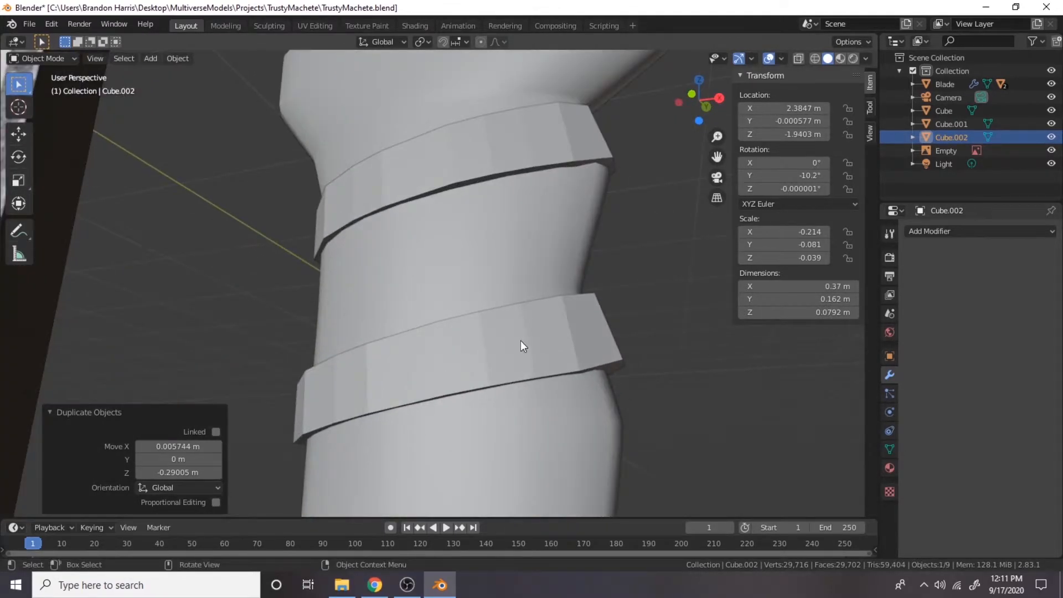
key(KP_1)
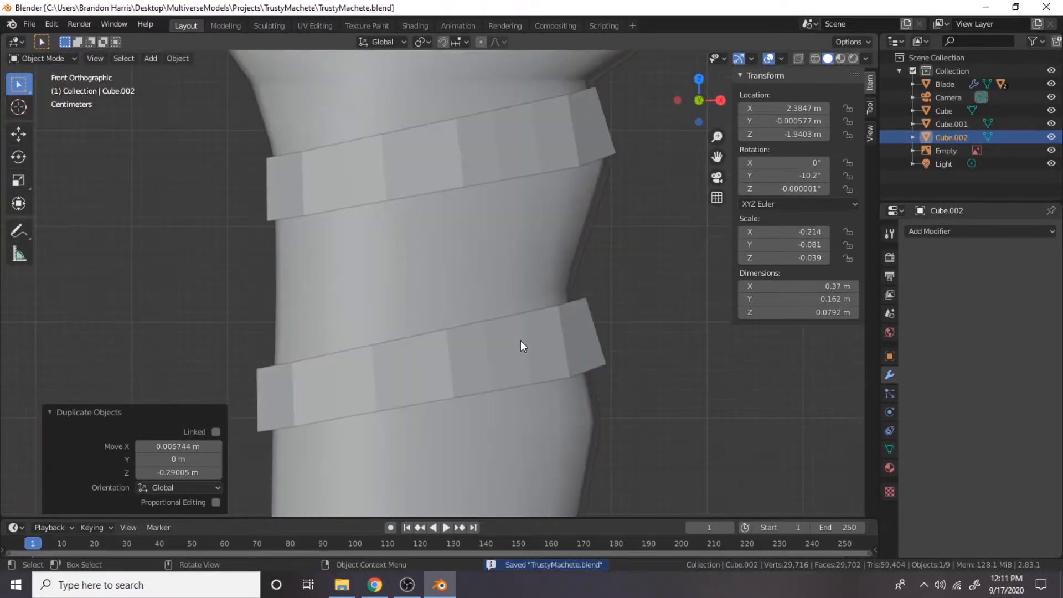
Turn on X-ray, edit the middle band's mesh, and move its +X end vertices in to the handle's outline
key(alt+z)
key(Tab)
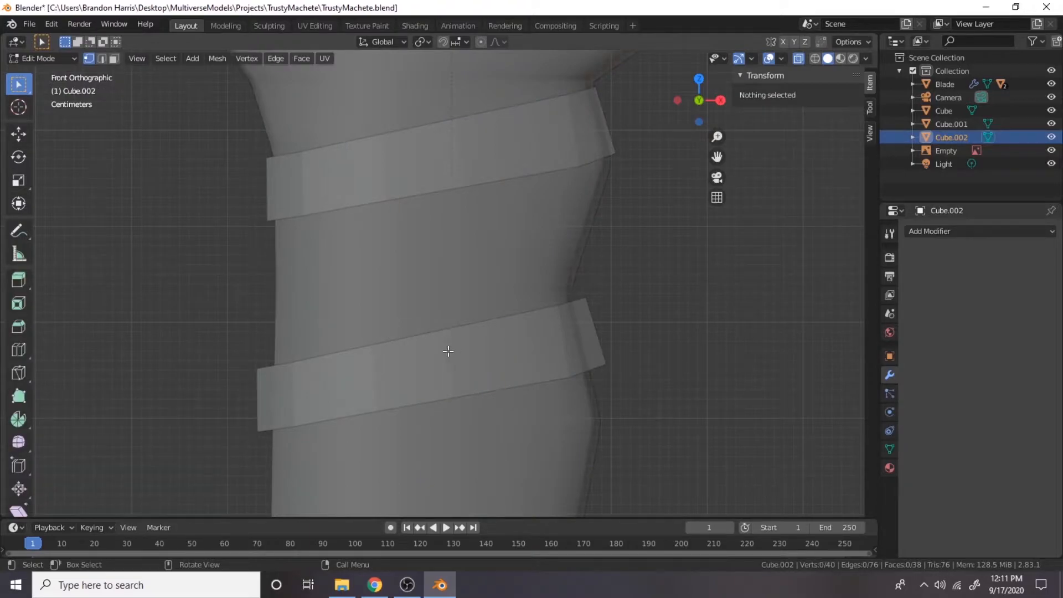
key(Tab)
click(494, 349)
key(Tab)
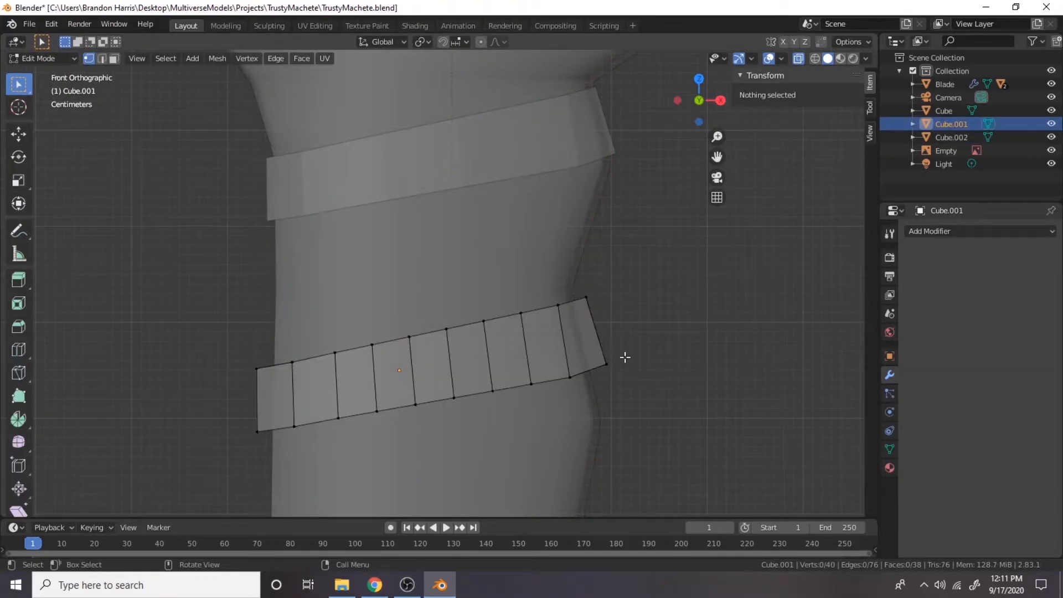
drag(582, 345, 581, 345)
shift+middle_drag(629, 376, 479, 352)
scroll(476, 360, up, 4)
key(g)
click(442, 309)
key(g)
click(449, 305)
Move the middle band's vertices at the -X end to fit the handle and return to Object Mode
shift+middle_drag(386, 324, 942, 133)
drag(292, 196, 320, 371)
key(g)
click(350, 379)
drag(379, 183, 430, 380)
key(g)
click(457, 360)
scroll(459, 356, down, 9)
middle_drag(461, 355, 503, 312)
click(561, 361)
key(Tab)
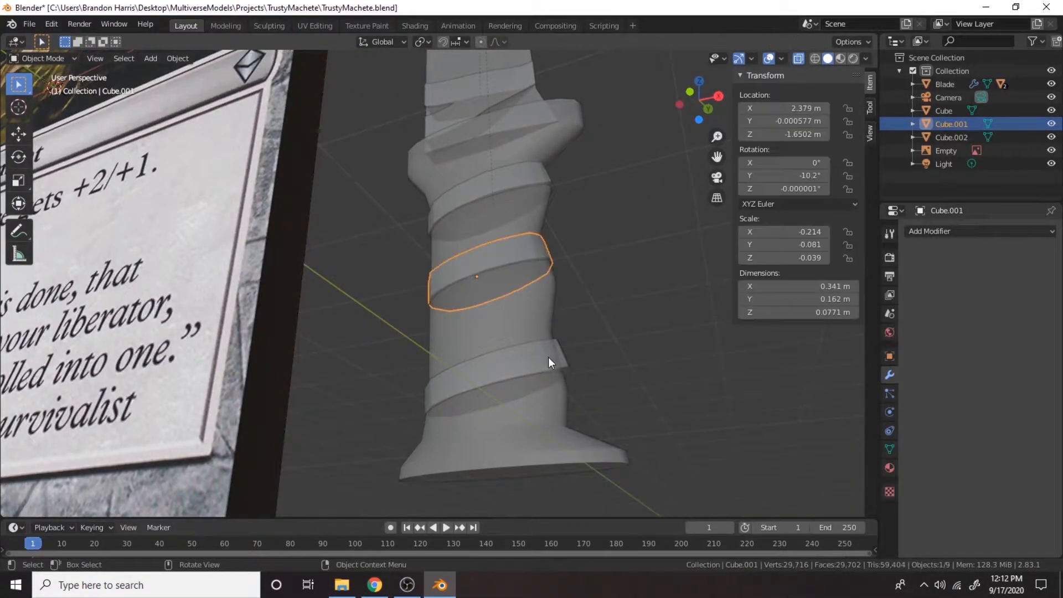
Edit the lowest band's mesh and move its +X end vertices in to the handle's outline
click(548, 362)
key(Tab)
key(KP_1)
scroll(484, 335, up, 8)
click(437, 275)
key(g)
click(394, 280)
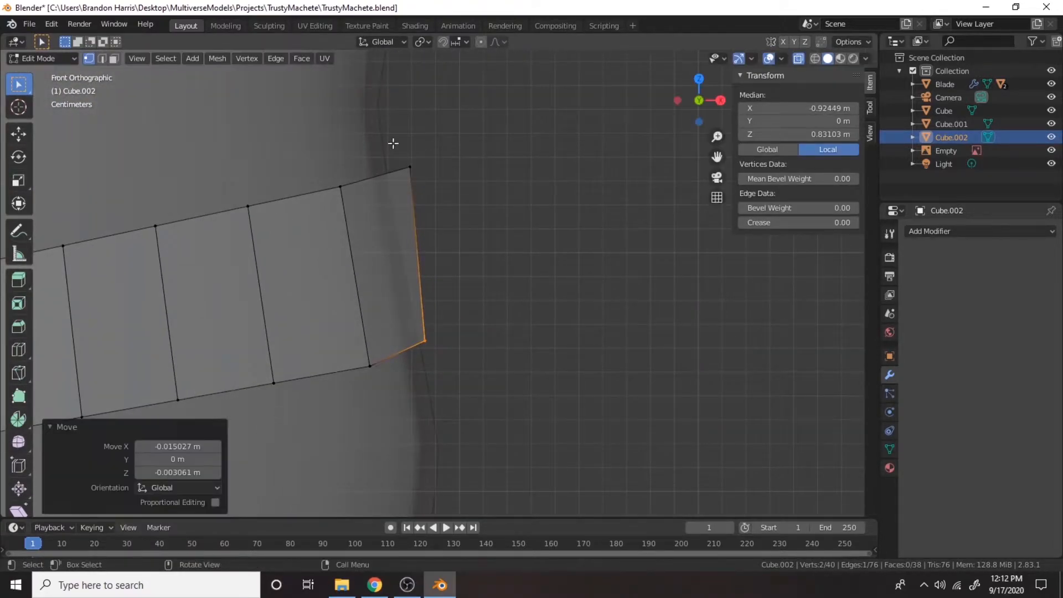
drag(393, 146, 456, 212)
key(g)
click(437, 216)
Move the lowest band's corner vertices at the -X end inward, turn off X-ray, and return to Object Mode
scroll(310, 271, down, 2)
shift+middle_drag(276, 286, 833, 195)
drag(331, 195, 404, 246)
key(g)
click(356, 228)
scroll(443, 272, down, 4)
middle_drag(559, 321, 624, 347)
key(alt+z)
scroll(573, 340, down, 4)
click(568, 292)
key(Tab)
Duplicate the top band about 0.11 m lower and rotate the copy -160° in front view so it slants the opposite way
scroll(563, 308, up, 2)
scroll(524, 426, down, 4)
scroll(593, 438, up, 5)
key(KP_1)
scroll(401, 155, up, 10)
scroll(471, 185, down, 12)
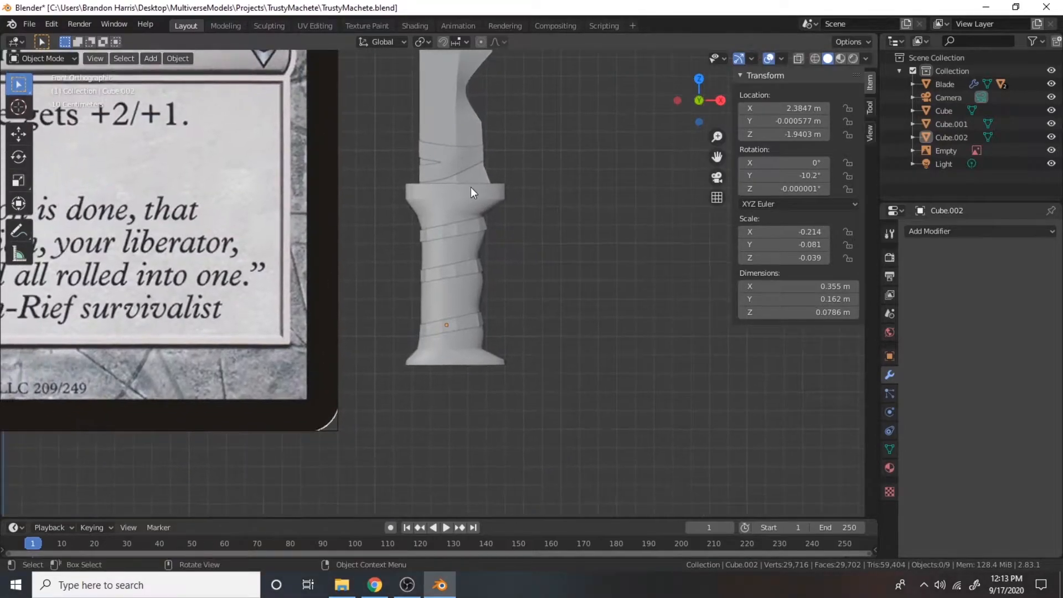
scroll(470, 185, up, 5)
click(484, 151)
key(shift+d)
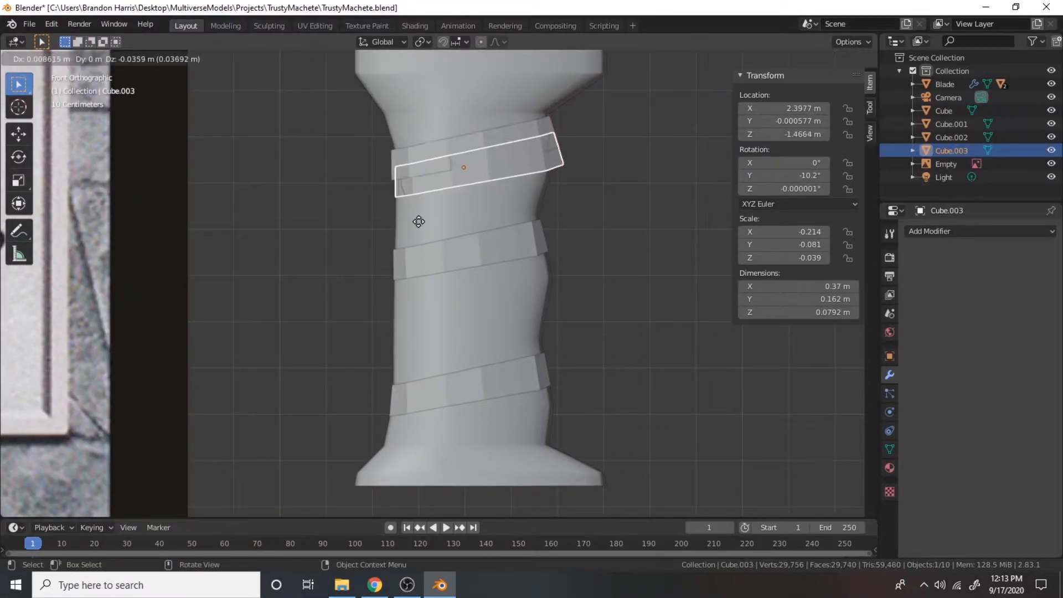
click(413, 252)
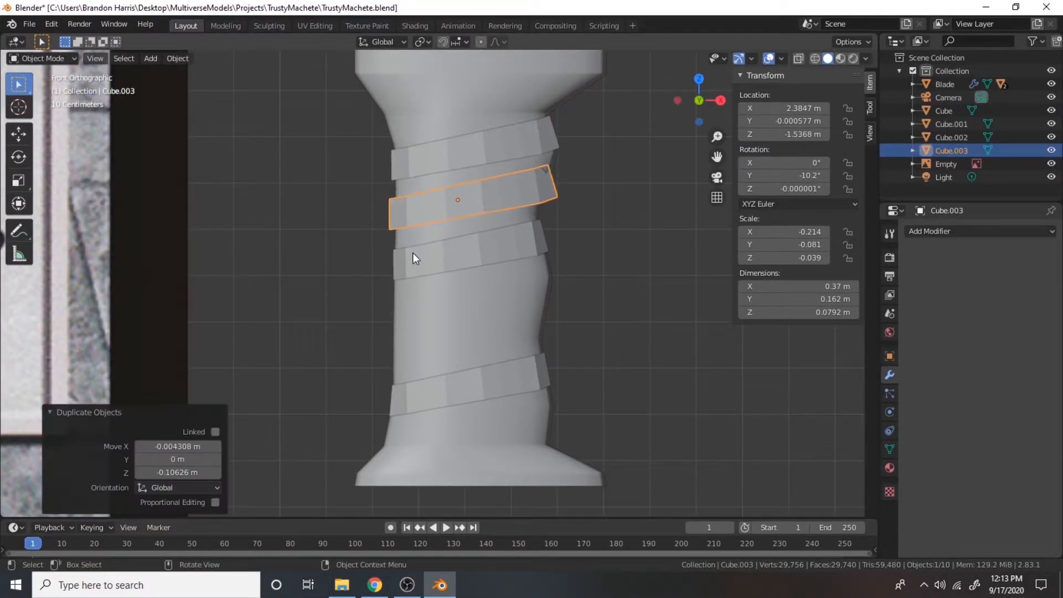
key(r)
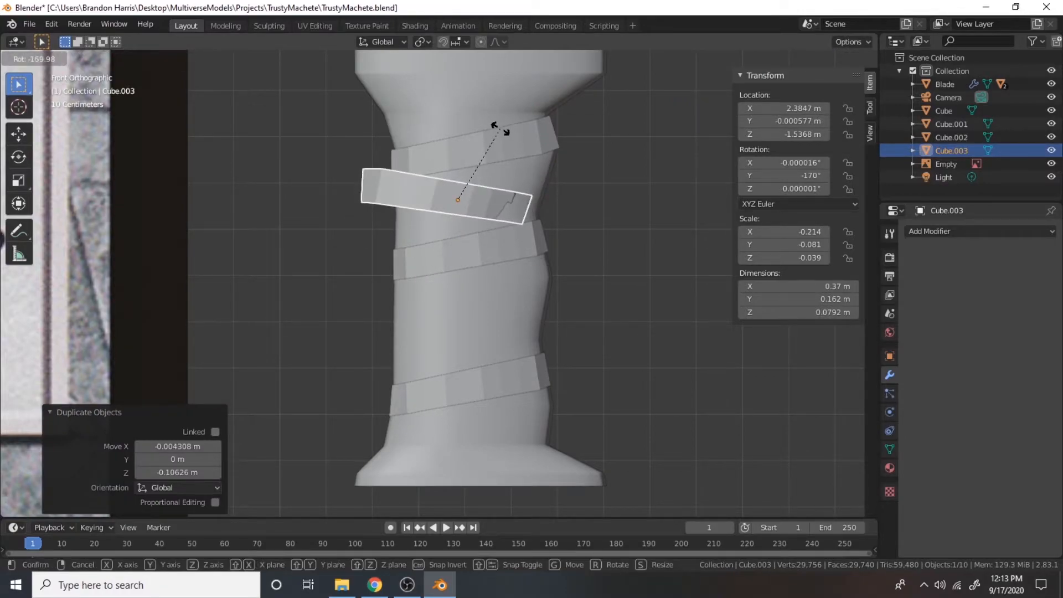
click(500, 128)
Move the reversed band about 0.05 m along X and 0.03 m up, and place three copies of it down the handle
key(g)
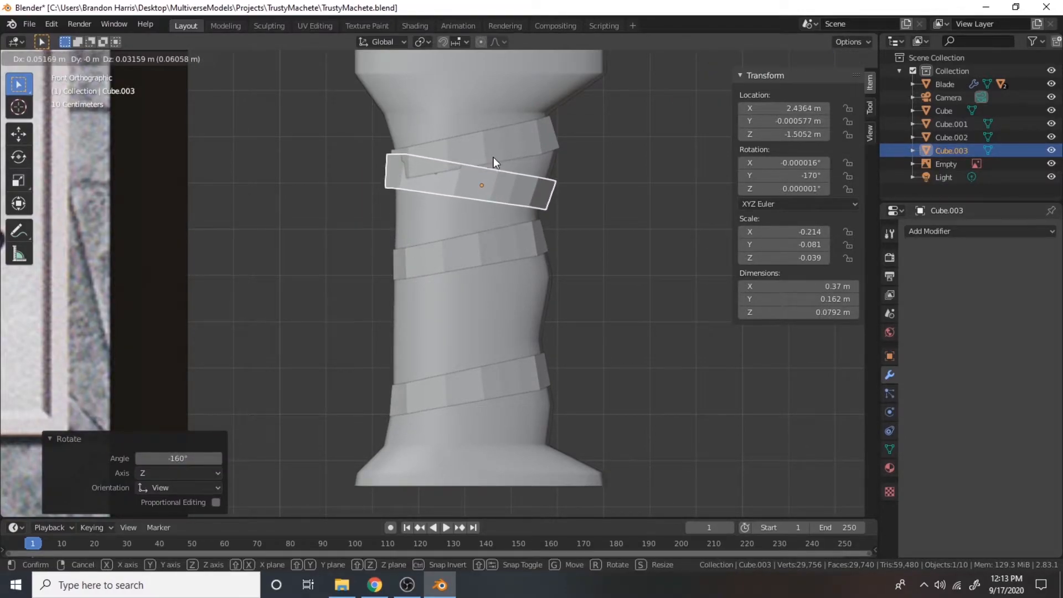
click(492, 157)
key(shift+d)
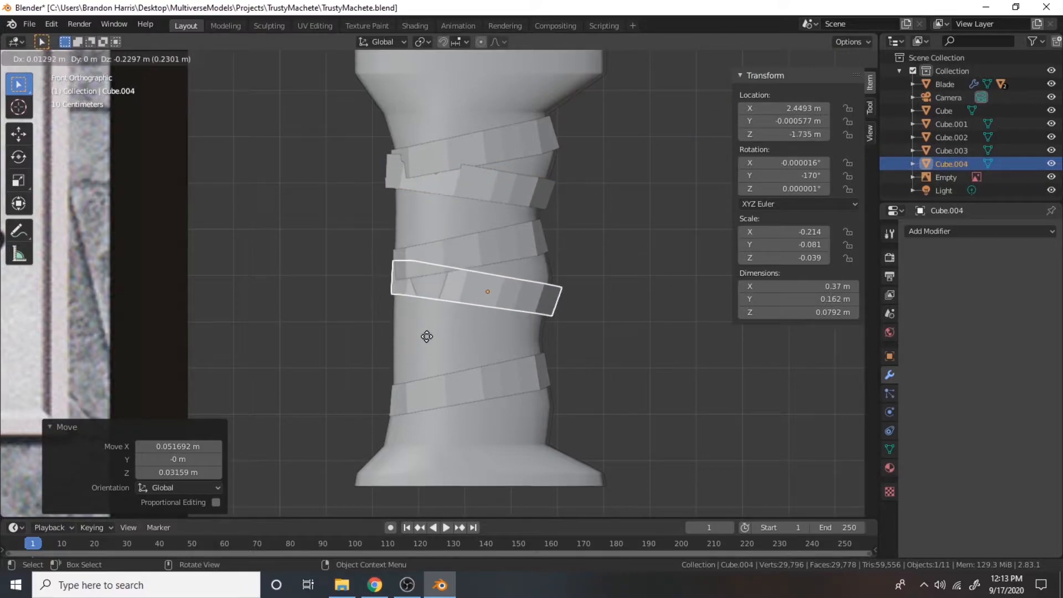
click(422, 332)
key(shift+d)
click(415, 374)
key(shift+d)
click(423, 459)
middle_drag(423, 459, 241, 289)
scroll(507, 292, down, 2)
scroll(245, 288, up, 4)
shift+middle_drag(504, 293, 683, 313)
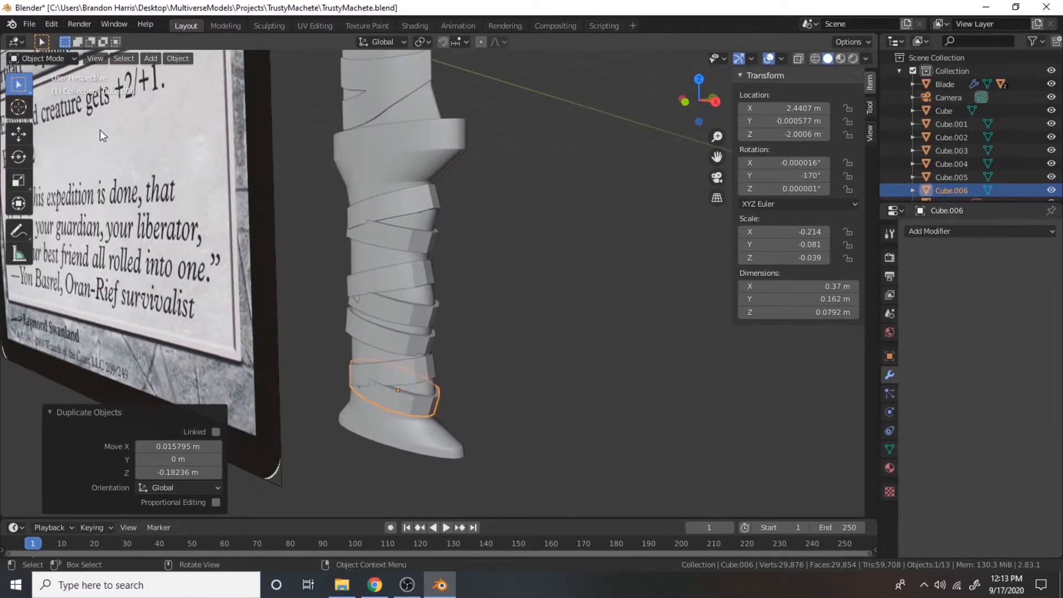
Examine how the crossing bands overlap and fit around the handle from several angles
key(Tab)
scroll(100, 130, up, 3)
key(Tab)
click(406, 227)
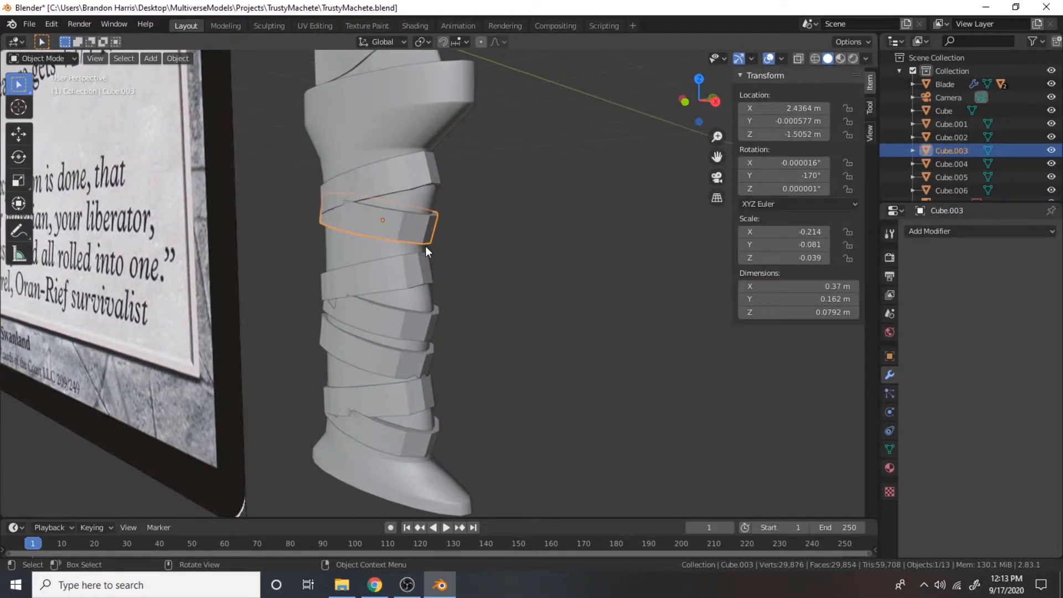
scroll(428, 245, down, 1)
middle_drag(427, 246, 352, 464)
key(KP_1)
scroll(435, 252, down, 9)
scroll(510, 263, up, 12)
middle_drag(526, 265, 471, 273)
Undo the three reversed copies and the move of the first reversed band
key(ctrl+z)
key(ctrl+z)
key(ctrl+z)
key(ctrl+z)
key(ctrl+z)
key(ctrl+z)
key(ctrl+z)
key(ctrl+z)
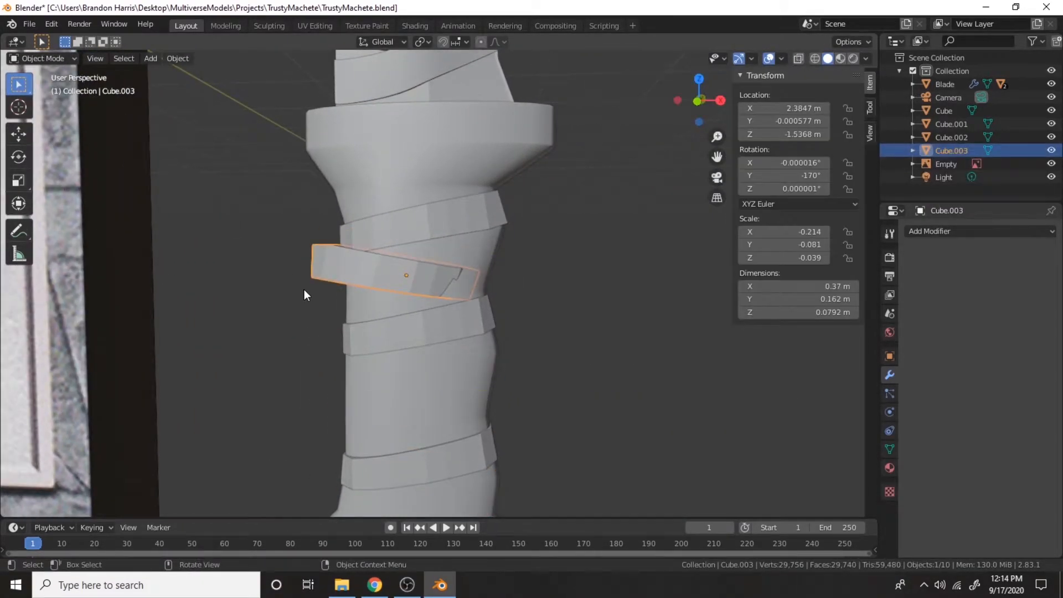
Move the reversed band about 0.05 m along X and 0.21 m down, placing it just below the middle band
key(KP_1)
scroll(307, 294, down, 8)
shift+middle_drag(433, 314, 477, 226)
key(g)
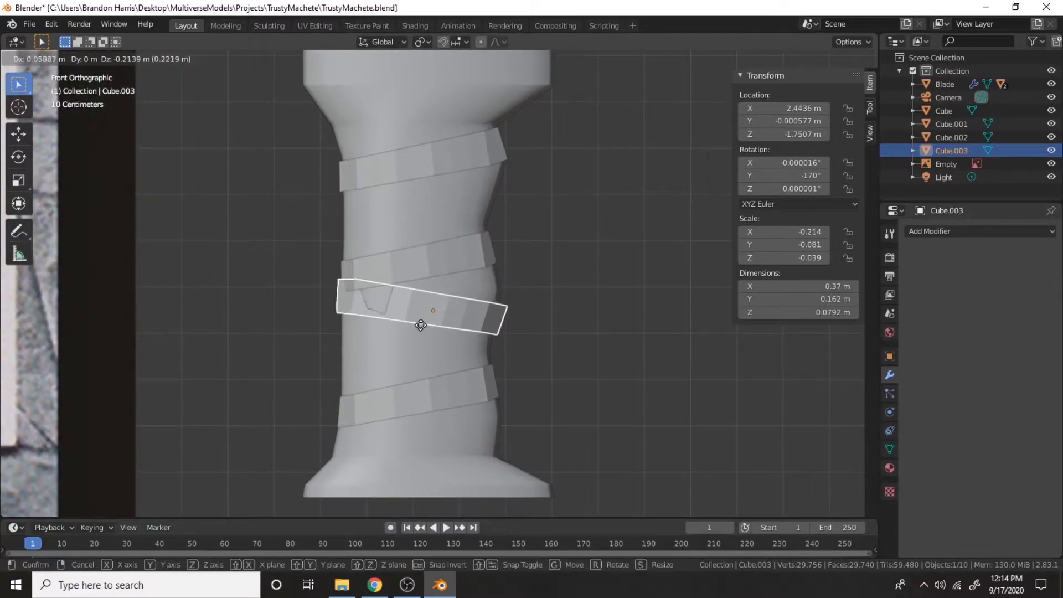
click(418, 322)
Edit the reversed band's mesh with X-ray on and move its -X end edge inward, adjusting the neighbouring cross edge
scroll(434, 327, up, 6)
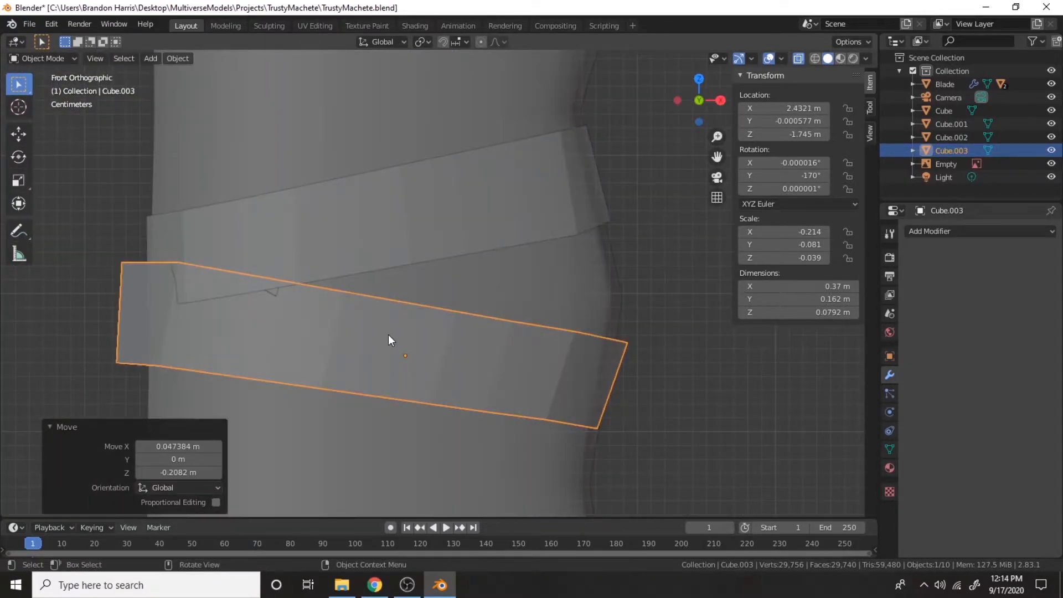
key(Tab)
drag(107, 245, 124, 395)
key(g)
click(146, 401)
click(189, 379)
drag(161, 233, 161, 234)
key(g)
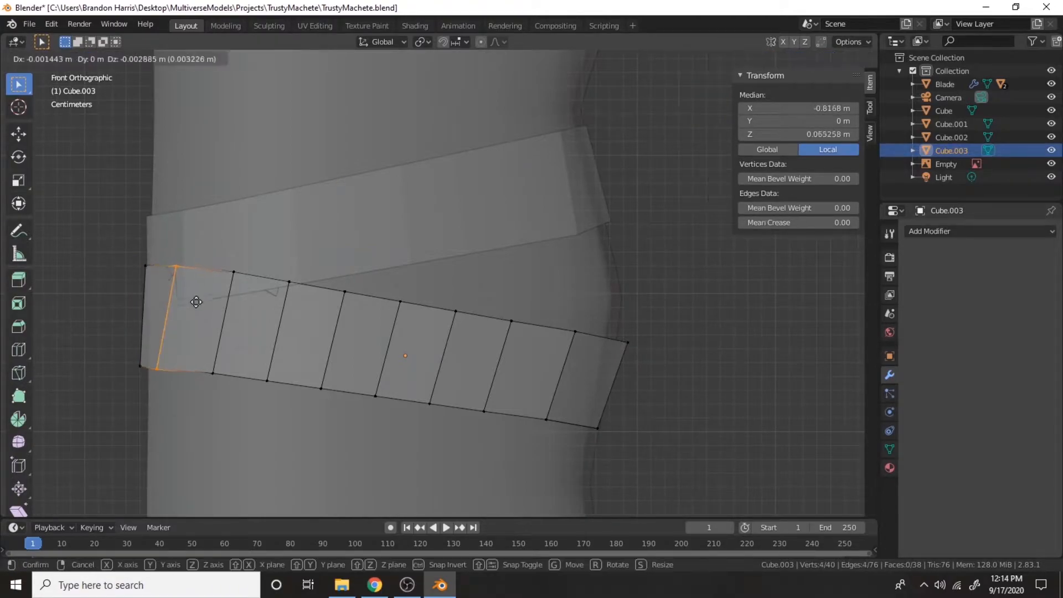
click(214, 298)
Shift the next three cross edges from the -X end of the reversed band to even out their spacing
drag(258, 255, 217, 421)
drag(266, 264, 205, 386)
key(g)
click(224, 350)
drag(262, 260, 292, 399)
key(g)
click(294, 394)
drag(330, 266, 360, 419)
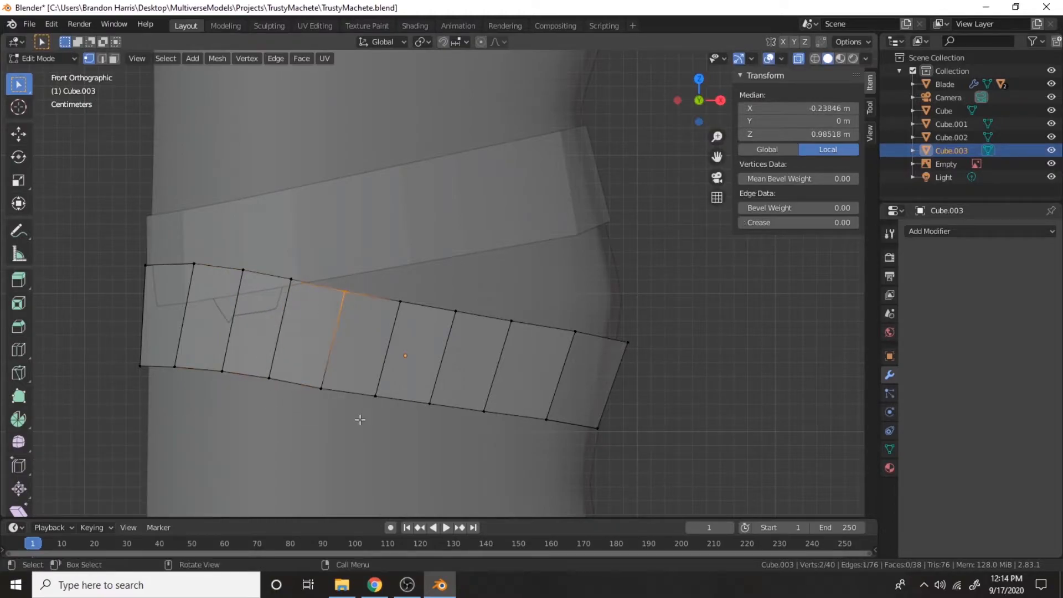
key(g)
click(325, 319)
Adjust the remaining four interior cross edges of the reversed band towards its +X end for smooth spacing
drag(363, 287, 409, 420)
key(g)
click(411, 417)
drag(419, 293, 468, 431)
key(g)
click(468, 428)
drag(476, 301, 520, 439)
key(g)
click(520, 436)
drag(527, 304, 586, 441)
key(g)
click(581, 436)
Move the upper and lower vertices at the reversed band's +X end to follow the handle's outline
drag(606, 315, 669, 375)
key(g)
click(662, 372)
click(620, 425)
key(g)
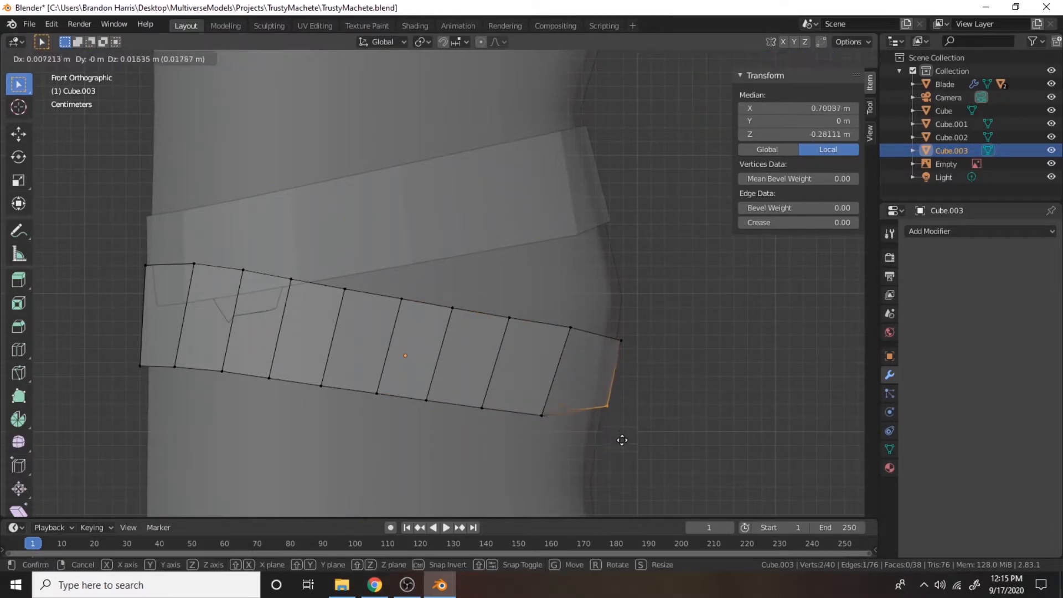
click(617, 461)
Turn off X-ray, return to Object Mode, and clear the selection
scroll(587, 432, down, 6)
mouse_move(508, 339)
middle_down()
mouse_move(503, 353)
mouse_move(506, 344)
middle_up()
key(alt+z)
middle_drag(464, 296, 459, 310)
right_click(450, 229)
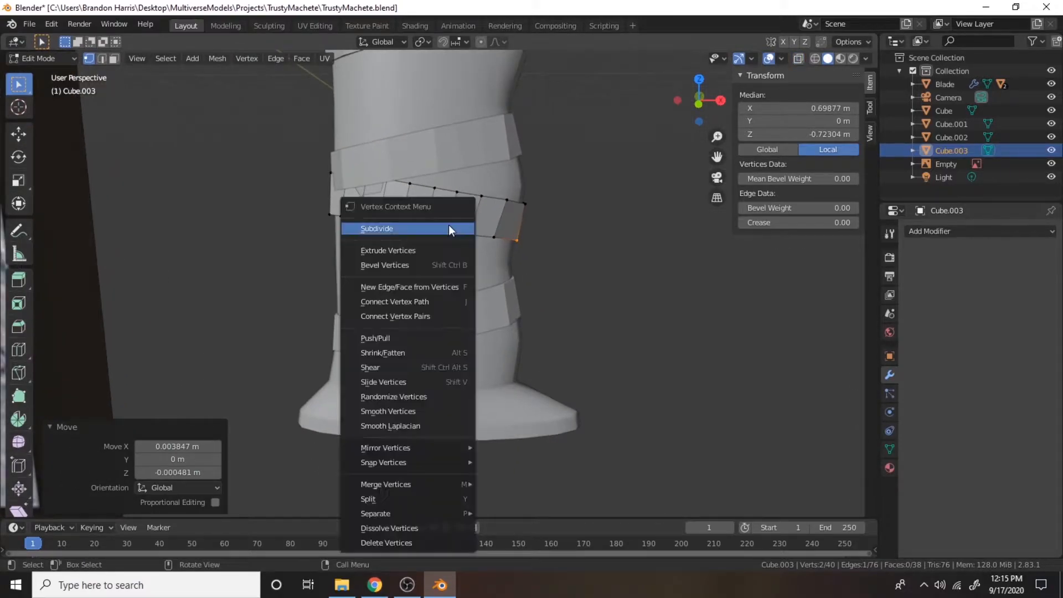
key(Tab)
click(644, 263)
scroll(633, 271, down, 1)
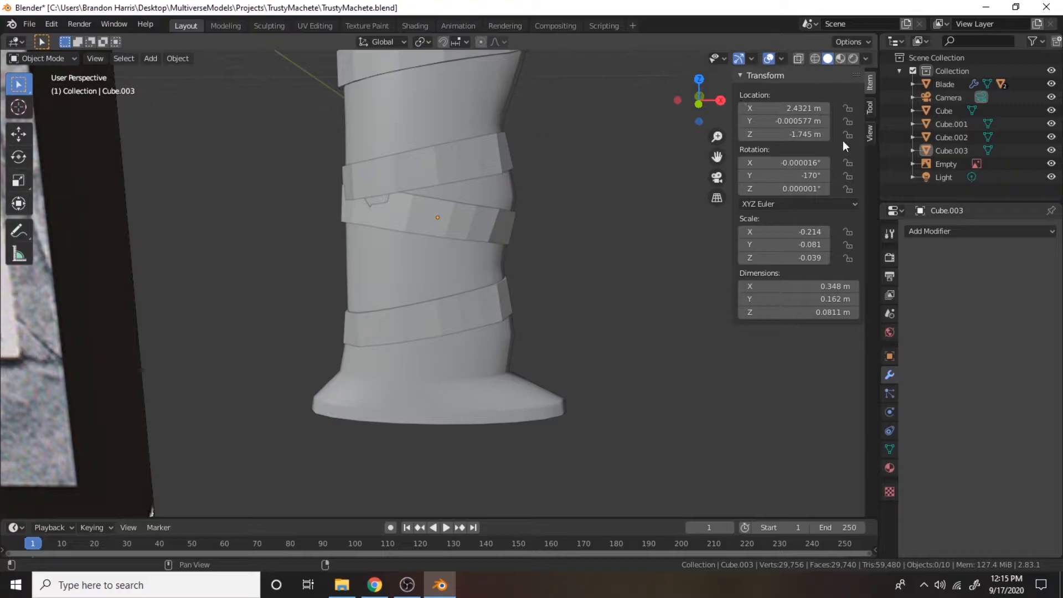
Set the viewport's focal length to 250 mm
click(870, 133)
drag(828, 95, 863, 94)
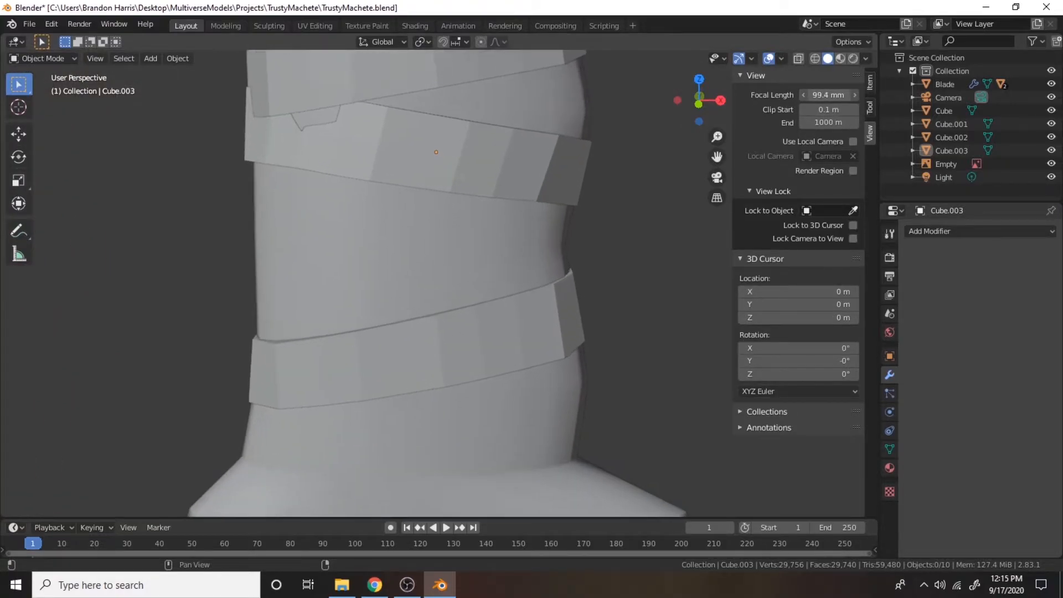
key(Return)
scroll(398, 223, up, 1)
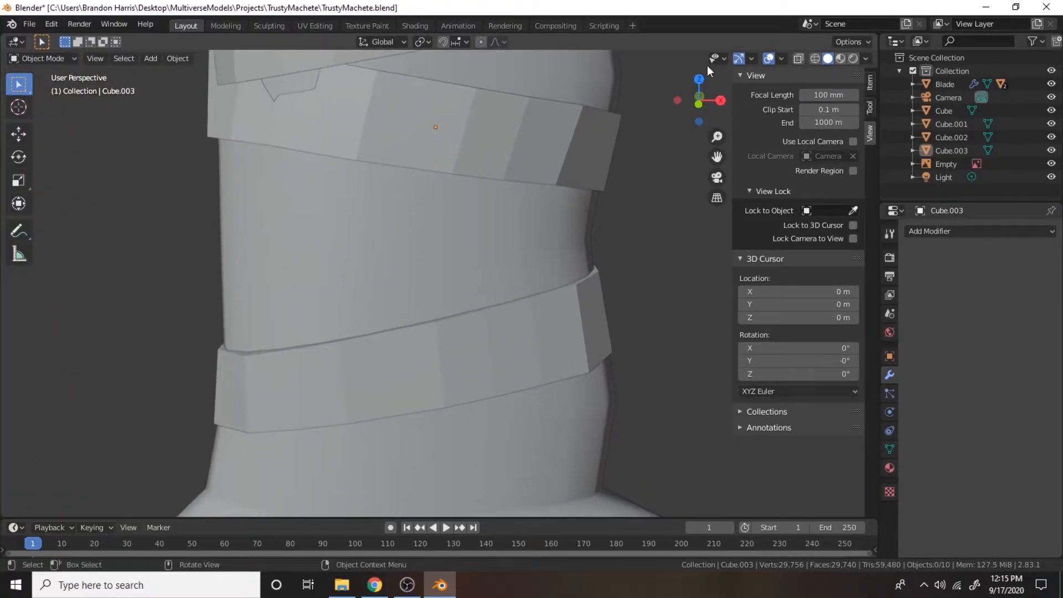
text(250)
key(Return)
Select the reversed band and scale it to 1.49 along the Y axis
scroll(514, 258, down, 5)
shift+middle_drag(514, 258, 581, 203)
scroll(490, 364, up, 3)
scroll(554, 221, down, 4)
shift+middle_drag(488, 327, 500, 231)
scroll(471, 266, up, 4)
shift+middle_drag(376, 371, 334, 292)
click(371, 195)
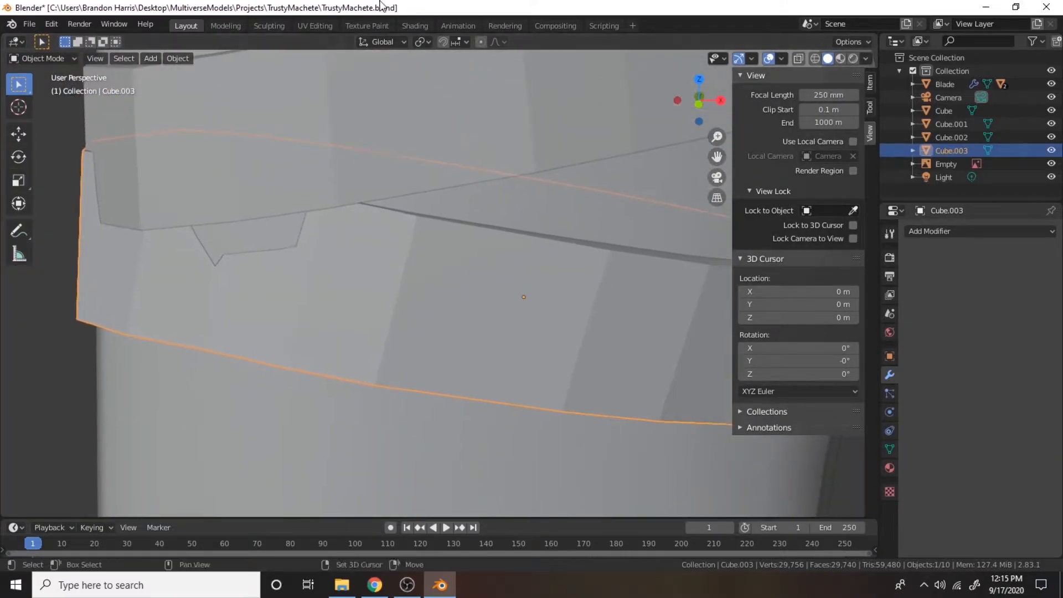
scroll(496, 150, down, 1)
key(s)
key(y)
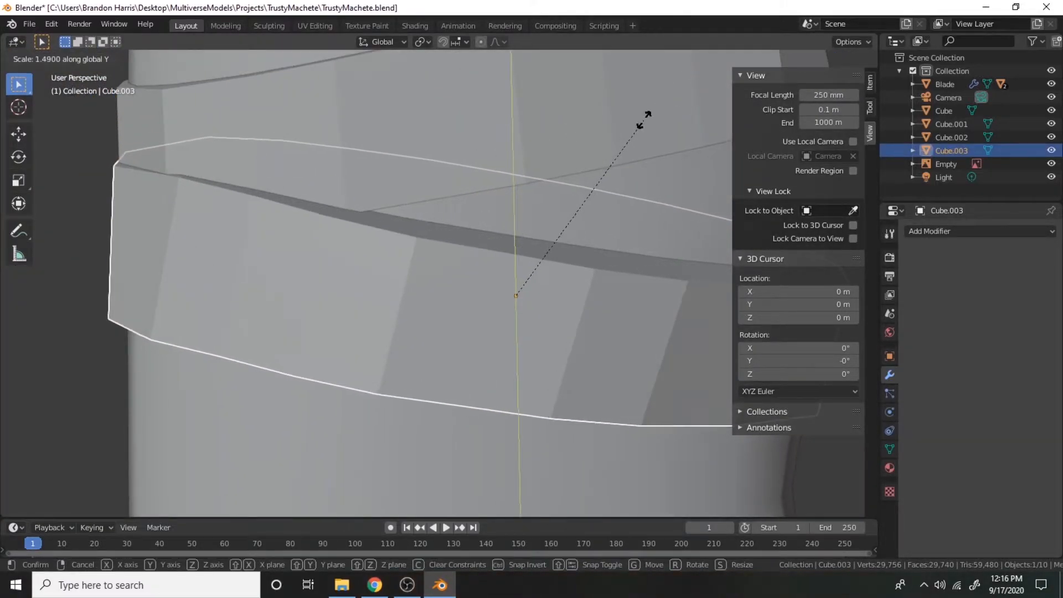
click(644, 119)
Enter Edit Mode on the reversed band and scale its first interior cross edges at the -X end to 0.981 along Y
scroll(607, 168, down, 2)
scroll(604, 177, down, 2)
middle_drag(593, 199, 556, 277)
scroll(554, 277, down, 2)
middle_drag(388, 279, 537, 349)
scroll(538, 349, down, 3)
scroll(521, 313, up, 5)
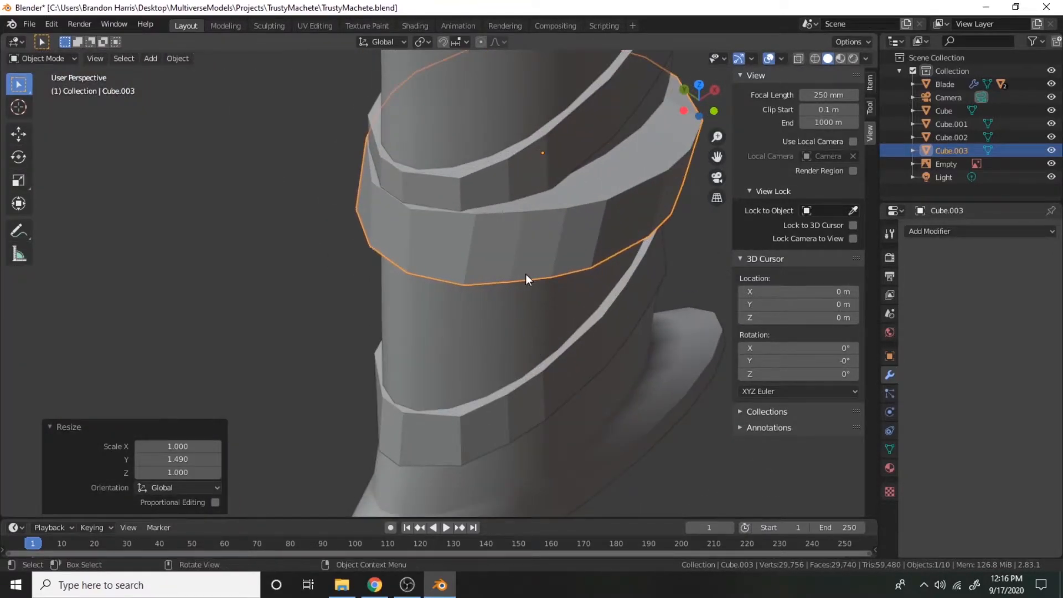
key(Tab)
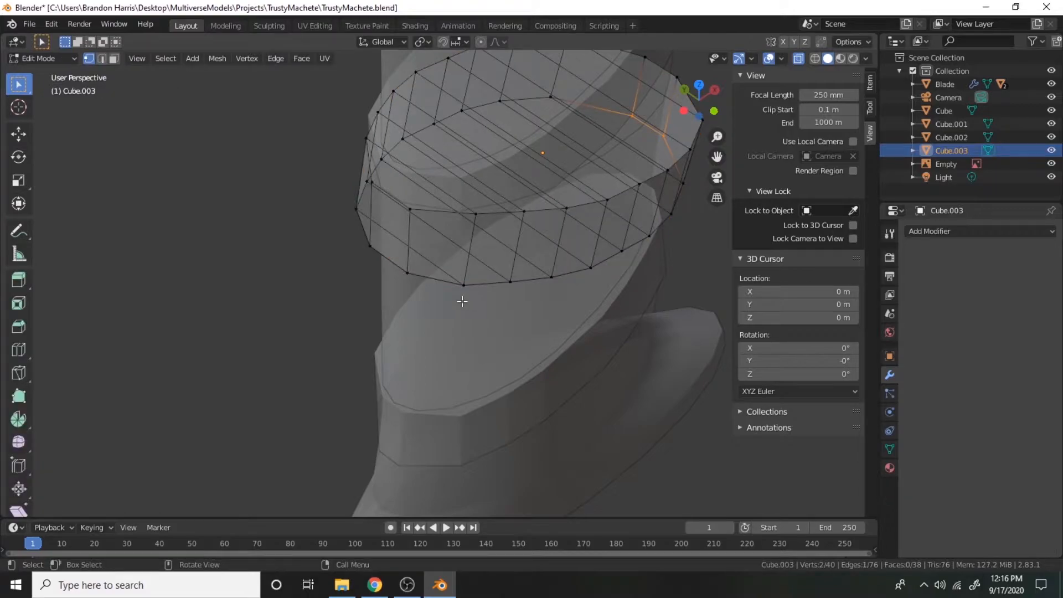
key(KP_1)
scroll(438, 297, down, 9)
scroll(609, 376, up, 4)
shift+middle_drag(627, 387, 542, 410)
scroll(479, 178, up, 6)
scroll(498, 277, up, 2)
drag(469, 167, 529, 337)
middle_drag(536, 355, 503, 314)
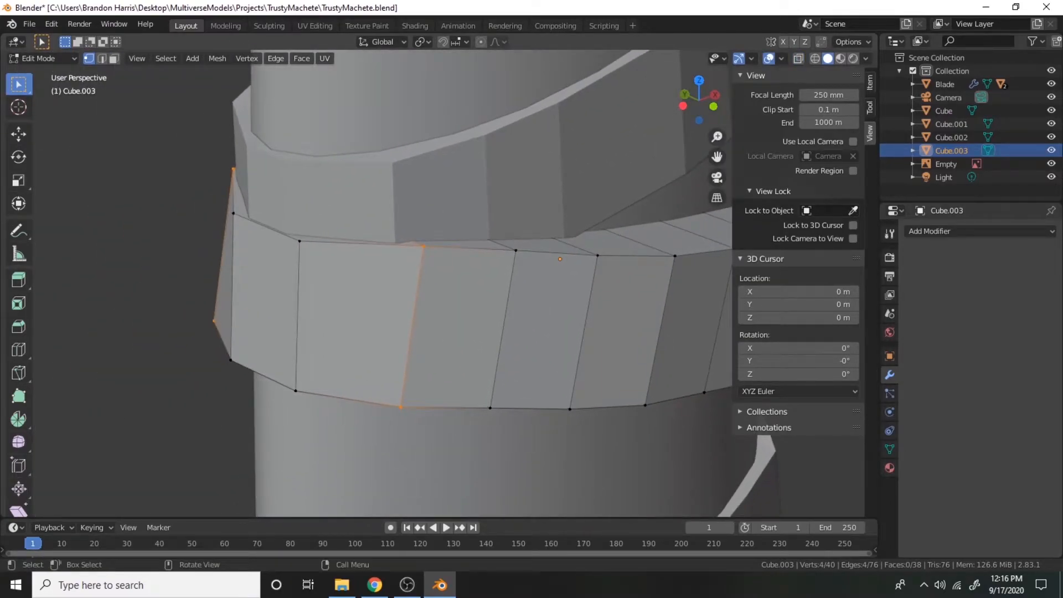
key(s)
key(y)
click(497, 304)
Move those cross edges about -0.007 m along X and scale them to about 0.89 along Y
key(g)
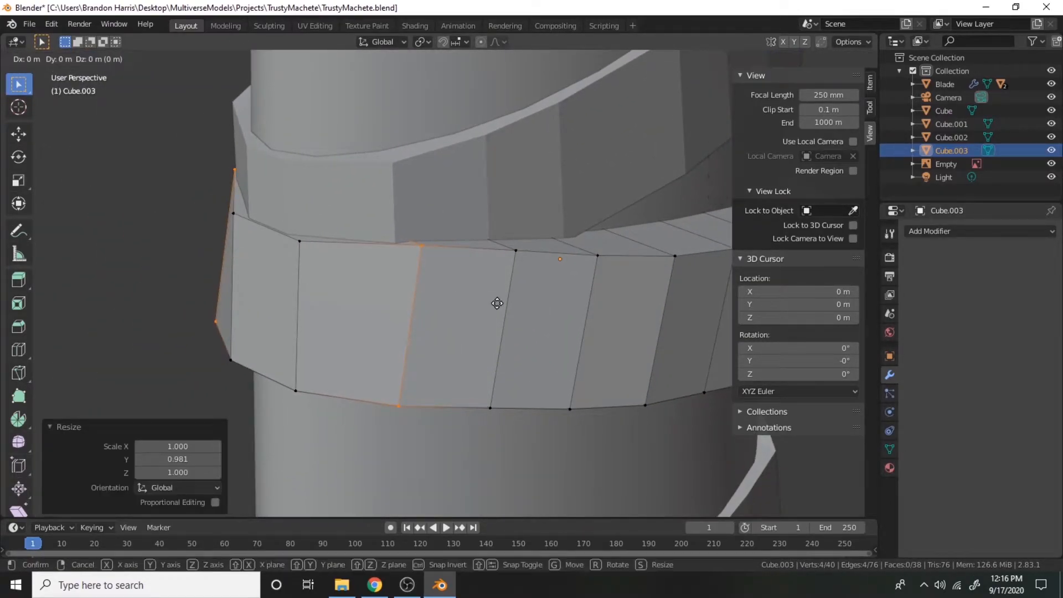
click(485, 305)
key(y)
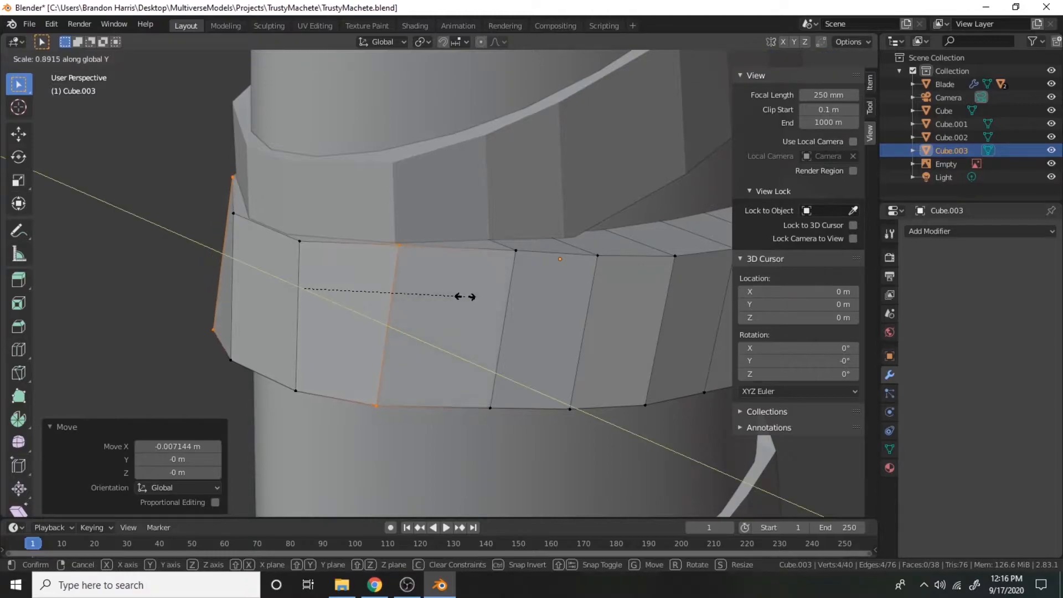
click(466, 297)
Scale the lower vertices of the first interior cross edges at the -X end to 0.737 along Y
key(KP_1)
scroll(513, 349, down, 6)
scroll(506, 349, up, 3)
key(alt+z)
drag(588, 434, 615, 488)
middle_drag(509, 405, 479, 308)
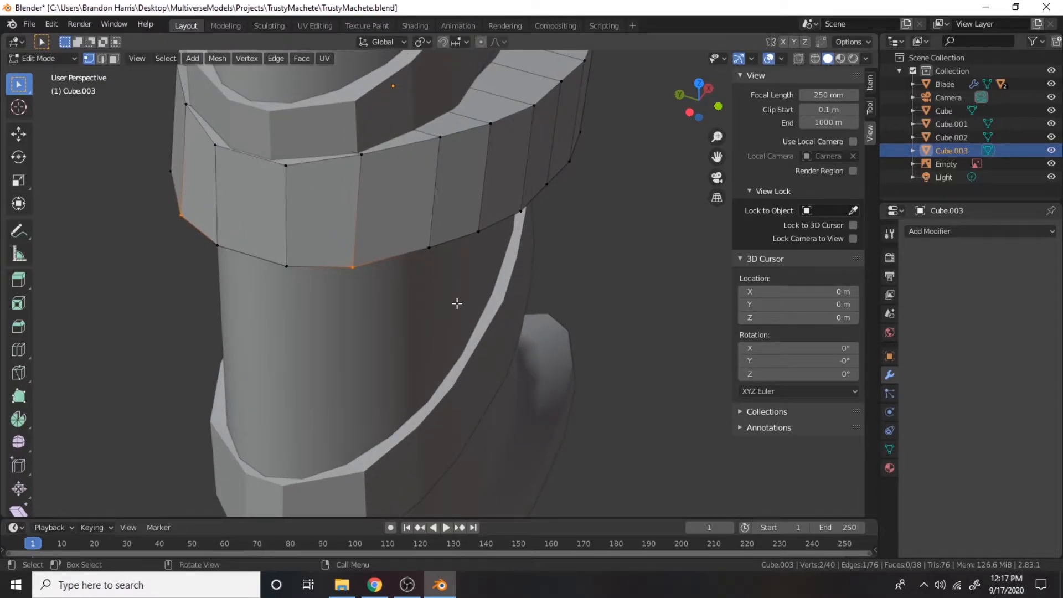
key(s)
key(y)
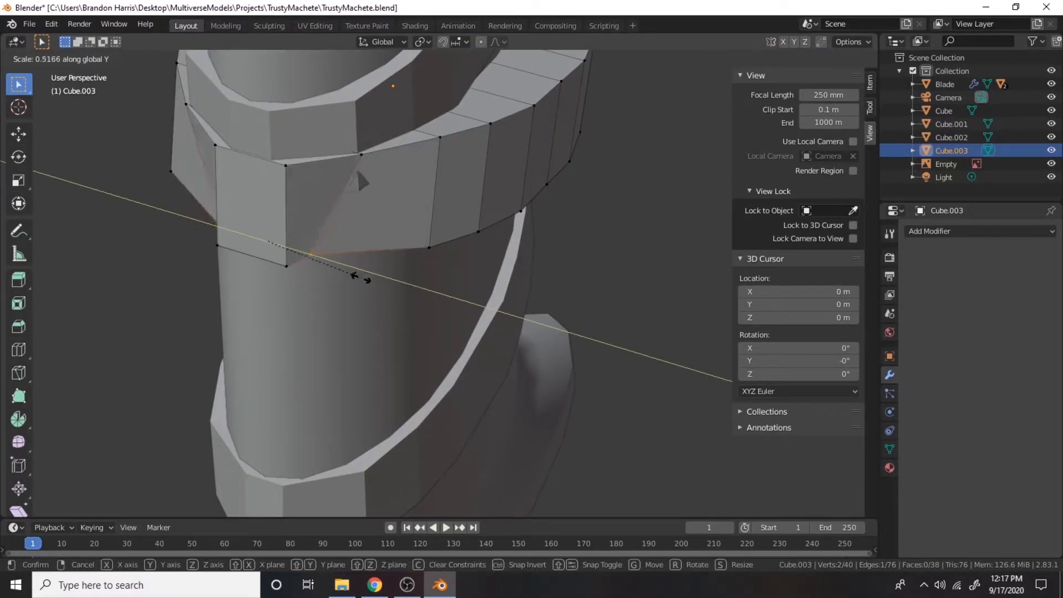
click(406, 285)
Select the lower vertices at the band's -X end and move them to follow the handle's outline
middle_drag(406, 285, 348, 291)
key(KP_1)
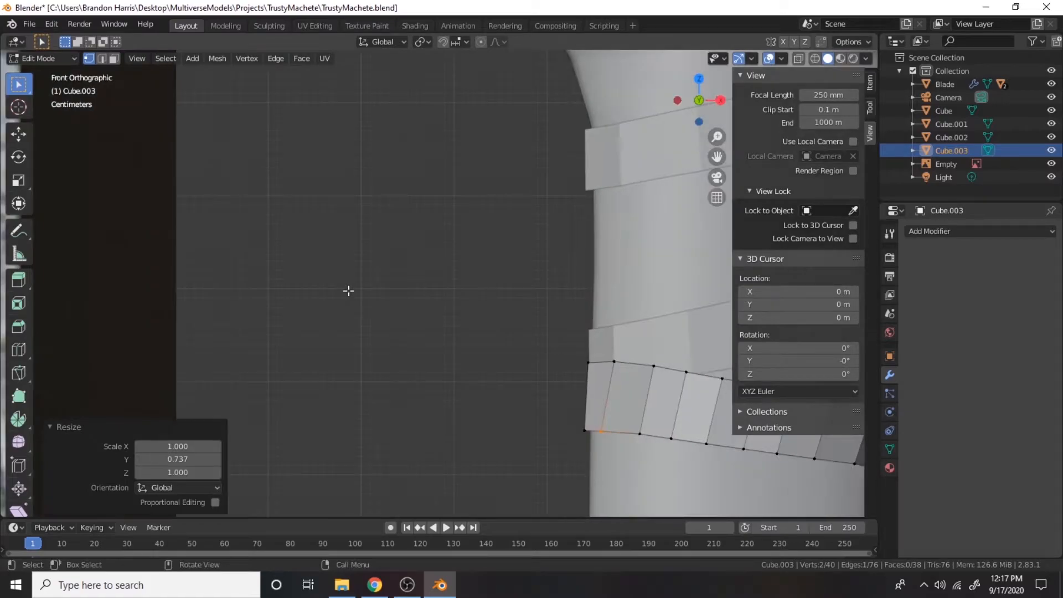
drag(557, 414, 593, 445)
key(alt+z)
drag(562, 414, 597, 454)
shift+middle_drag(597, 454, 413, 318)
scroll(414, 318, up, 5)
key(g)
click(416, 277)
Move the upper vertices at the band's -X end about -0.0014 m along X
scroll(417, 277, down, 5)
key(g)
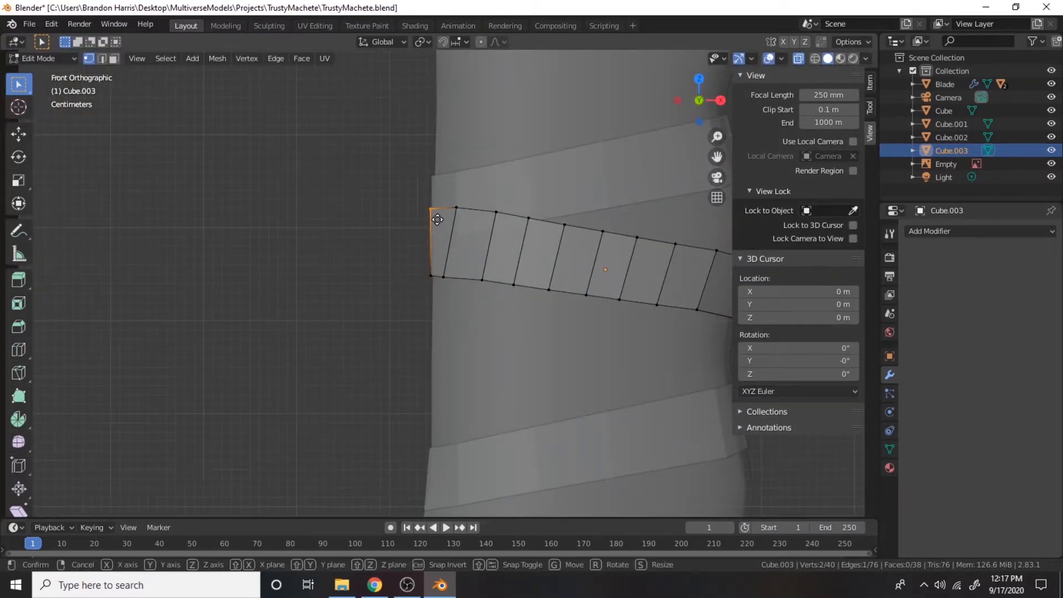
click(435, 220)
middle_drag(436, 220, 482, 268)
key(alt+z)
scroll(235, 271, up, 1)
middle_drag(235, 271, 549, 392)
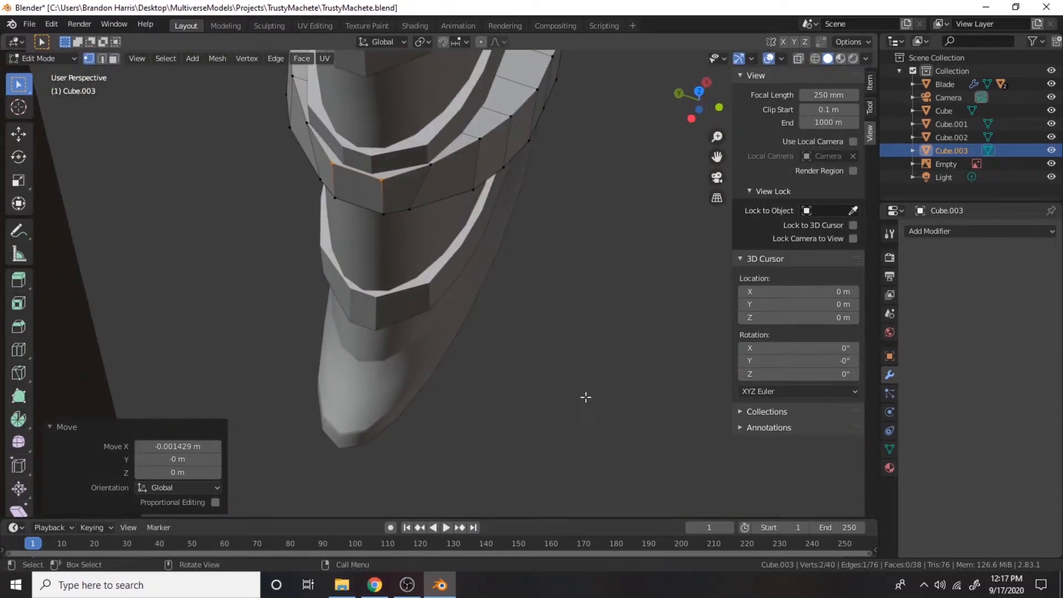
Select the second interior cross edges from the -X end and scale them to about 0.85 along Y
key(alt+z)
key(KP_1)
drag(583, 338, 596, 372)
middle_drag(450, 301, 517, 342)
key(alt+z)
key(s)
key(y)
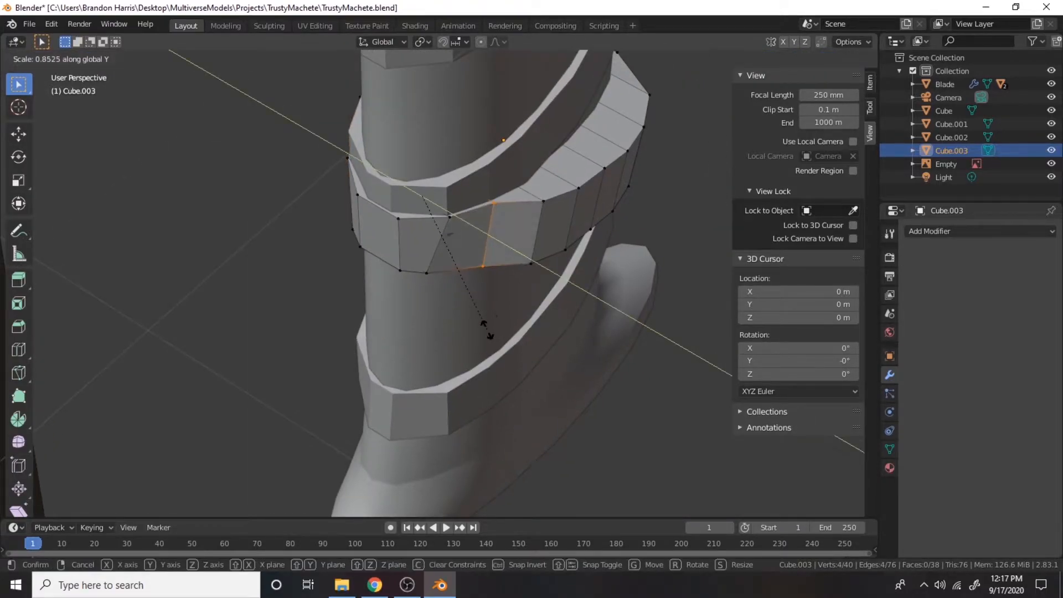
click(488, 330)
Scale the lower vertices of the second interior cross edges to 0.809 along Y
key(KP_1)
key(alt+z)
drag(511, 330, 557, 386)
key(alt+z)
middle_drag(491, 388, 560, 282)
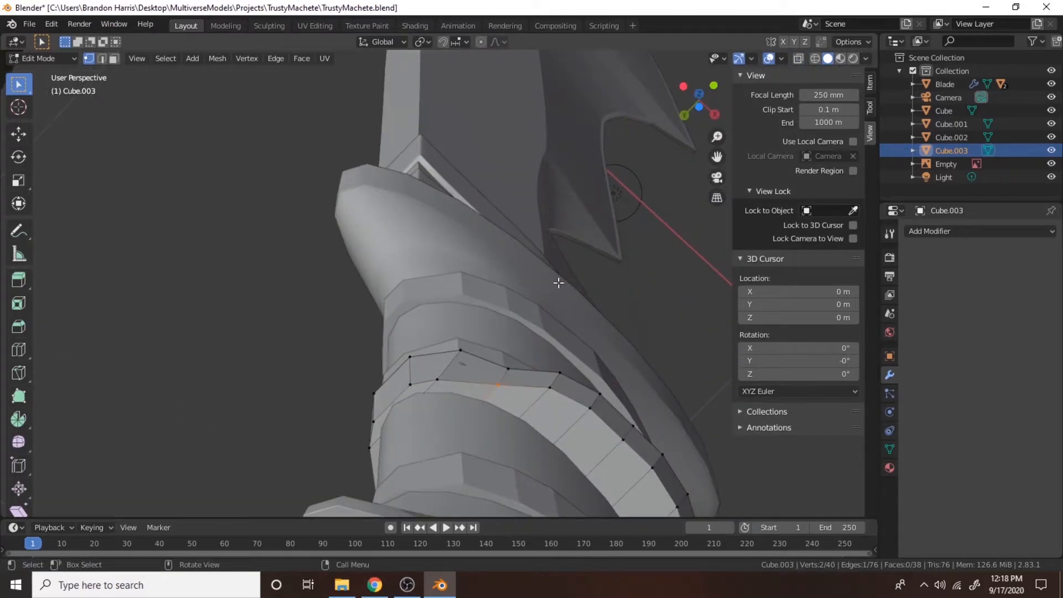
key(s)
key(y)
click(528, 313)
Scale the lower vertices of the first interior cross edges to about 0.88 along Y
key(KP_1)
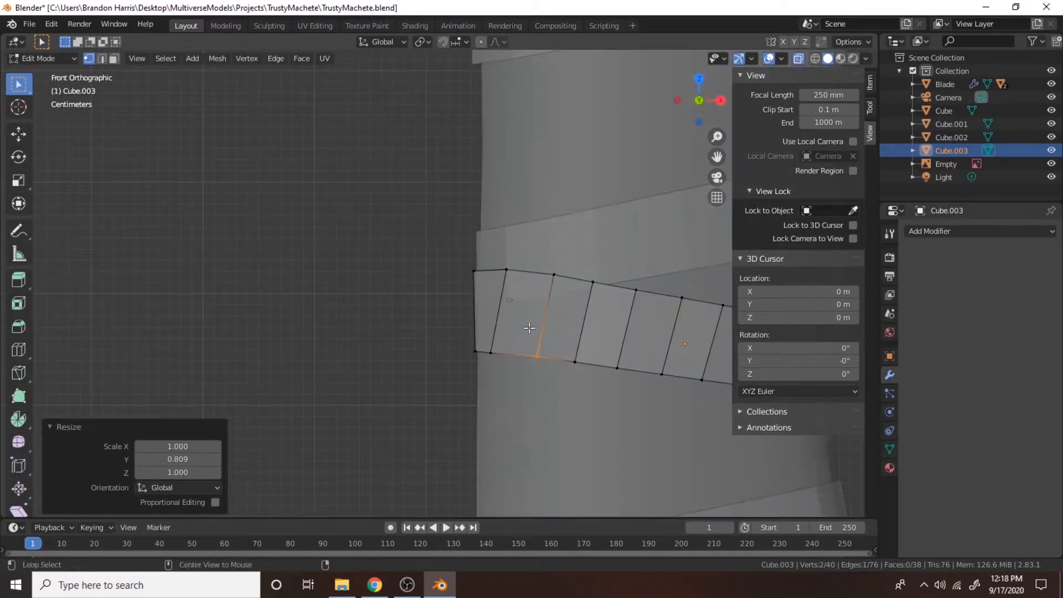
drag(512, 383, 512, 385)
middle_drag(513, 385, 572, 299)
key(alt+z)
key(s)
key(y)
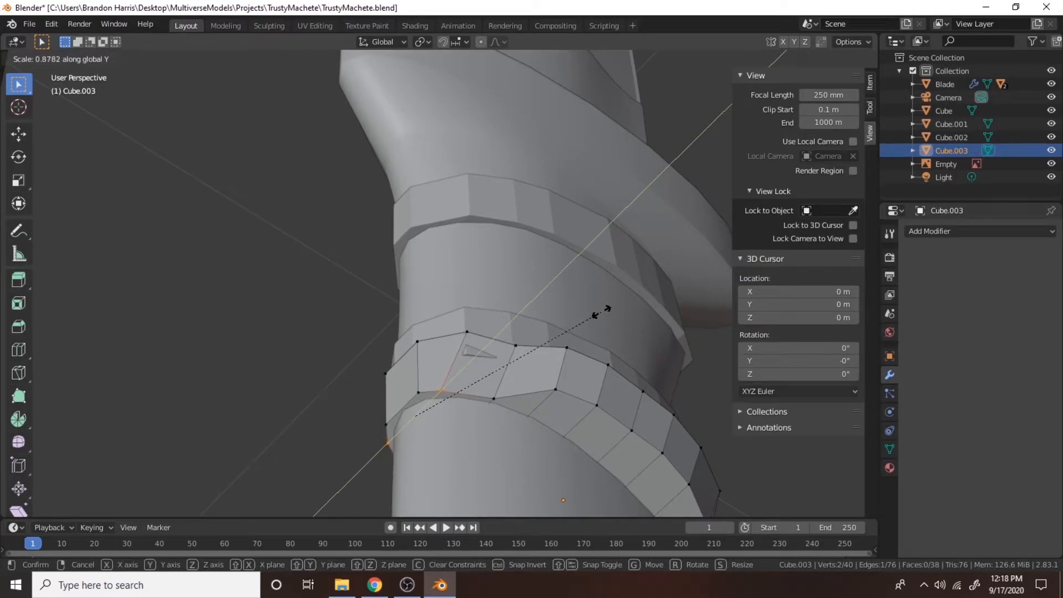
click(601, 312)
Open the crossing band Cube.001 in Edit Mode and try to narrow its protruding lower vertices along Y
key(Tab)
click(501, 326)
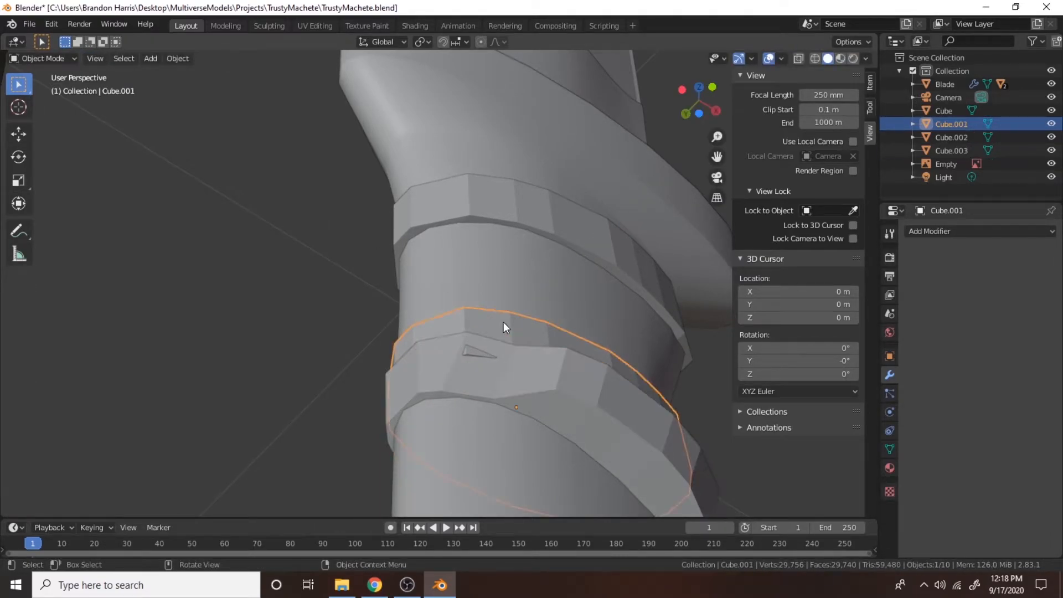
key(Tab)
key(alt+z)
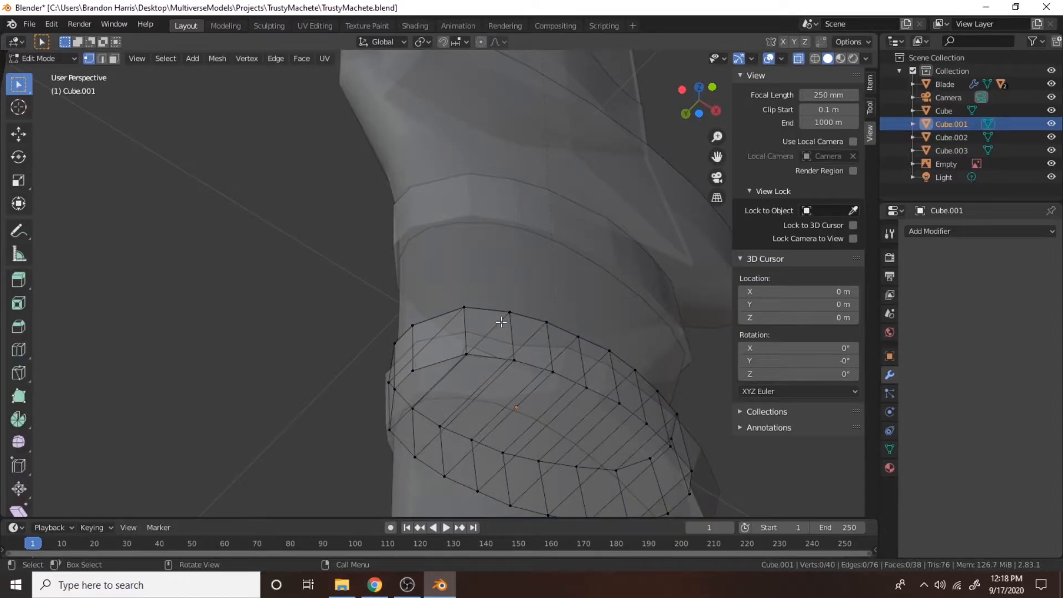
key(KP_1)
middle_drag(527, 330, 563, 288)
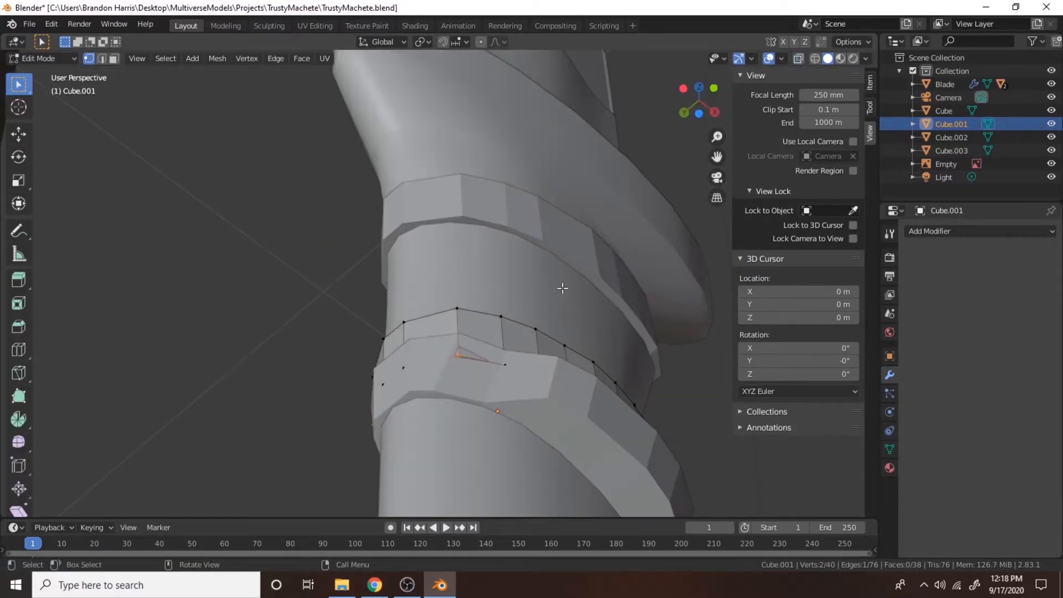
key(s)
key(y)
click(551, 299)
Try to scale the crossing band's lower vertices near the -X end to about 0.95 along Y
click(344, 330)
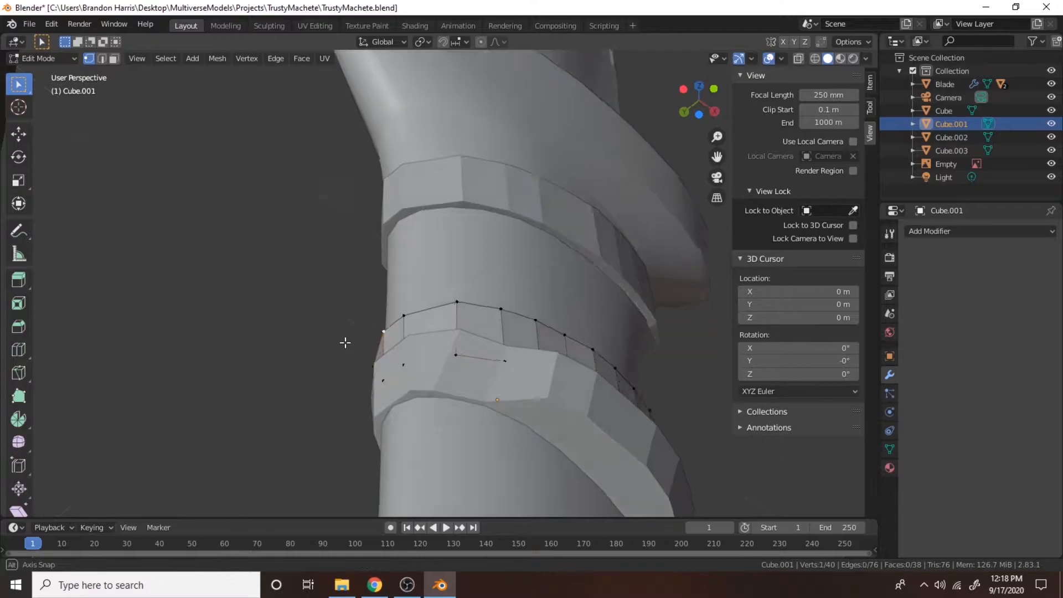
middle_drag(344, 332, 366, 400)
key(y)
click(373, 381)
middle_drag(473, 375, 582, 297)
key(s)
key(y)
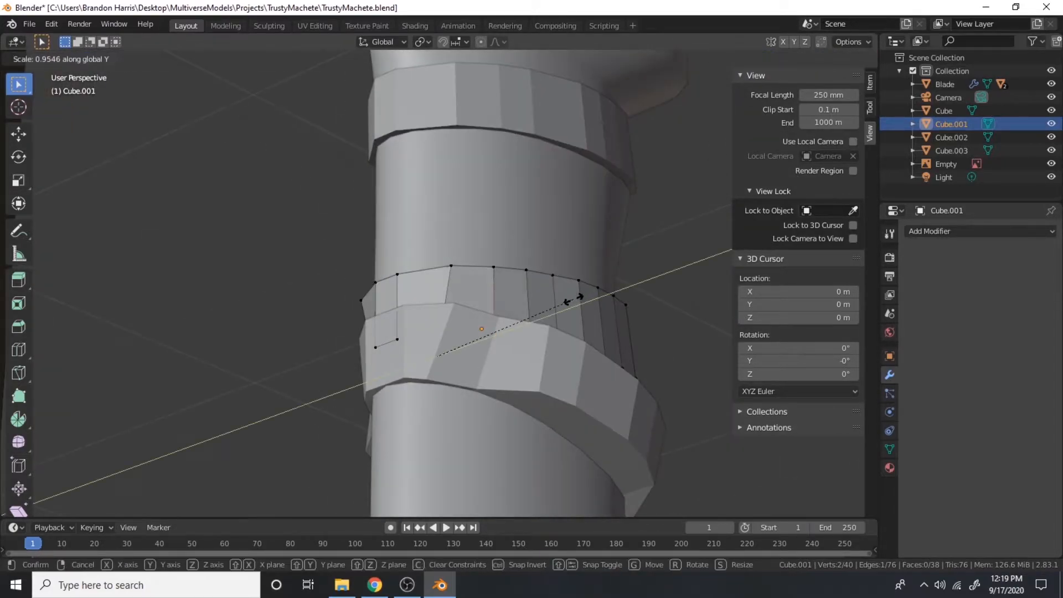
click(580, 297)
Try to shift the crossing band's lower vertices at the -X end along X
click(244, 322)
middle_drag(245, 322, 212, 357)
key(alt+z)
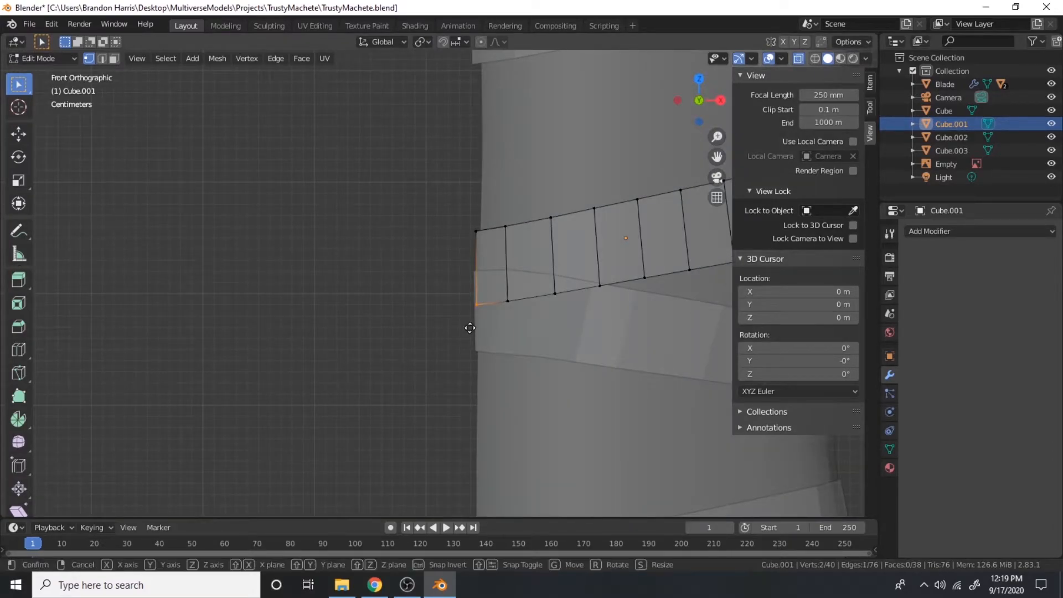
key(x)
click(472, 327)
middle_drag(471, 327, 486, 334)
key(alt+z)
Undo the vertex edits on the crossing band Cube.001 and return to Object Mode
click(279, 344)
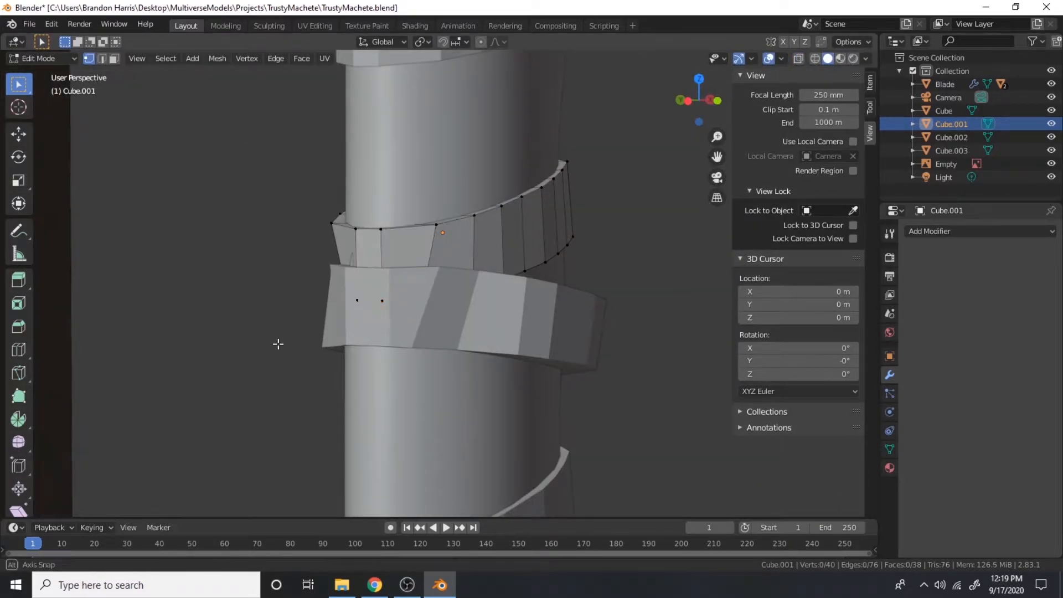
middle_drag(278, 343, 295, 358)
key(ctrl+z)
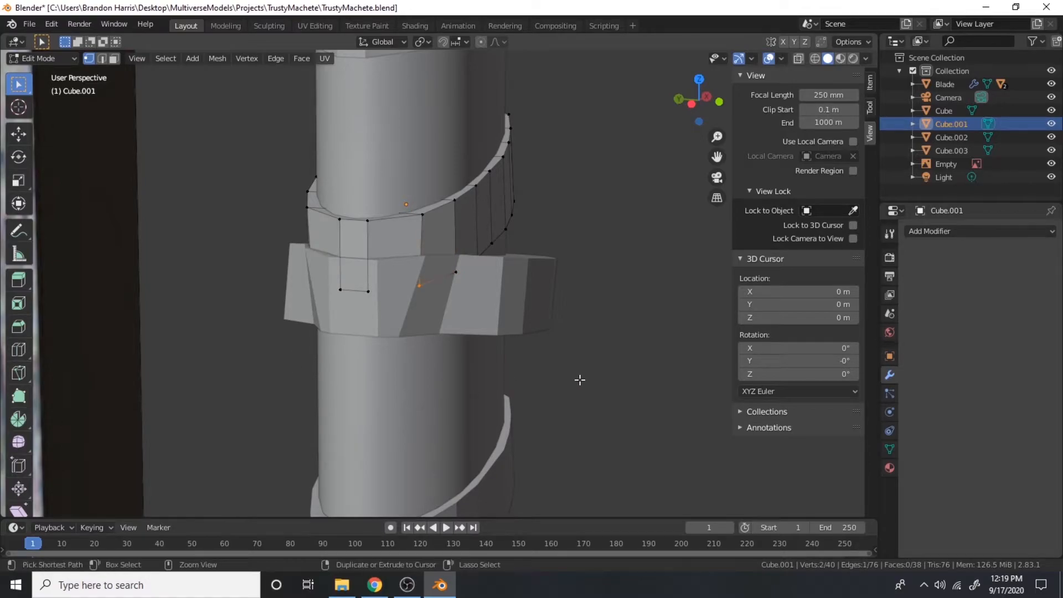
key(Tab)
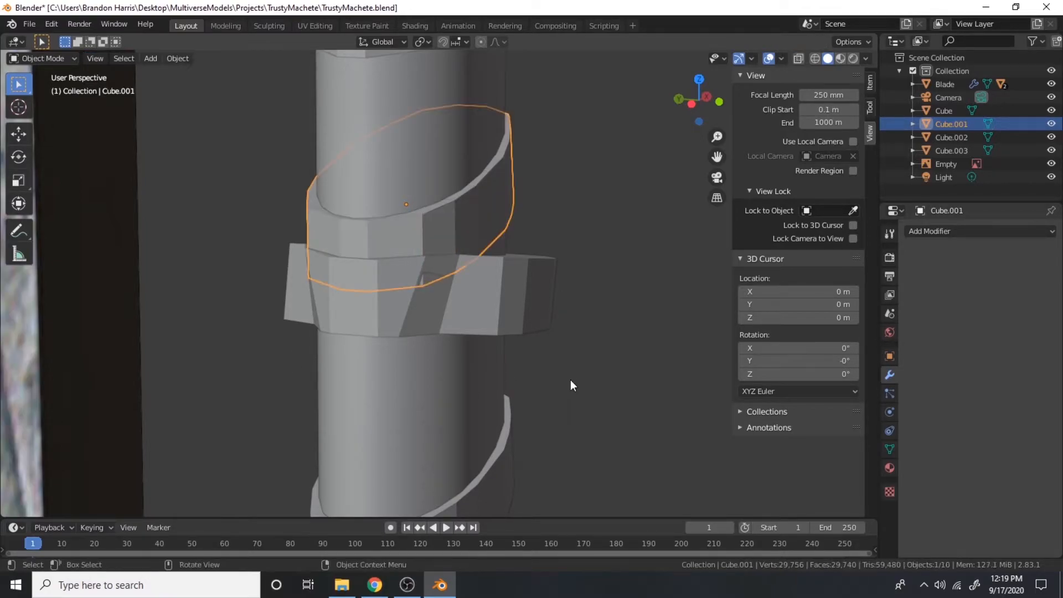
Reopen the reversed band Cube.003 in Edit Mode and scale its third interior cross edges from the -X end to 0.783 along Y
click(473, 328)
key(Tab)
middle_drag(539, 339, 495, 257)
scroll(538, 208, up, 3)
scroll(539, 208, down, 2)
key(KP_1)
scroll(538, 208, down, 2)
key(alt+z)
drag(429, 197, 465, 328)
middle_drag(432, 351, 506, 294)
key(alt+z)
key(s)
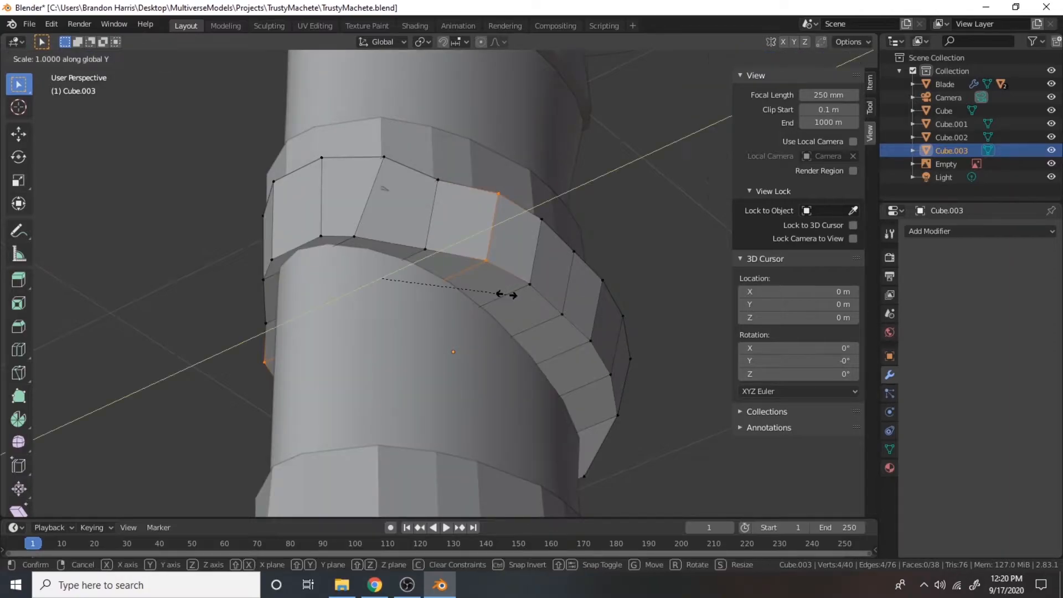
key(y)
click(477, 305)
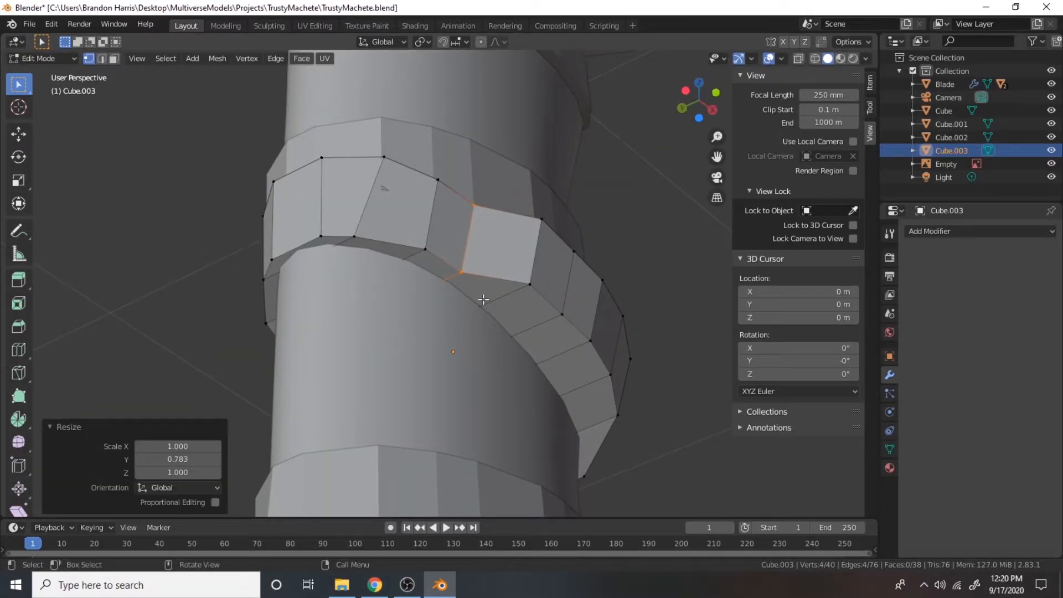
Select the fourth interior cross edges from the -X end and scale them inward along Y to hug the handle
key(KP_1)
key(alt+z)
drag(480, 183, 521, 315)
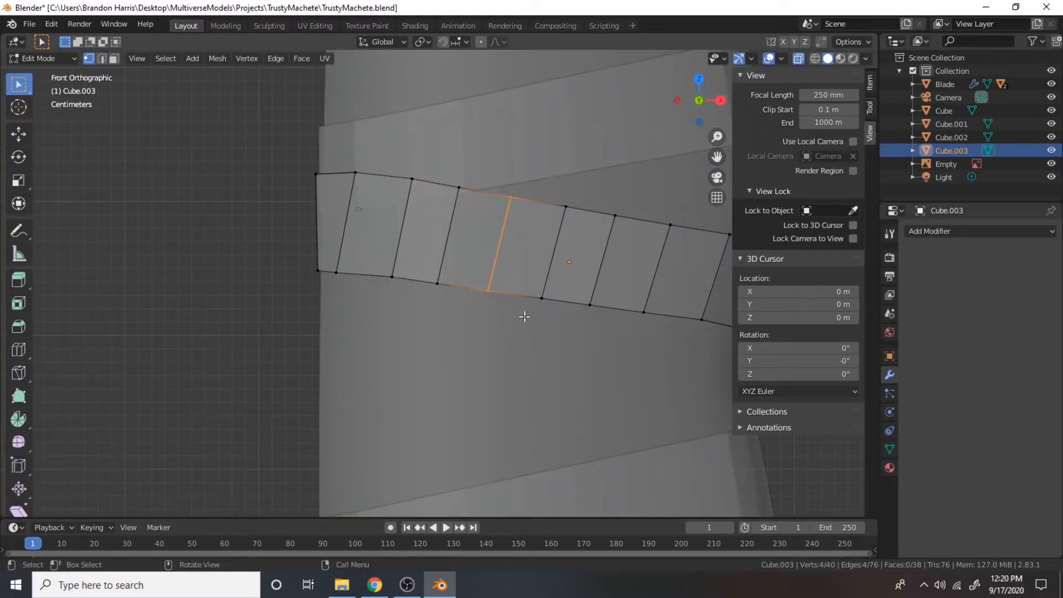
middle_drag(524, 316, 566, 271)
key(alt+z)
key(s)
key(y)
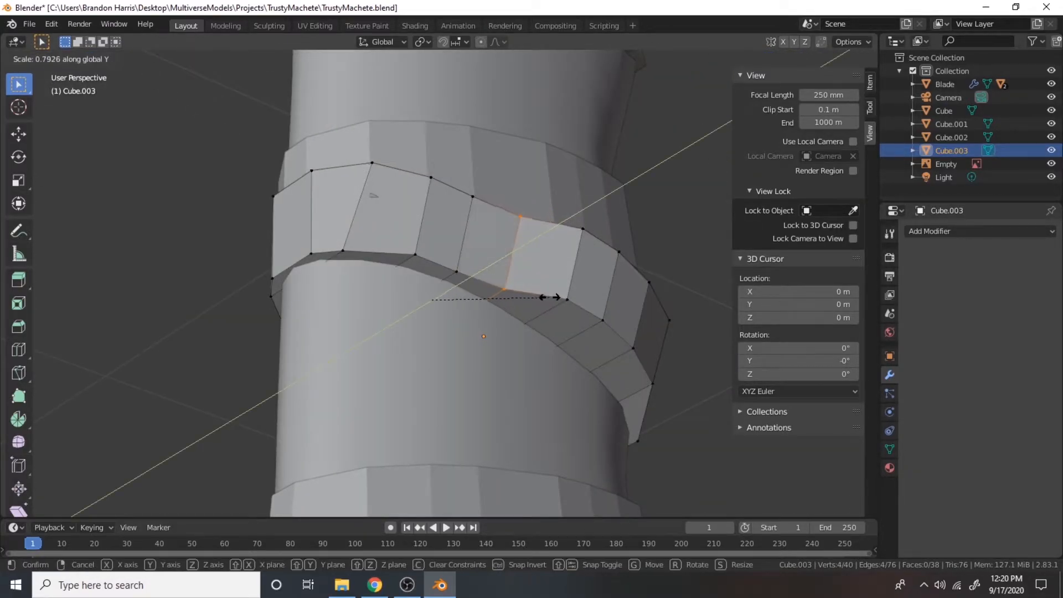
click(532, 314)
Scale the fifth interior cross edges from the -X end to 0.653 along Y
middle_drag(532, 314, 288, 347)
key(KP_1)
key(alt+z)
drag(536, 191, 570, 305)
key(alt+z)
middle_drag(571, 305, 586, 244)
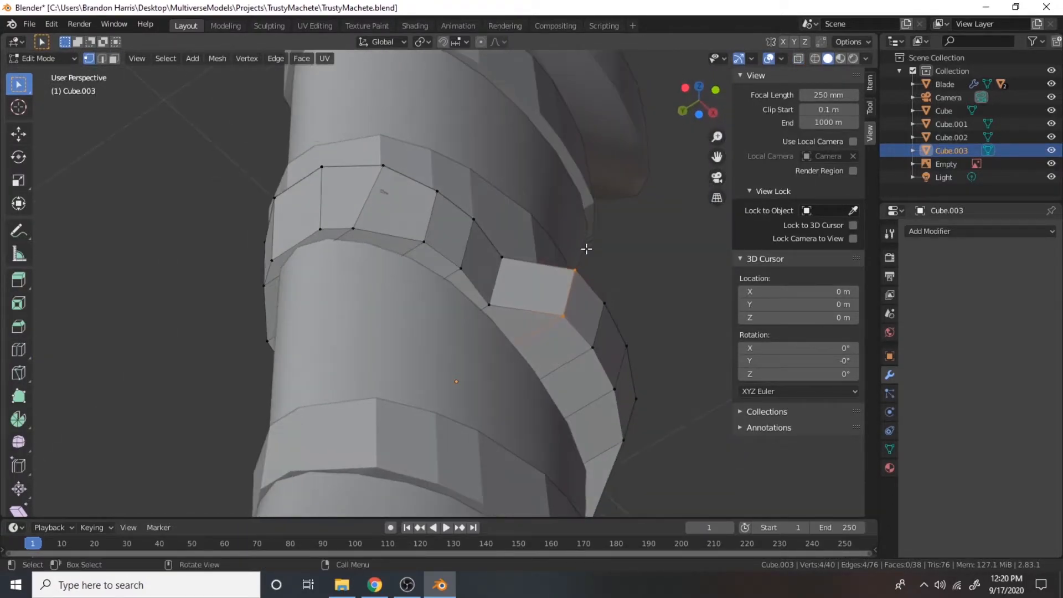
key(s)
key(y)
click(537, 293)
Select the sixth interior cross edges from the -X end and narrow them along Y towards the handle
middle_drag(537, 292, 498, 310)
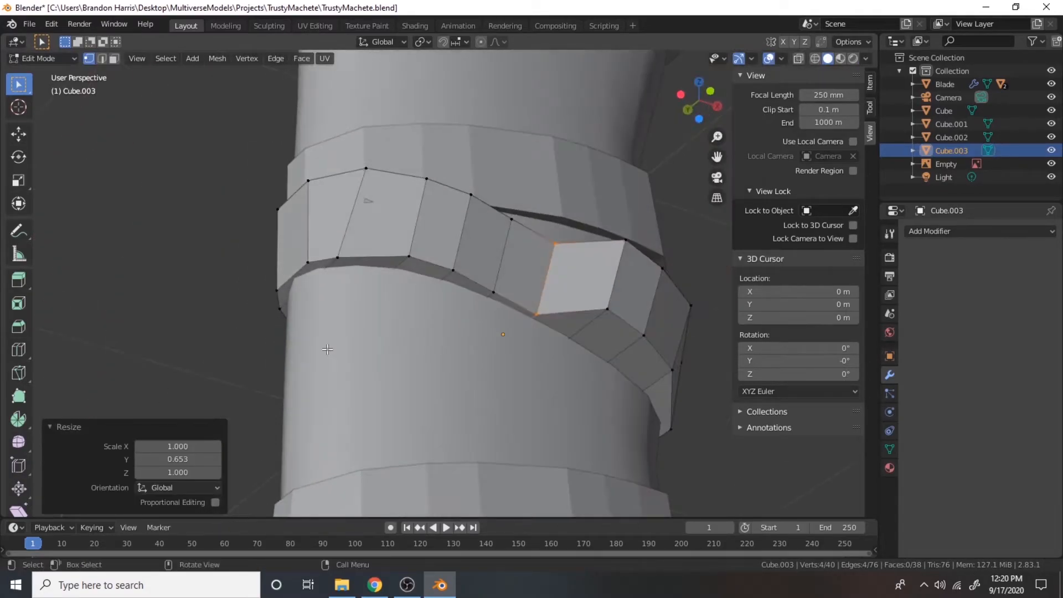
key(KP_1)
middle_drag(625, 356, 570, 339)
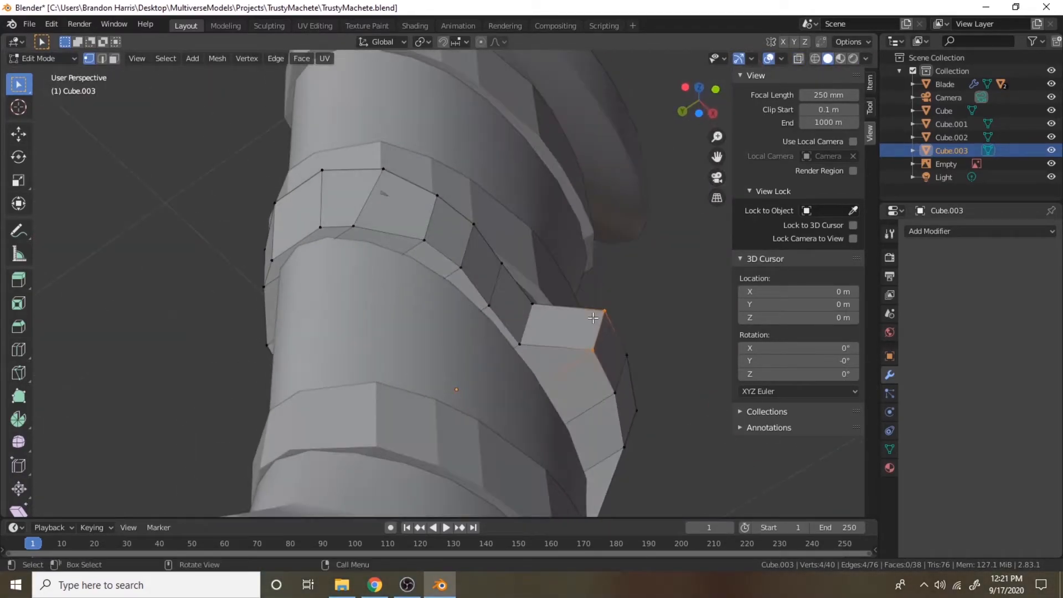
key(s)
key(y)
click(541, 372)
Scale the seventh interior cross edges from the -X end to 0.624 along Y
middle_drag(540, 372, 586, 275)
key(KP_1)
key(alt+z)
drag(645, 210, 674, 357)
middle_drag(679, 348, 727, 302)
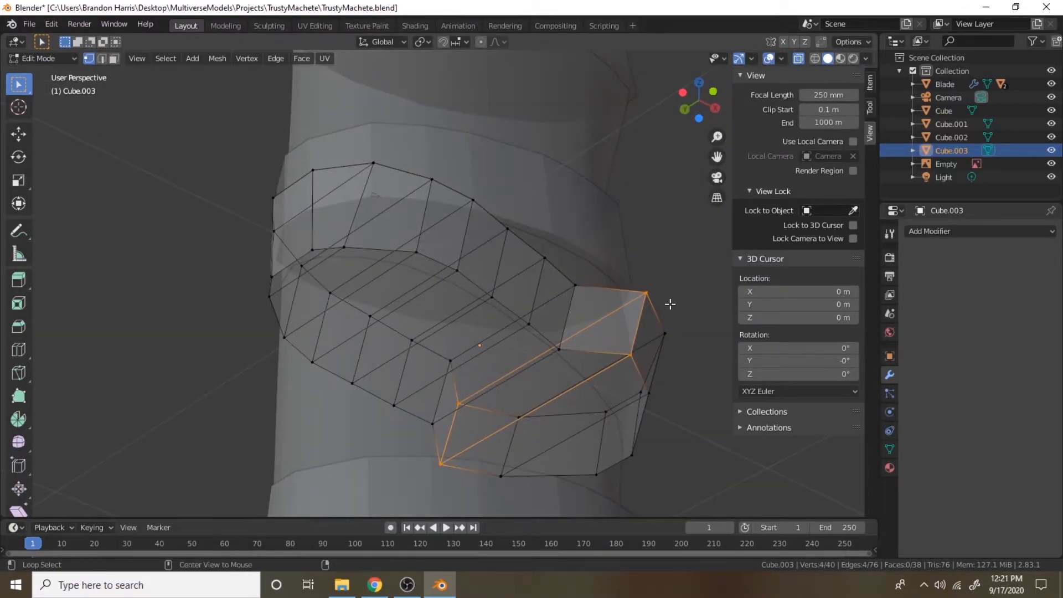
key(alt+z)
scroll(513, 238, down, 5)
key(s)
key(y)
click(482, 277)
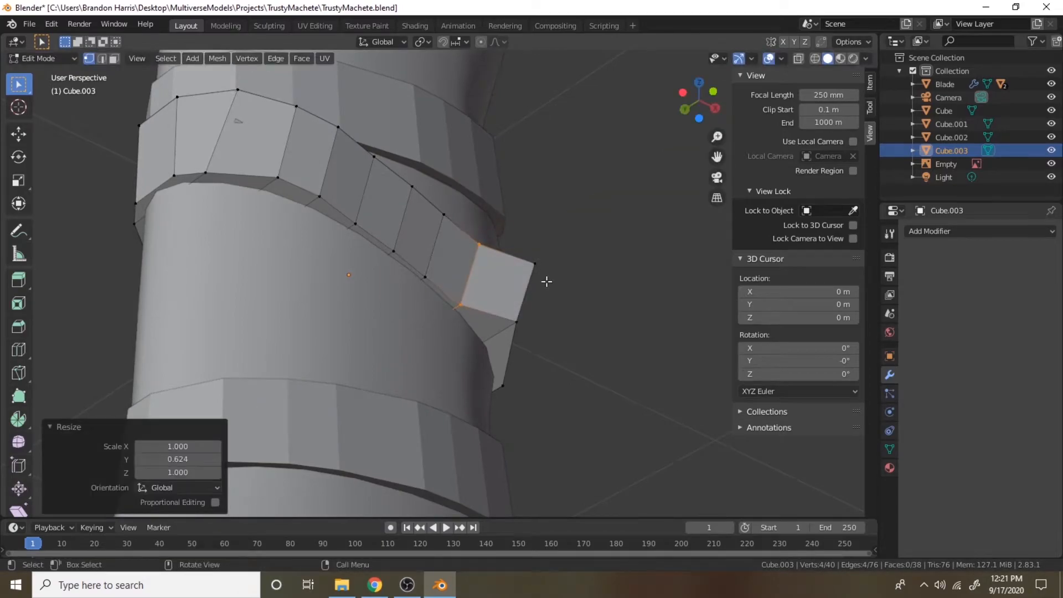
Scale the reversed band's last interior cross edges before the +X end to 0.643 along Y and leave Edit Mode
key(KP_1)
key(alt+z)
key(alt+z)
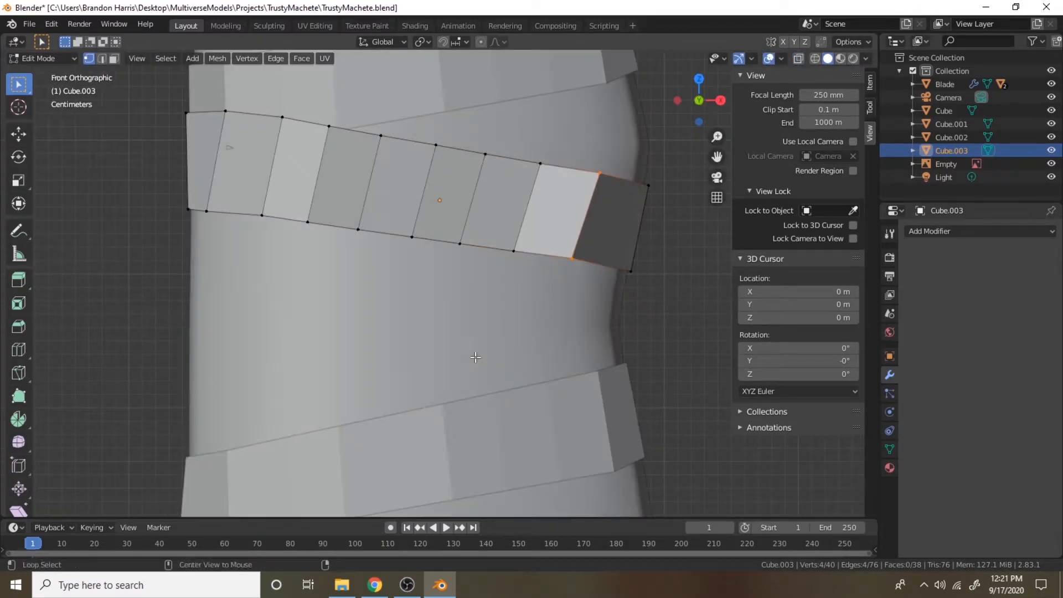
middle_drag(418, 349, 459, 288)
key(s)
key(y)
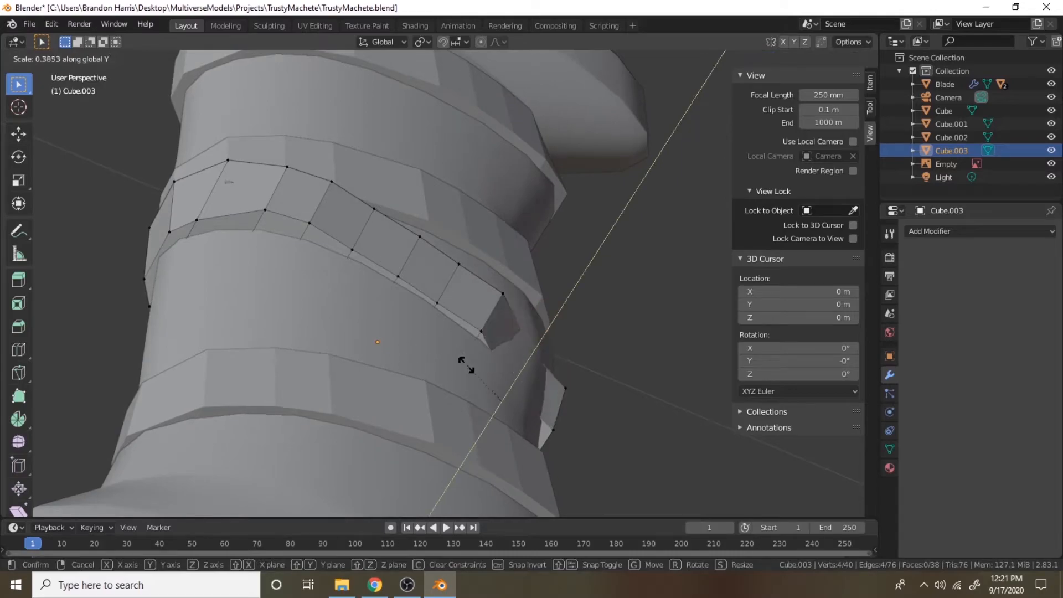
click(443, 338)
scroll(368, 408, down, 6)
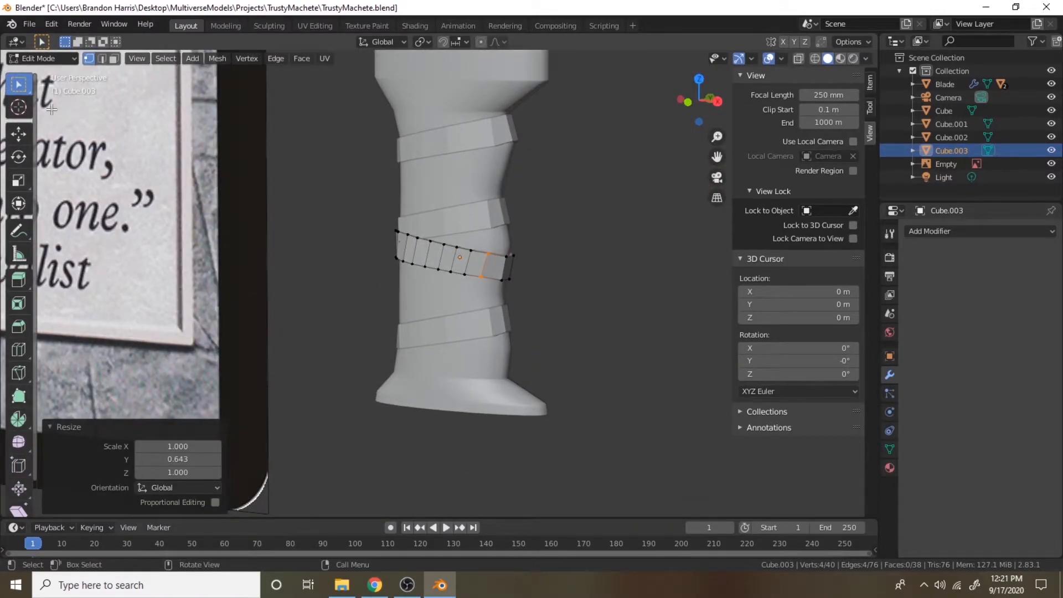
scroll(529, 205, up, 2)
scroll(531, 211, down, 1)
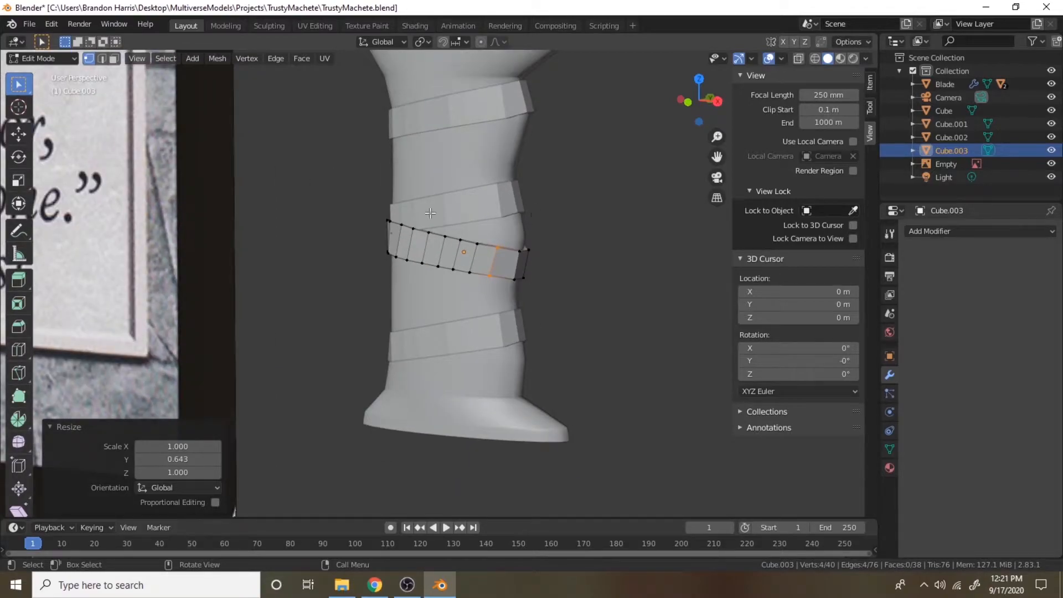
key(Tab)
Examine how the four bands sit around the handle from the other side
click(516, 192)
middle_drag(516, 192, 248, 327)
click(279, 250)
scroll(279, 249, down, 1)
scroll(249, 327, up, 4)
scroll(541, 282, down, 3)
middle_drag(541, 282, 495, 227)
scroll(490, 351, up, 4)
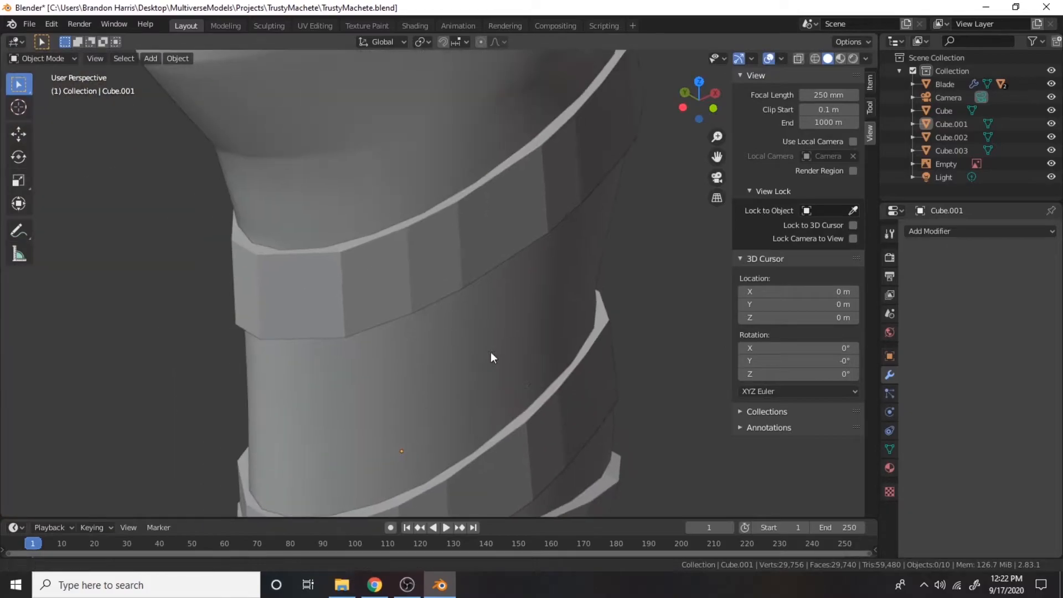
Select all four handle bands and join them into one object
click(411, 279)
scroll(410, 275, down, 3)
click(490, 315)
shift+click(485, 240)
shift+click(510, 486)
shift+click(501, 437)
right_click(494, 415)
click(461, 369)
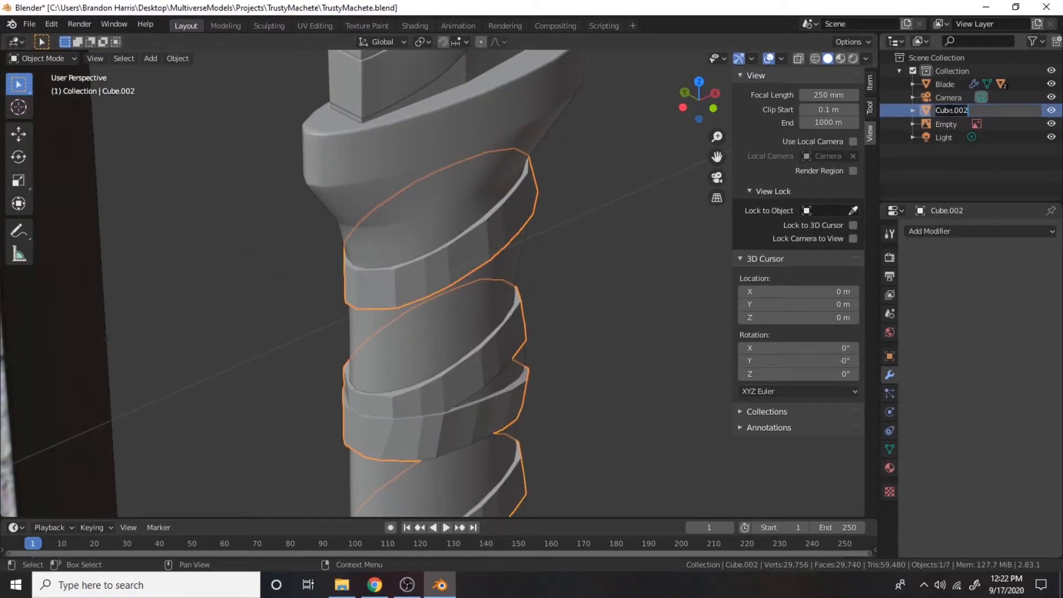
click(950, 110)
text(hANDLEwRAP)
key(Return)
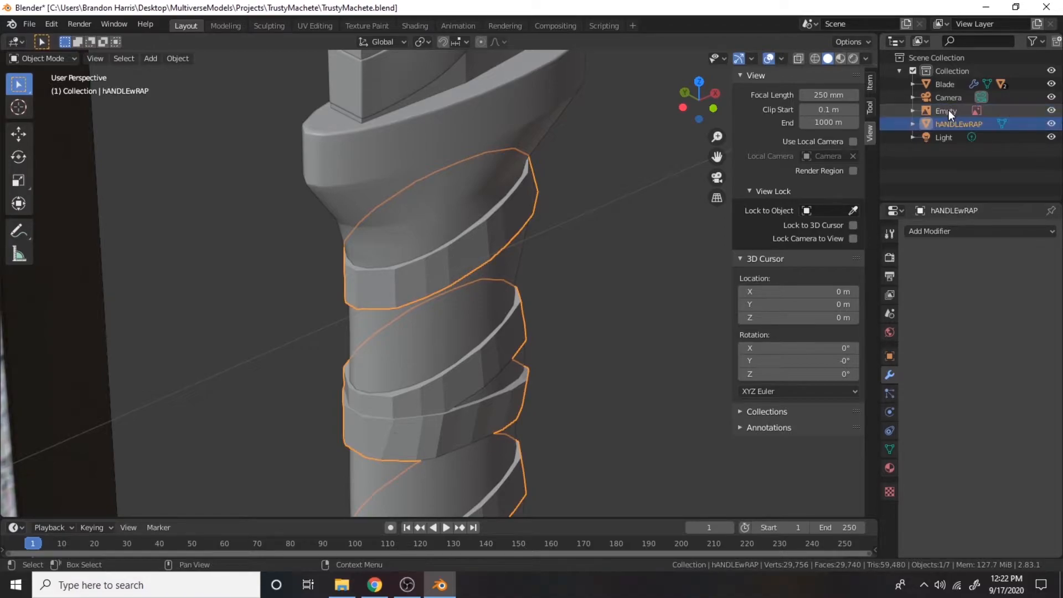
Rename the joined band object to HandleWrap and save the file
double_click(971, 121)
text(HandleWrap)
key(Return)
key(ctrl+s)
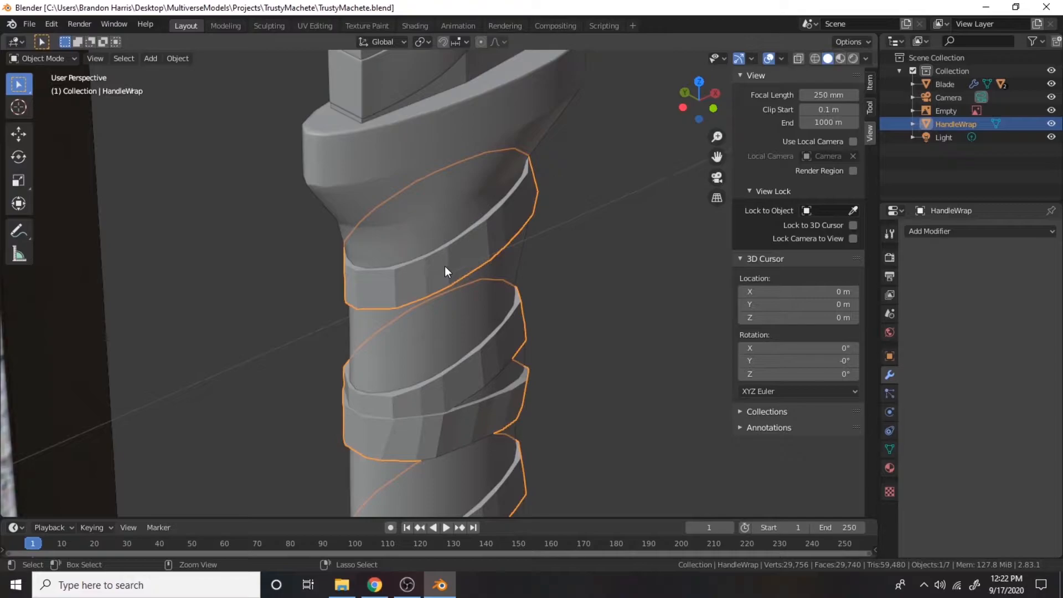
Add supporting loop cuts to the topmost band close to its upper and lower rims, with factors 0.805 and -0.900
key(Tab)
key(Tab)
key(Tab)
key(alt+a)
key(ctrl+r)
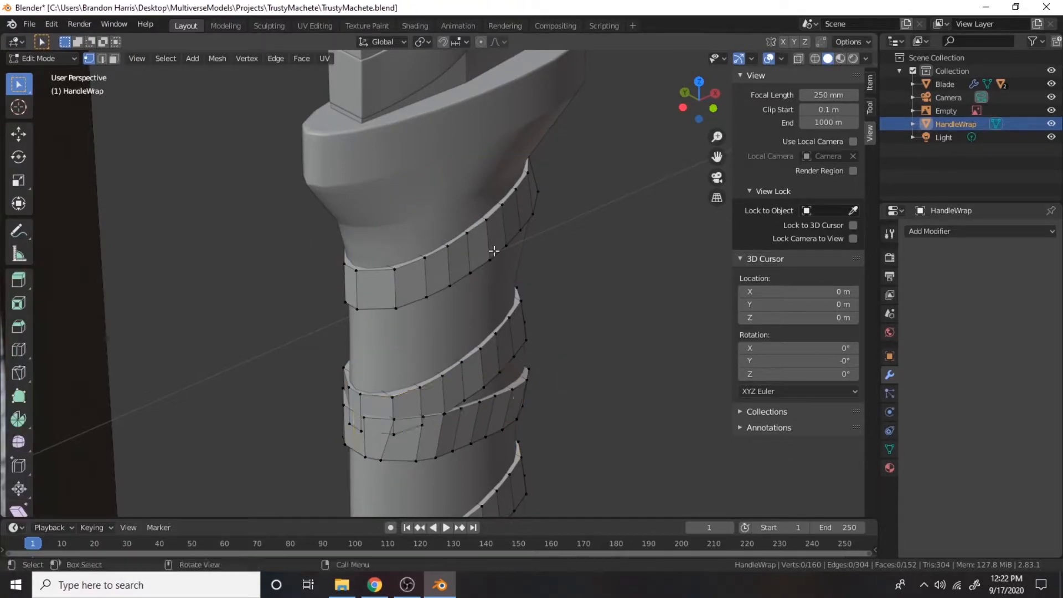
click(452, 246)
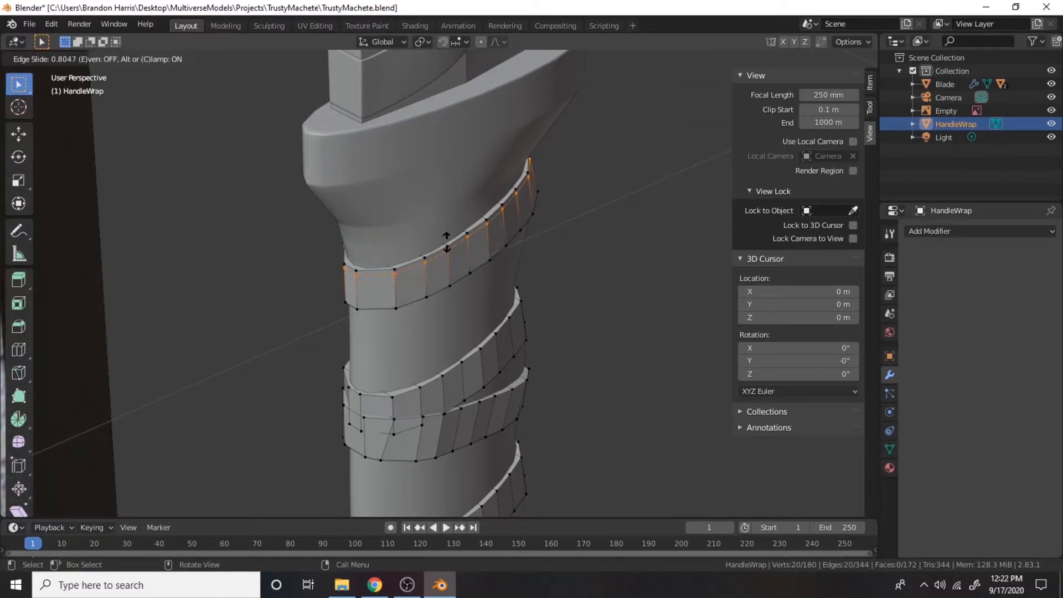
click(446, 241)
key(g)
key(g)
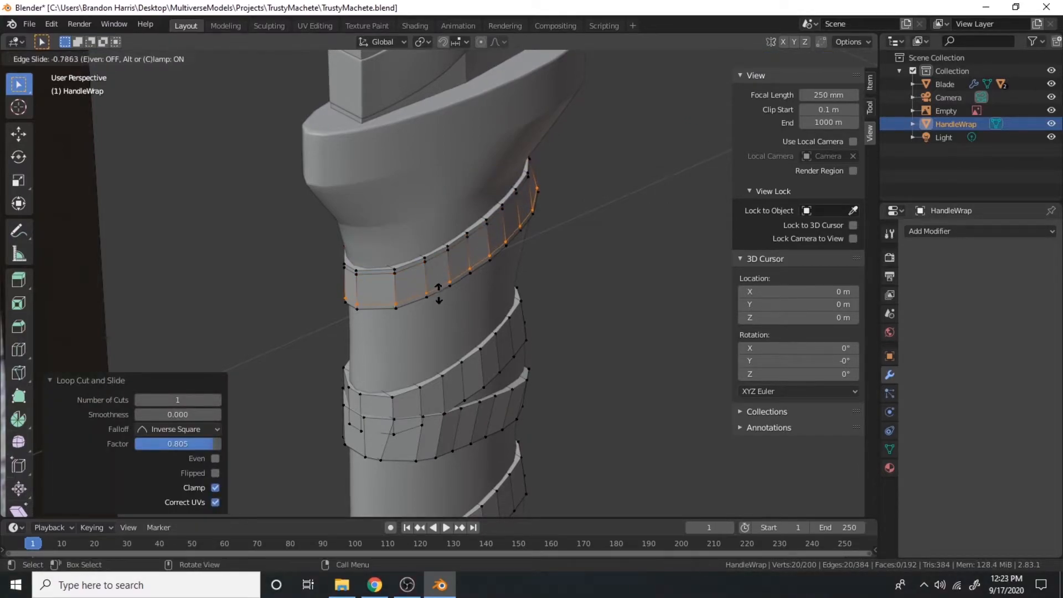
click(439, 300)
Add loop cuts at both sides of the topmost band's narrow corner strip, with factors 0.946 and -0.932
scroll(440, 296, up, 4)
mouse_move(440, 288)
middle_down()
mouse_move(441, 228)
mouse_move(501, 238)
mouse_move(436, 305)
middle_up()
key(ctrl+r)
click(324, 265)
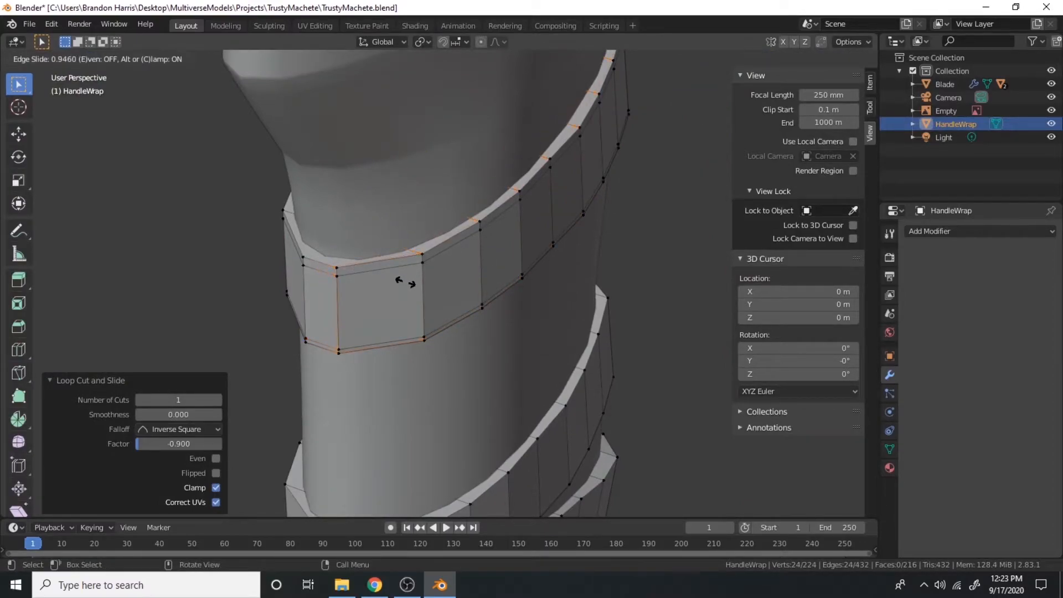
click(405, 282)
key(ctrl+r)
click(320, 261)
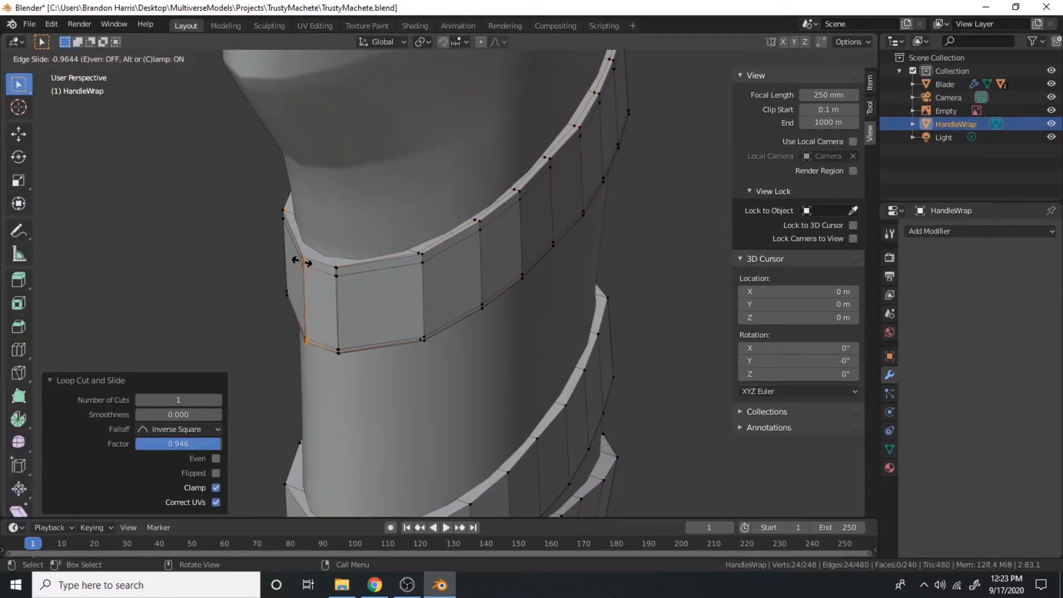
click(303, 261)
Add loop cuts close to the upper and lower rims of the second band, with factors 0.940 and -0.928
middle_drag(560, 356, 286, 270)
key(ctrl+r)
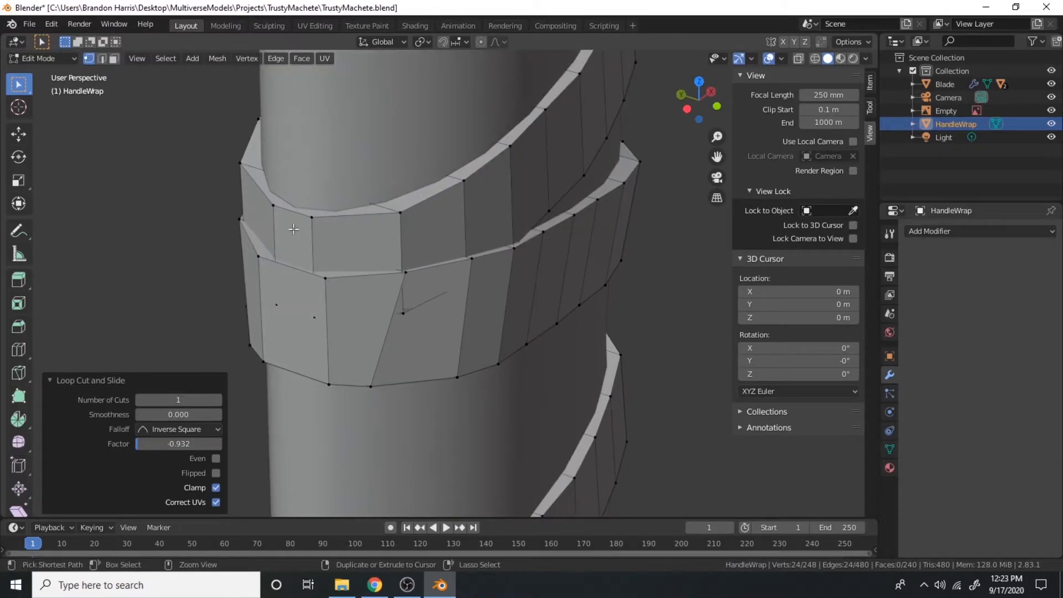
click(308, 238)
key(ctrl+r)
click(323, 203)
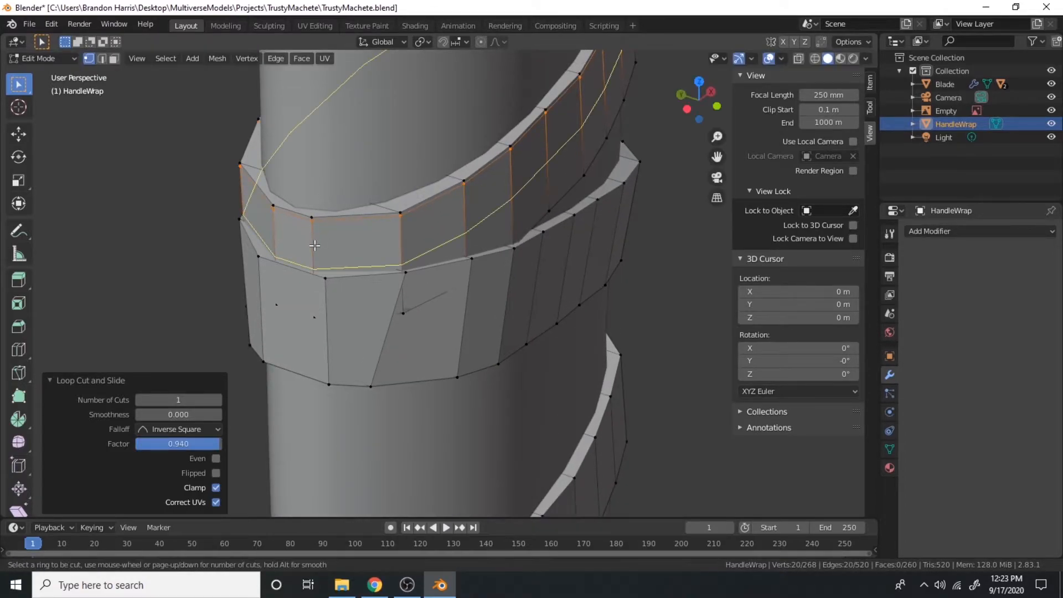
click(310, 290)
Add loop cuts at both sides of the second band's narrow corner strip, sliding each close to its neighbouring corner edge
key(ctrl+r)
click(303, 219)
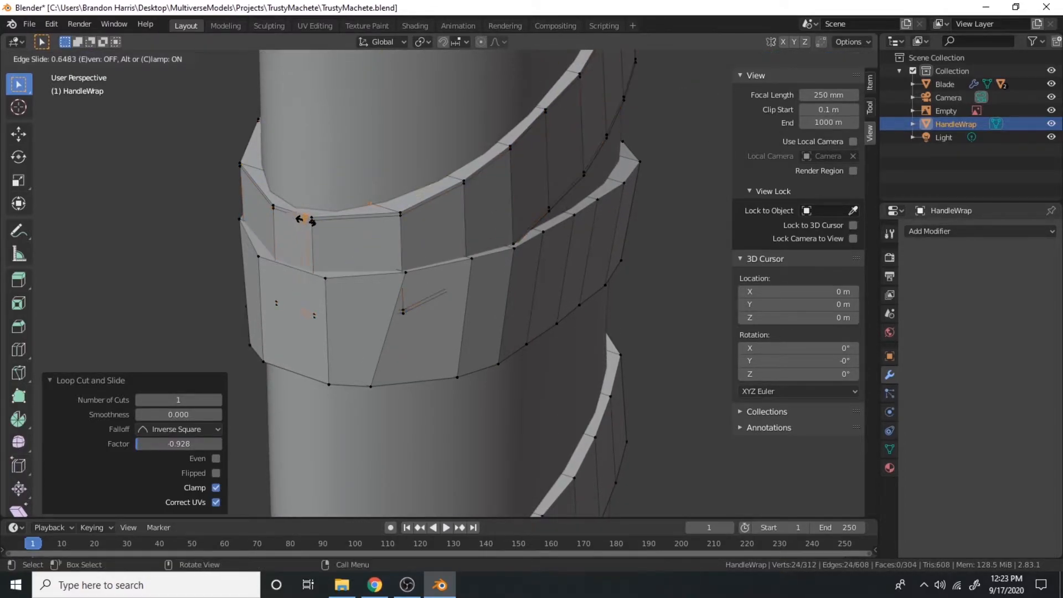
click(311, 222)
key(ctrl+r)
click(273, 205)
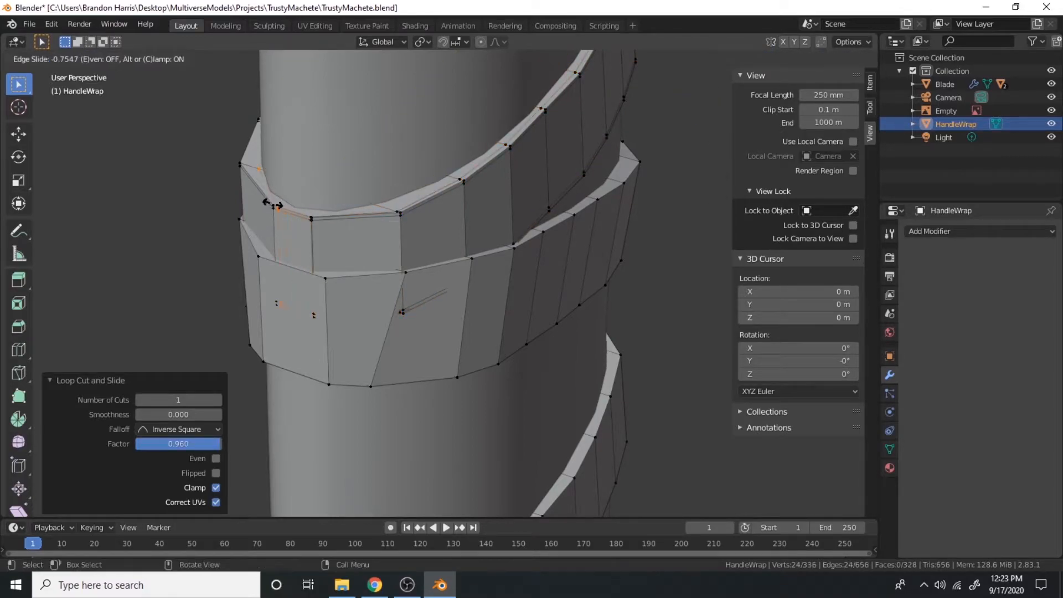
click(274, 205)
Add loop cuts close to the reversed band's upper and lower rims, with factors -0.946 and 0.930
key(ctrl+r)
click(339, 372)
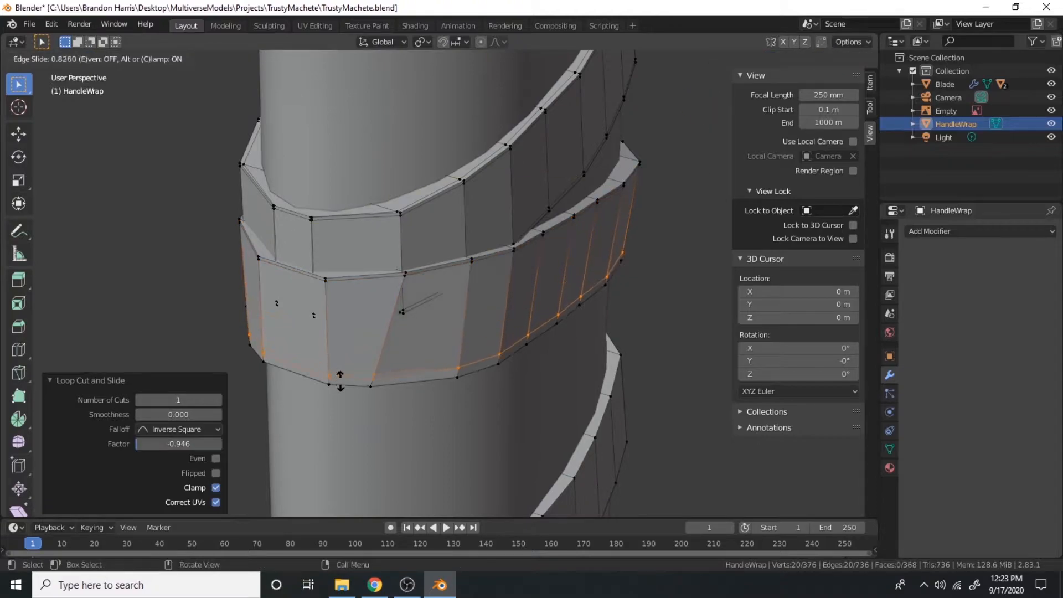
click(340, 379)
Add loop cuts at both sides of the reversed band's corner strip, with factors 0.957 and -0.930
key(ctrl+r)
click(318, 297)
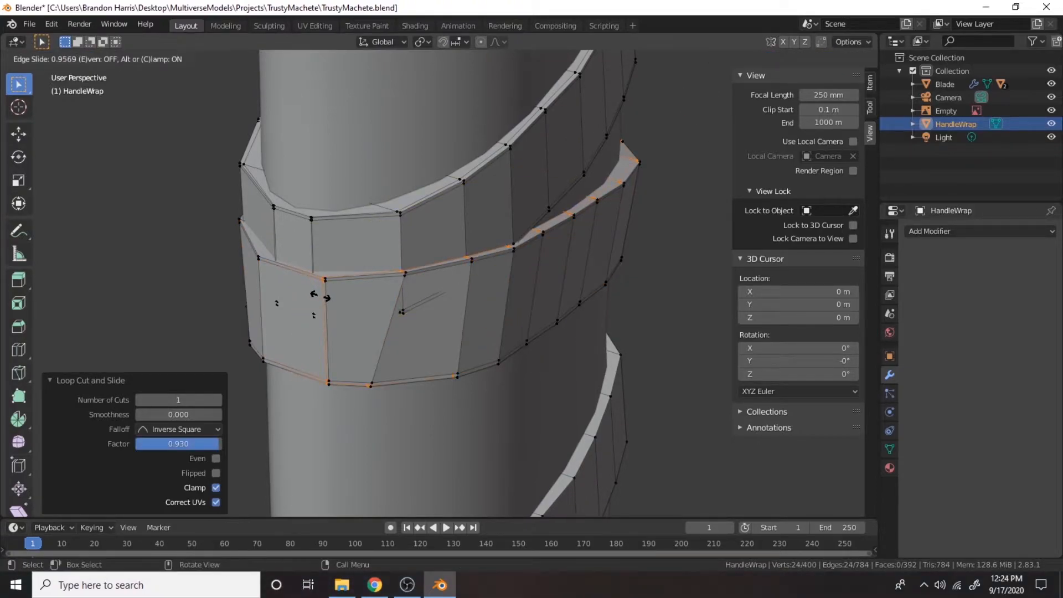
click(320, 296)
key(ctrl+r)
click(277, 290)
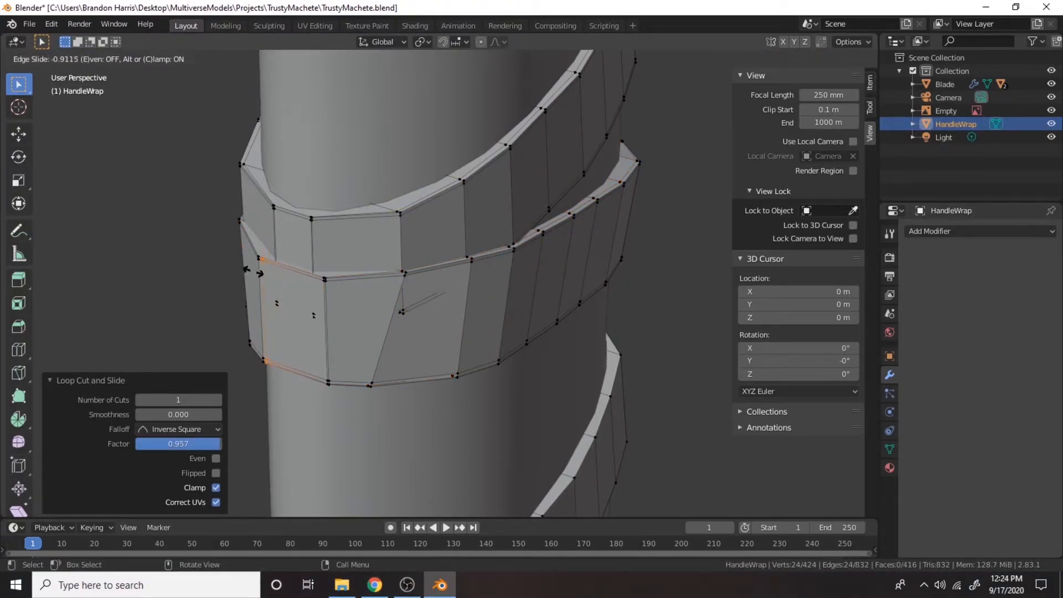
click(252, 271)
Add loop cuts close to the upper and lower rims of the lowest band, with factors of about 0.978 and -0.930
scroll(399, 288, down, 3)
shift+middle_drag(455, 302, 456, 154)
scroll(410, 211, up, 4)
key(ctrl+r)
click(293, 323)
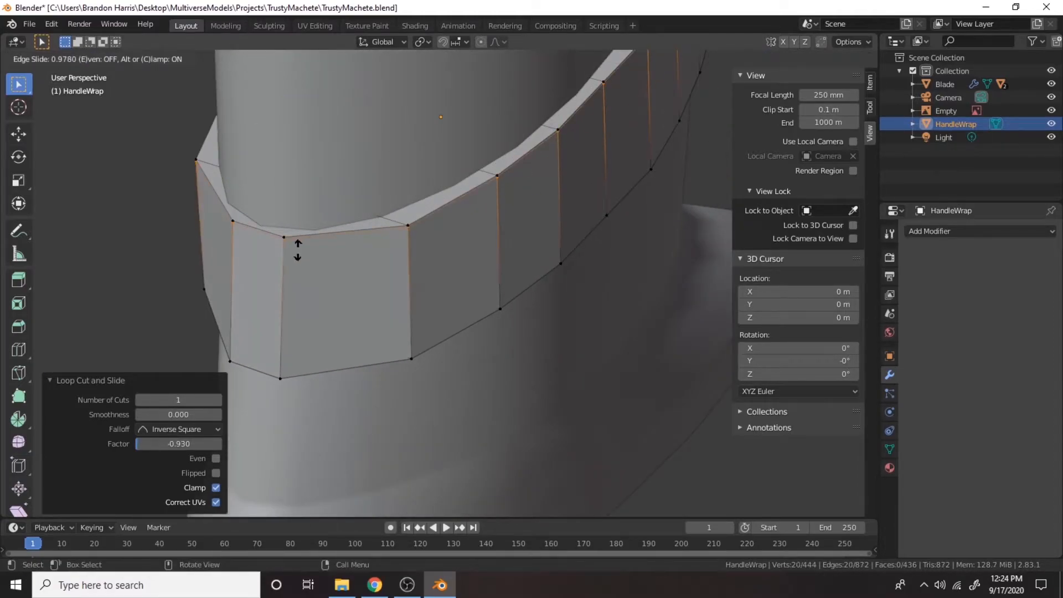
click(297, 250)
key(ctrl+r)
click(280, 297)
click(287, 349)
Add loop cuts at both sides of the lowest band's narrow corner strip, sliding the second to factor -0.960
key(ctrl+r)
click(274, 243)
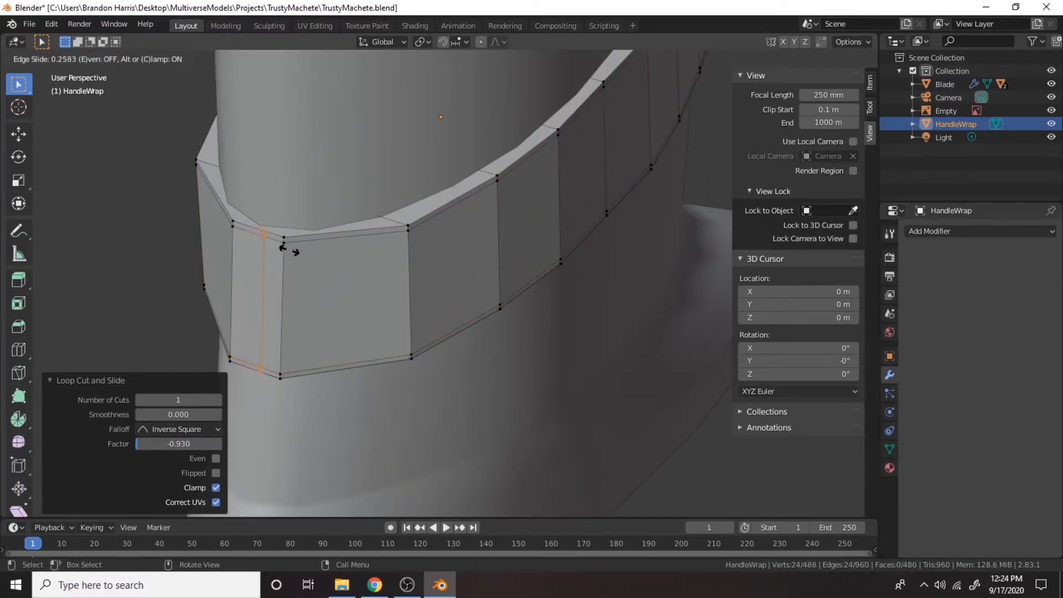
click(382, 277)
key(ctrl+r)
click(220, 228)
click(227, 233)
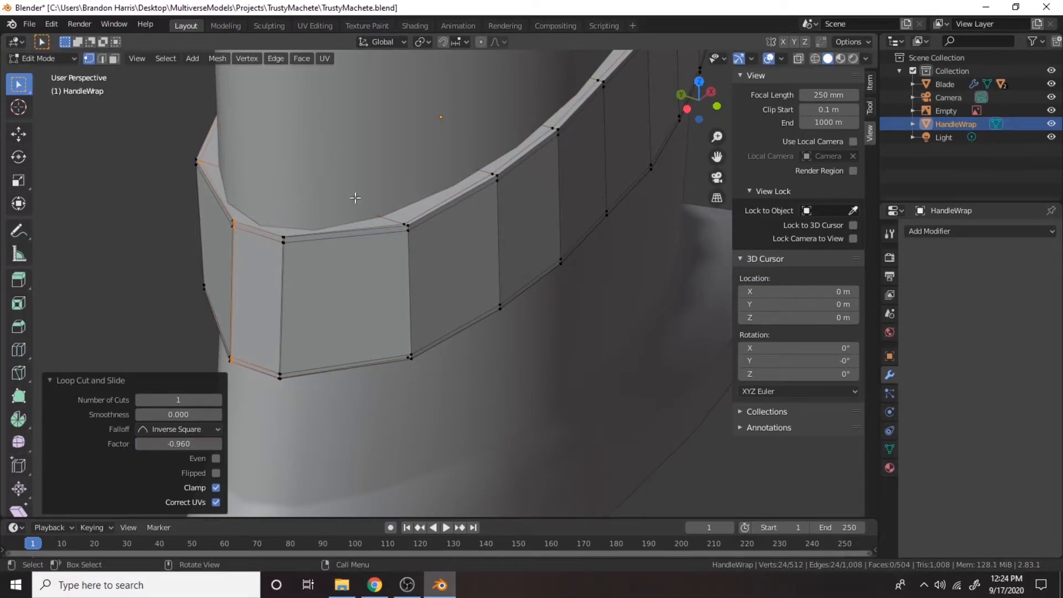
Return to Object Mode and add a Subdivision Surface modifier to HandleWrap
scroll(377, 132, down, 5)
key(Tab)
click(975, 233)
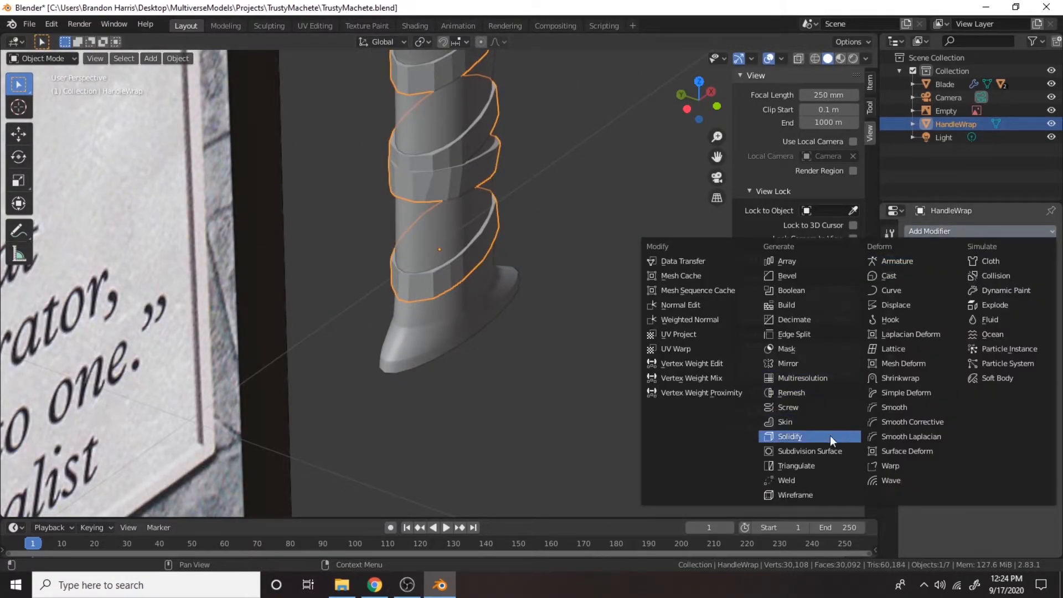
click(811, 451)
click(551, 404)
Set HandleWrap's subdivision levels to 3 for both viewport and render, and save the file
scroll(548, 404, down, 2)
shift+middle_drag(546, 403, 504, 390)
scroll(427, 290, up, 5)
click(427, 290)
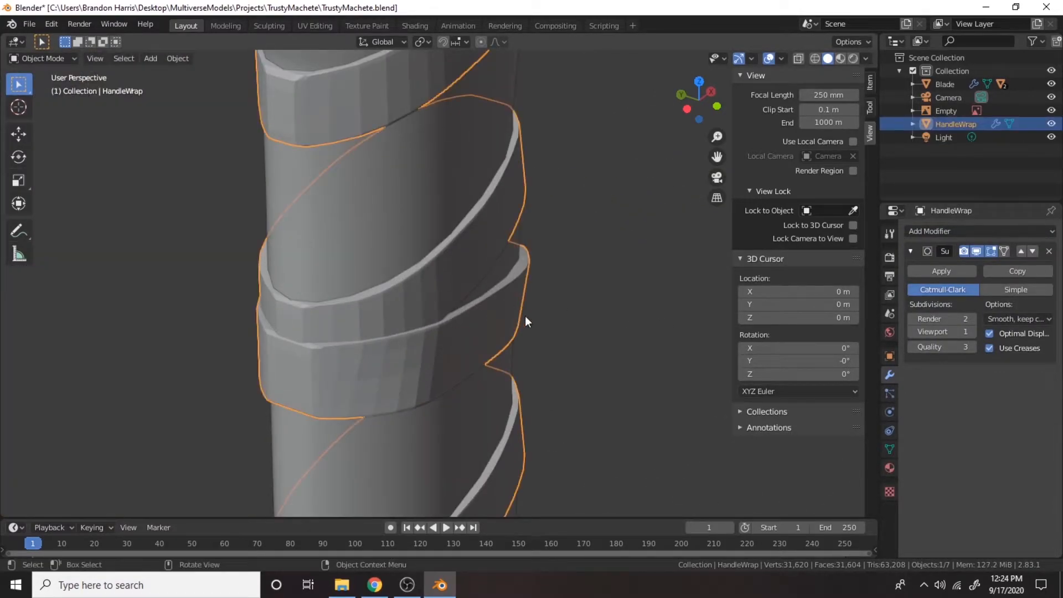
click(972, 333)
click(973, 333)
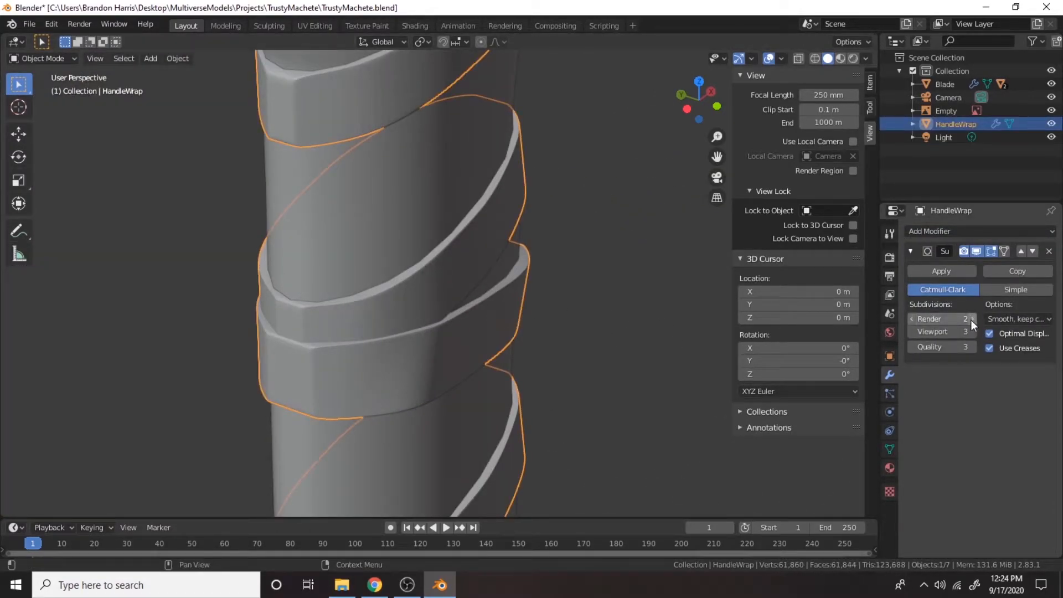
scroll(646, 312, down, 5)
click(647, 312)
middle_drag(643, 311, 502, 360)
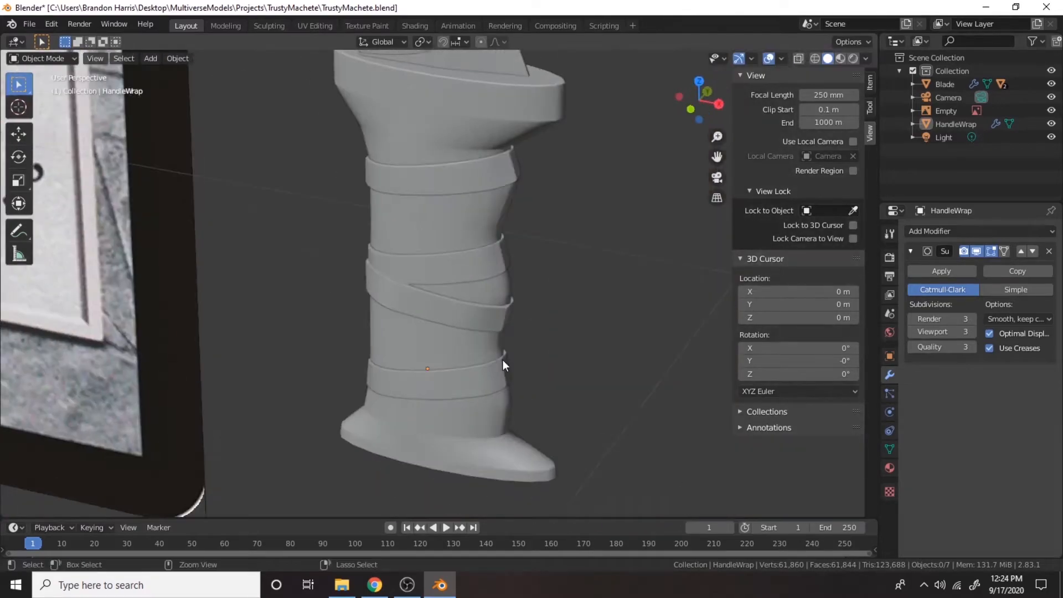
key(ctrl+s)
Parent HandleWrap to the blade, leaving only the blade selected
scroll(570, 335, down, 5)
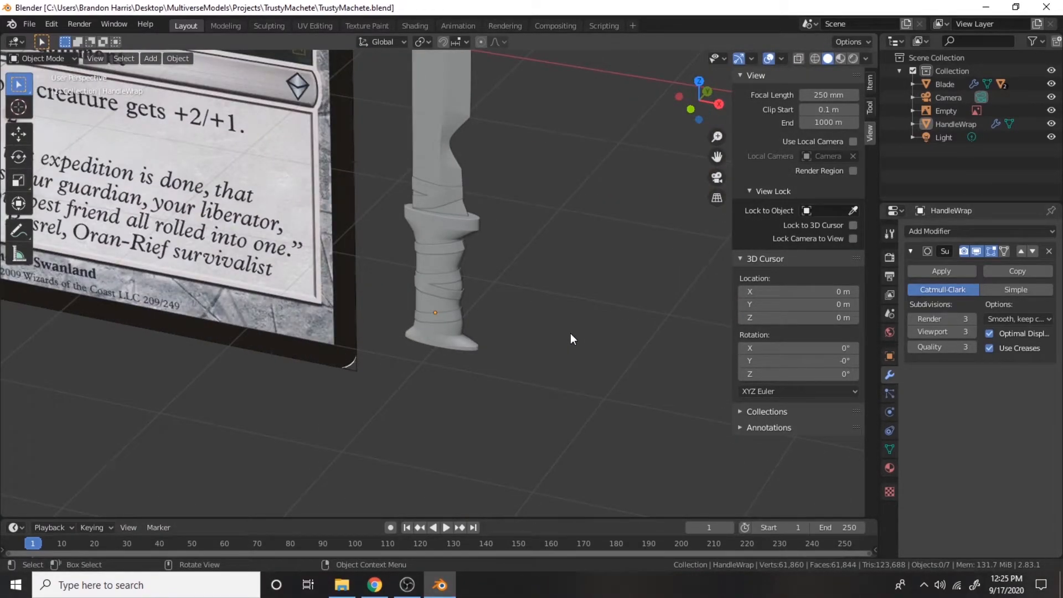
scroll(477, 303, up, 5)
scroll(457, 257, down, 2)
click(457, 257)
shift+click(486, 102)
key(ctrl+p)
click(679, 151)
click(549, 110)
scroll(555, 112, down, 5)
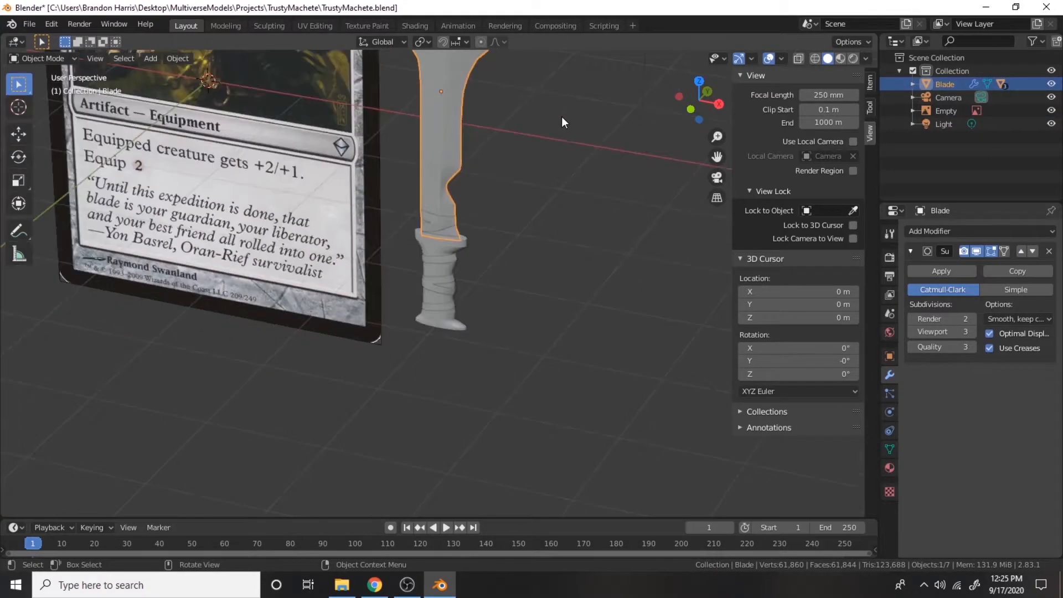
Test the parenting by rotating the blade with its attached parts, save the file, and undo the rotation
key(r)
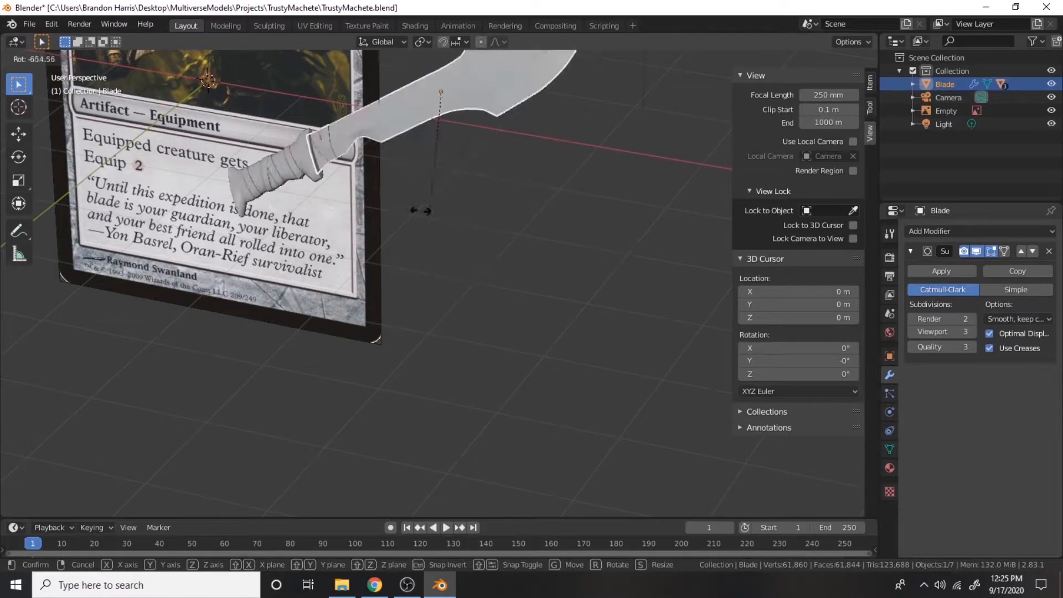
click(441, 189)
shift+middle_drag(477, 205, 511, 330)
click(520, 332)
key(ctrl+s)
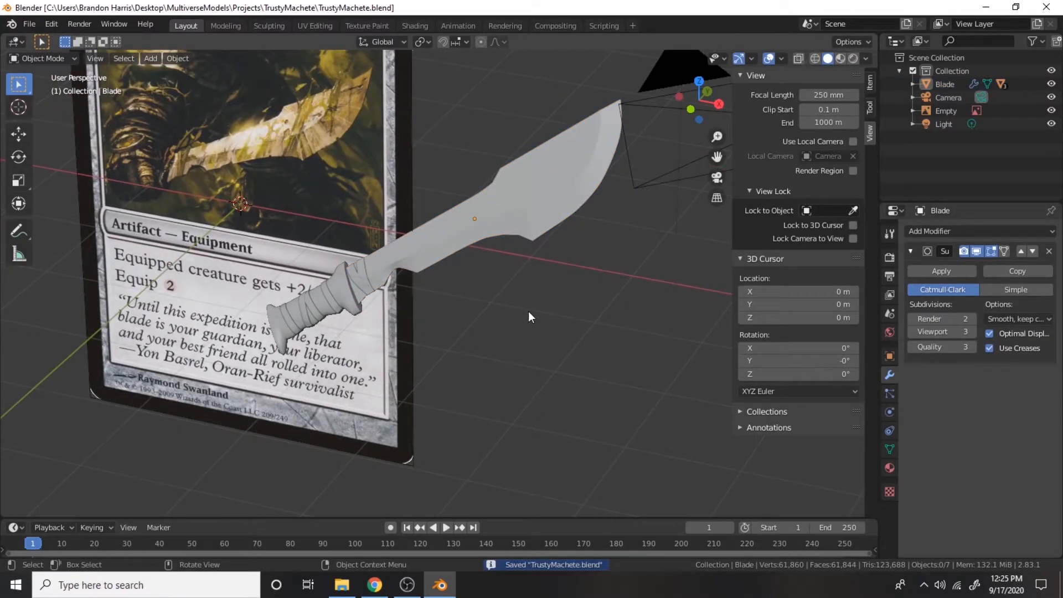
key(ctrl+z)
key(ctrl+z)
Set the blade's Subdivision Surface render level to 3 and apply the modifier
scroll(529, 311, up, 4)
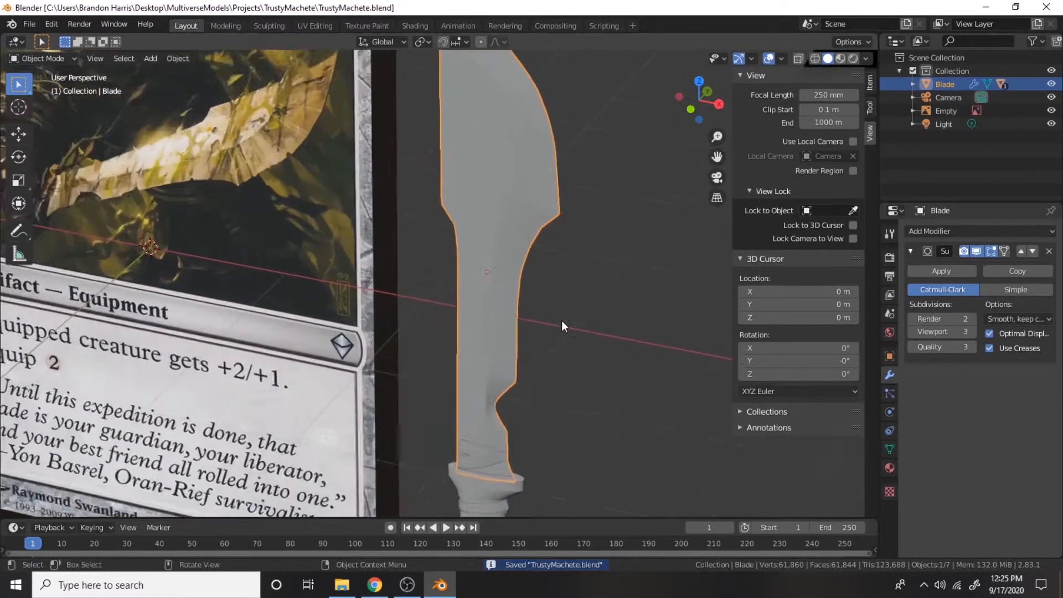
click(972, 319)
scroll(611, 360, down, 4)
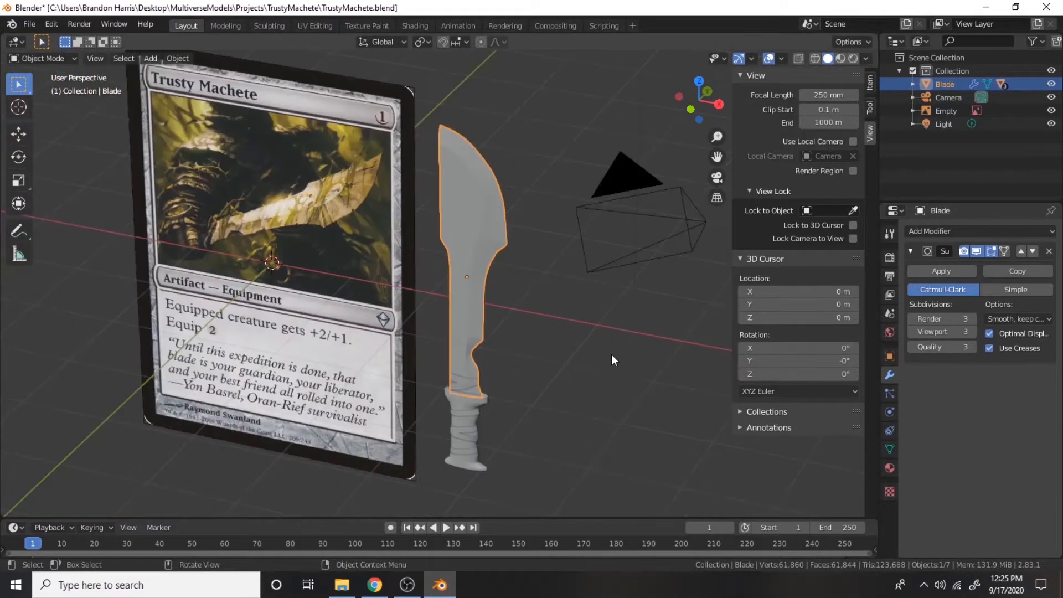
scroll(611, 361, up, 4)
click(955, 272)
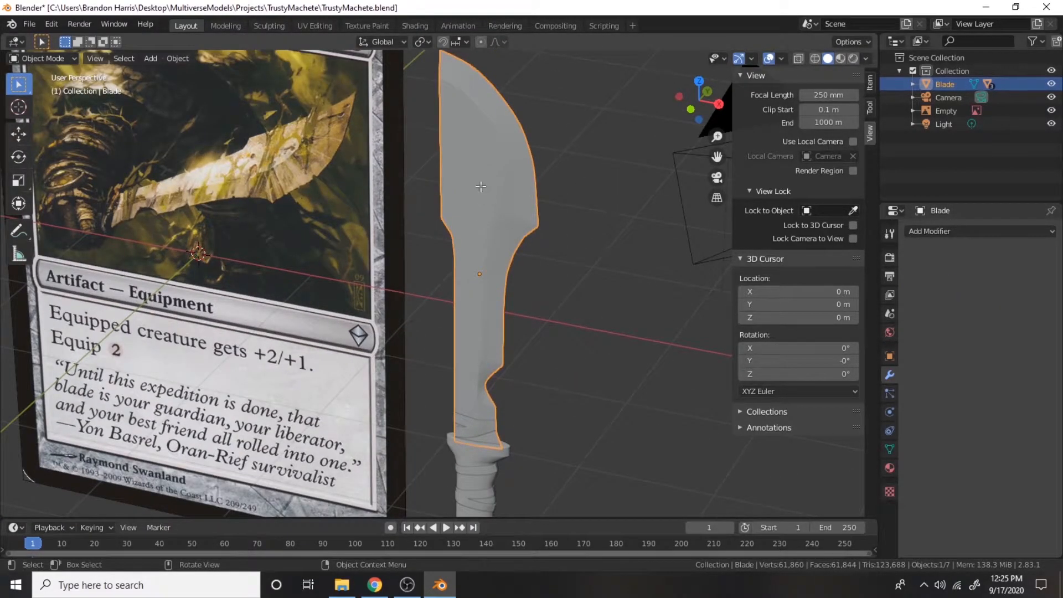
Apply the Subdivision Surface modifier on the machete's handle
key(Tab)
scroll(518, 191, up, 6)
scroll(596, 326, down, 5)
shift+middle_drag(595, 326, 530, 88)
scroll(530, 90, up, 6)
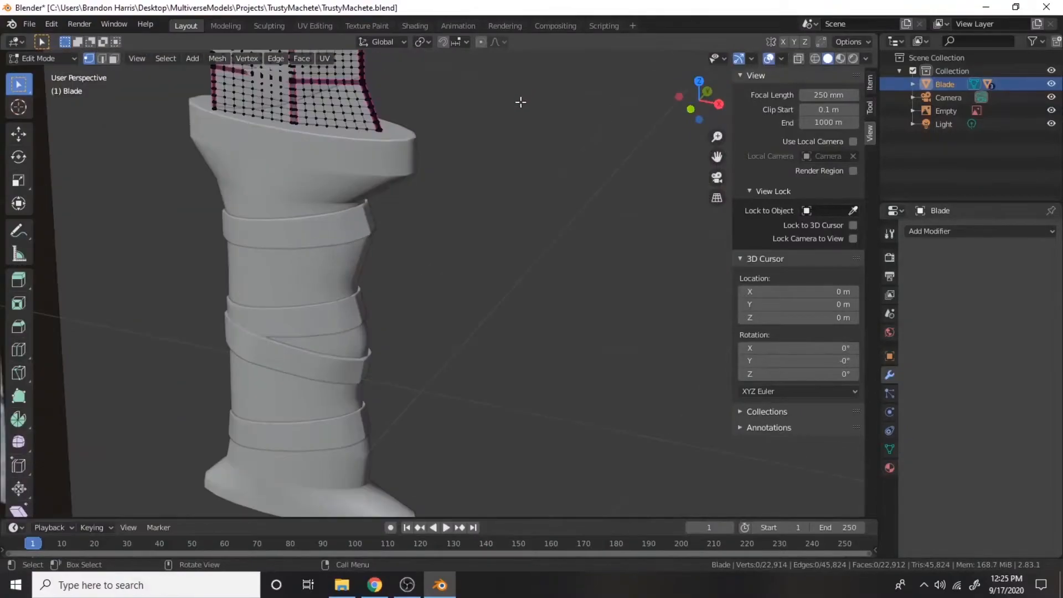
key(Tab)
click(314, 180)
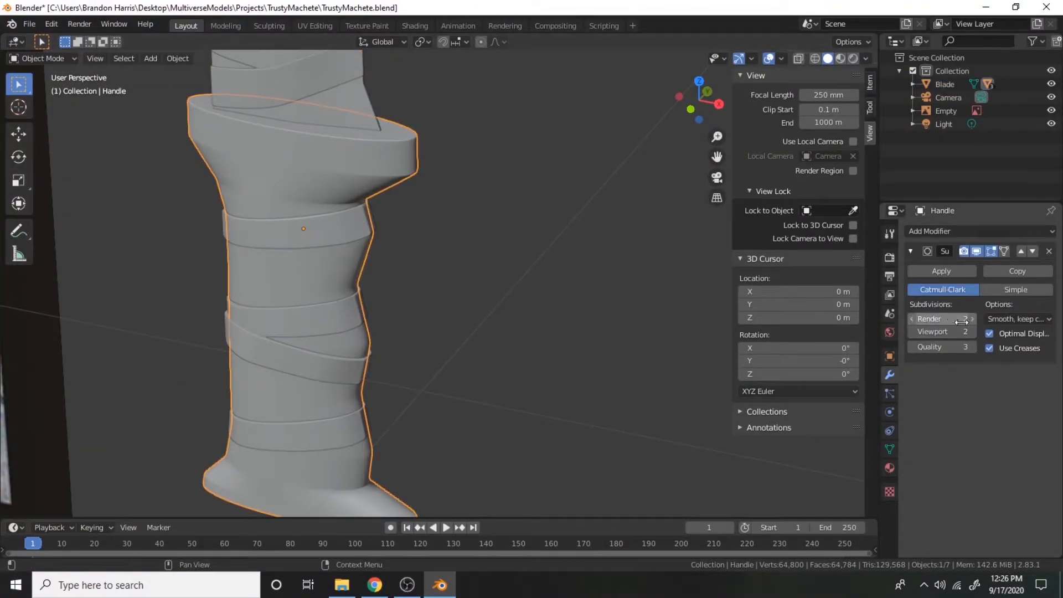
click(953, 271)
key(Tab)
key(Tab)
Apply the Subdivision Surface modifiers on the handle wrap and the wrap at the blade's base, and save the file
click(355, 225)
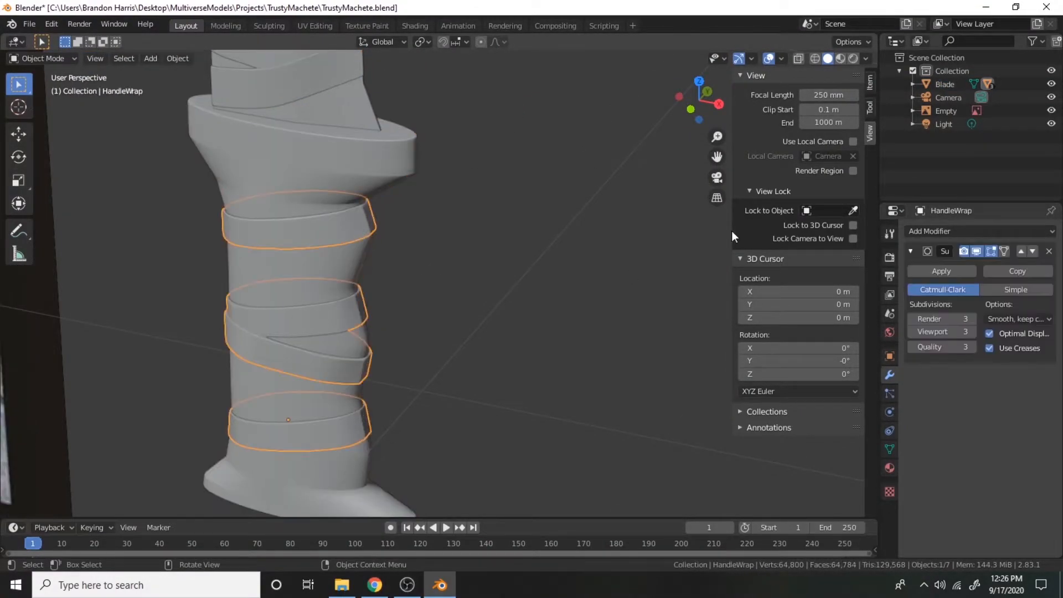
click(949, 271)
click(299, 83)
middle_drag(299, 83, 664, 320)
click(948, 271)
key(ctrl+s)
Select the blade, save the file again and switch the blade to Sculpt Mode
scroll(609, 116, down, 6)
click(449, 132)
shift+middle_drag(577, 109, 598, 346)
scroll(598, 349, down, 6)
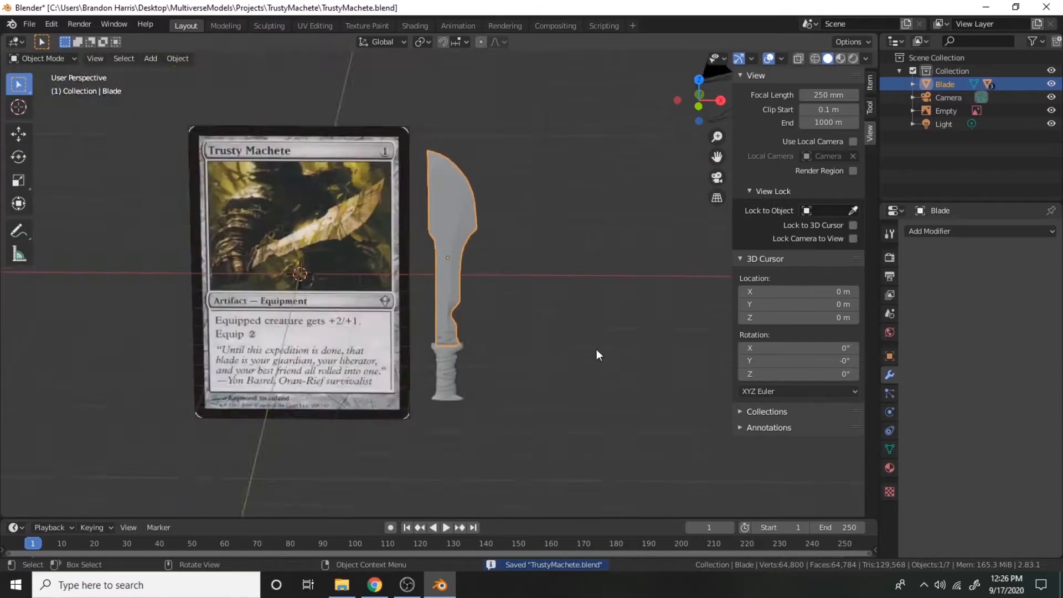
key(ctrl+s)
click(404, 588)
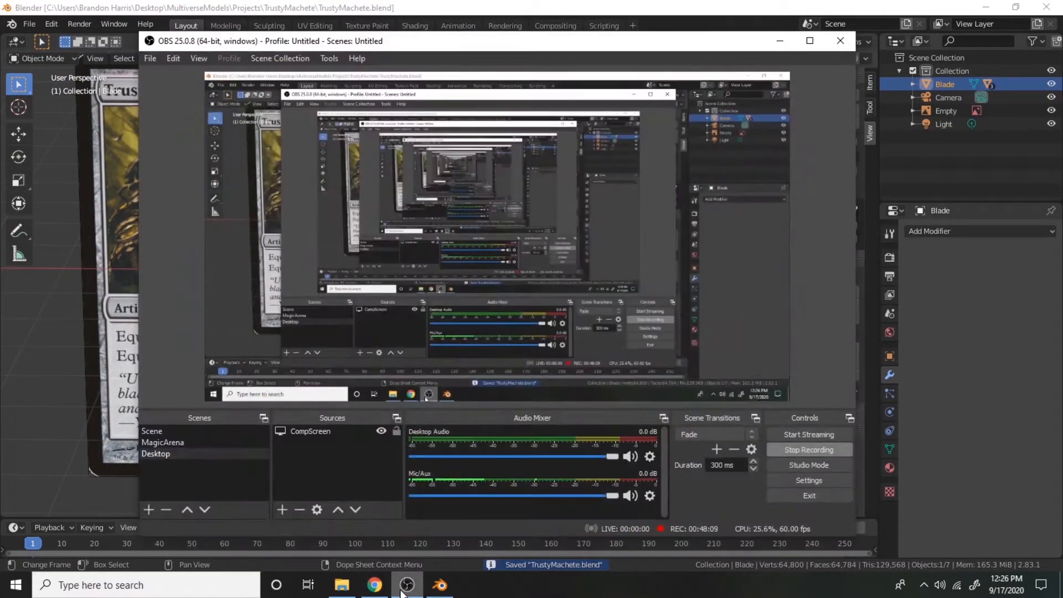
click(404, 588)
scroll(536, 279, up, 5)
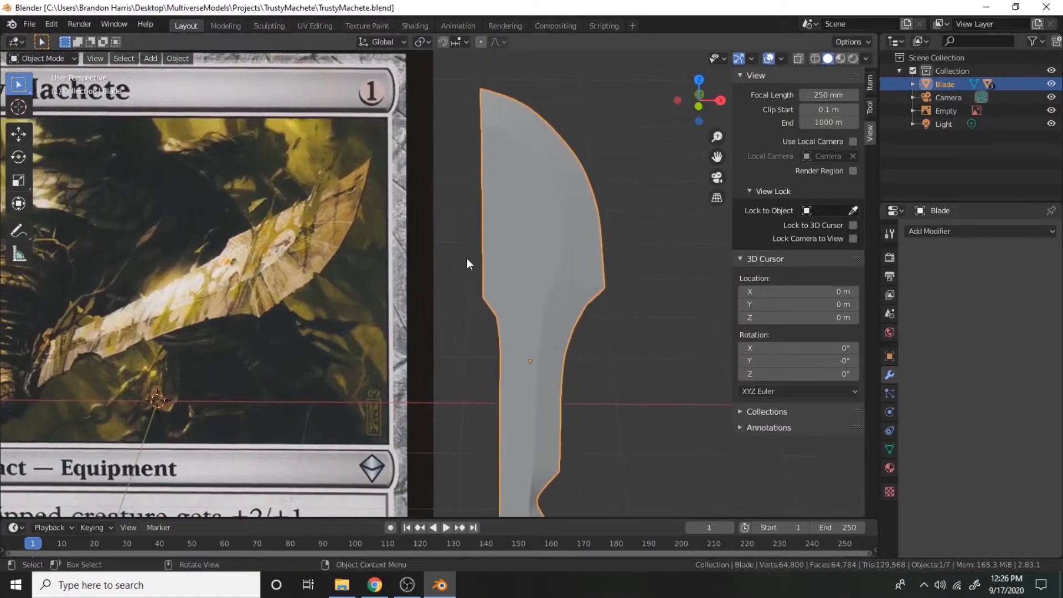
click(43, 58)
click(38, 102)
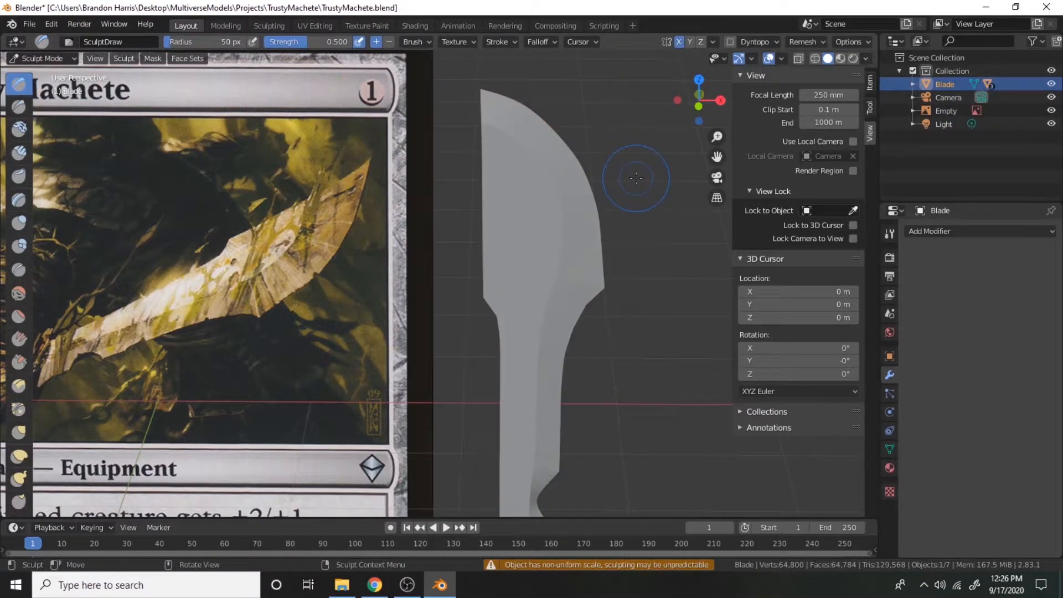
Set the viewport shading colour to Random and bring the blade's tip into close view
scroll(576, 172, down, 1)
click(866, 58)
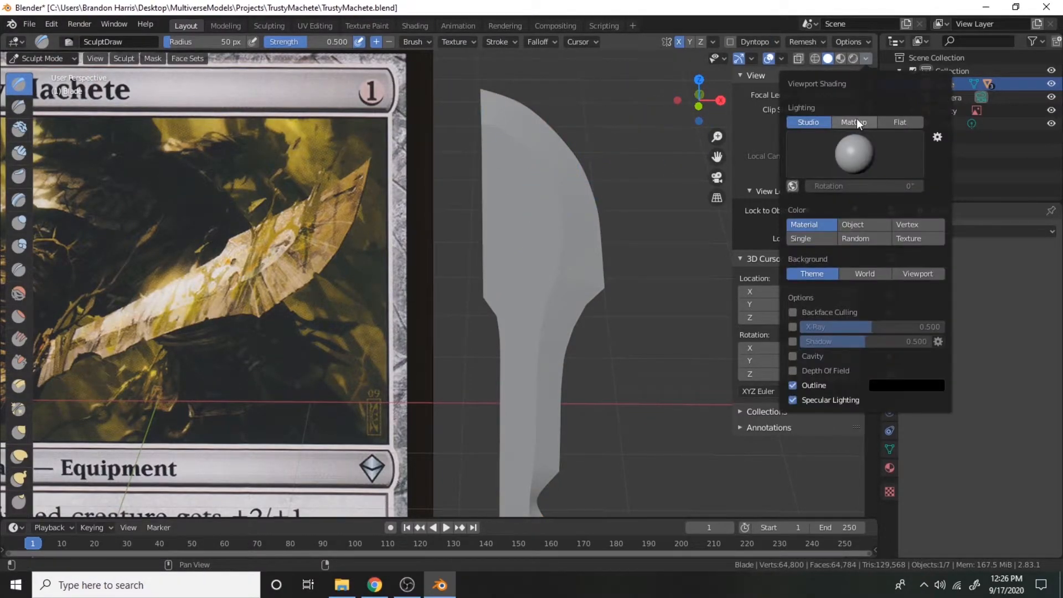
click(856, 239)
scroll(636, 295, up, 4)
scroll(399, 308, up, 3)
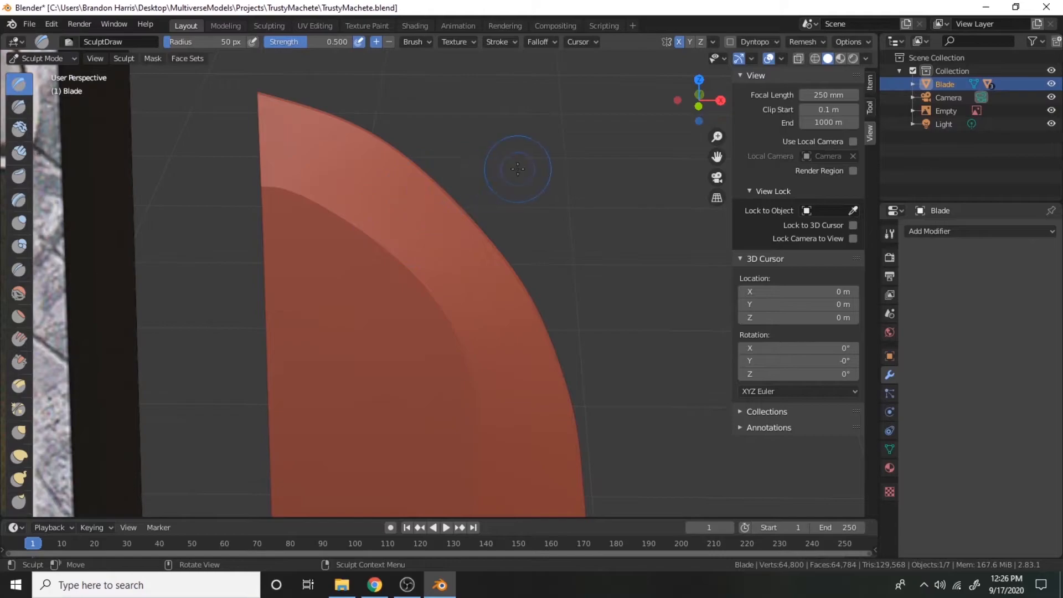
middle_drag(326, 151, 105, 235)
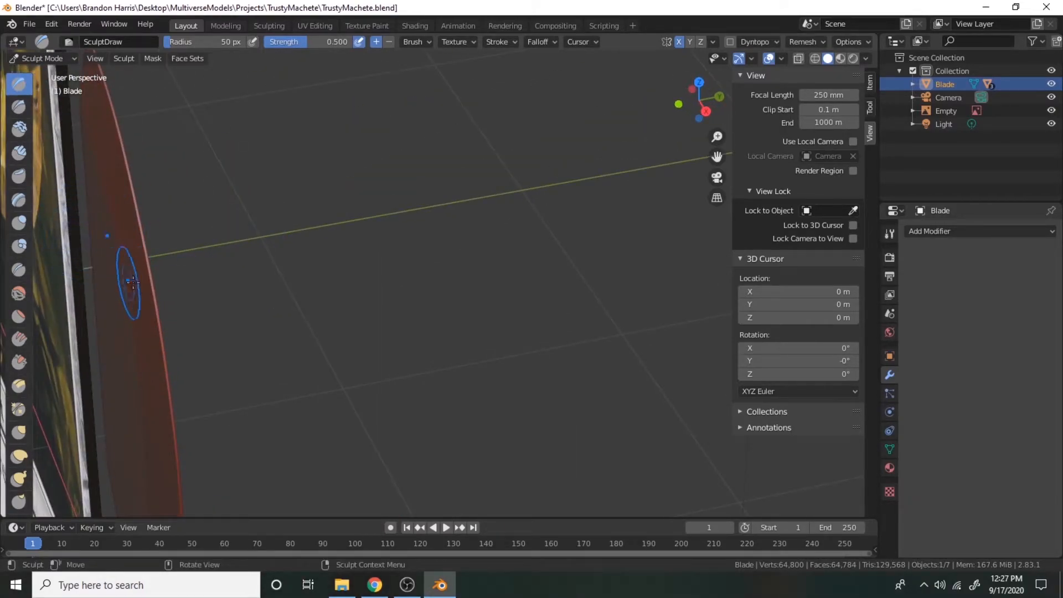
middle_drag(230, 194, 476, 144)
shift+middle_drag(576, 132, 682, 90)
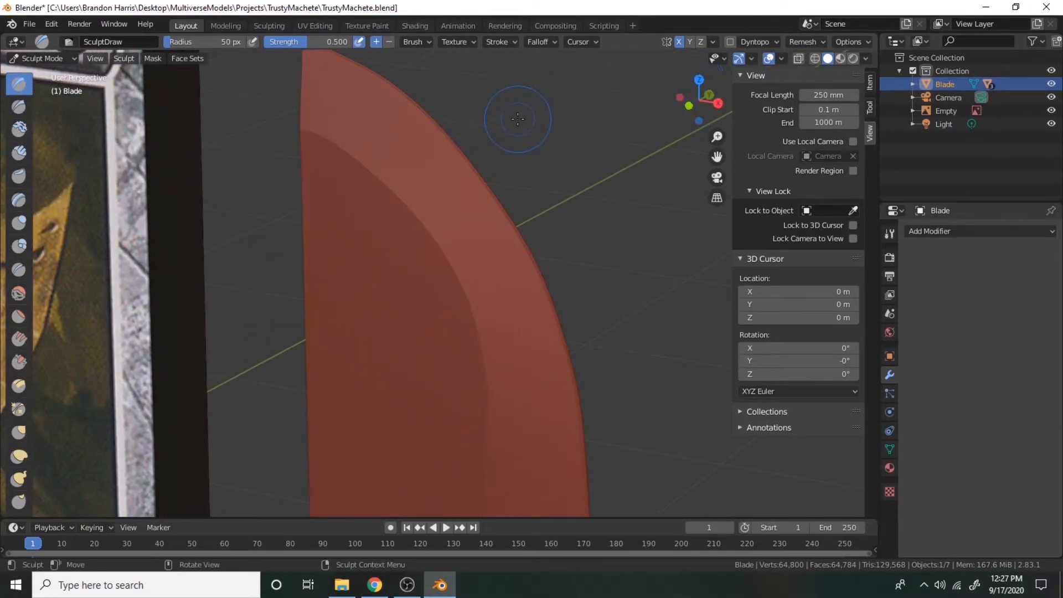
scroll(443, 123, down, 2)
scroll(427, 88, up, 1)
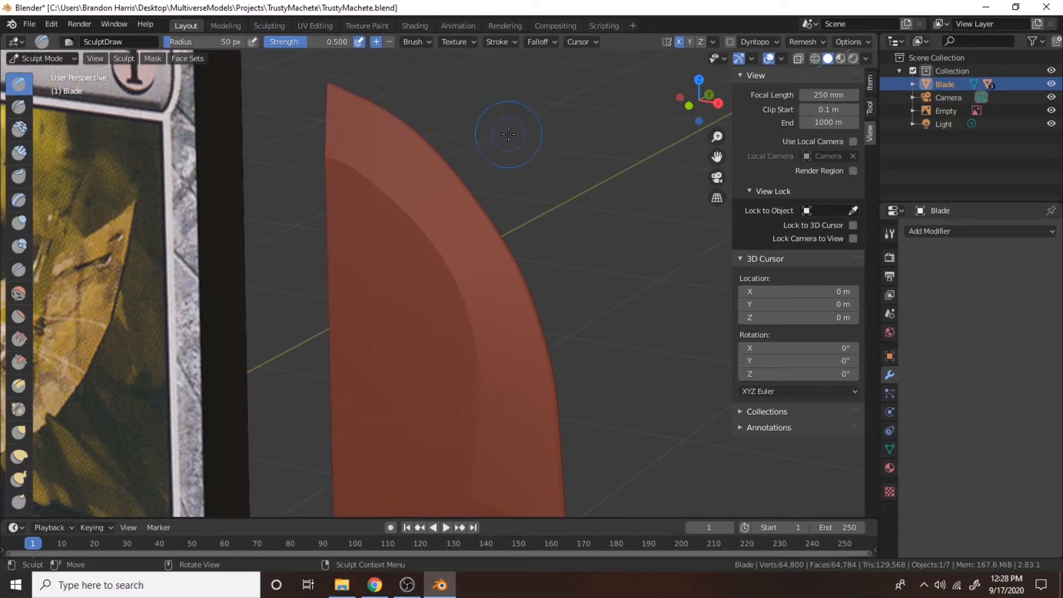
Show the sculpt brush's tool settings and expand the Symmetry options
click(871, 108)
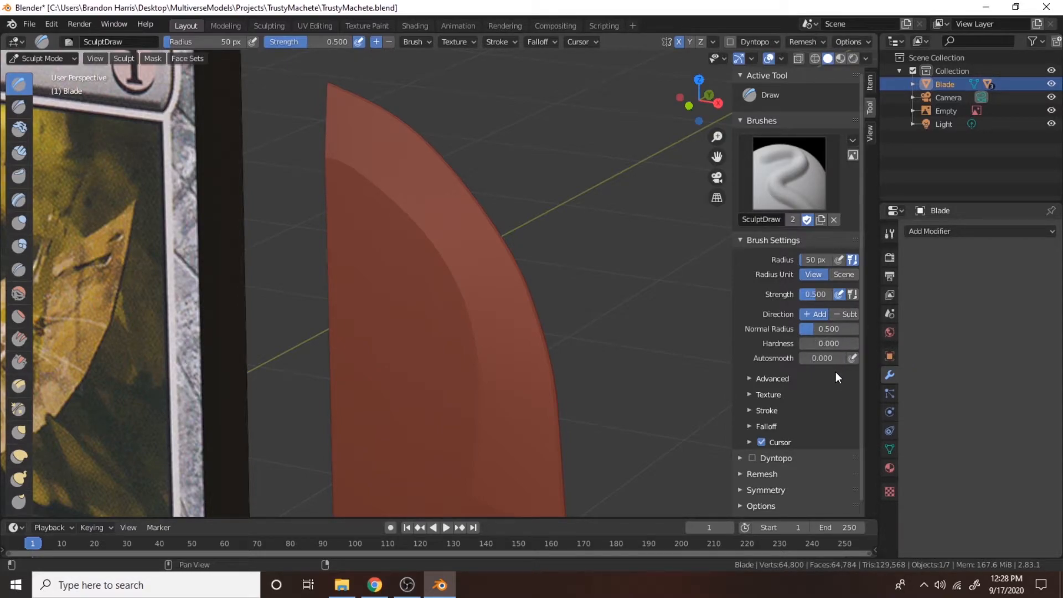
scroll(792, 388, down, 1)
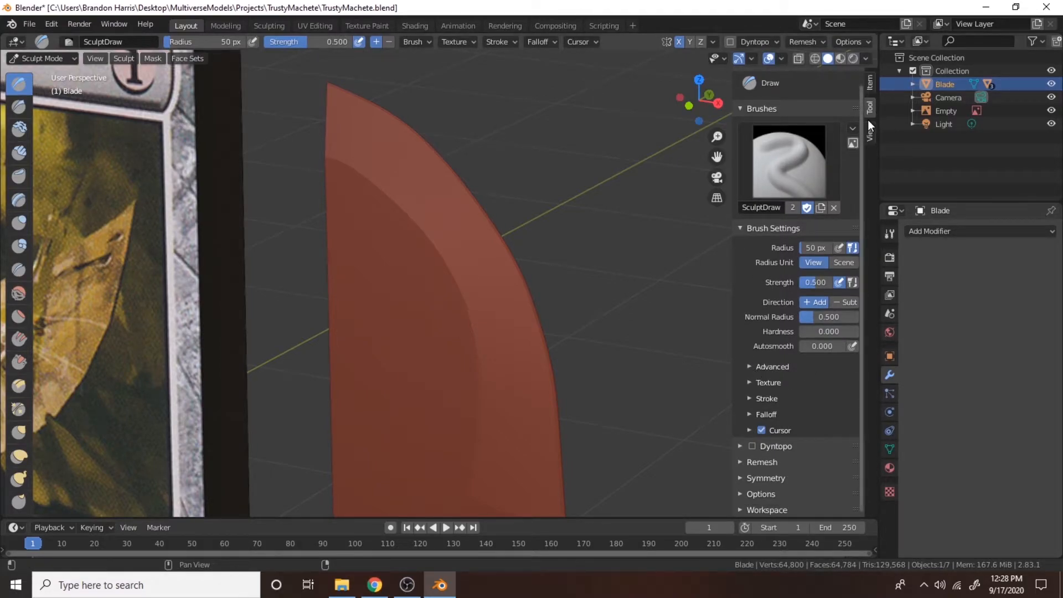
click(748, 367)
click(747, 367)
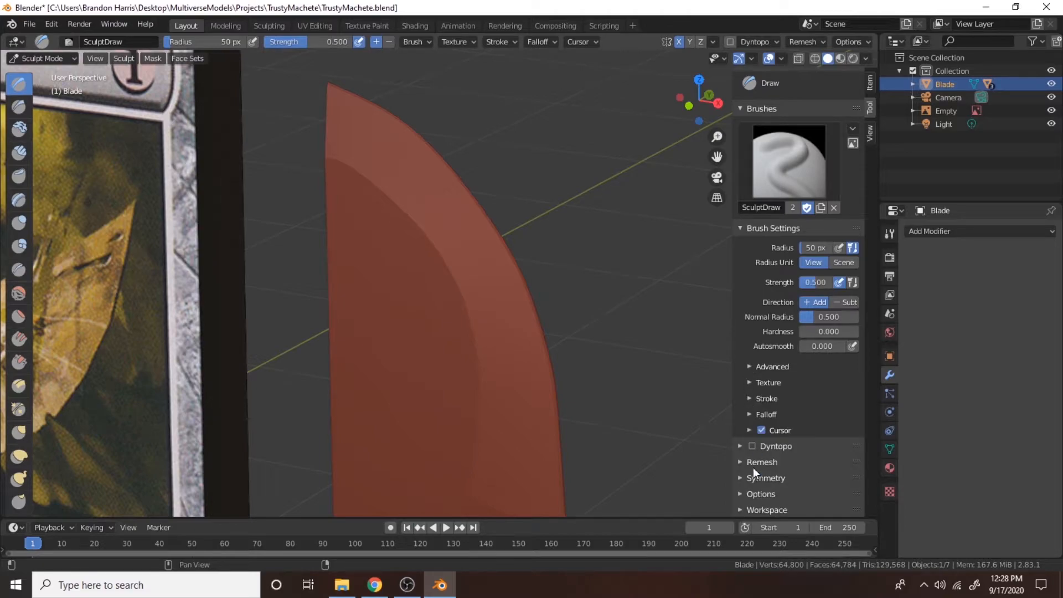
click(754, 475)
scroll(756, 469, down, 2)
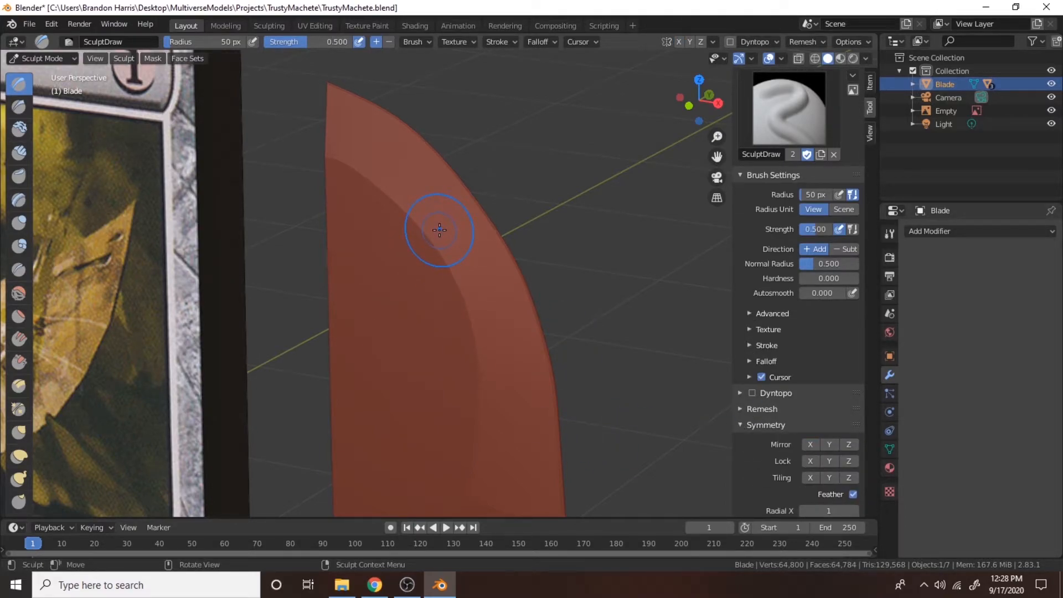
Try strokes with the Draw brush at a 13 px radius on the blade near its tip
scroll(500, 254, up, 2)
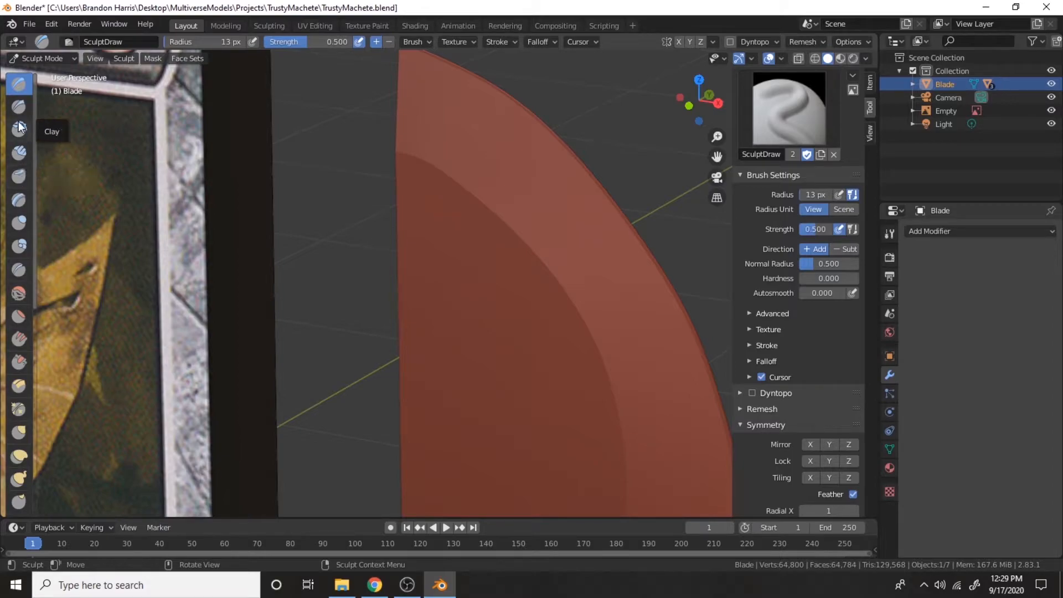
drag(485, 181, 479, 222)
ctrl+middle_drag(487, 222, 337, 368)
drag(390, 306, 436, 250)
key(ctrl+z)
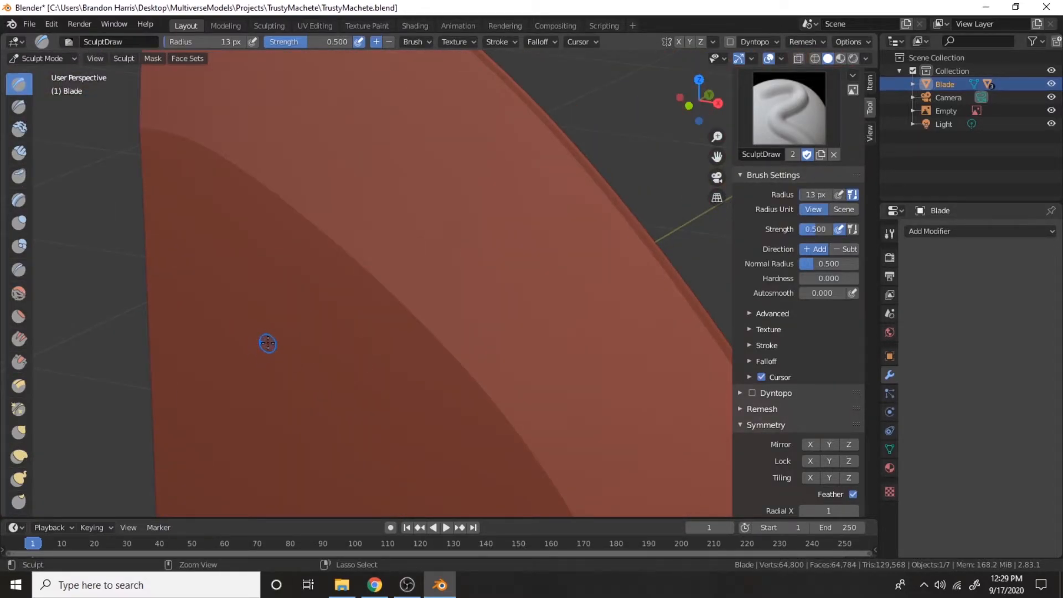
Try the Fill/Deepen brush on the blade and set the brush radius to 37 px
click(19, 339)
drag(289, 199, 289, 178)
key(f)
click(298, 230)
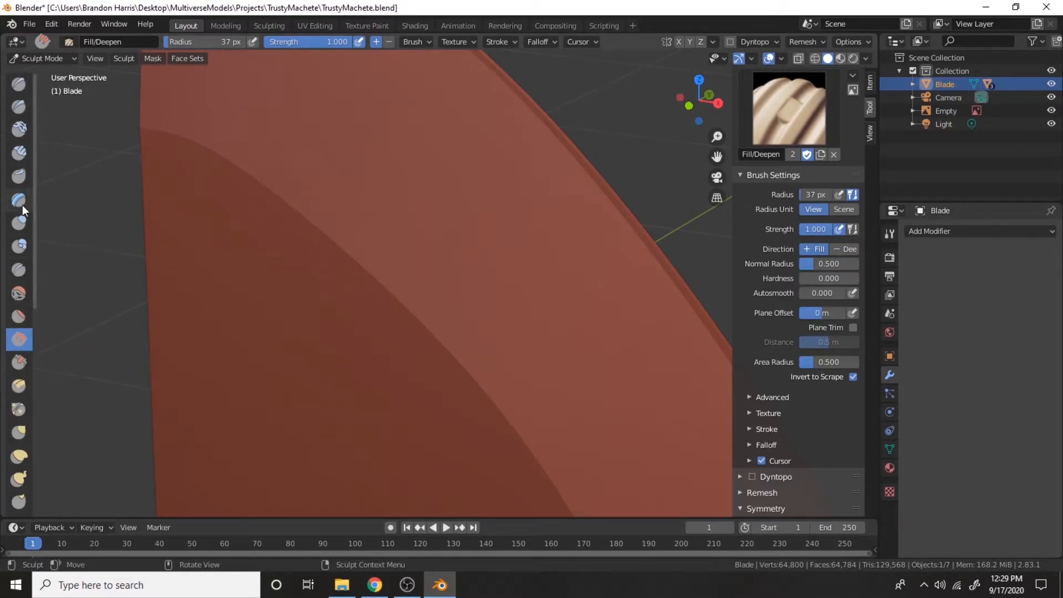
Switch to the Draw brush, raise its strength to 0.915 and test it on the blade's beveled edge
click(18, 83)
drag(318, 42, 350, 42)
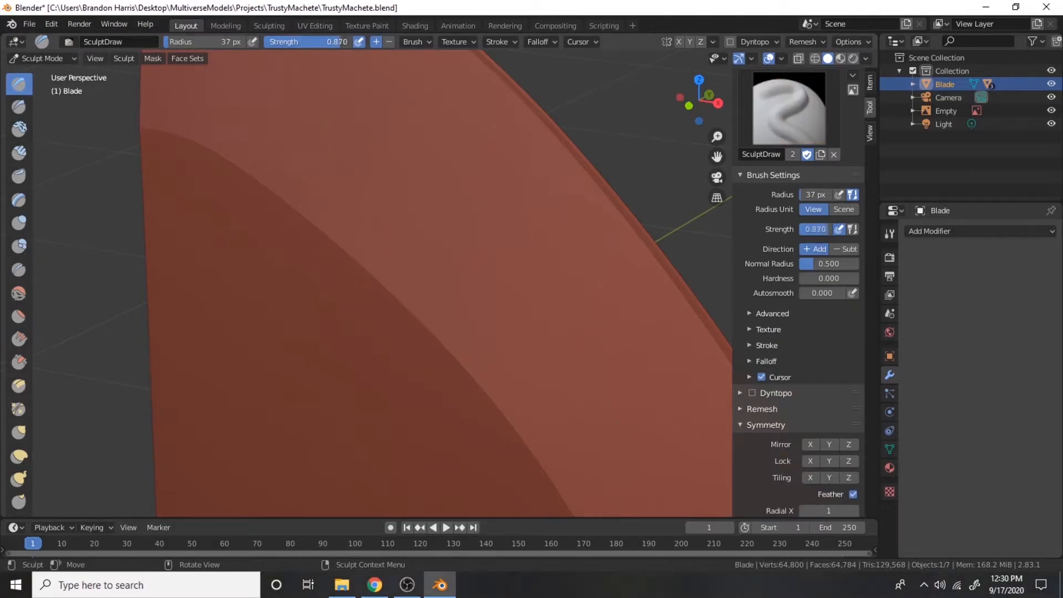
drag(309, 174, 332, 260)
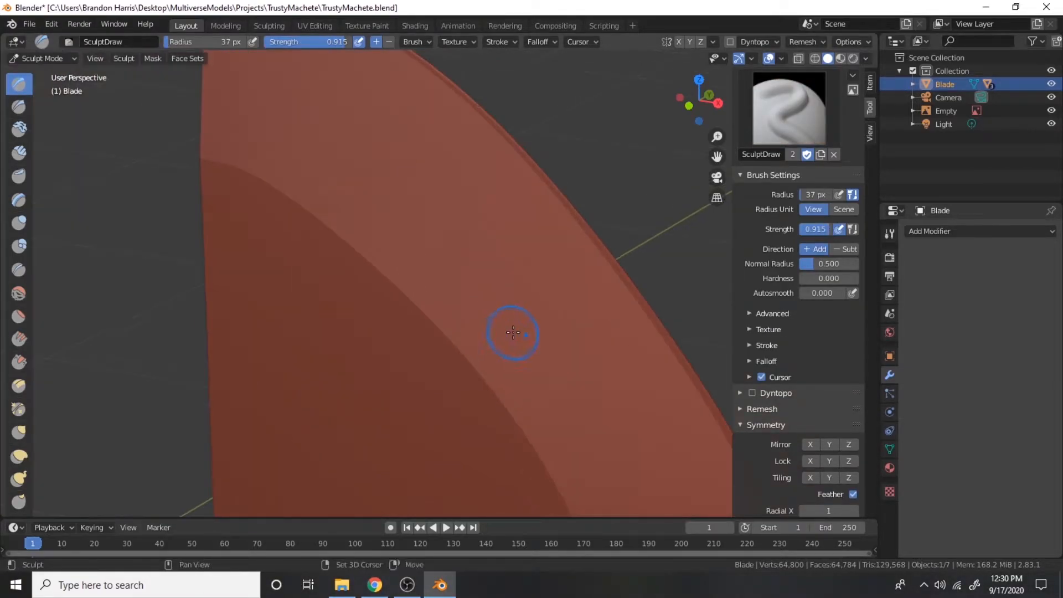
drag(387, 147, 464, 255)
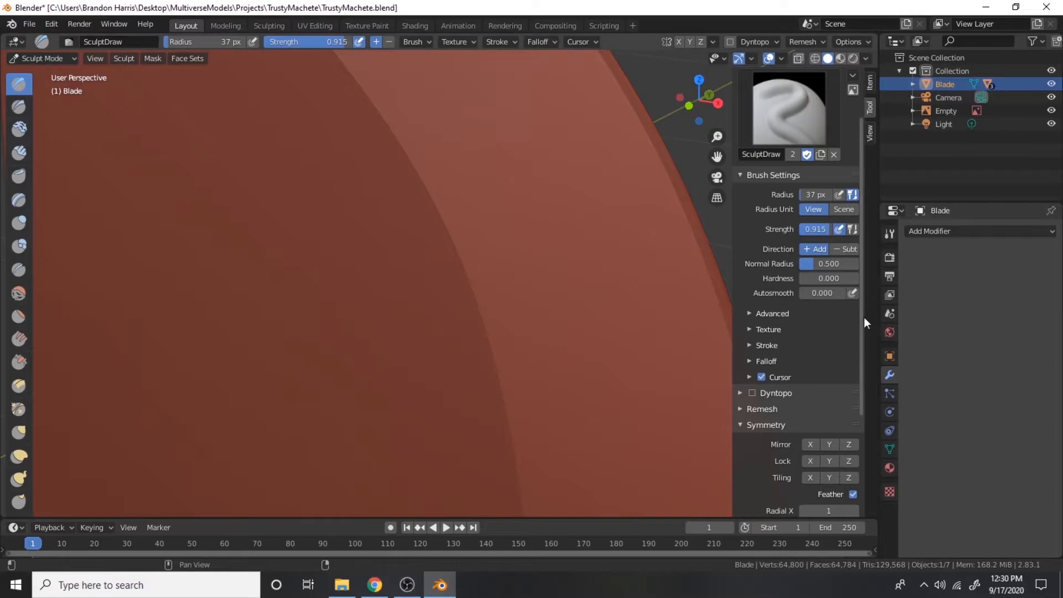
Add a Subdivision Surface modifier to the blade and try two Draw brush strokes on its face
click(957, 233)
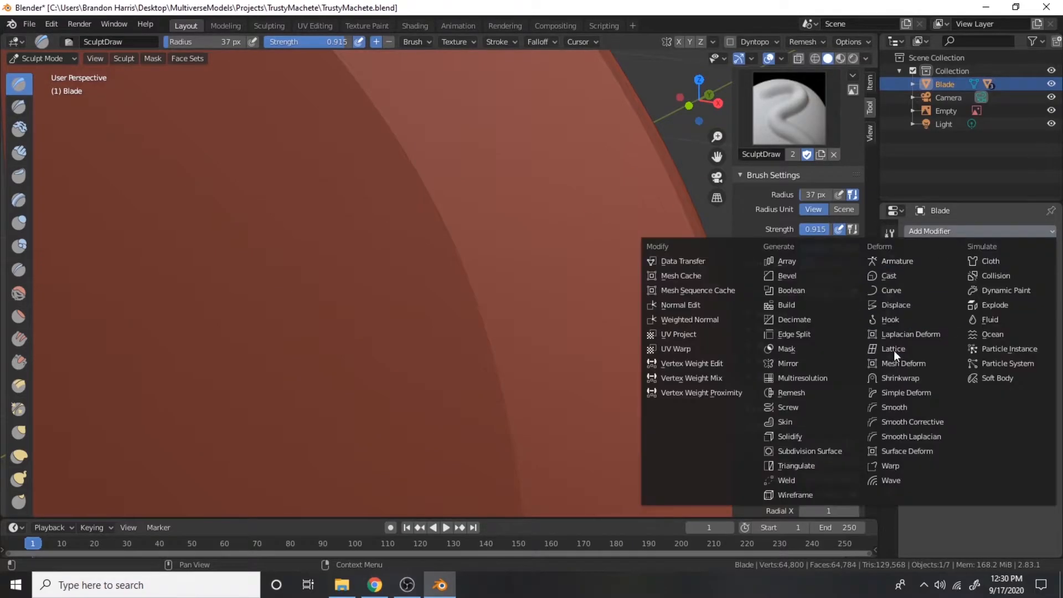
click(822, 454)
drag(515, 292, 440, 321)
drag(446, 235, 496, 346)
key(ctrl+z)
key(ctrl+z)
scroll(503, 320, down, 10)
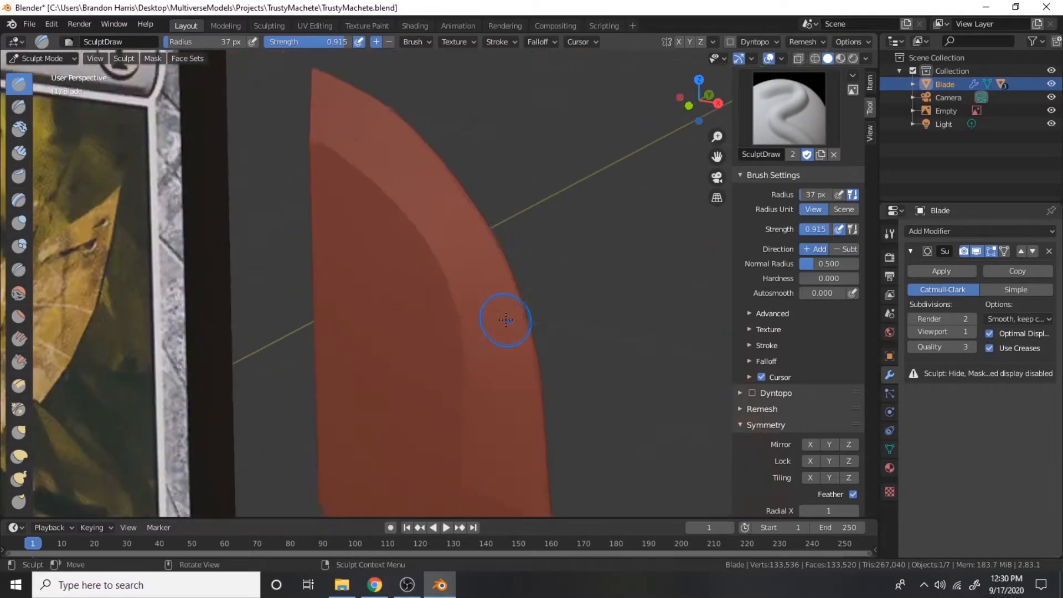
Raise the modifier's viewport subdivisions to 3 and try raised strokes across the blade's bevel
scroll(527, 143, up, 2)
mouse_move(502, 320)
shift+middle_down()
mouse_move(527, 142)
mouse_move(458, 148)
mouse_move(480, 487)
shift+middle_up()
scroll(477, 244, up, 3)
click(973, 333)
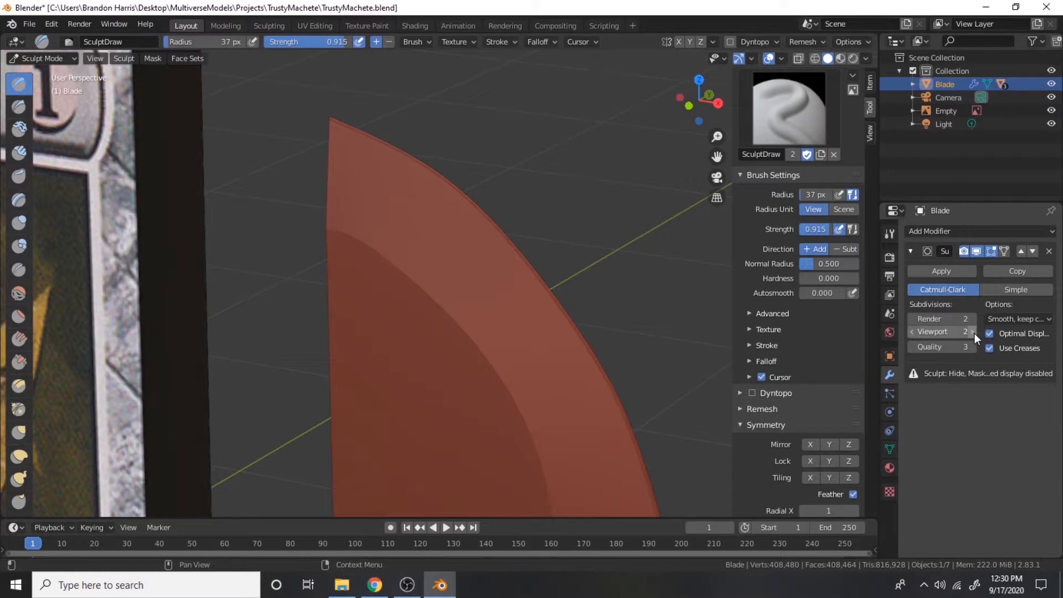
key(ctrl+3)
scroll(459, 285, up, 2)
drag(422, 278, 542, 285)
drag(431, 266, 556, 273)
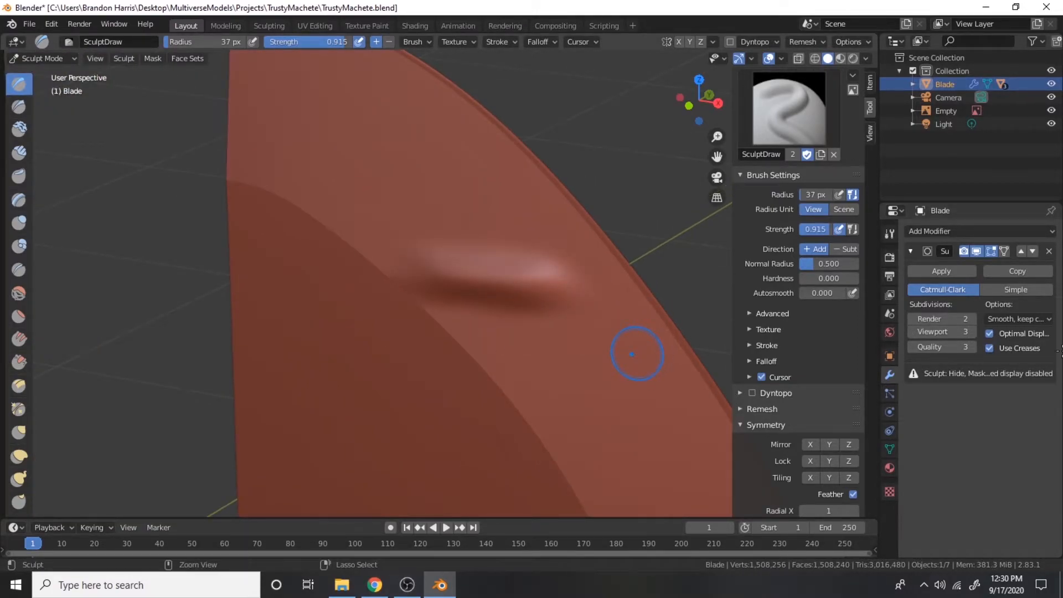
key(ctrl+z)
Lower the modifier's viewport subdivisions to 1 and try another Draw stroke at the bevel line
click(912, 332)
click(912, 332)
drag(406, 290, 383, 329)
key(ctrl+z)
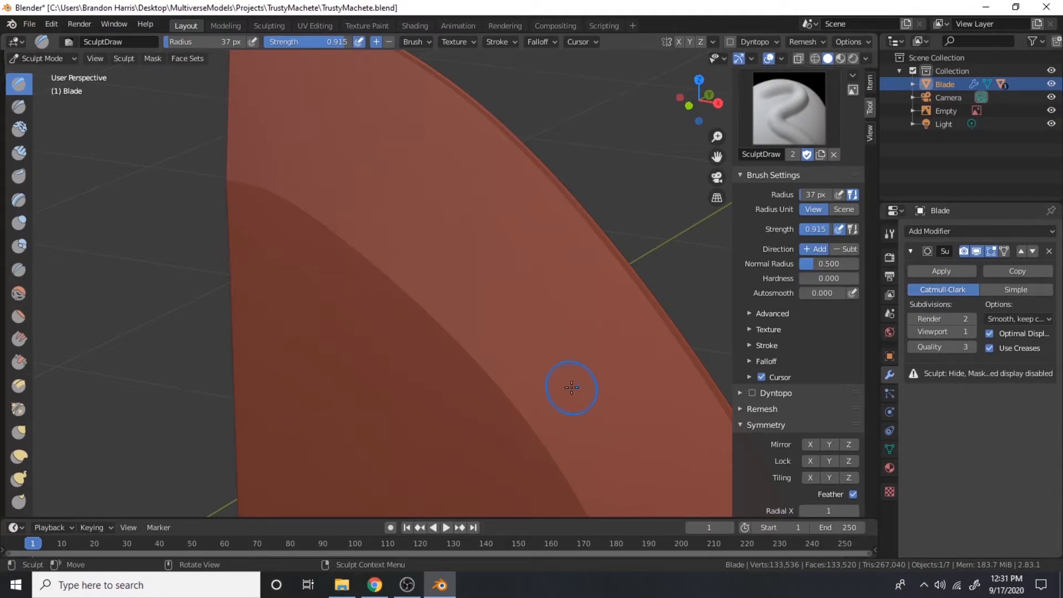
Try a Draw brush stroke in Subtract direction across the bevel line, and undo it
click(846, 249)
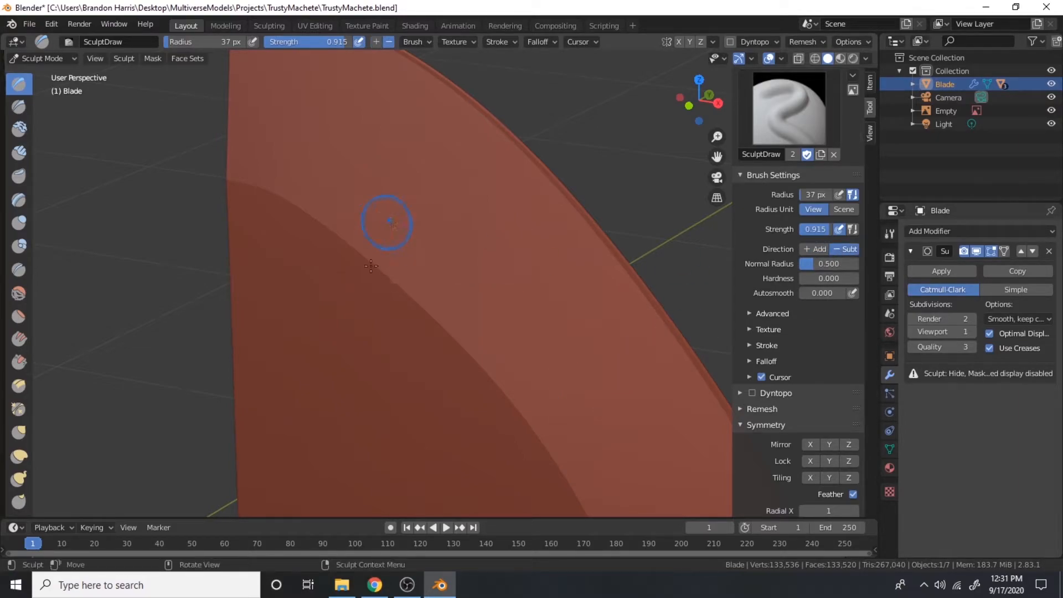
drag(384, 225, 346, 316)
key(ctrl+z)
key(ctrl+z)
key(ctrl+z)
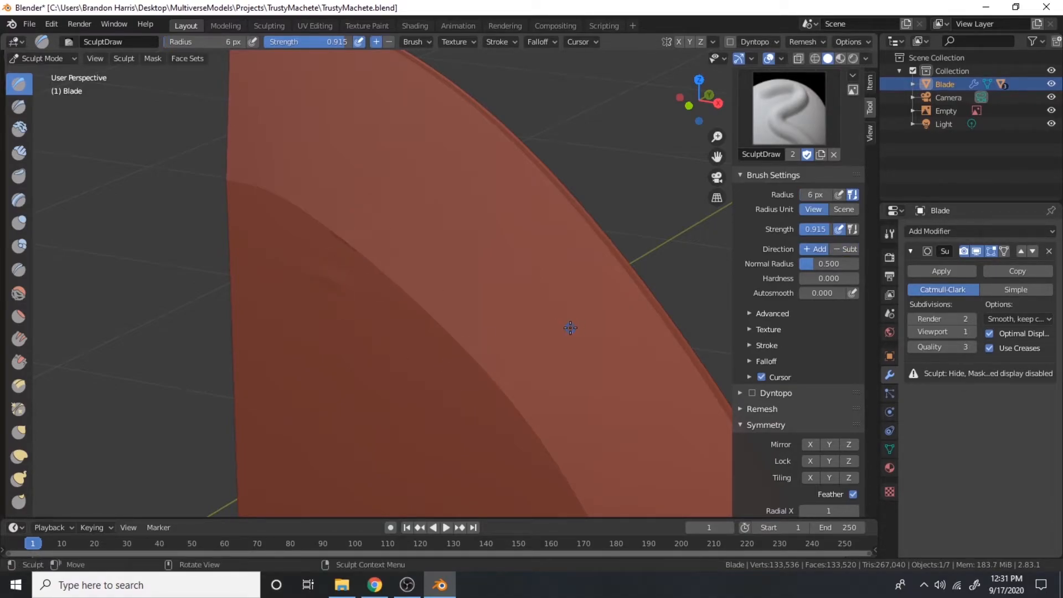
key(ctrl+z)
Set the Draw brush to Subtract, reduce its radius to 12 px and carve a short stroke across the bevel line
click(846, 248)
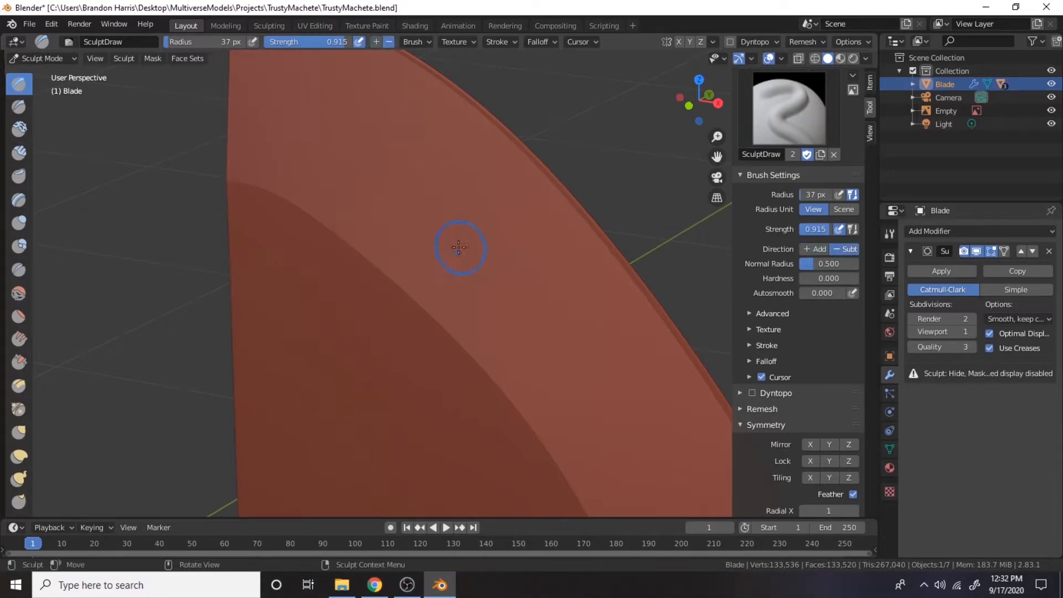
key(bracketleft)
key(bracketleft)
key(bracketleft)
key(bracketleft)
key(bracketleft)
key(bracketleft)
key(bracketleft)
key(bracketleft)
key(bracketleft)
drag(354, 229, 321, 280)
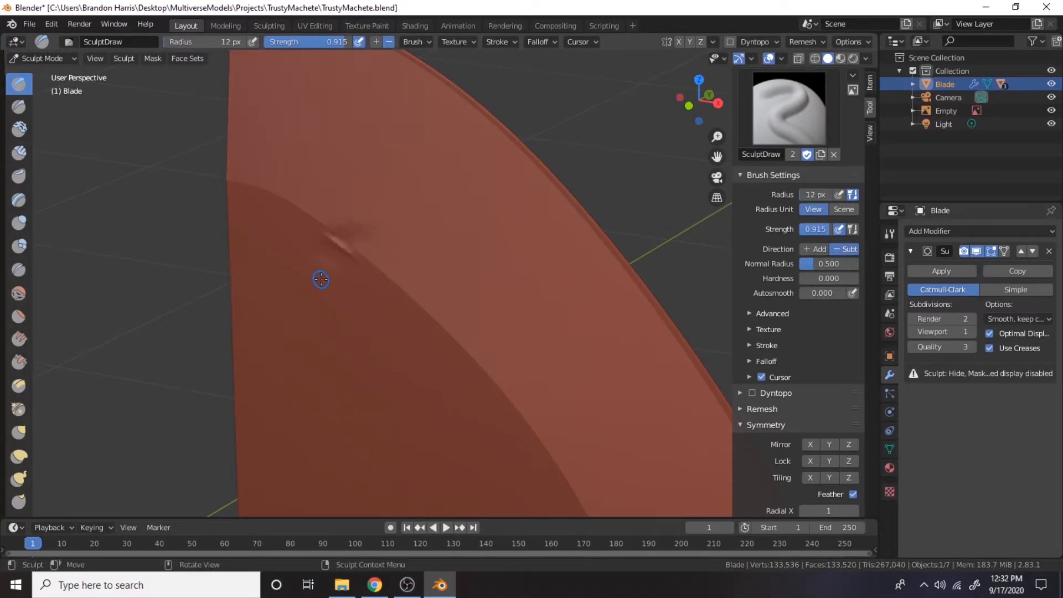
Switch to the Draw Sharp brush and try a subtractive stroke on the blade
click(19, 106)
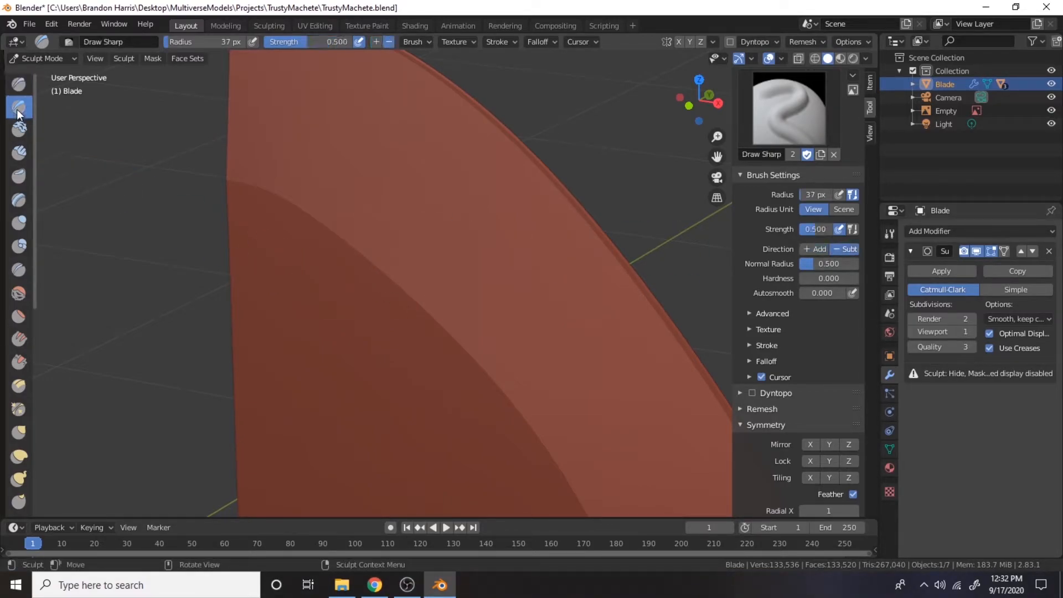
mouse_move(397, 280)
mouse_down()
mouse_move(379, 322)
mouse_move(390, 333)
mouse_up()
key(ctrl+z)
Set the Draw Sharp brush to strength 1.000, radius 12 px and hardness 1.000
scroll(427, 329, down, 2)
drag(307, 44, 354, 43)
key(bracketleft)
key(bracketleft)
key(bracketleft)
key(bracketleft)
key(bracketleft)
key(bracketleft)
key(bracketleft)
key(bracketleft)
key(bracketleft)
drag(806, 279, 868, 279)
Carve a trial cut across the bevel line, and undo it together with the brush setting changes
drag(391, 257, 375, 288)
scroll(333, 417, up, 4)
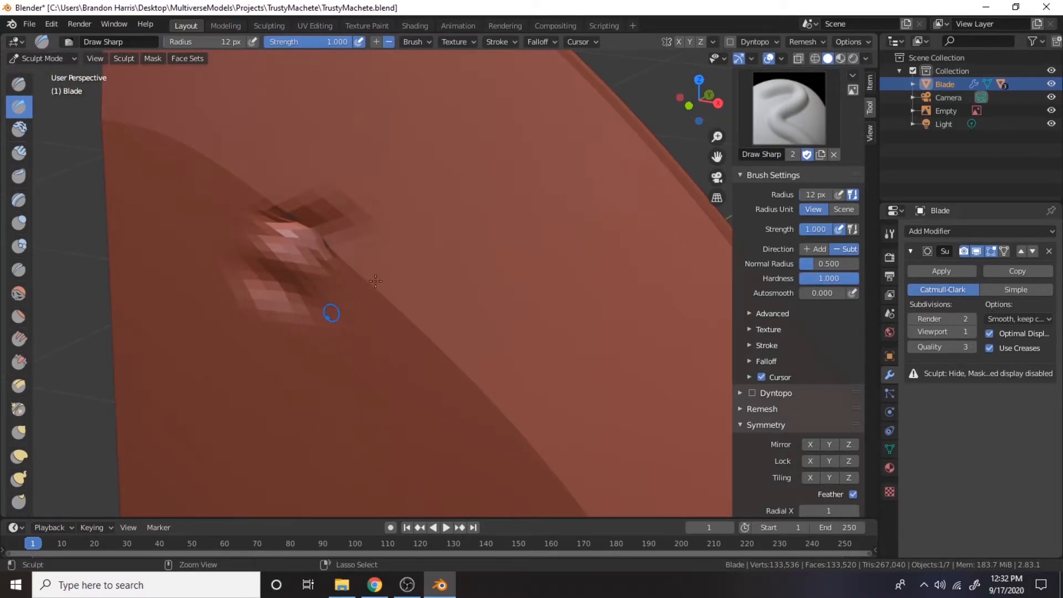
key(ctrl+z)
scroll(453, 342, down, 11)
scroll(452, 342, up, 9)
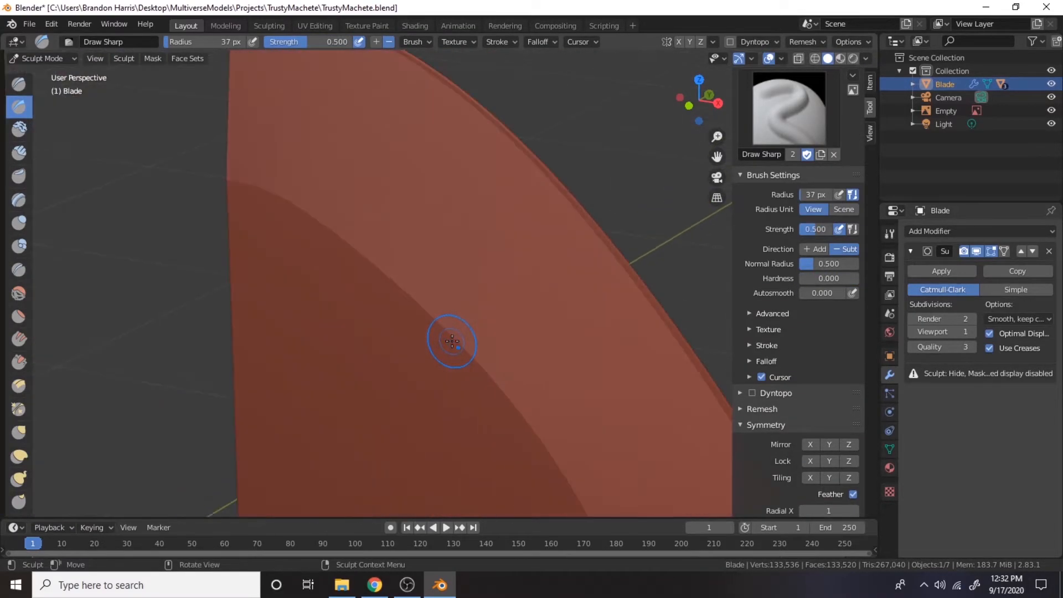
Try viewport subdivision level 3 with Sharp UV smoothing, carve a test stroke on the bevel line, and undo it all
click(972, 331)
click(972, 331)
click(1044, 319)
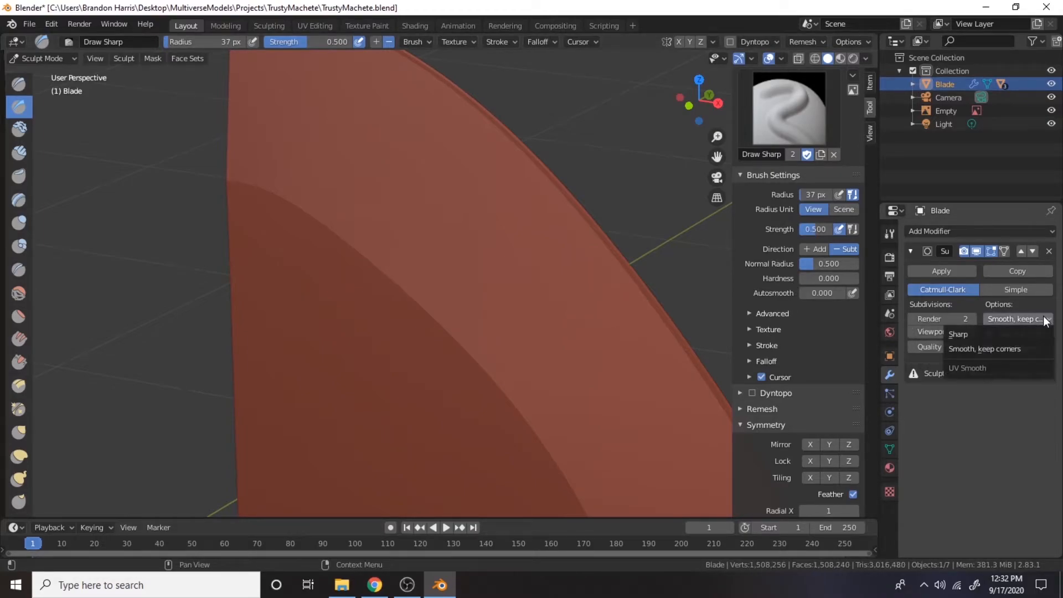
click(959, 334)
drag(350, 291, 376, 272)
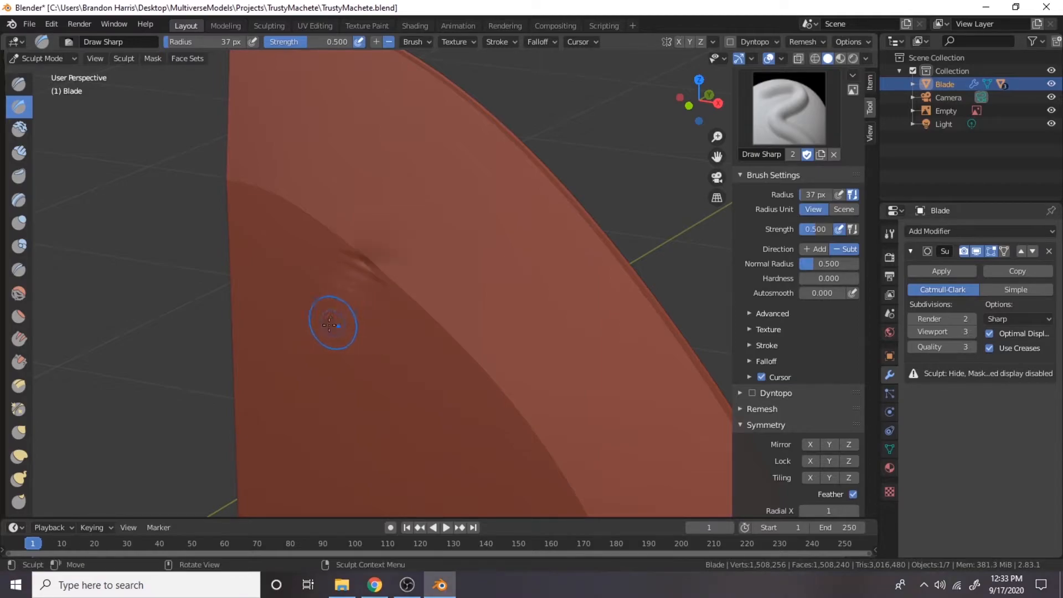
key(ctrl+z)
key(ctrl+z)
key(ctrl+z)
key(ctrl+z)
Try a Draw Sharp stroke across the bevel line with brush hardness 0.804, and undo it
drag(846, 279, 847, 278)
drag(374, 281, 406, 296)
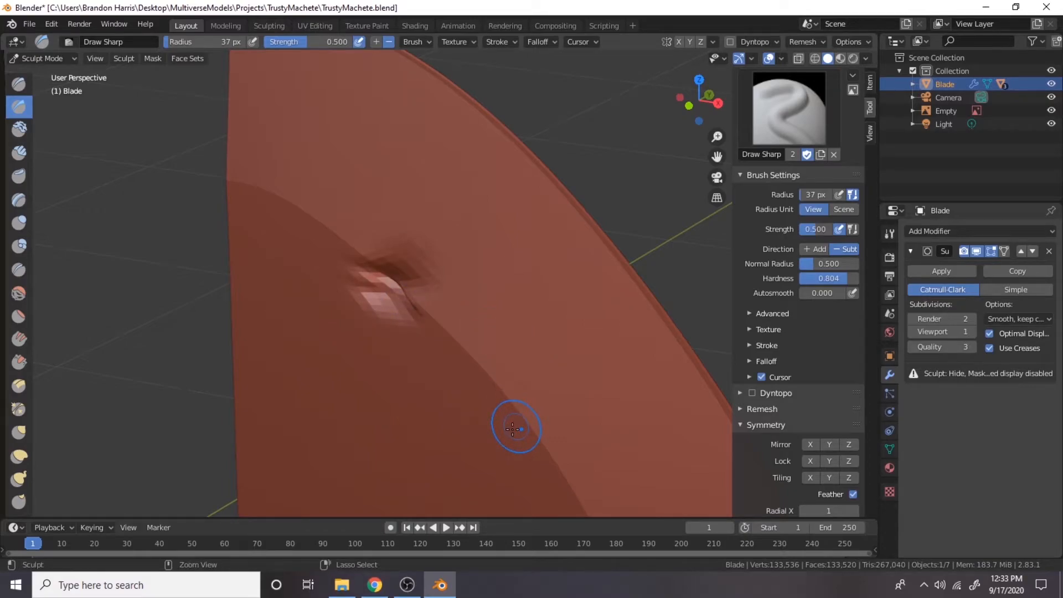
key(ctrl+z)
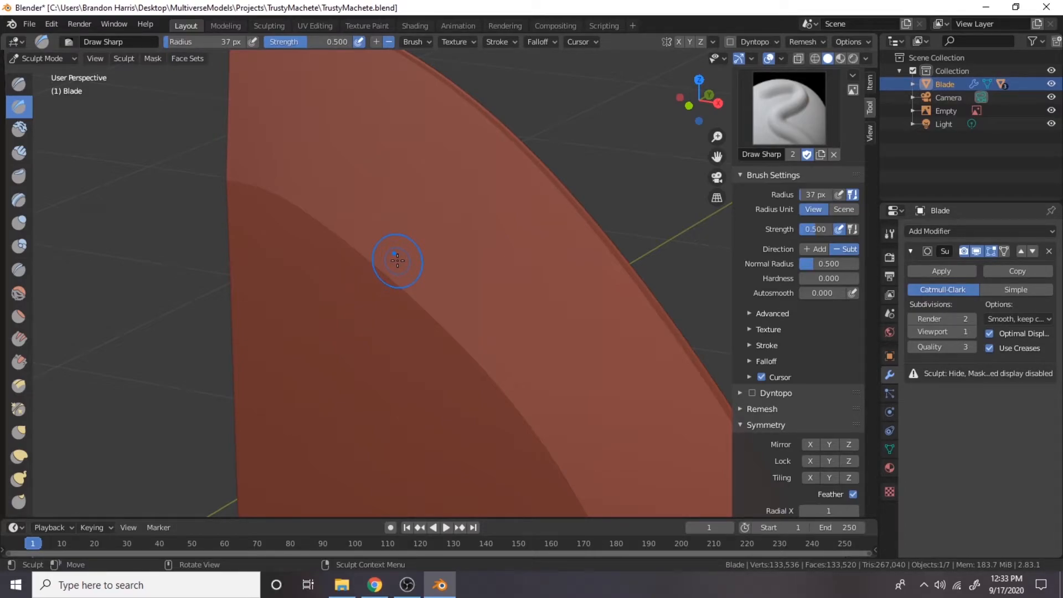
Reduce the Draw Sharp brush radius to 9 px for finer work on the upper blade, and undo it
scroll(399, 259, down, 7)
middle_drag(531, 332, 545, 315)
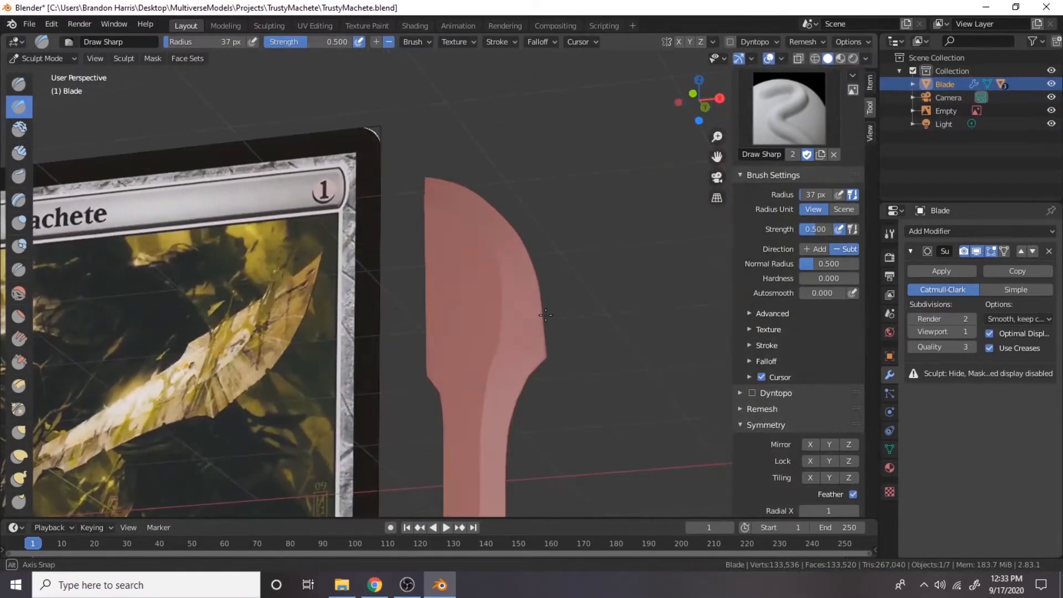
scroll(558, 304, up, 4)
scroll(504, 377, down, 7)
scroll(463, 181, up, 8)
shift+middle_drag(504, 377, 472, 288)
scroll(535, 375, down, 3)
key(bracketleft)
key(bracketleft)
key(bracketleft)
key(bracketleft)
key(bracketleft)
key(bracketleft)
key(bracketleft)
key(bracketleft)
key(bracketleft)
key(bracketleft)
key(bracketleft)
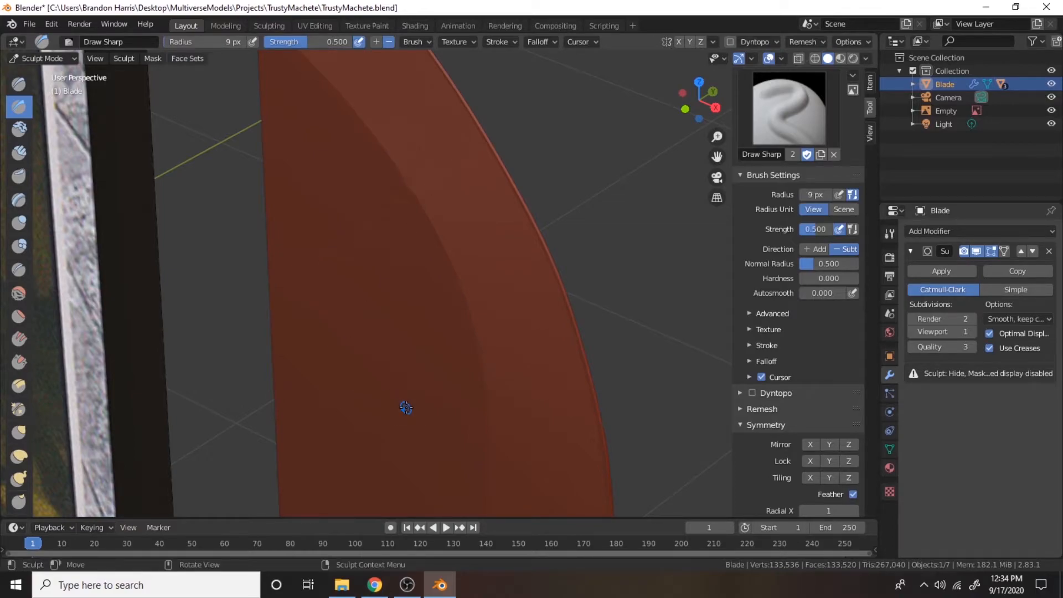
key(ctrl+z)
Remove the Subdivision Surface modifier from the blade and return to Object Mode
scroll(418, 395, down, 5)
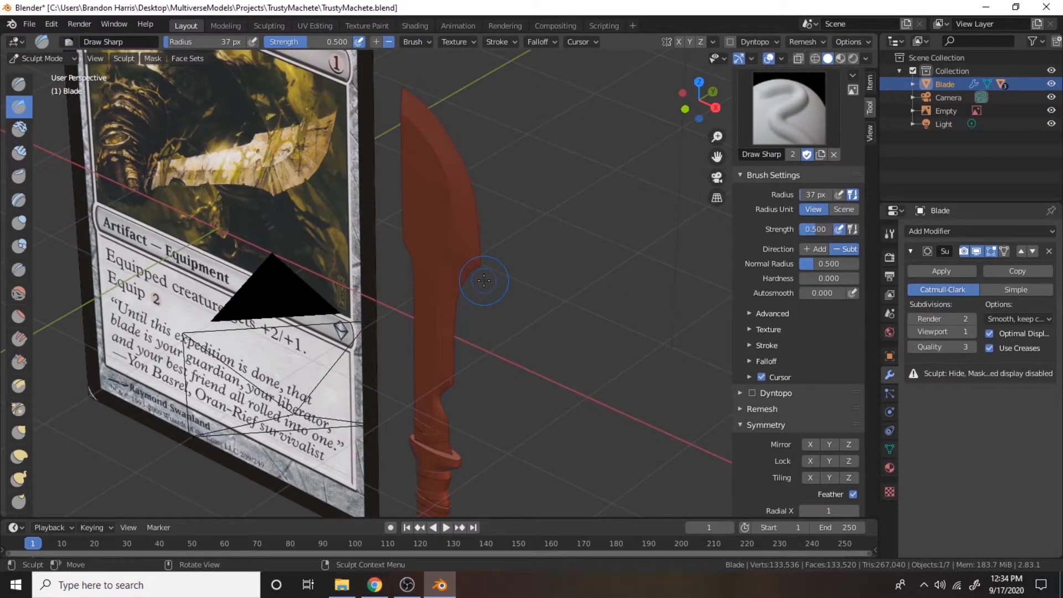
scroll(493, 293, up, 3)
scroll(498, 303, down, 3)
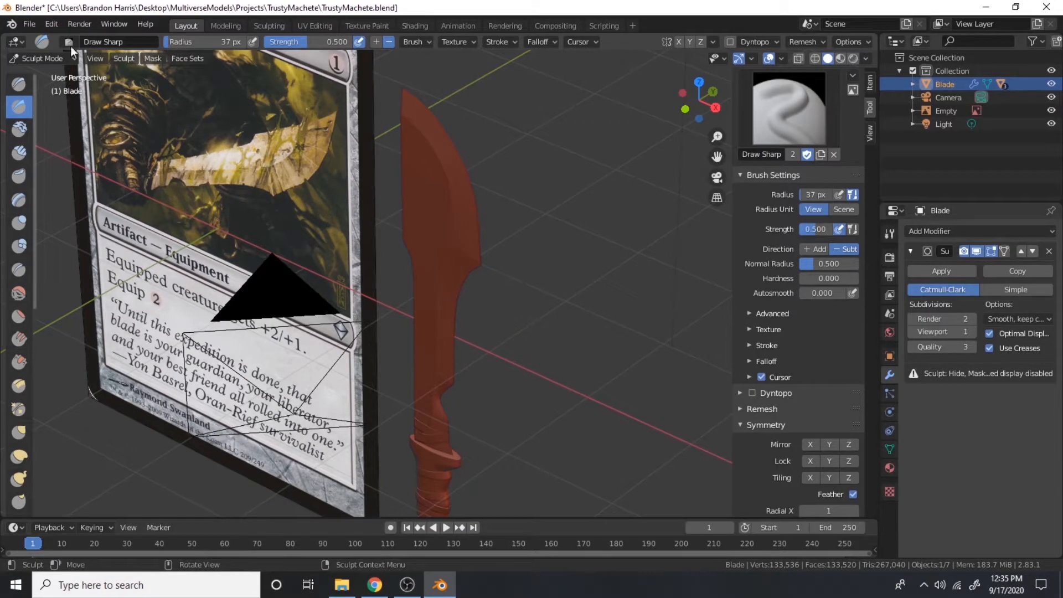
click(1049, 251)
scroll(535, 293, up, 3)
scroll(535, 293, down, 3)
click(42, 58)
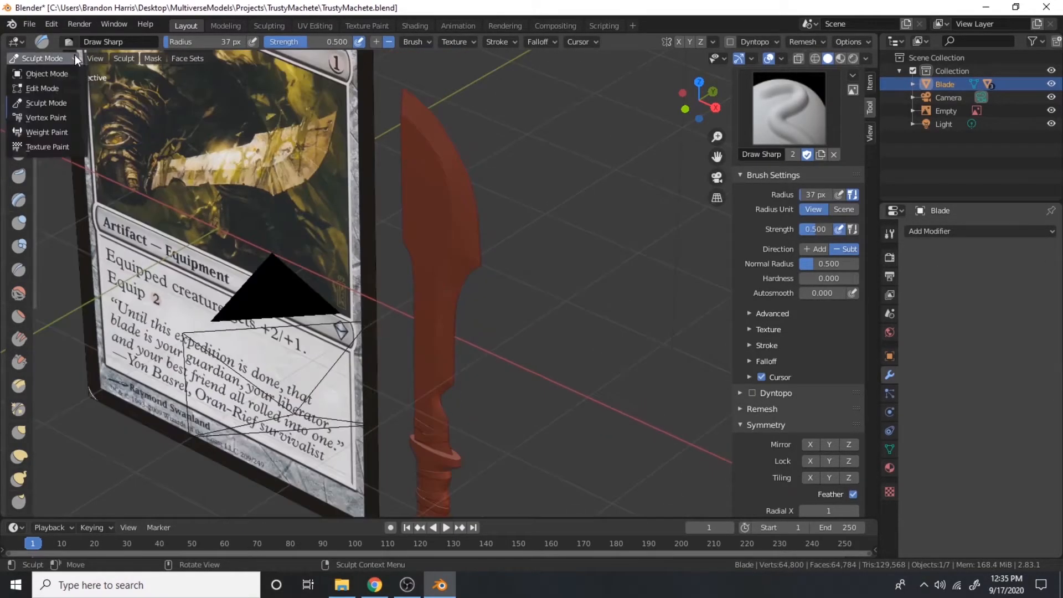
click(36, 71)
Change the viewport lighting from MatCap to Studio and deselect the blade
click(865, 58)
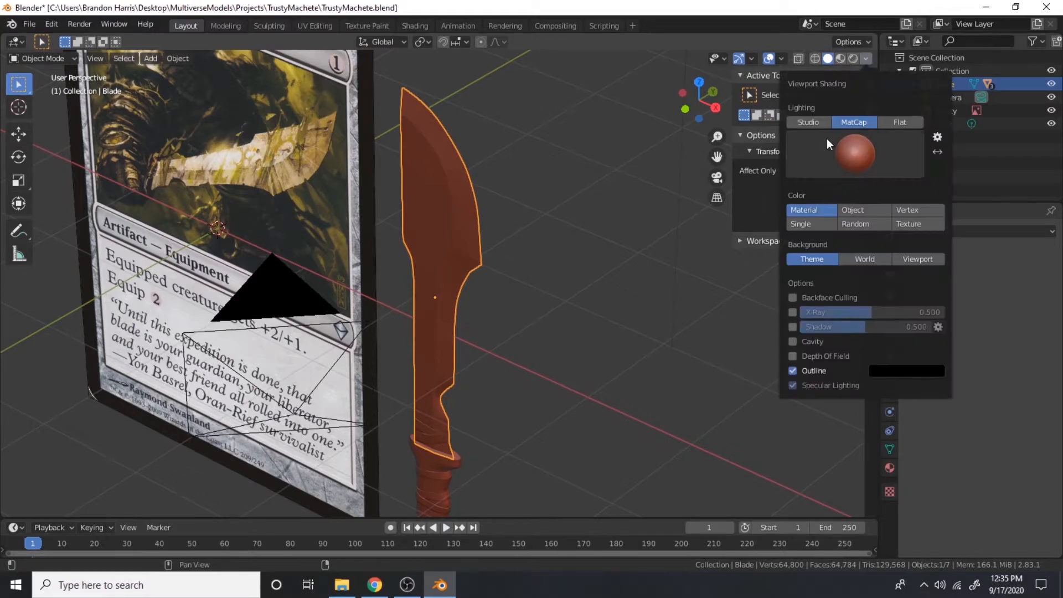
click(811, 123)
click(598, 249)
scroll(598, 249, down, 4)
scroll(576, 272, up, 7)
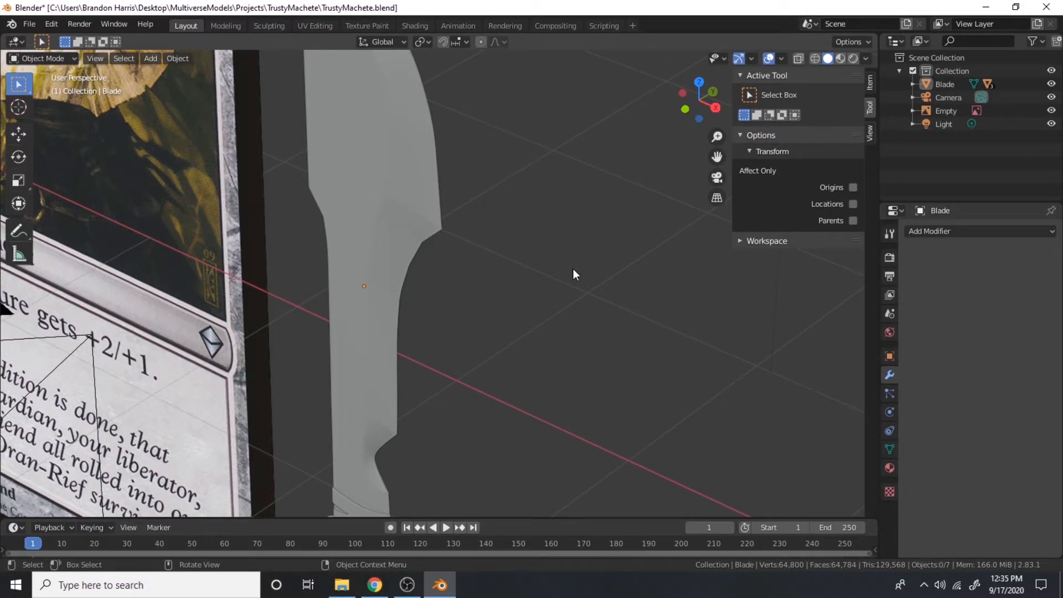
Examine the machete in the Modeling, Sculpting and UV Editing workspaces
middle_drag(545, 256, 439, 239)
key(shift+a)
mouse_move(439, 239)
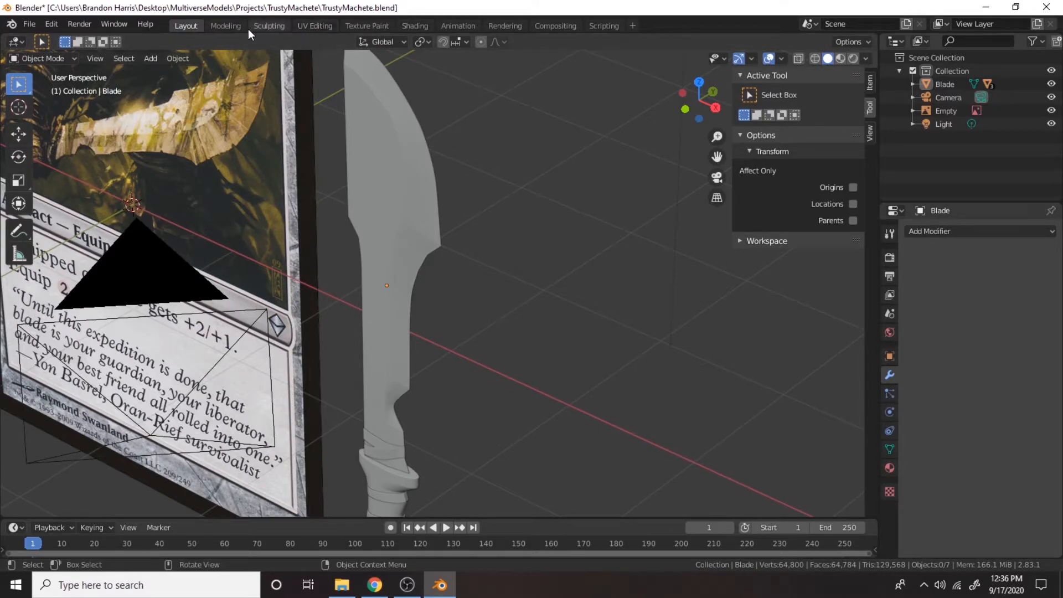
click(234, 28)
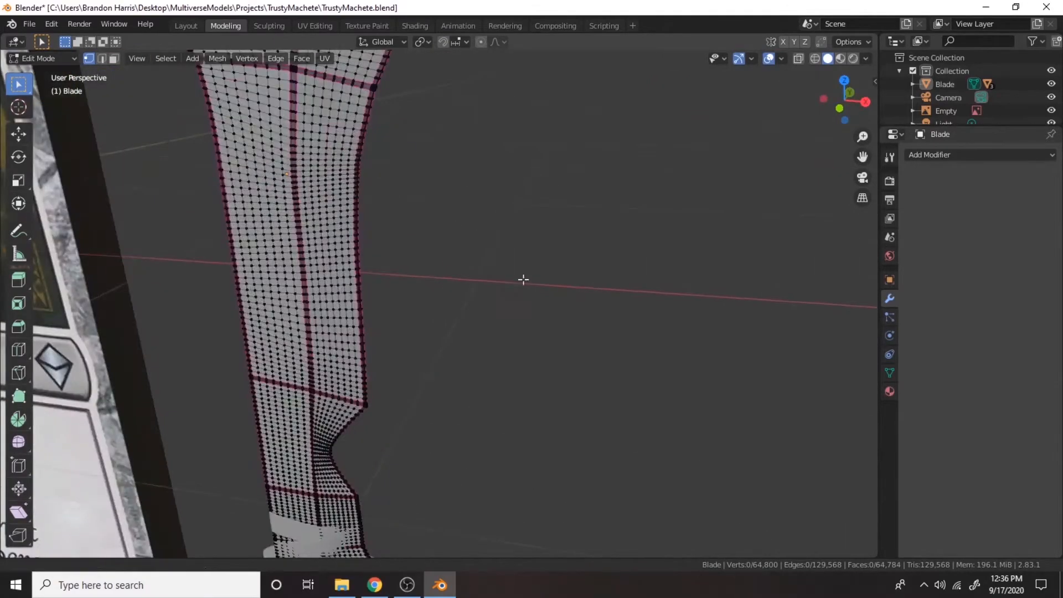
shift+middle_drag(512, 264, 539, 332)
scroll(538, 332, down, 1)
click(282, 26)
scroll(419, 251, up, 2)
mouse_move(631, 264)
shift+middle_down()
mouse_move(420, 251)
mouse_move(476, 268)
mouse_move(388, 249)
shift+middle_up()
click(327, 26)
middle_drag(686, 299, 748, 283)
scroll(747, 283, down, 2)
mouse_move(748, 283)
shift+middle_down()
mouse_move(522, 306)
mouse_move(375, 287)
shift+middle_up()
scroll(375, 287, up, 4)
scroll(587, 277, up, 4)
scroll(598, 277, down, 4)
scroll(617, 271, up, 4)
mouse_move(617, 270)
shift+middle_down()
mouse_move(553, 200)
mouse_move(601, 194)
mouse_move(620, 218)
shift+middle_up()
Examine the machete in the Texture Paint workspace and check the empty node area in the Shading workspace
click(384, 25)
scroll(636, 310, up, 5)
middle_drag(626, 318, 681, 326)
shift+middle_drag(681, 327, 520, 327)
scroll(554, 321, up, 2)
middle_drag(604, 298, 684, 245)
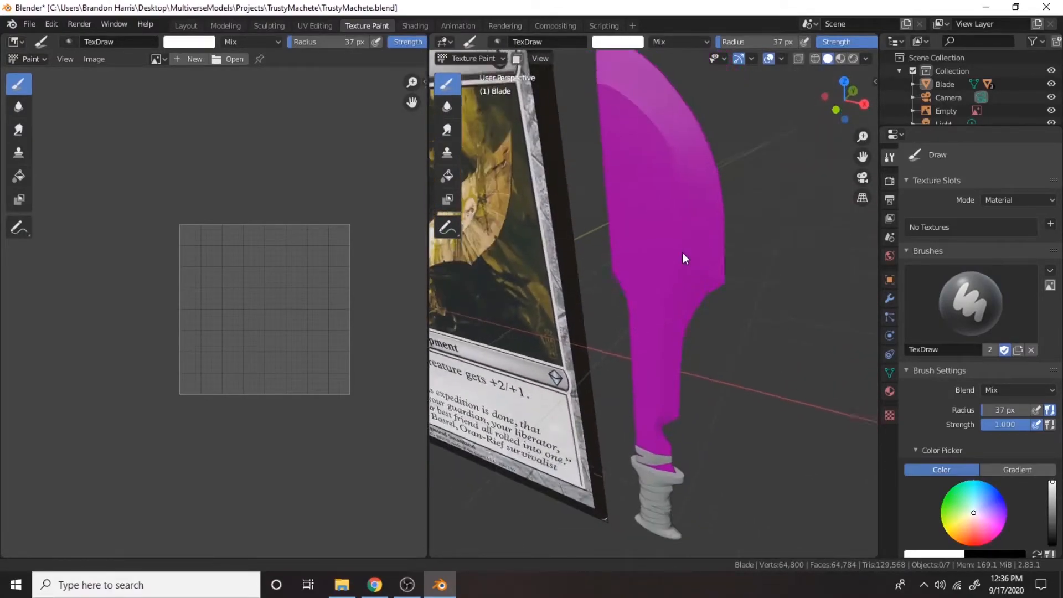
click(414, 26)
middle_drag(543, 120, 570, 221)
scroll(571, 222, up, 3)
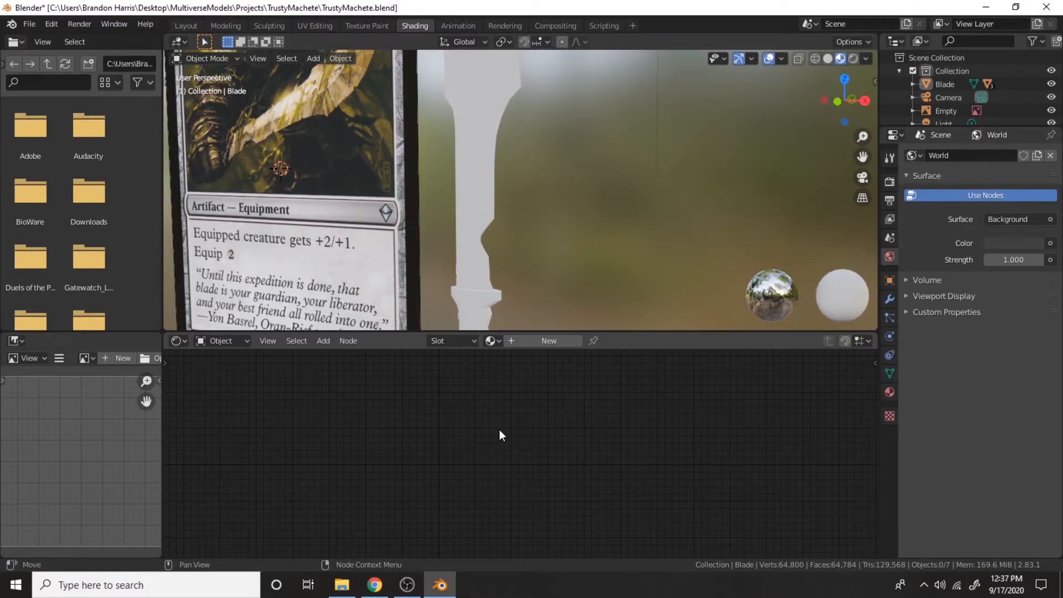
key(shift+a)
From the Modeling workspace, create a new material for the blade and name it Blade
click(227, 25)
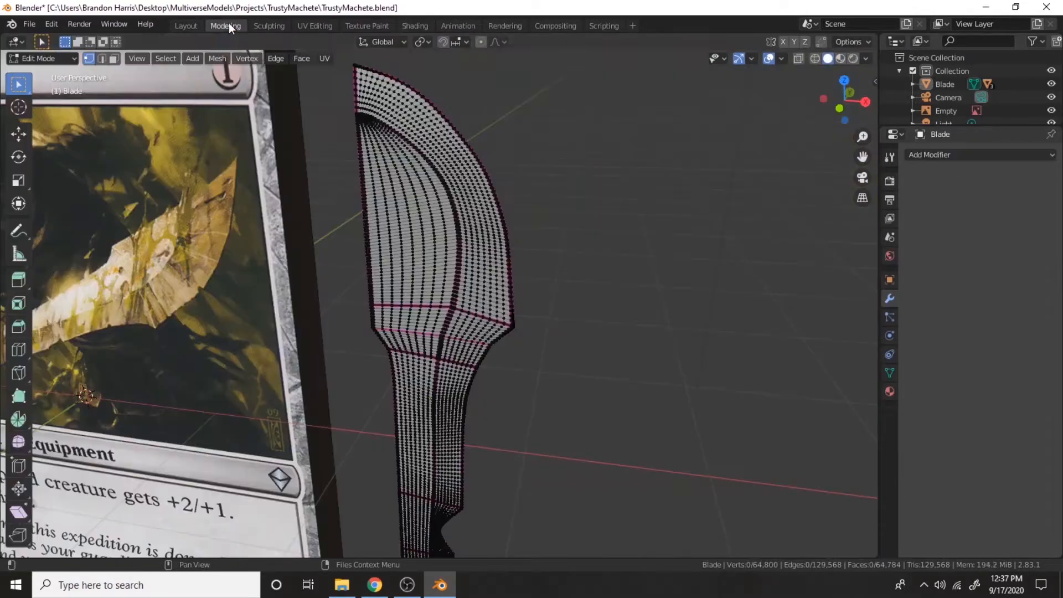
click(890, 391)
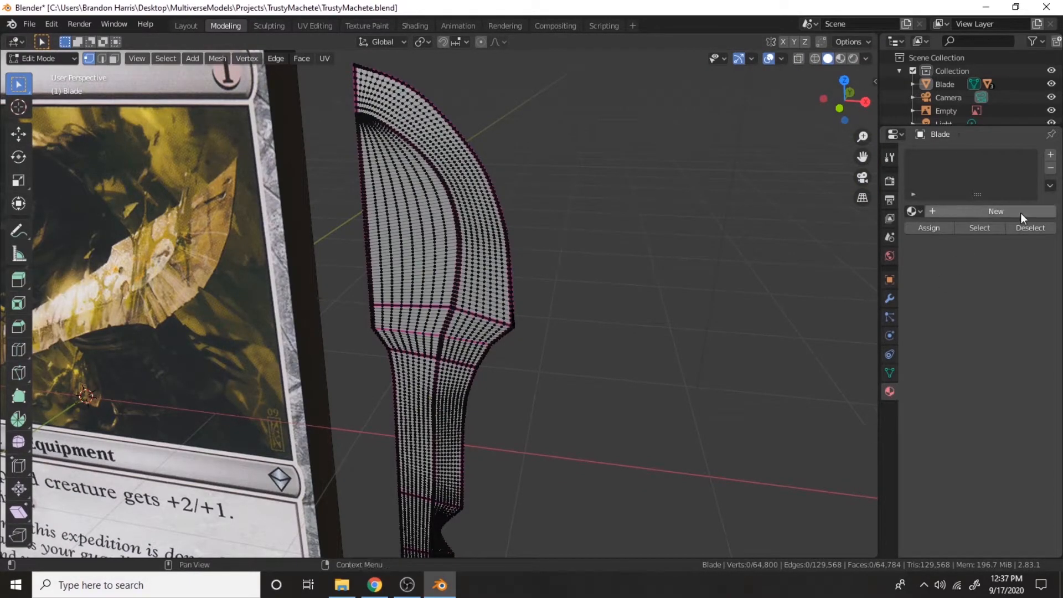
click(991, 214)
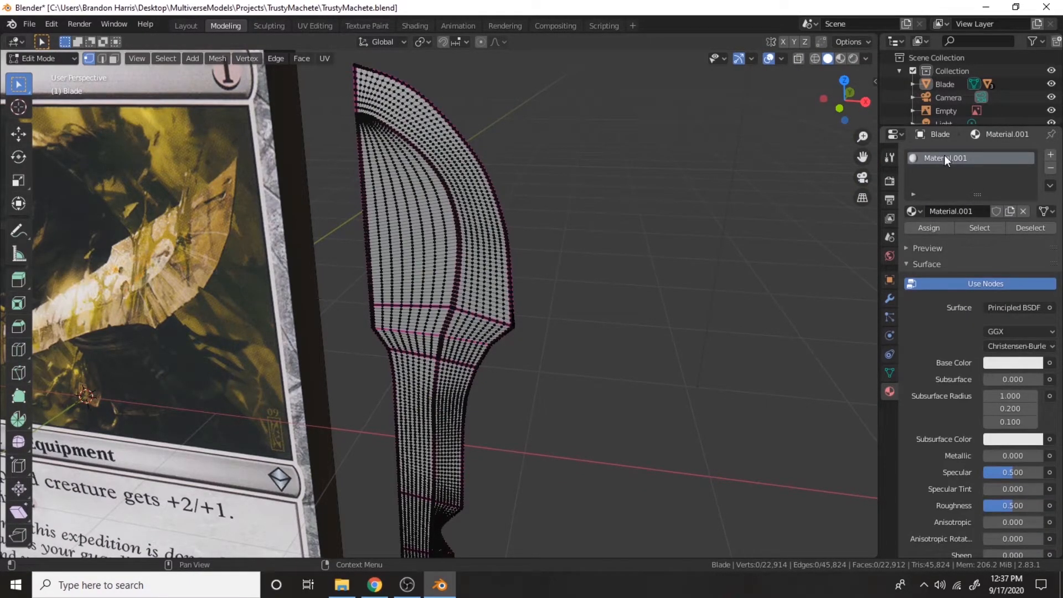
text(Blade)
key(Return)
middle_drag(665, 286, 662, 242)
In the Shading workspace, enlarge the shader editor and add a Voronoi Texture node beside the Principled BSDF
click(415, 25)
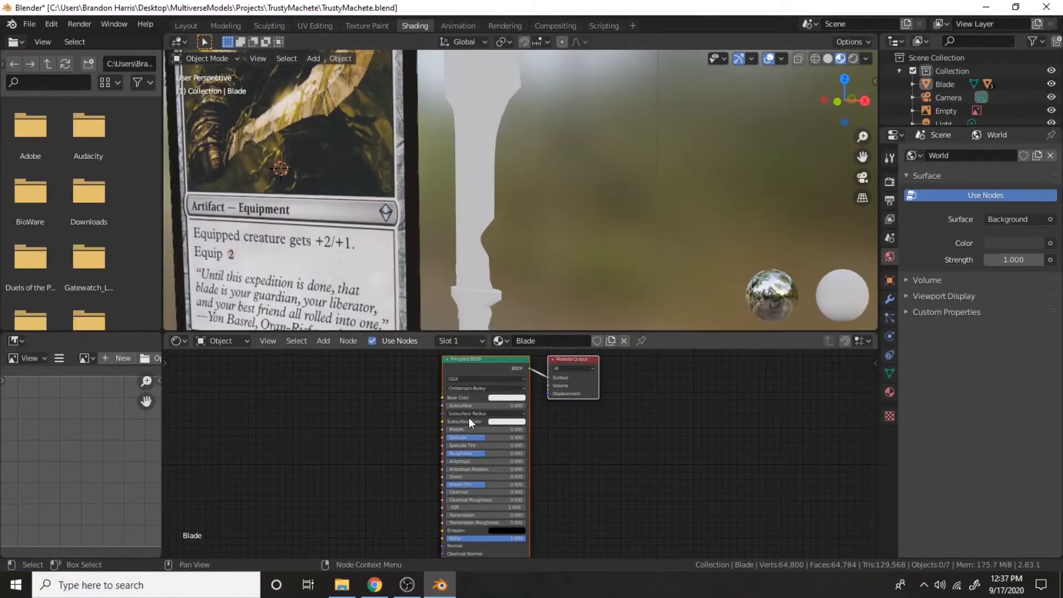
drag(451, 333, 443, 166)
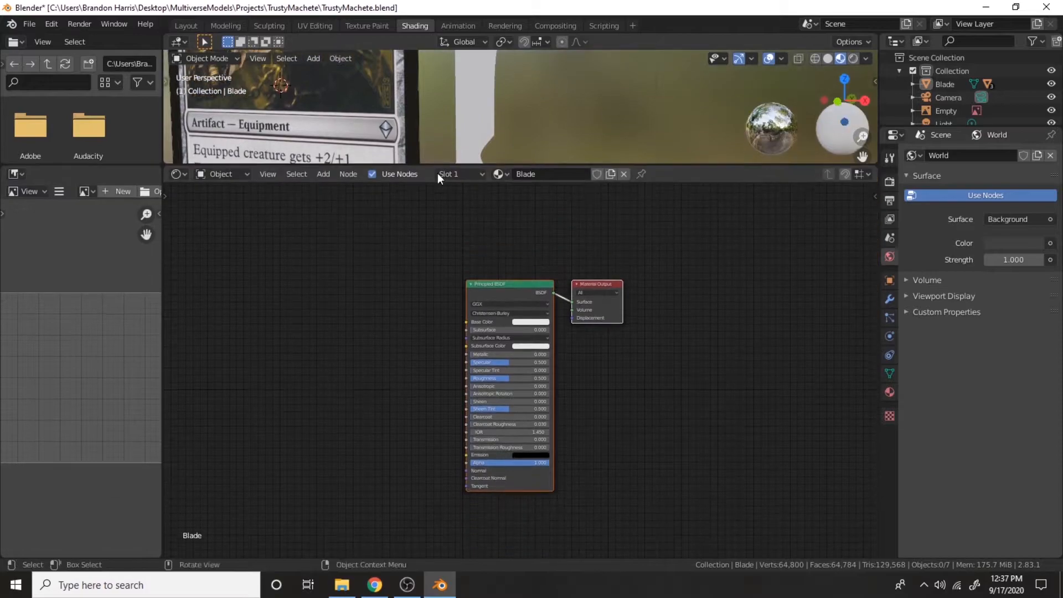
key(shift+a)
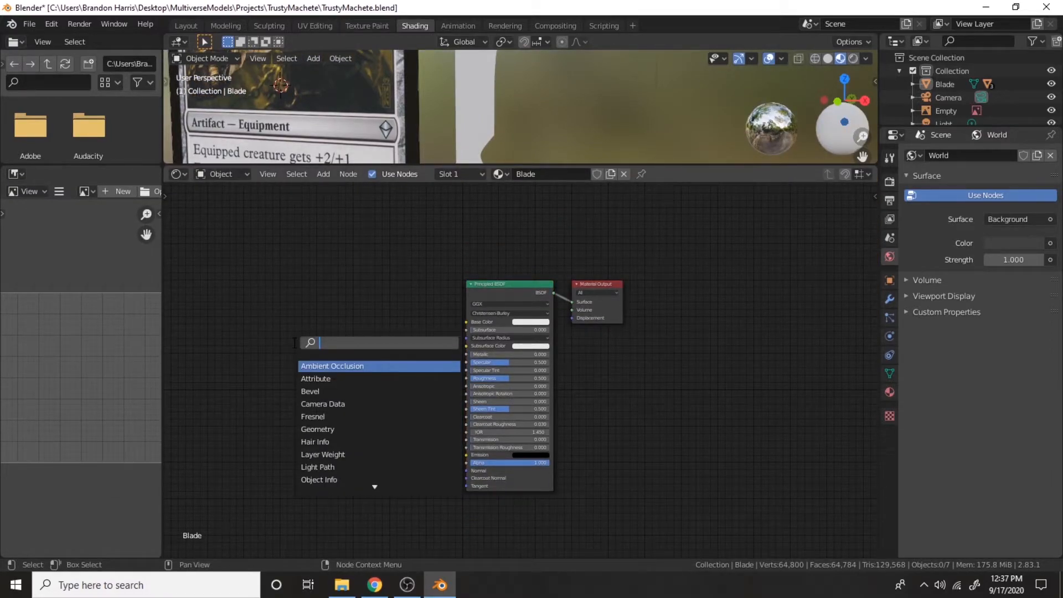
text(vor)
click(352, 367)
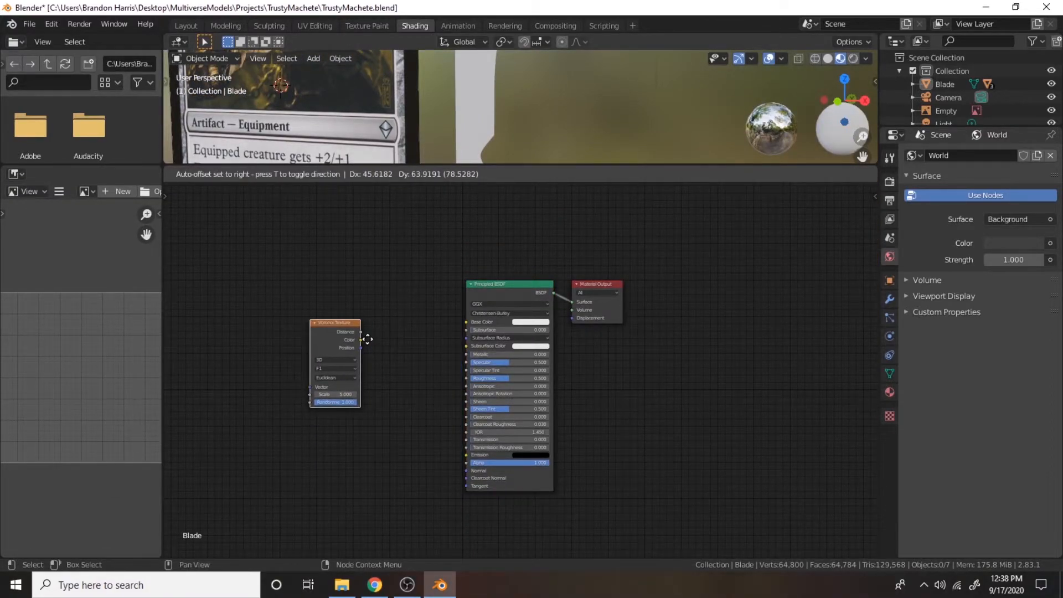
click(398, 339)
scroll(382, 321, up, 4)
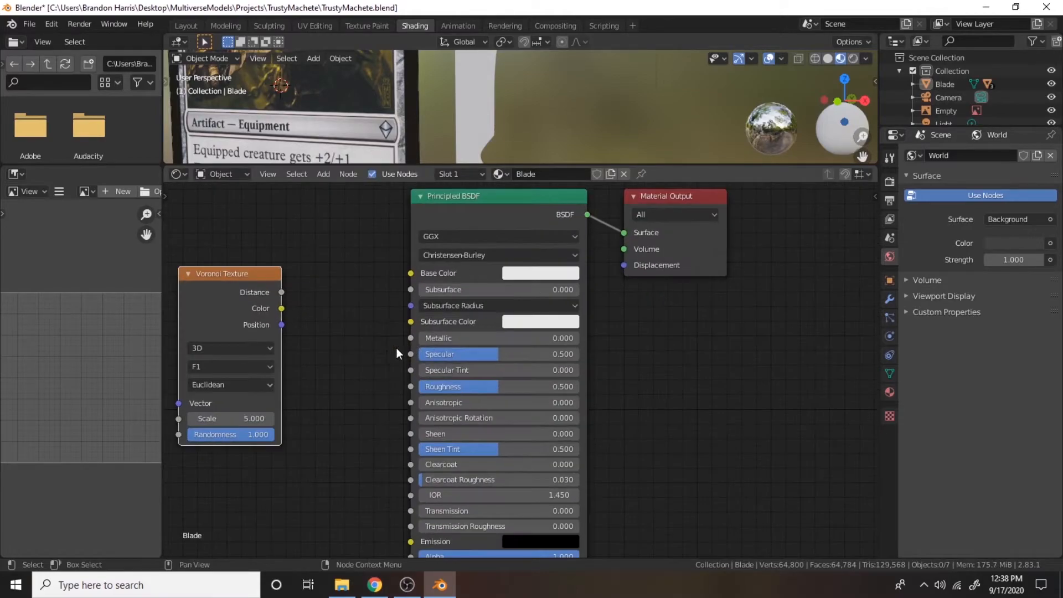
Set the Voronoi Texture's distance metric to Minkowski and its exponent to 0.700
click(363, 310)
click(330, 376)
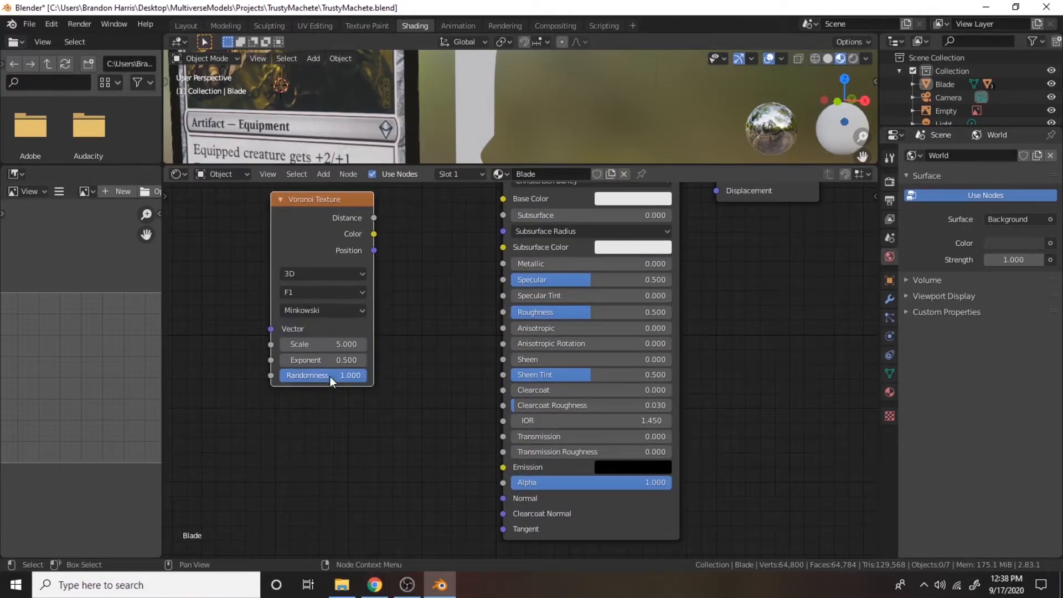
key(Home)
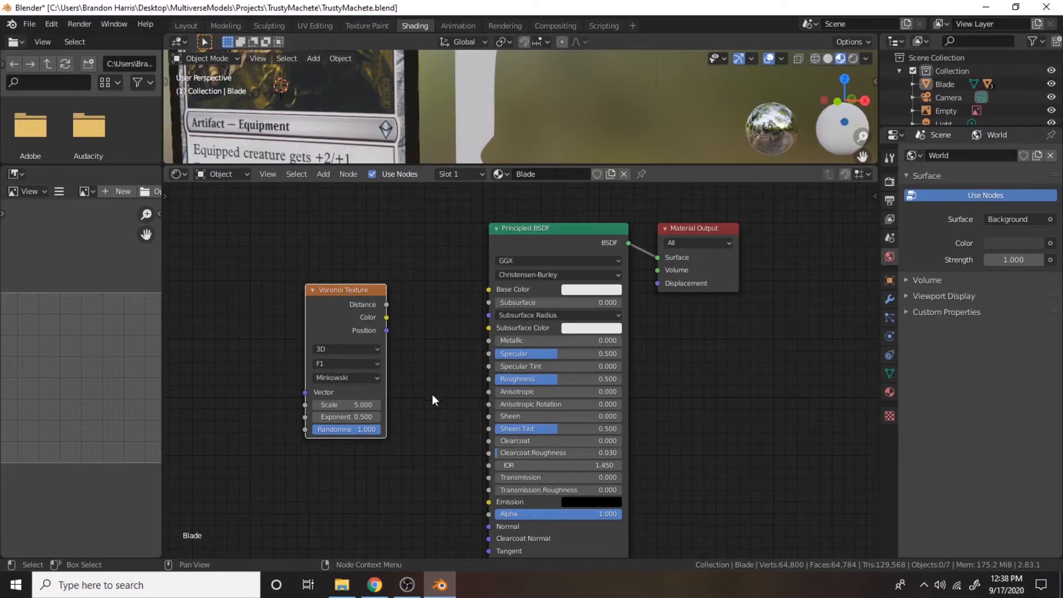
click(371, 364)
click(371, 364)
click(374, 414)
click(373, 414)
scroll(261, 411, up, 3)
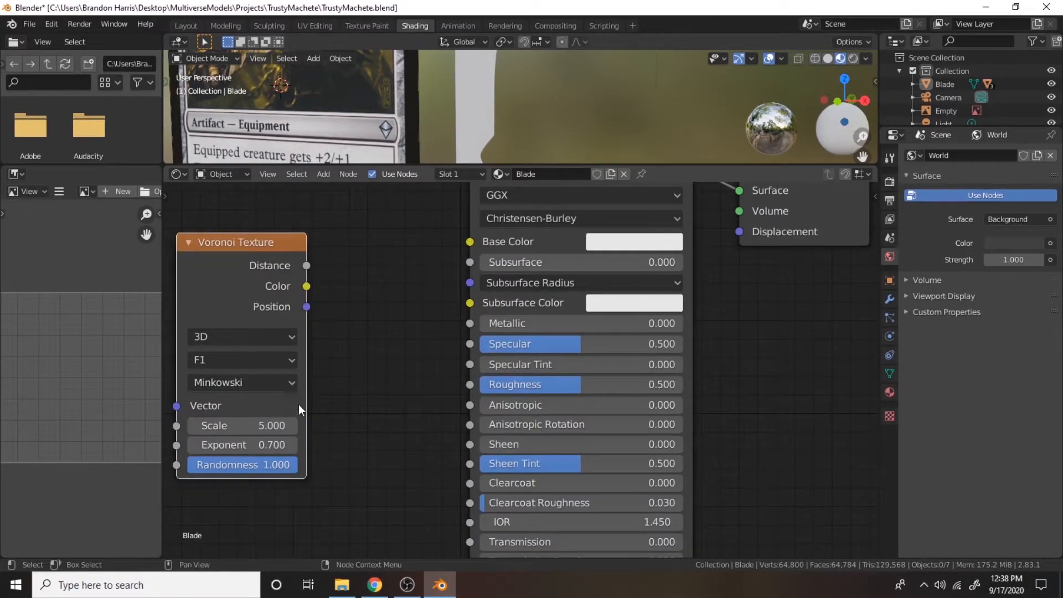
scroll(294, 395, down, 1)
click(309, 458)
click(314, 379)
click(301, 359)
click(302, 359)
click(310, 336)
click(310, 336)
Set the Voronoi Texture's scale to 2.000
scroll(425, 298, down, 2)
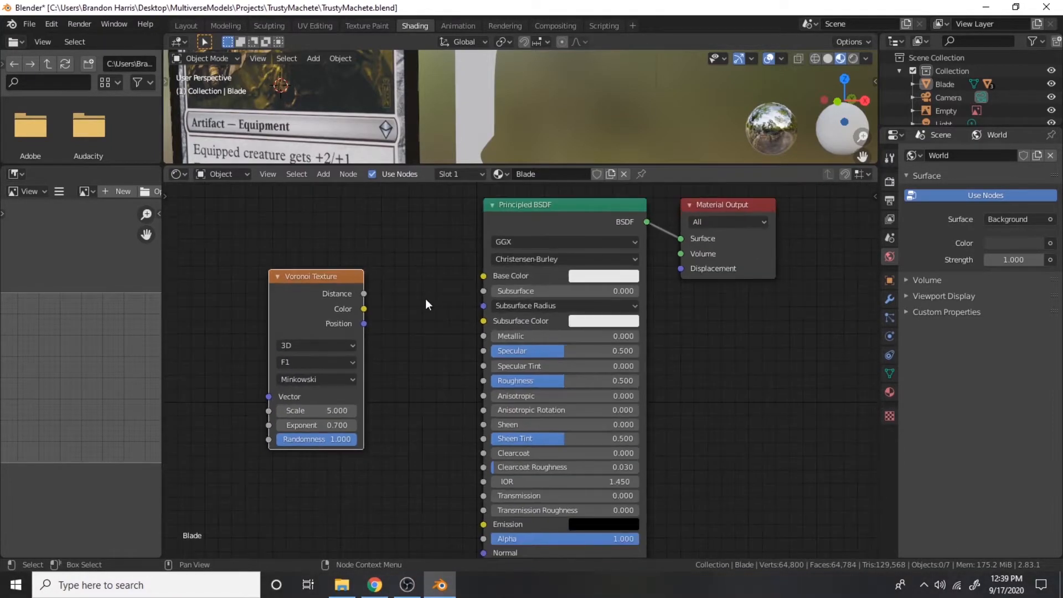
scroll(425, 298, up, 1)
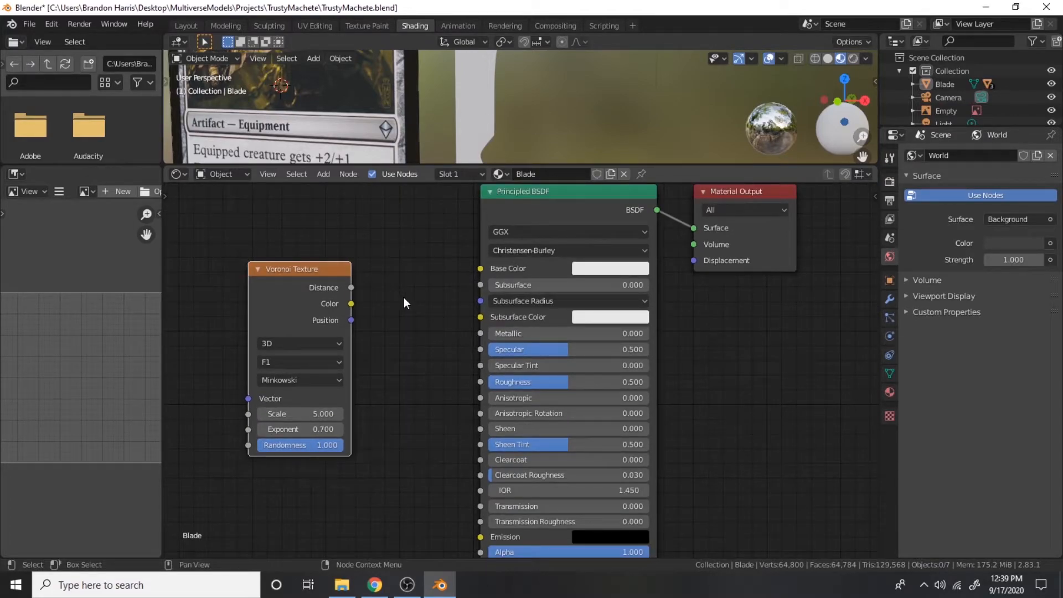
drag(332, 415, 318, 414)
mouse_move(407, 585)
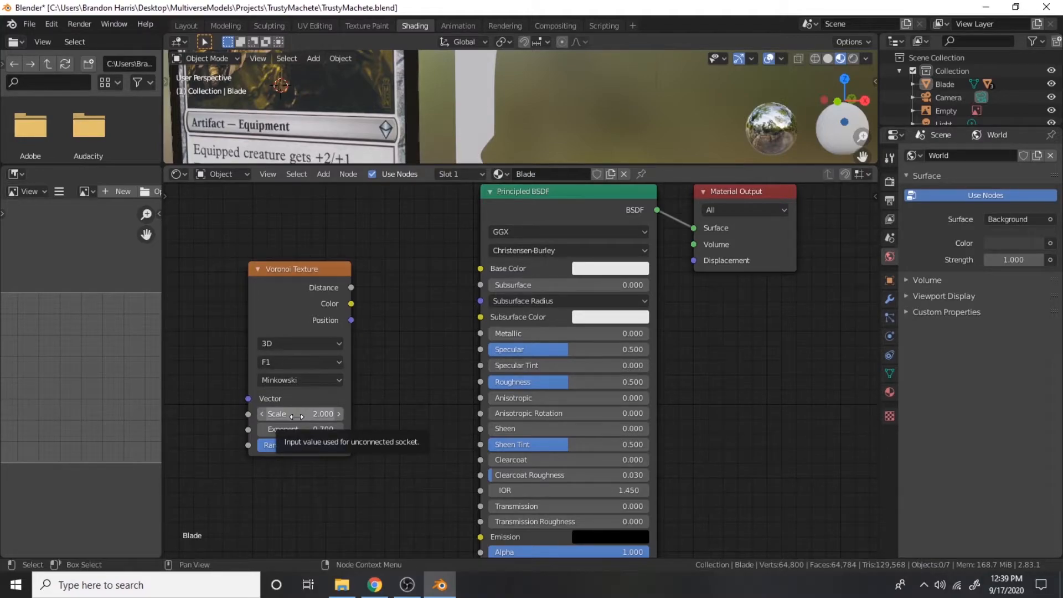
Add a Noise Texture node in front of the Voronoi Texture node
key(shift+a)
text(noise)
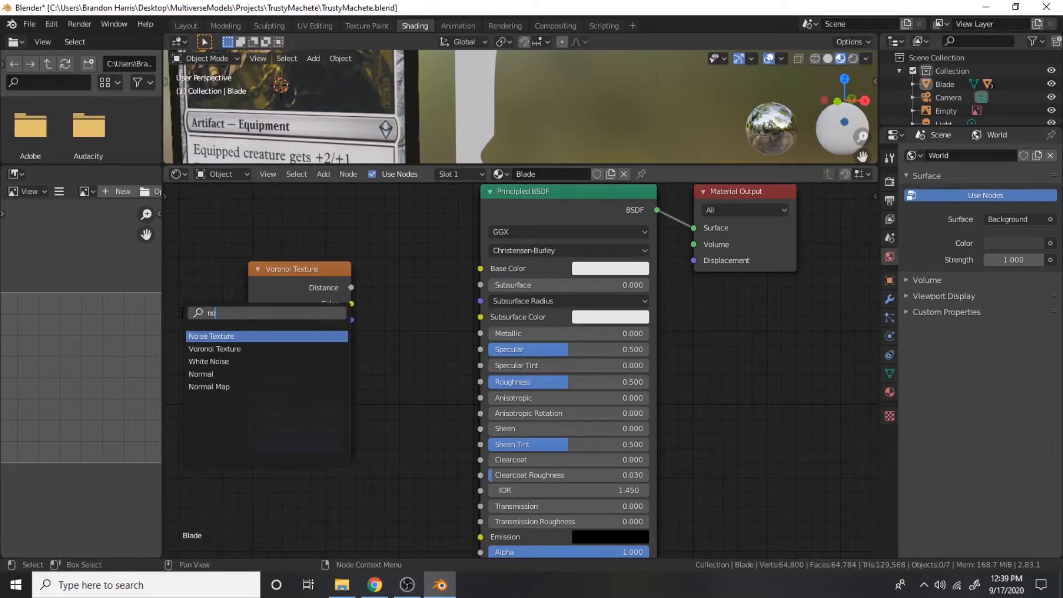
key(Return)
click(238, 279)
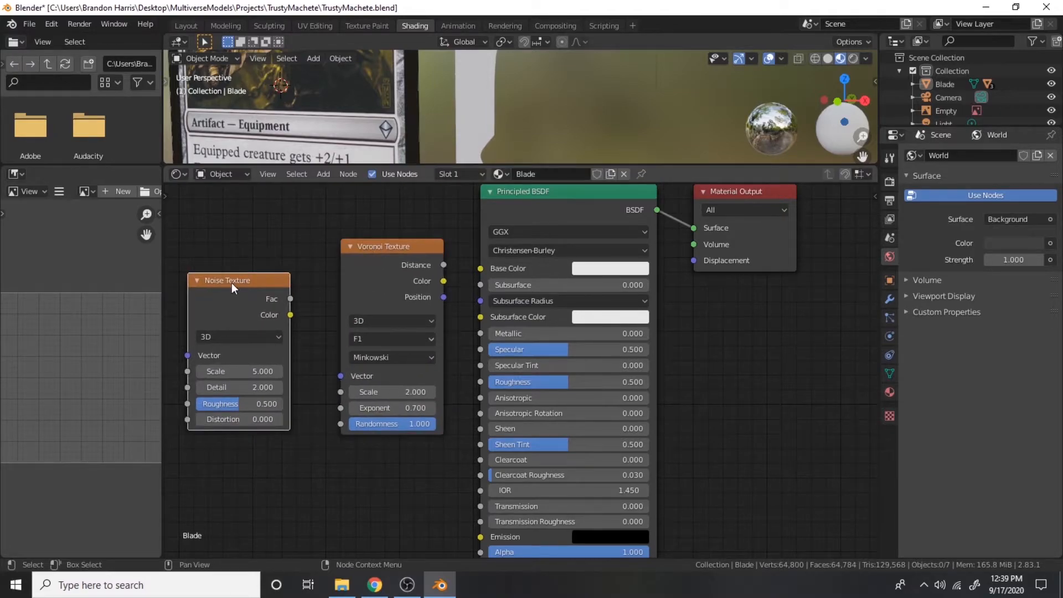
Set the Noise Texture's scale to 6.900 and detail to 16.000, and link its Color output to the Voronoi Exponent input
drag(242, 371, 242, 374)
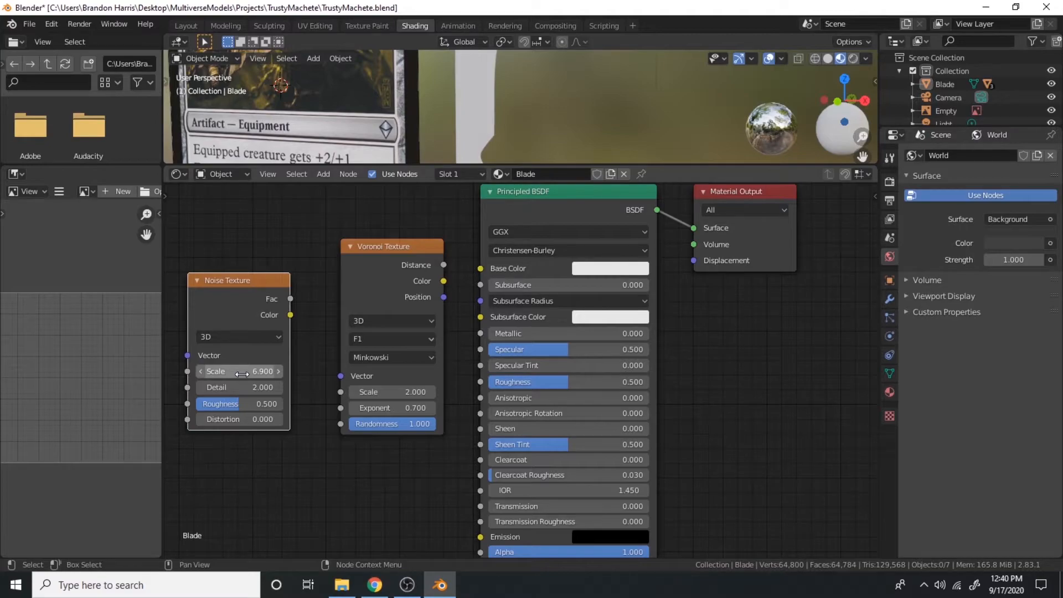
drag(255, 388, 256, 389)
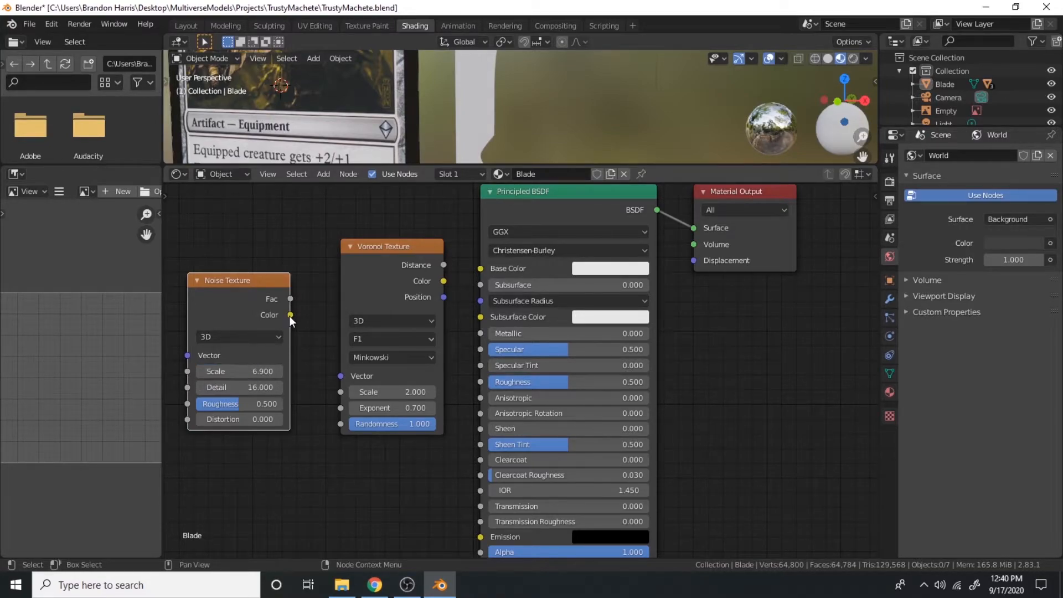
drag(289, 315, 343, 413)
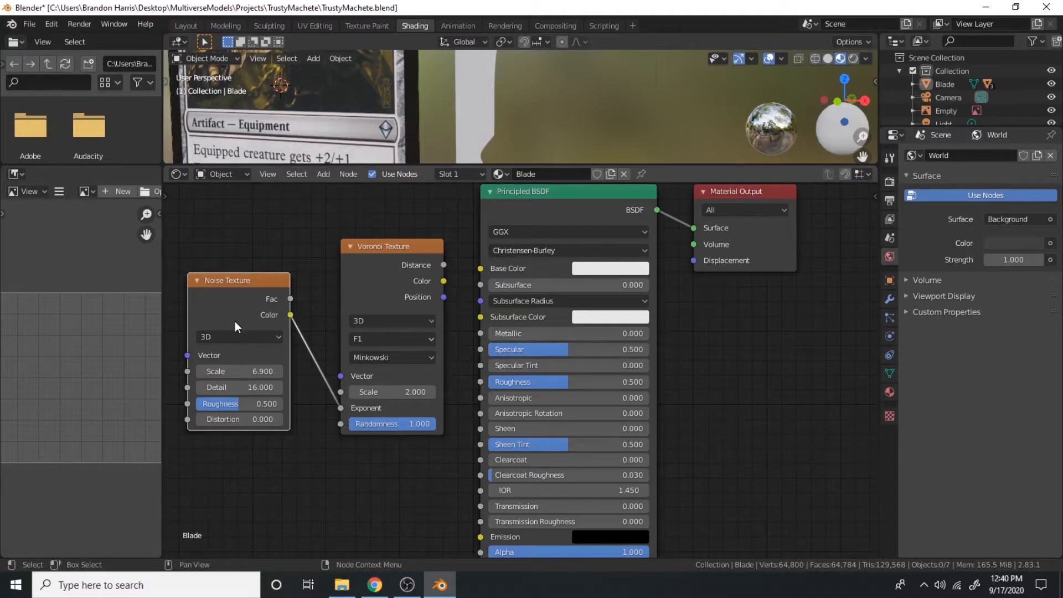
Add a ColorRamp node between the Noise Texture and the Voronoi Texture's Exponent input, spacing the nodes apart
key(shift+a)
mouse_move(168, 448)
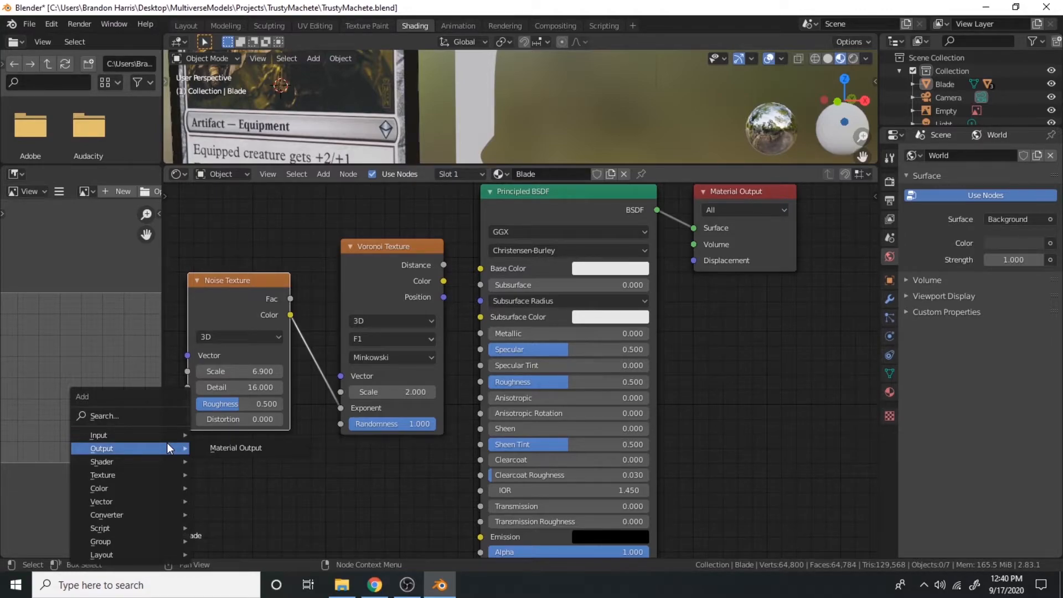
text(scolor)
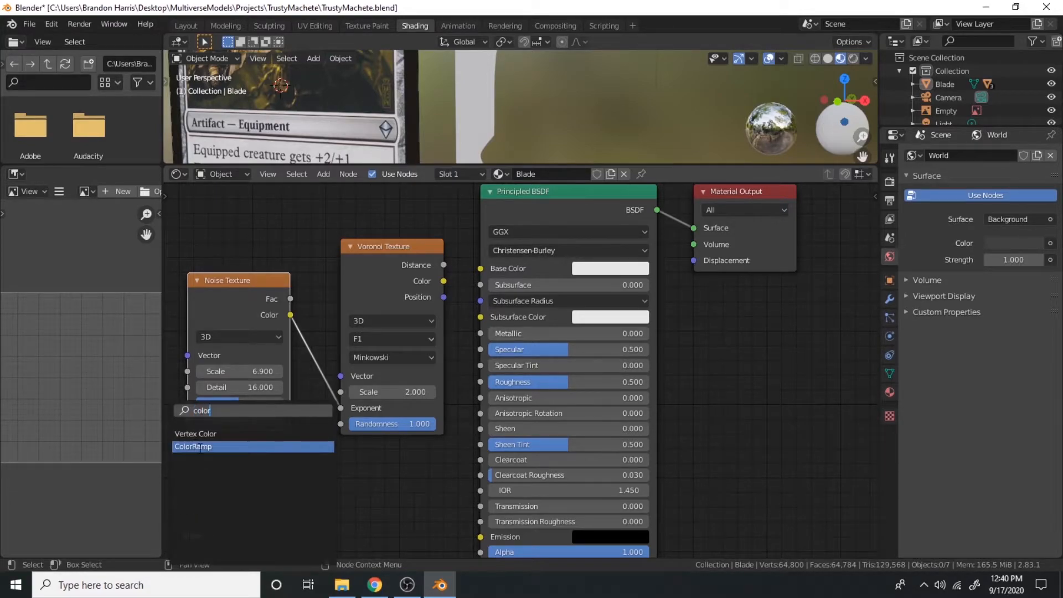
click(199, 447)
click(312, 350)
scroll(431, 278, down, 8)
drag(379, 322, 219, 358)
drag(460, 356, 329, 356)
drag(577, 306, 441, 312)
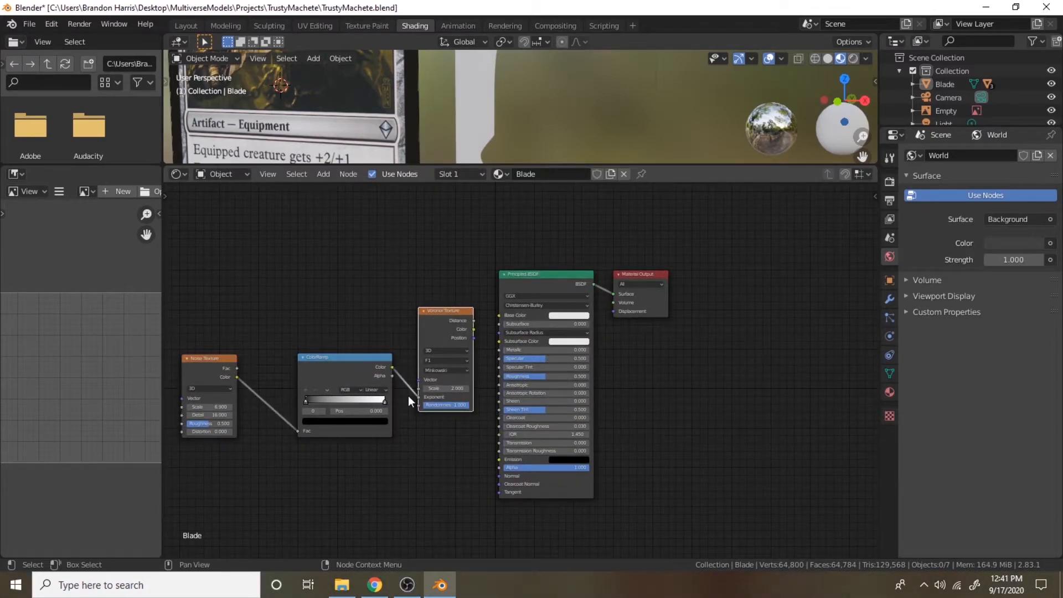
Move the black stop of the ColorRamp feeding the Voronoi Texture to position 0.296
scroll(407, 395, up, 2)
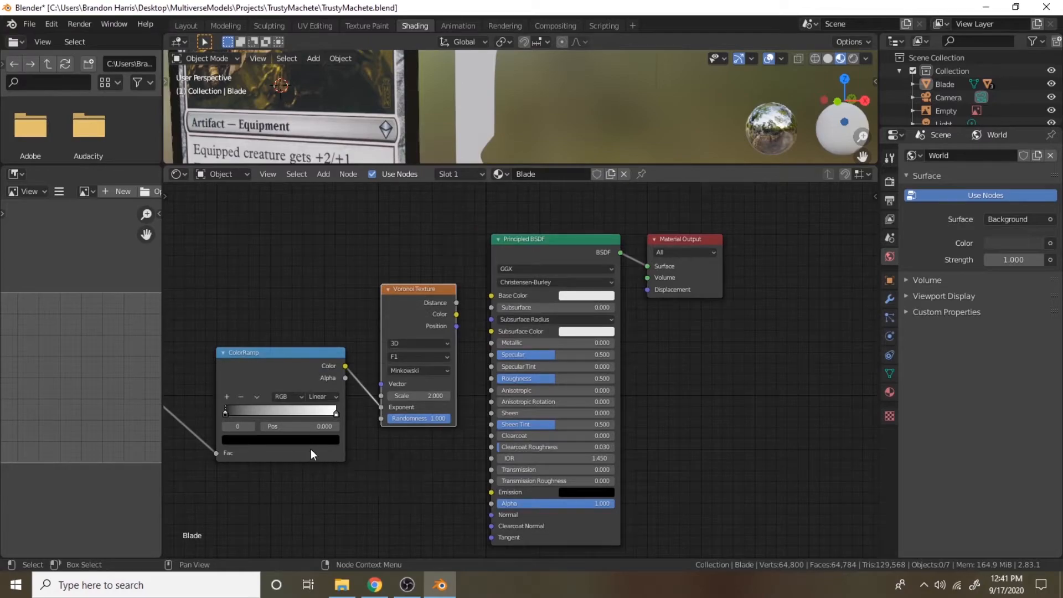
double_click(273, 427)
text(.96)
key(Return)
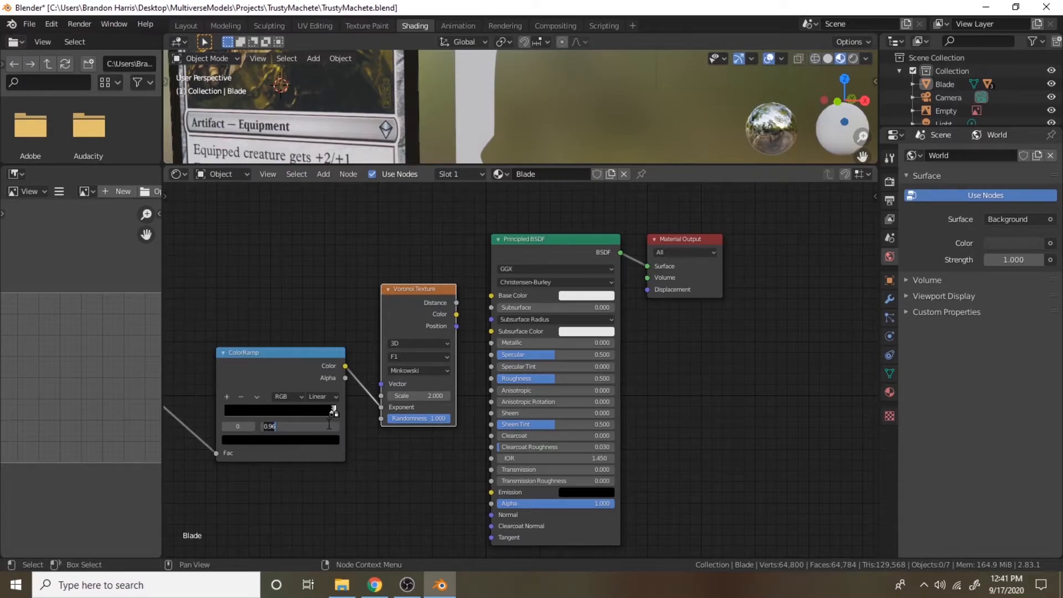
drag(328, 425, 288, 425)
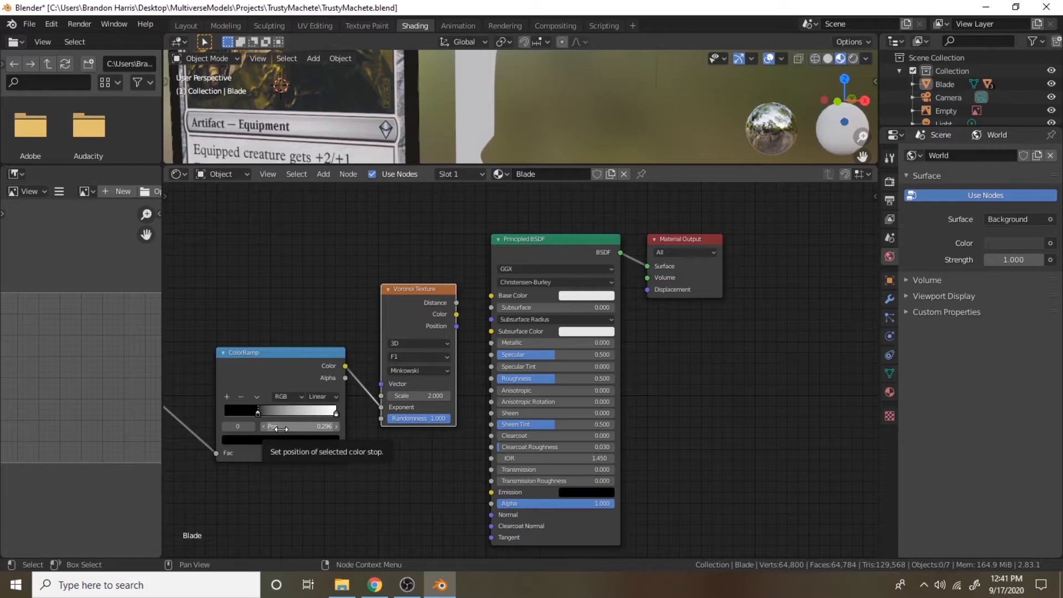
Add a second ColorRamp node in the empty area below the Voronoi Texture
scroll(281, 429, down, 4)
mouse_move(440, 585)
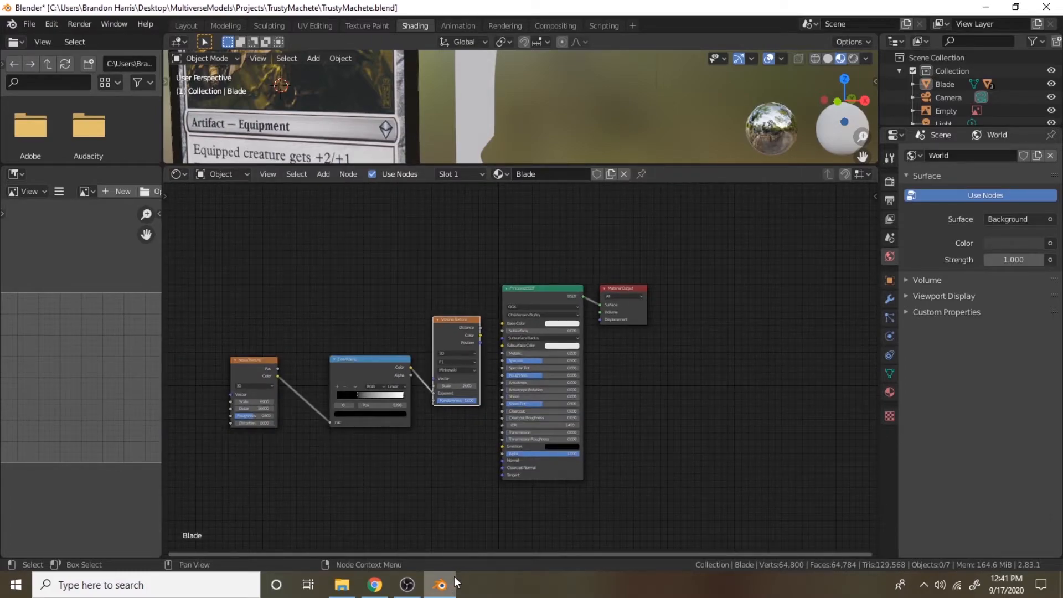
click(364, 484)
key(shift+a)
click(364, 422)
text(color)
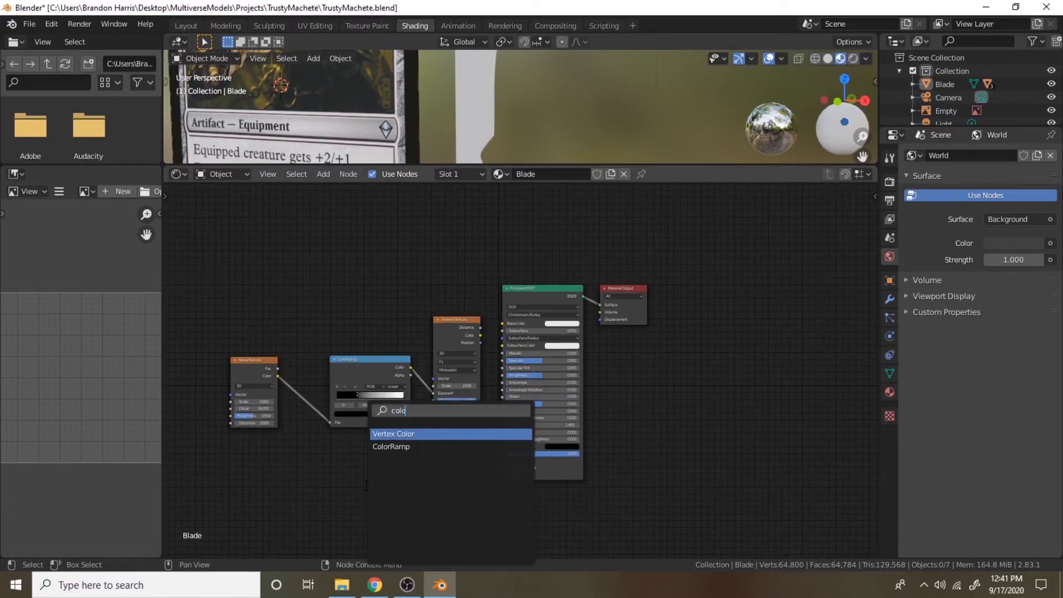
click(419, 447)
click(446, 427)
scroll(476, 448, up, 4)
middle_drag(511, 471, 512, 269)
scroll(479, 375, up, 4)
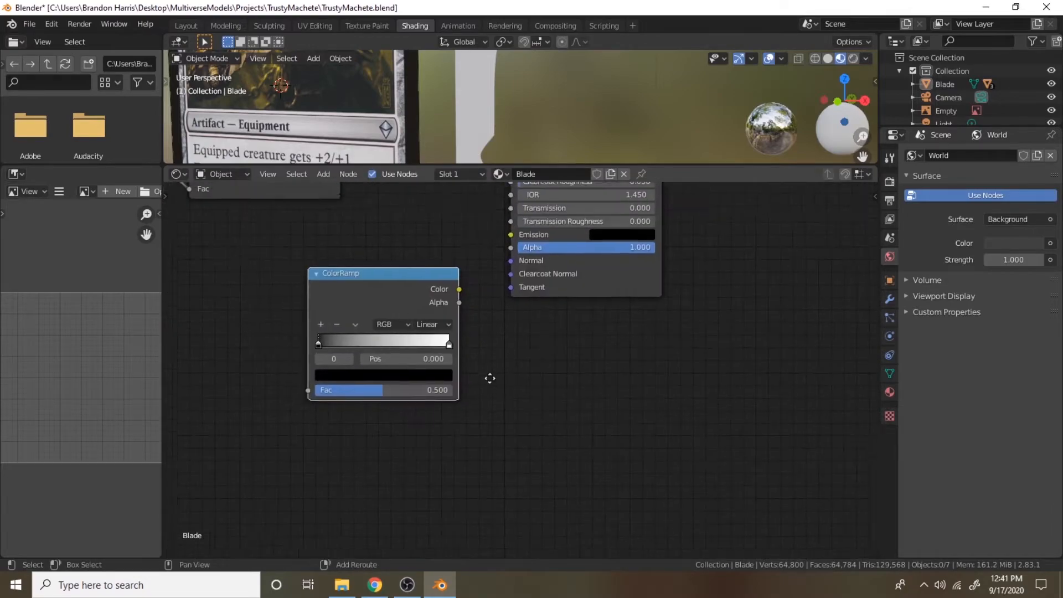
middle_drag(480, 369, 542, 418)
drag(504, 394, 484, 395)
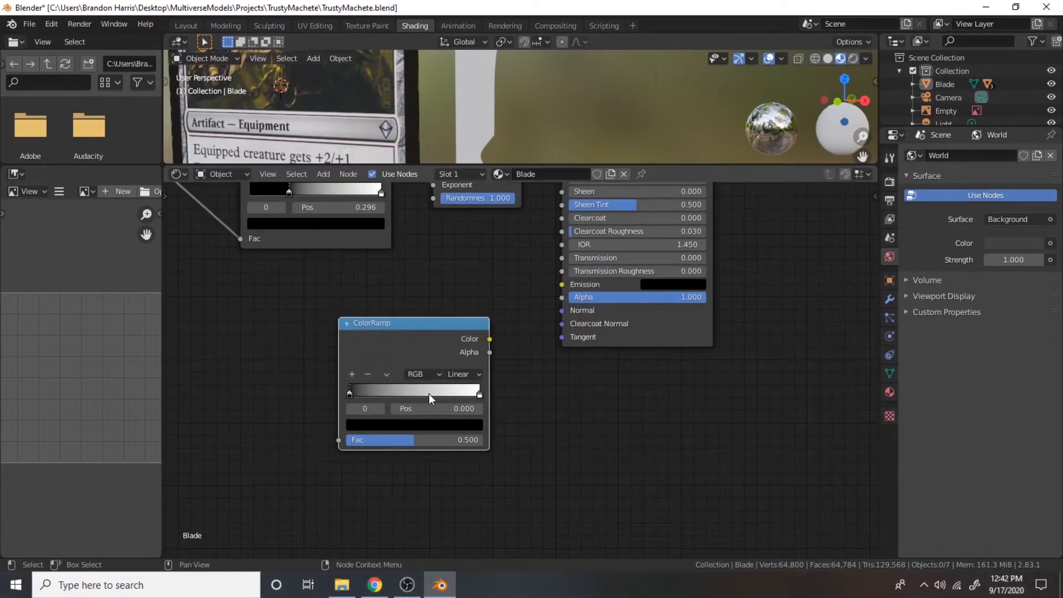
Add three stops to the second ColorRamp and space them across its darker half, with the brightest added stop at 0.486
click(351, 374)
click(351, 374)
click(351, 375)
drag(413, 397, 456, 398)
drag(384, 398, 432, 399)
drag(369, 399, 399, 407)
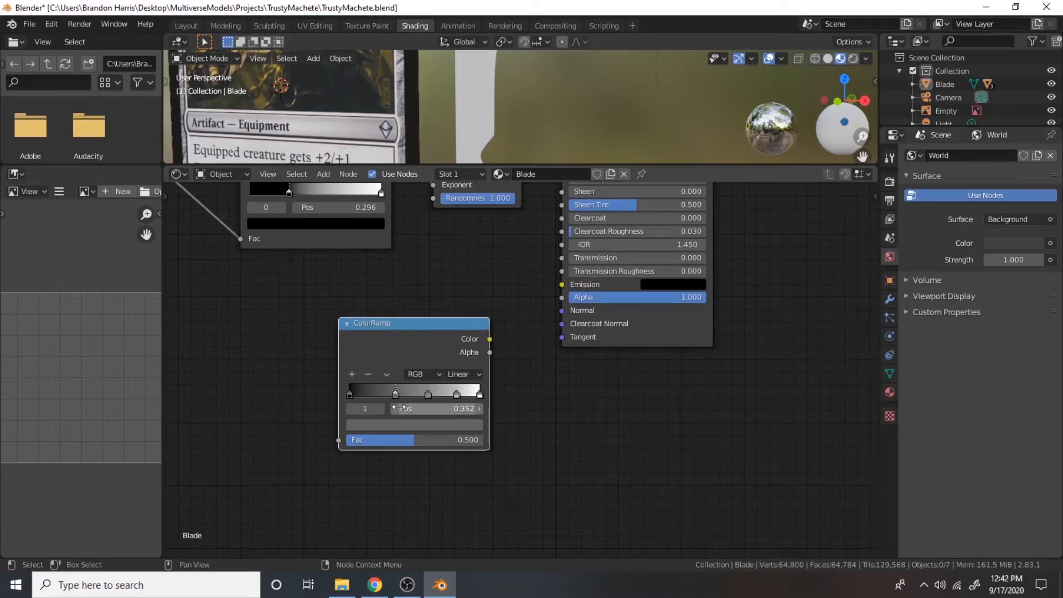
drag(395, 398, 359, 404)
mouse_move(428, 398)
mouse_down()
mouse_move(391, 399)
mouse_move(432, 398)
mouse_up()
drag(359, 394, 356, 396)
drag(390, 400, 375, 403)
drag(374, 399, 395, 398)
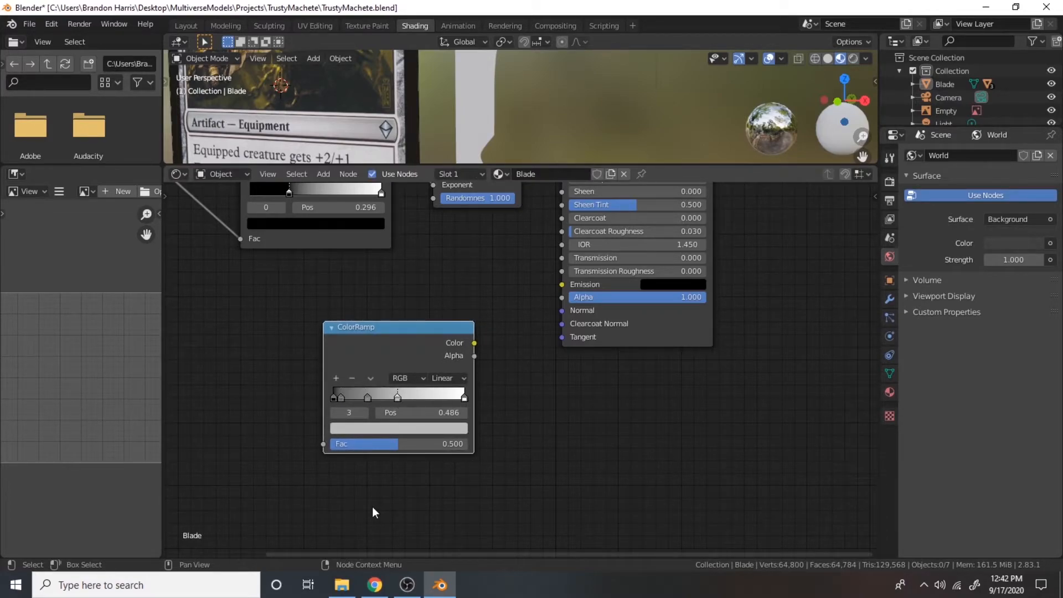
Position the second ColorRamp between the Voronoi Texture and the Principled BSDF, and link the Voronoi Color output to its Fac input
scroll(375, 410, down, 2)
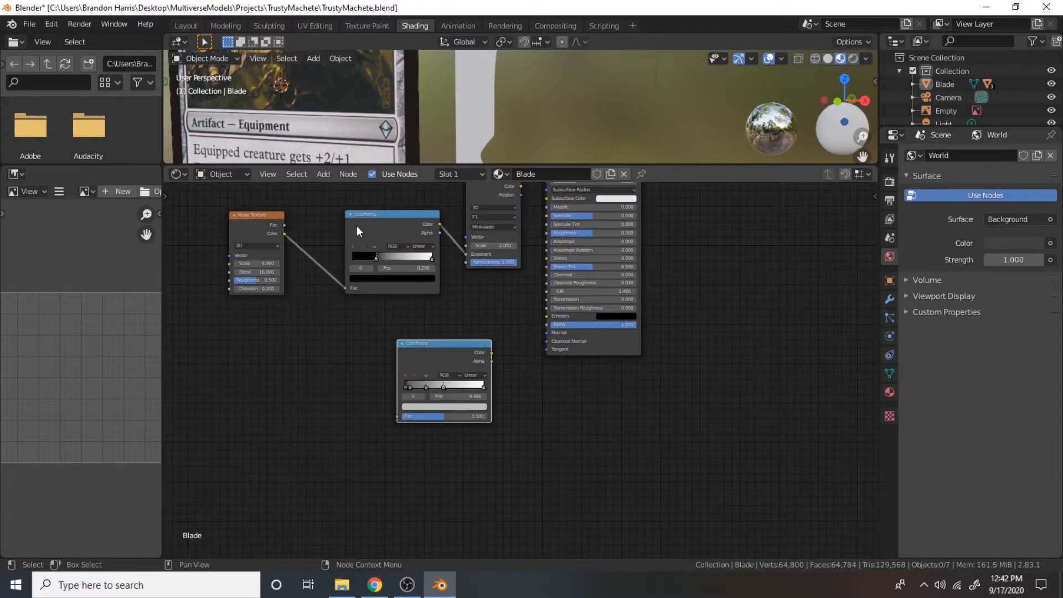
scroll(360, 225, down, 2)
drag(258, 213, 485, 318)
drag(488, 227, 354, 243)
drag(441, 350, 437, 263)
scroll(388, 246, up, 6)
middle_drag(314, 185, 317, 296)
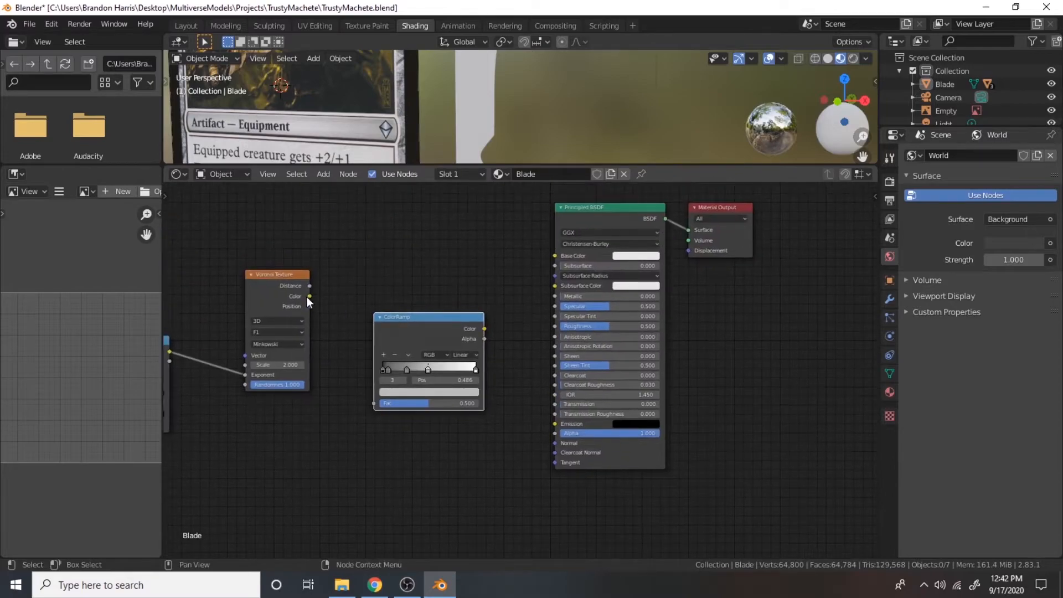
drag(309, 296, 372, 404)
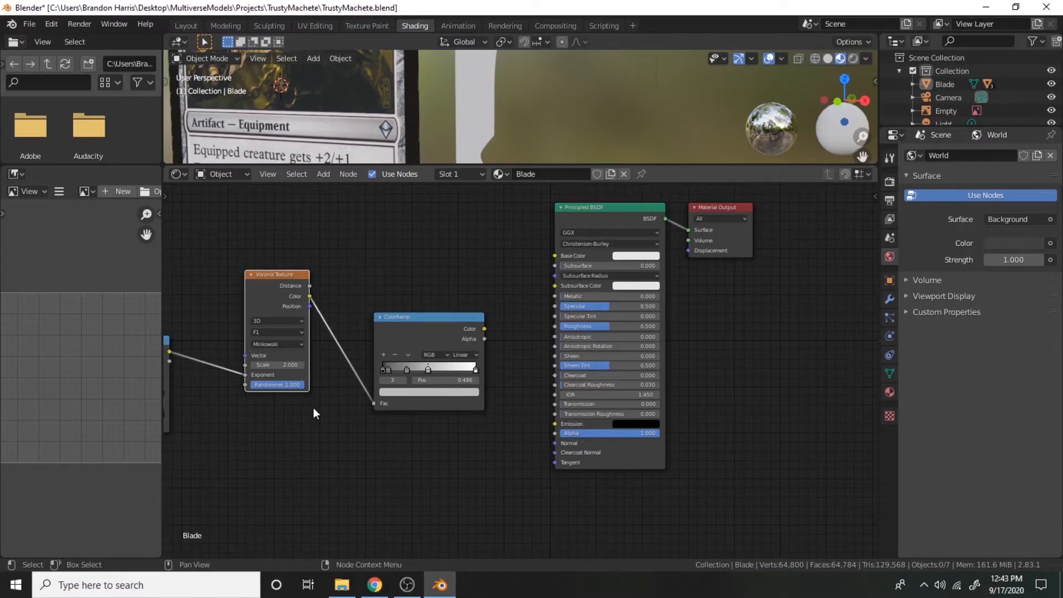
Add a Musgrave Texture node below the second ColorRamp
key(shift+a)
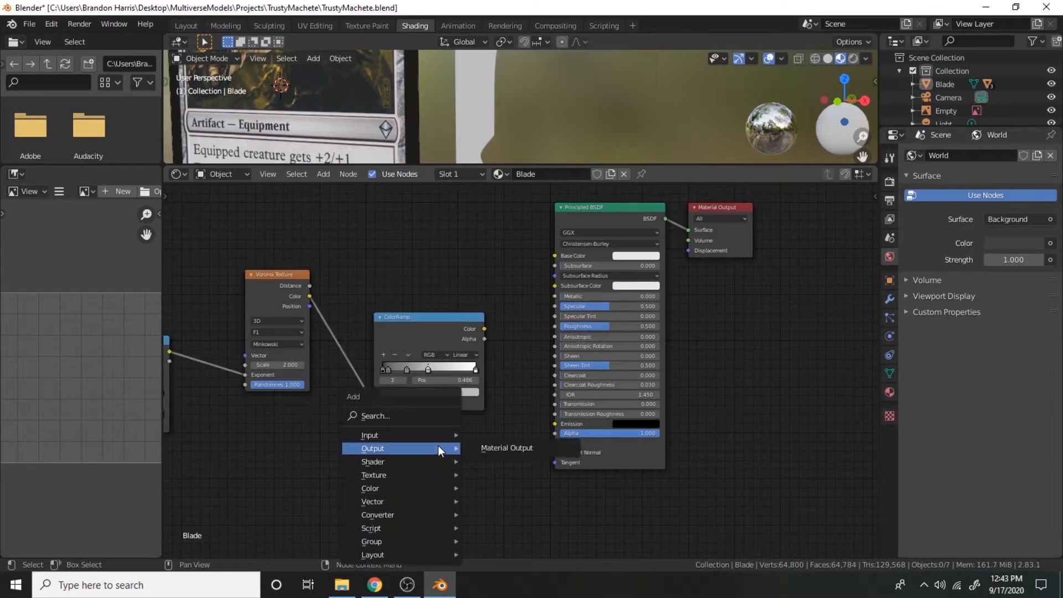
click(443, 414)
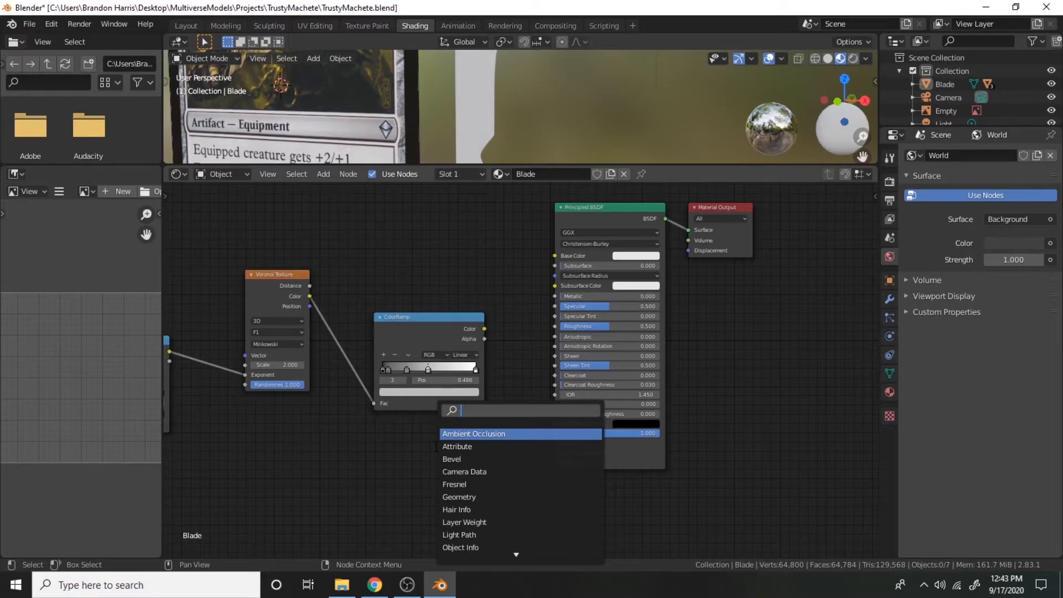
text(musgra)
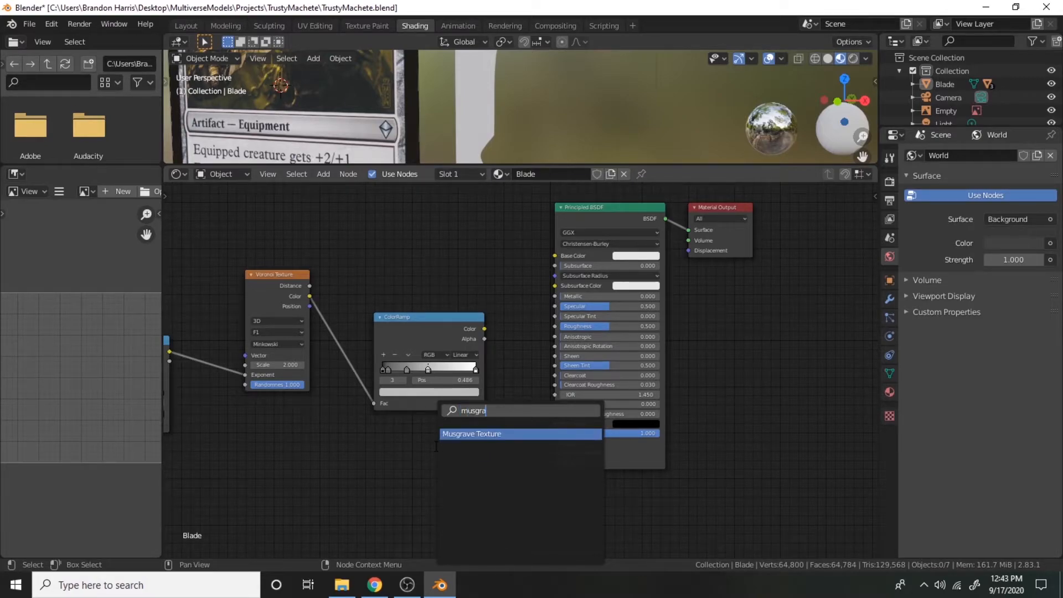
click(489, 433)
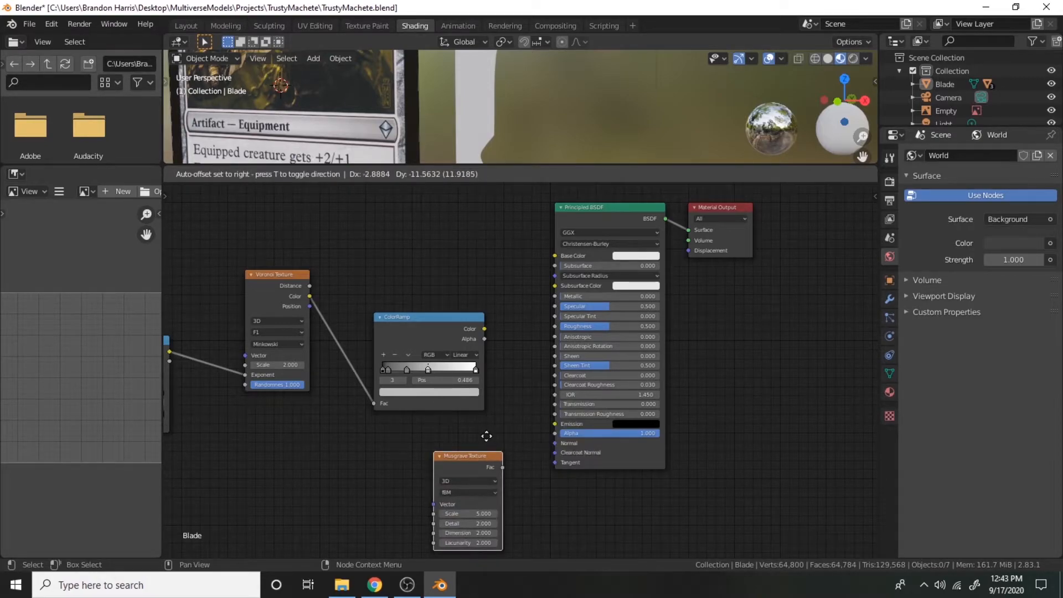
click(486, 436)
Set the Musgrave Texture's scale to 1.300, detail to 16.000, dimension to 0.000 and lacunarity to 1.600
double_click(487, 514)
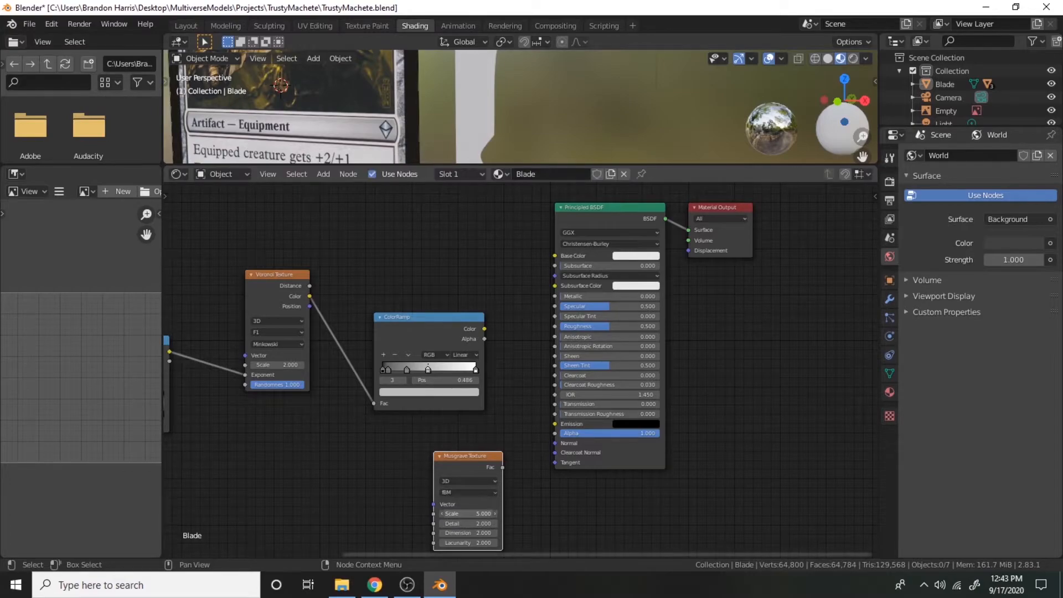
text(1.3)
key(Return)
double_click(476, 523)
text(16)
key(Return)
double_click(475, 532)
text(0)
key(Return)
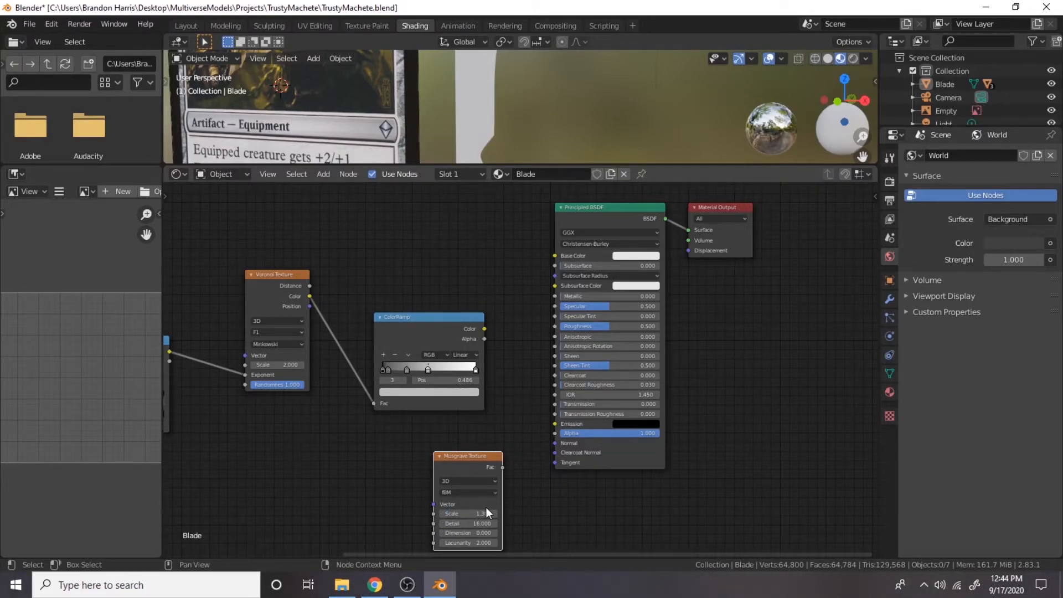
double_click(466, 545)
text(1.6)
key(Return)
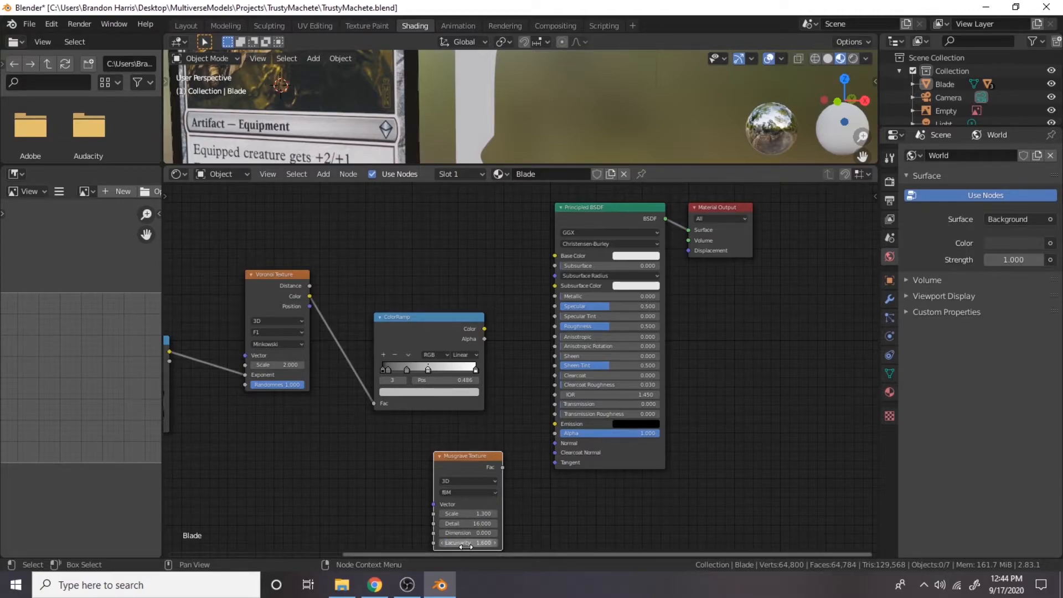
Spread the nodes apart and add a MixRGB node between the second ColorRamp and the Principled BSDF
drag(474, 456, 492, 412)
drag(423, 317, 402, 281)
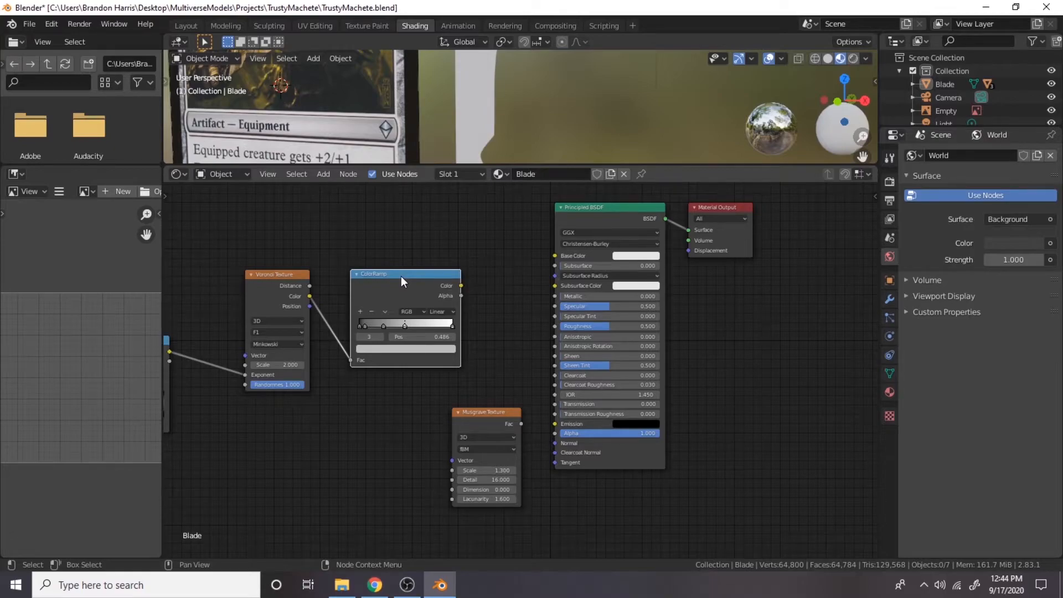
drag(834, 387, 614, 221)
drag(581, 207, 697, 217)
key(shift+a)
click(574, 306)
text(mixr)
key(Return)
click(579, 317)
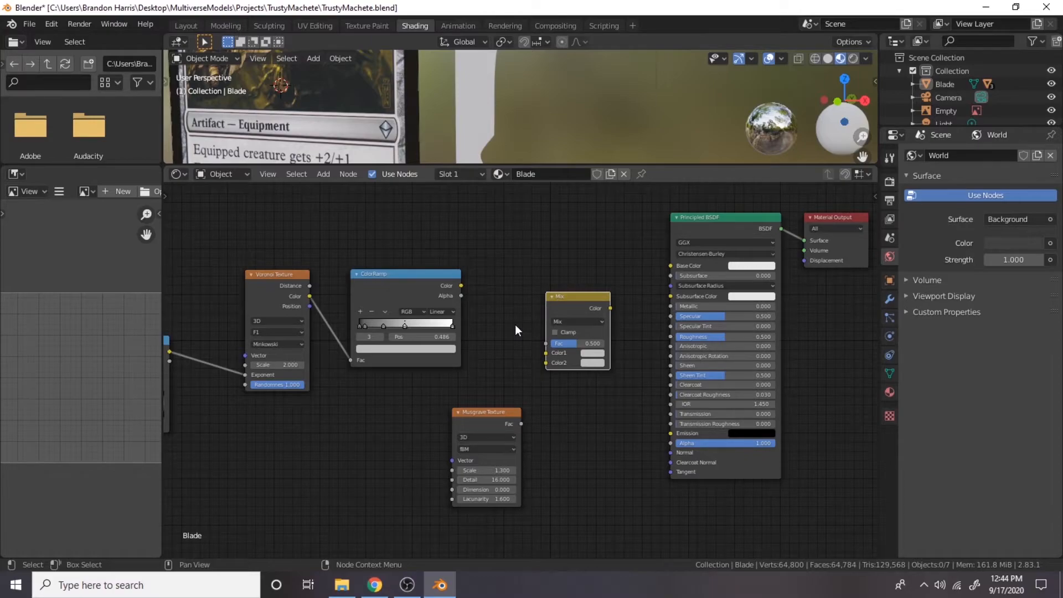
Set the Mix node's factor to 0.208, and link the ColorRamp Color to Color1 and the Musgrave Fac to Color2
drag(576, 344, 561, 342)
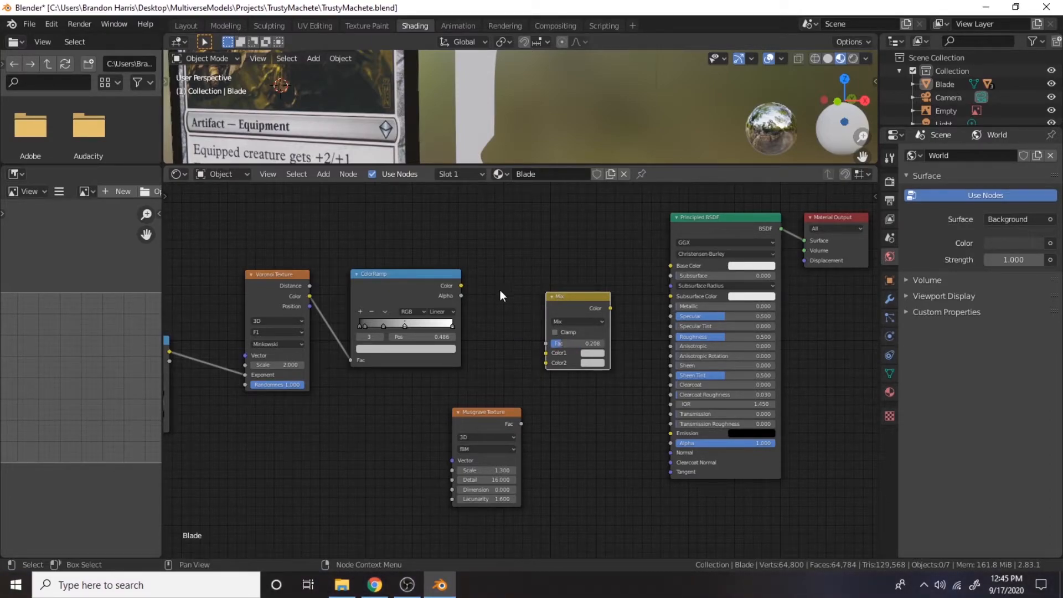
drag(461, 286, 543, 357)
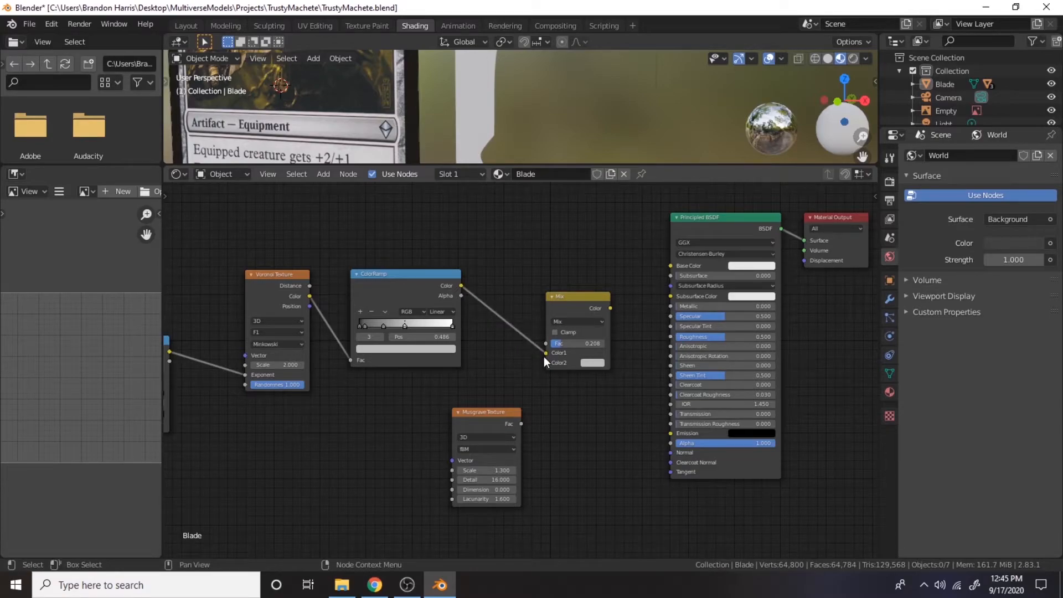
drag(520, 424, 546, 363)
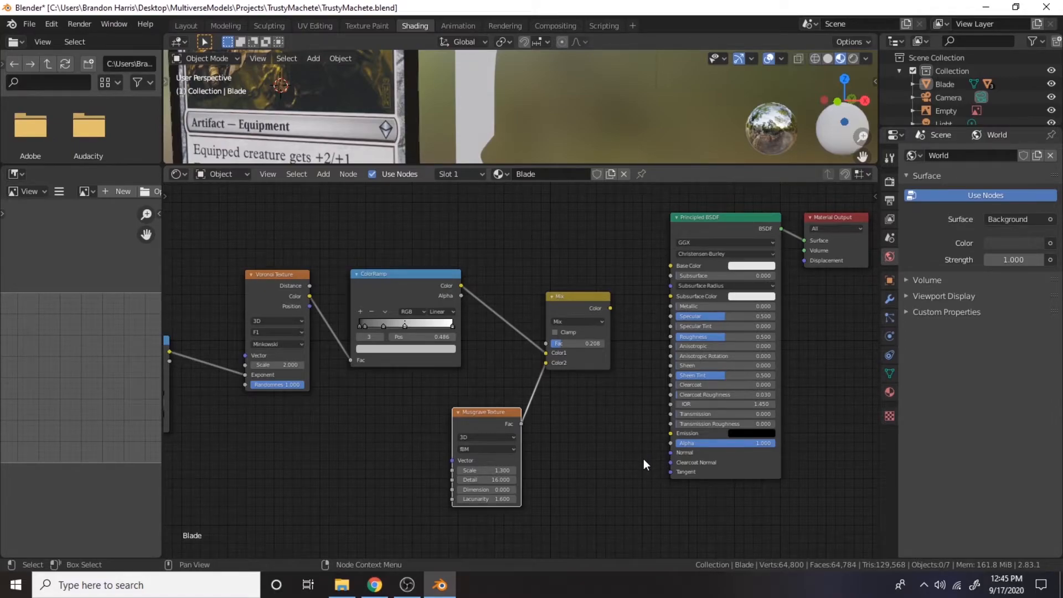
Add a third ColorRamp node between the Mix node and the Principled BSDF, making room by shifting the Musgrave and Mix nodes
key(Home)
scroll(628, 307, up, 2)
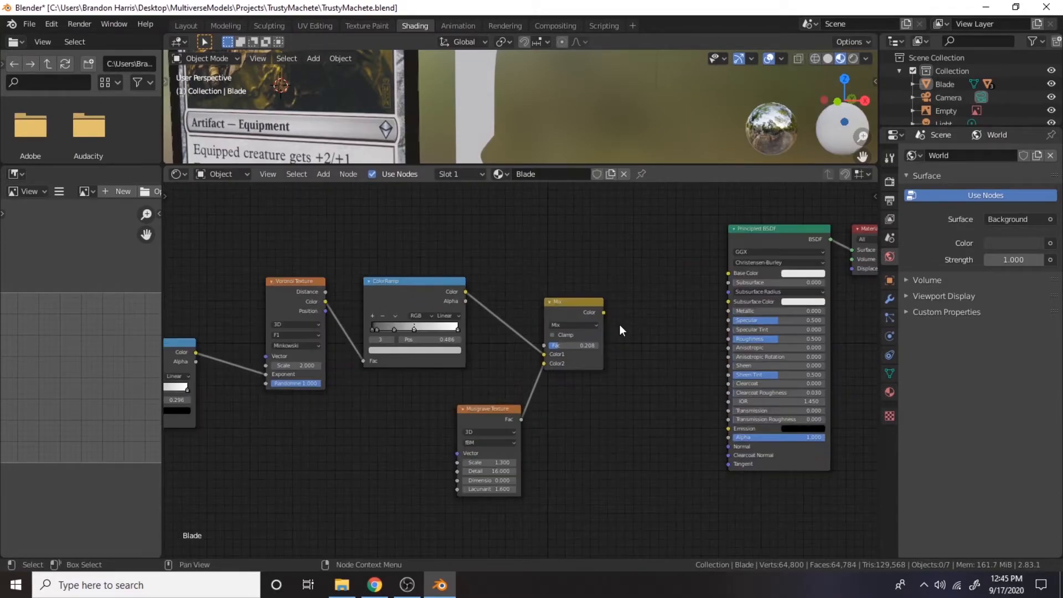
key(shift+a)
click(603, 332)
text(color ramp)
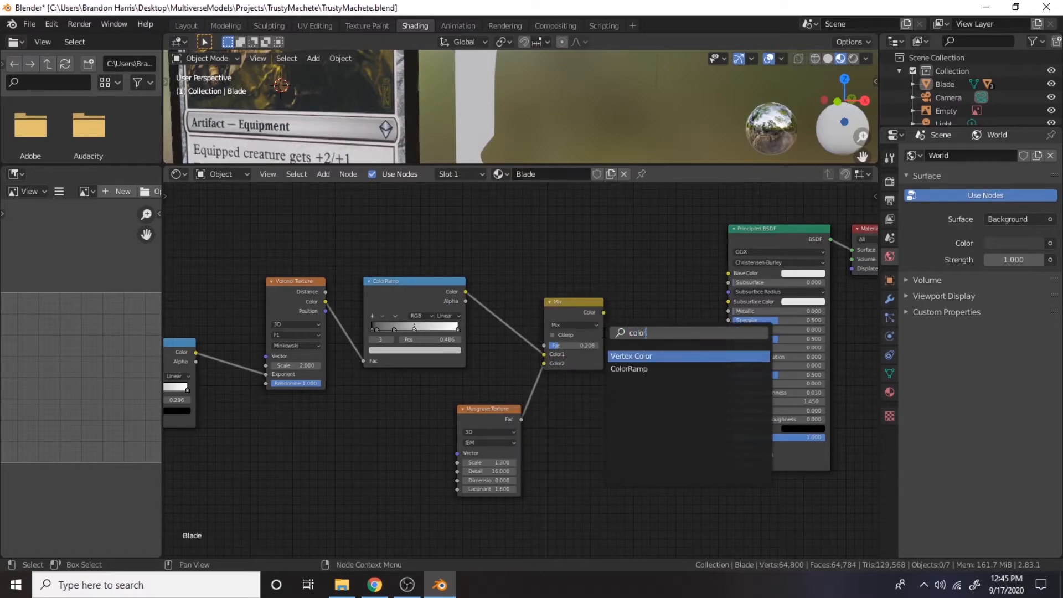
key(Return)
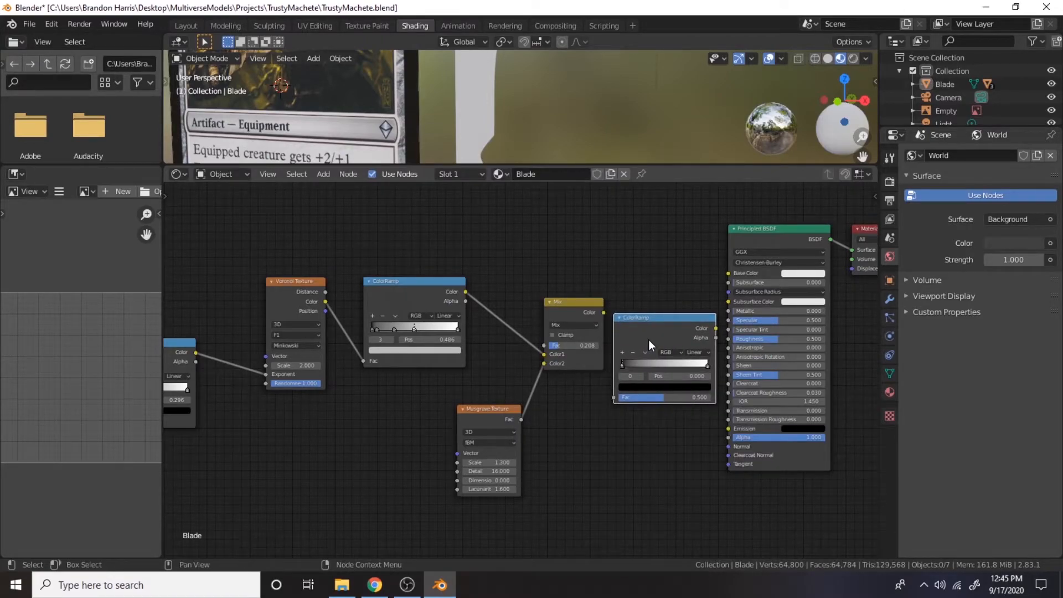
drag(500, 397, 443, 398)
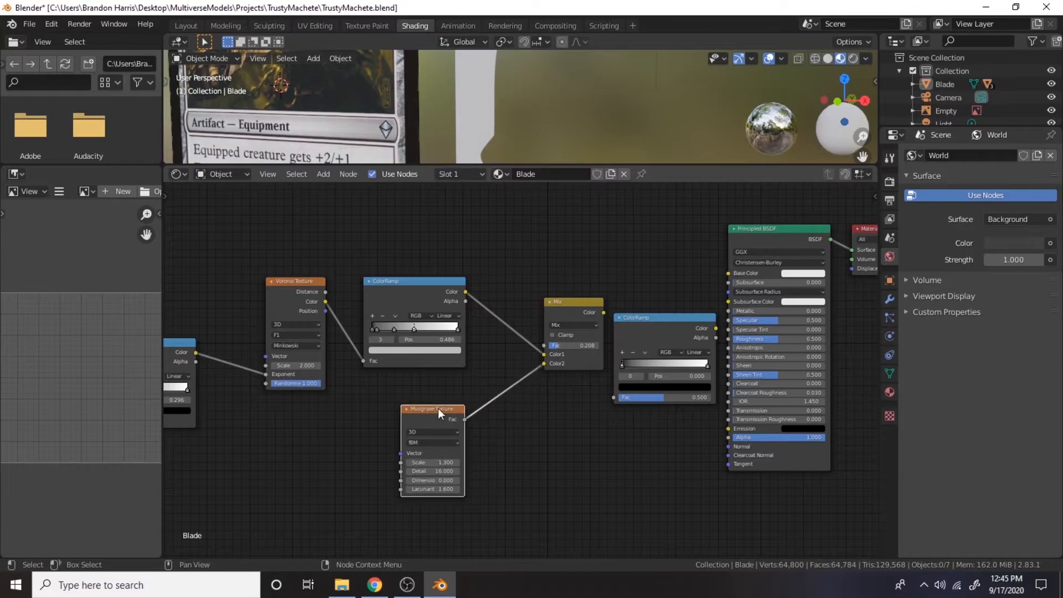
drag(582, 303, 533, 309)
Move the third ColorRamp's white stop to about 0.66, add a stop at 0.330, and link the Mix Color output to its Fac
drag(708, 365, 679, 366)
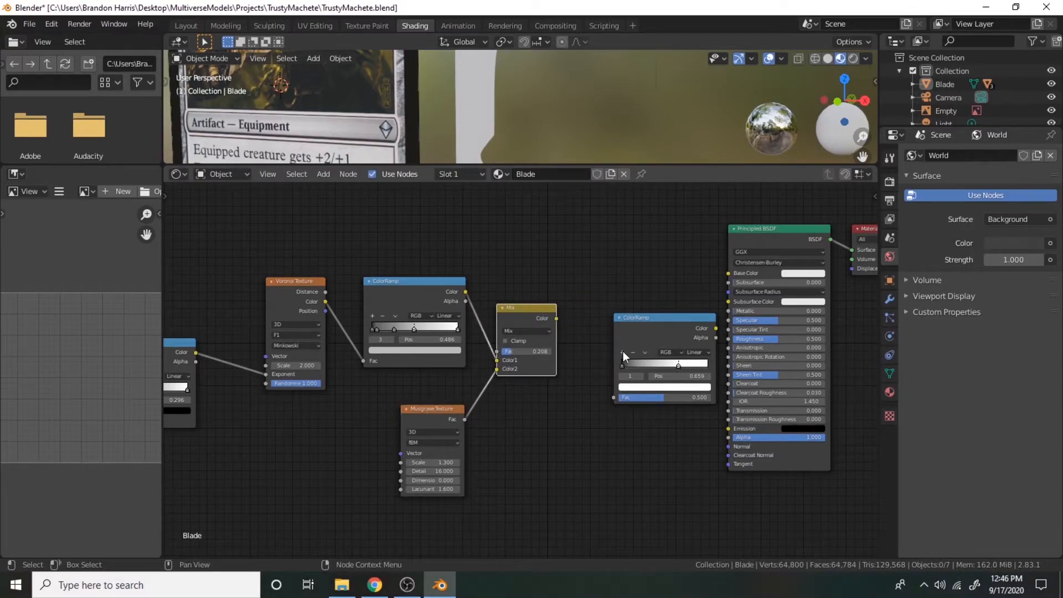
click(623, 352)
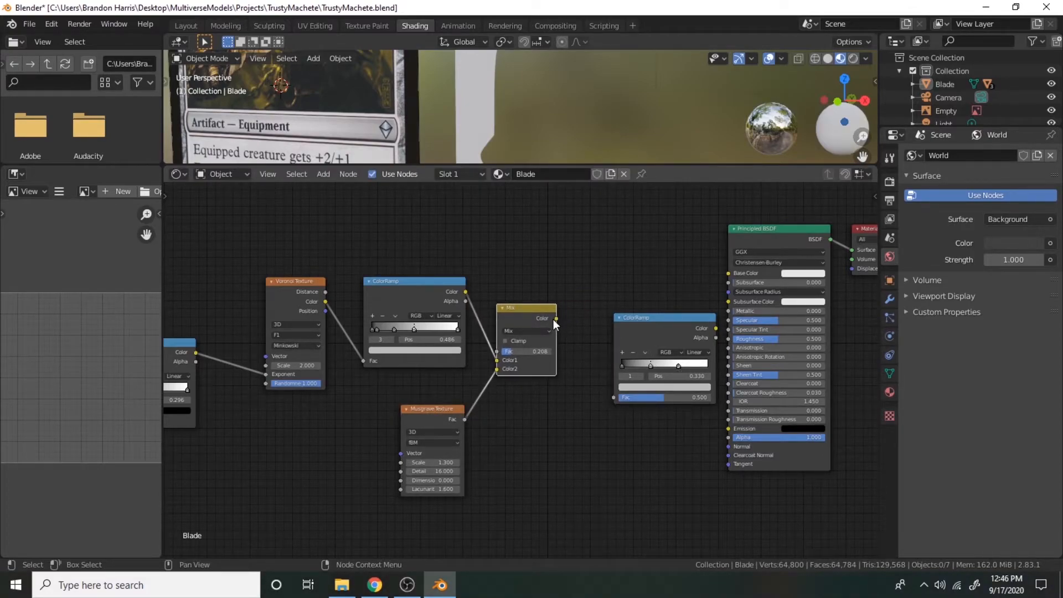
drag(555, 318, 614, 397)
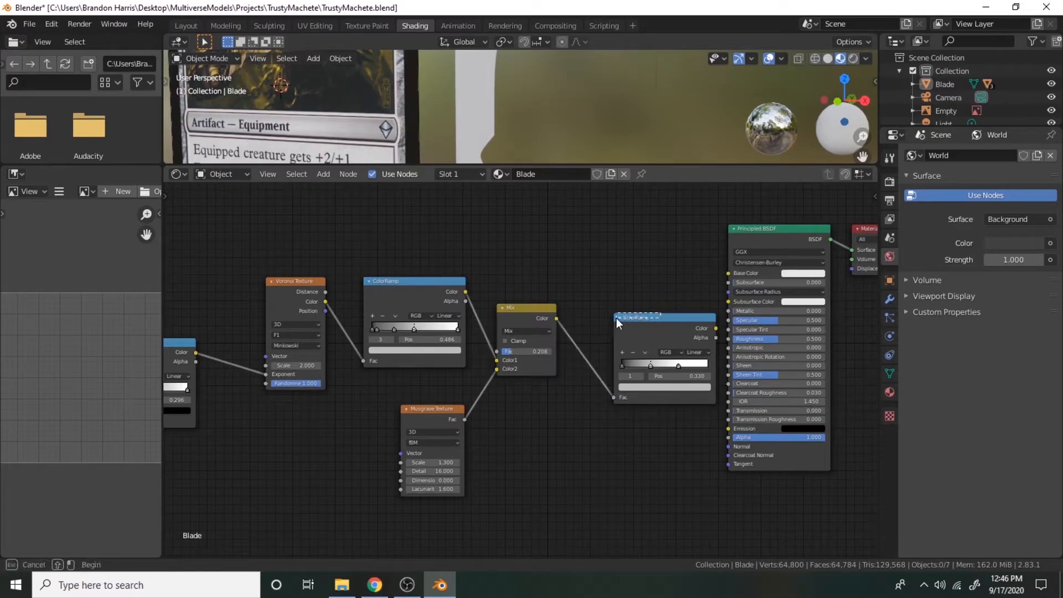
drag(658, 318, 623, 312)
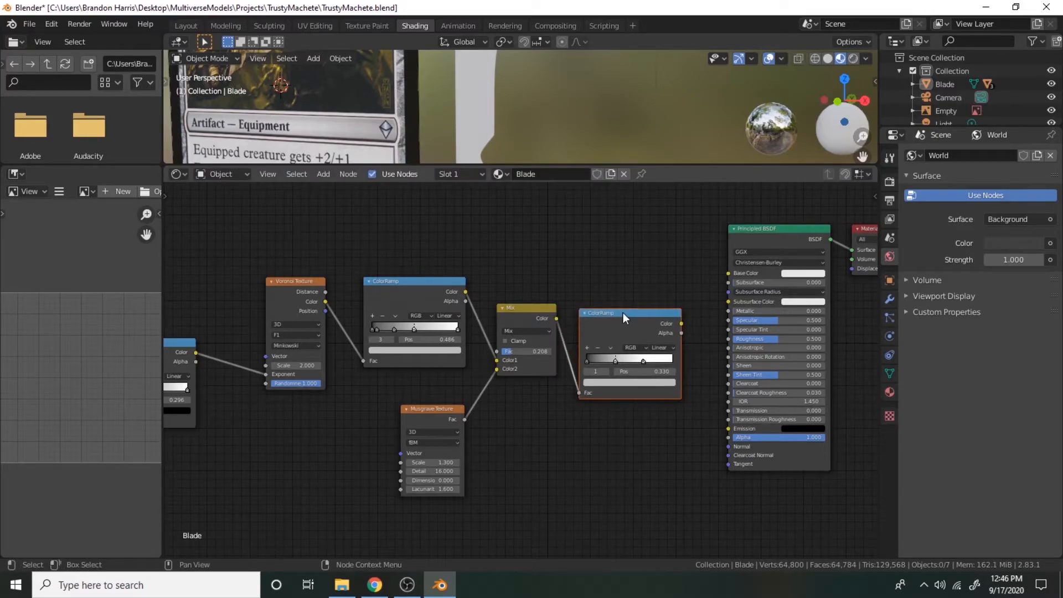
Link the third ColorRamp's Color output to the Principled BSDF's Metallic input, and enlarge the 3D viewport around the blade
drag(681, 323, 728, 311)
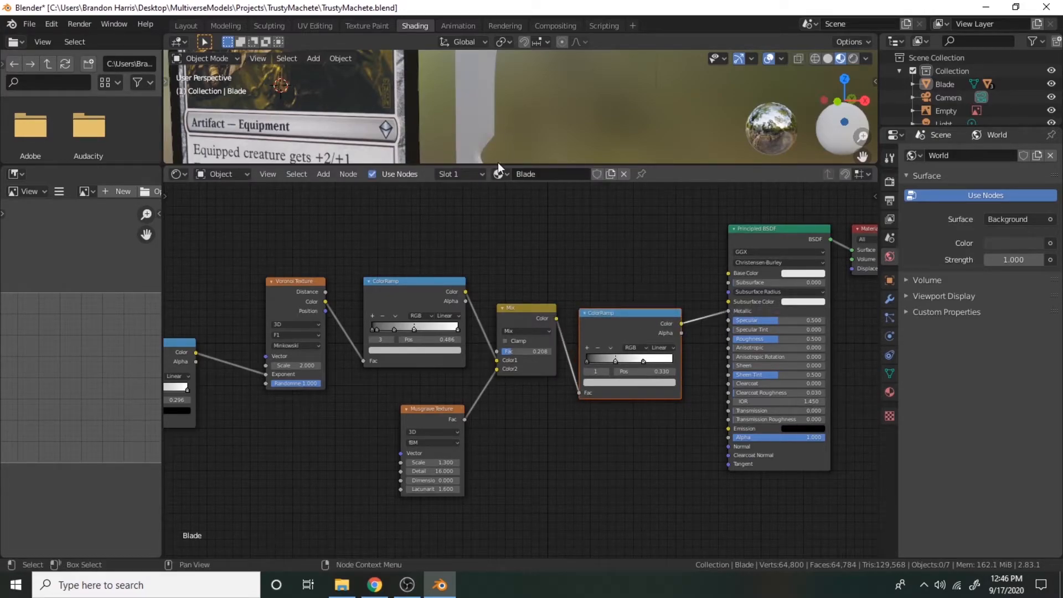
scroll(497, 181, up, 2)
scroll(493, 152, down, 5)
drag(498, 165, 497, 316)
scroll(509, 183, up, 10)
shift+middle_drag(459, 61, 524, 122)
scroll(524, 122, down, 4)
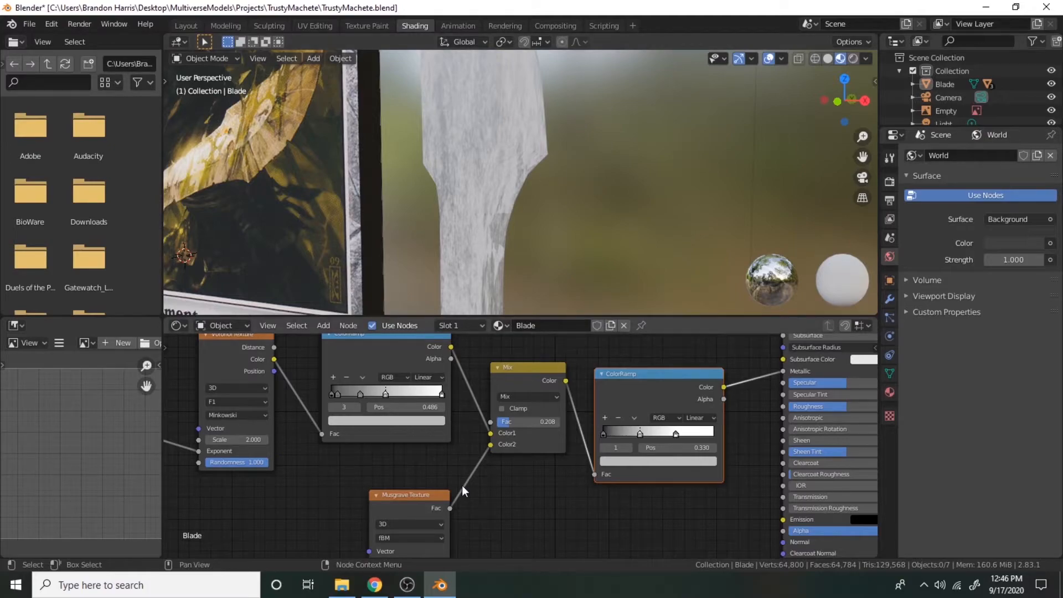
Insert an Invert node between the third ColorRamp and the Principled BSDF's Metallic input, and inspect the blade's surface
drag(668, 373, 649, 366)
drag(541, 374, 518, 374)
click(726, 427)
key(shift+a)
click(725, 427)
text(inv)
key(Return)
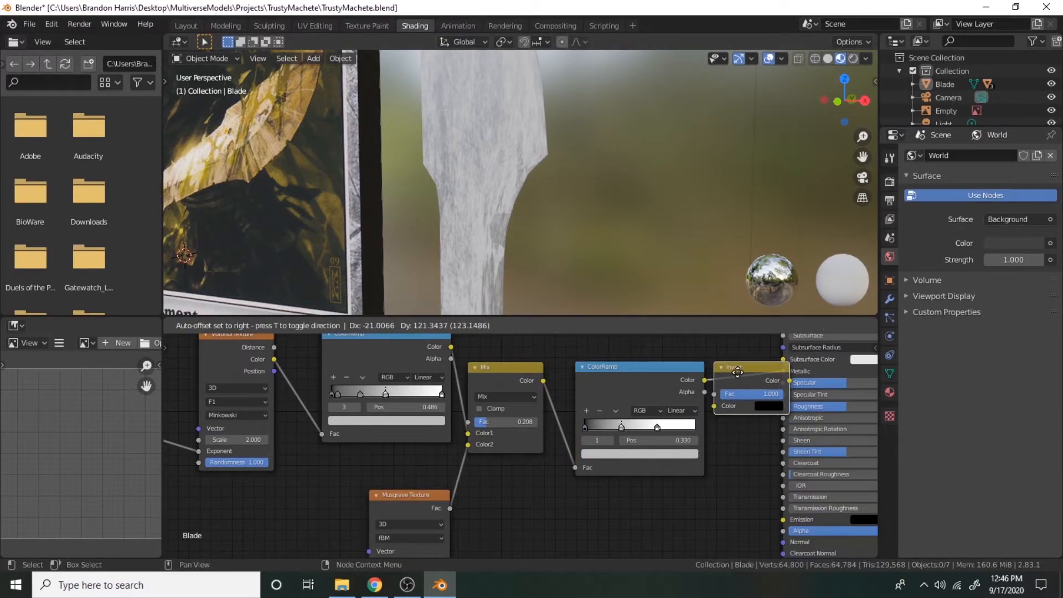
click(716, 363)
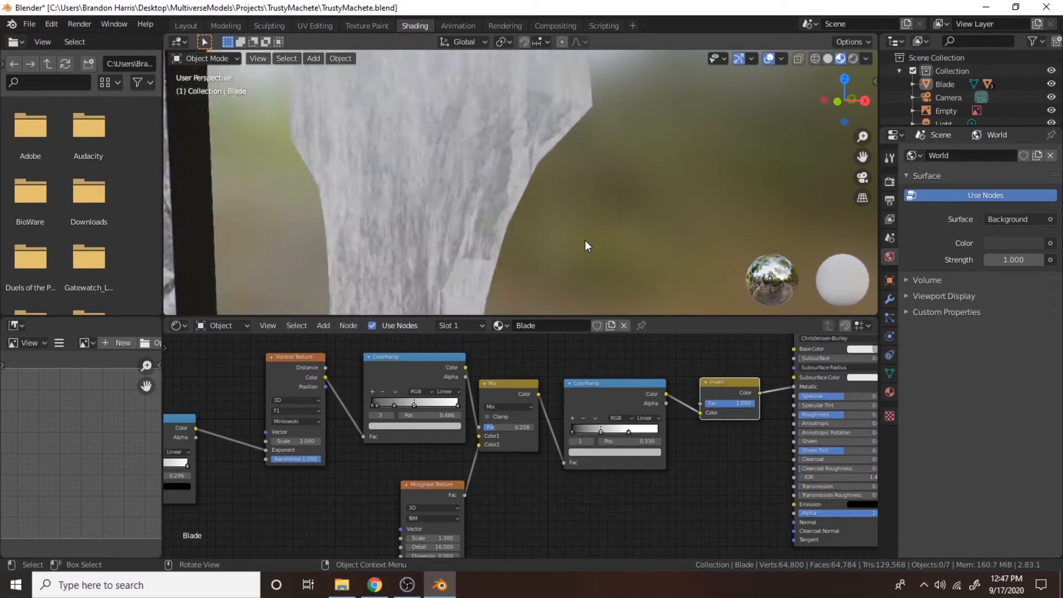
middle_drag(584, 240, 623, 202)
scroll(622, 202, down, 9)
scroll(622, 201, up, 14)
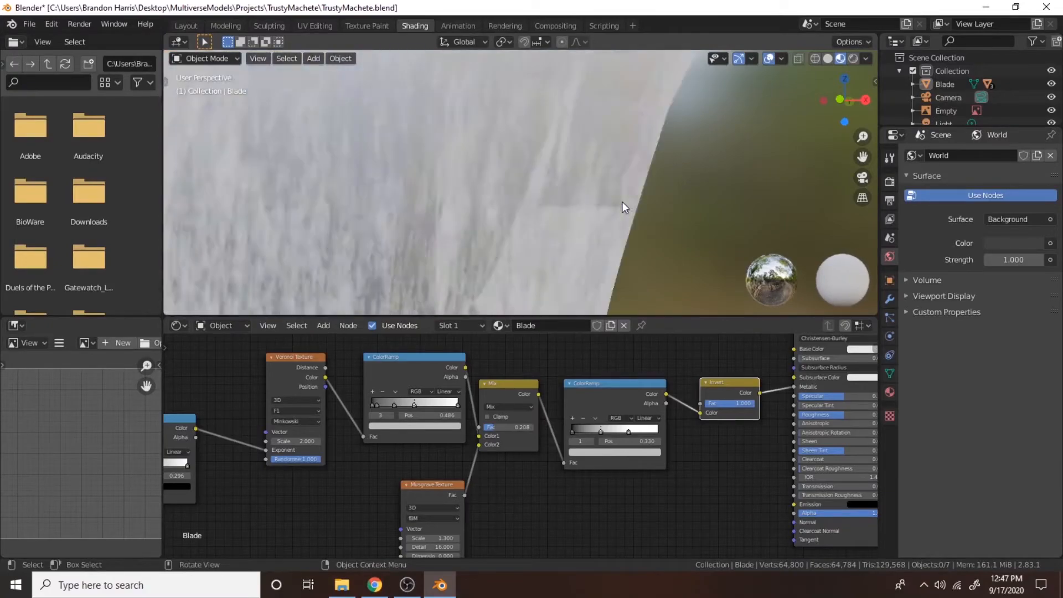
scroll(623, 202, down, 8)
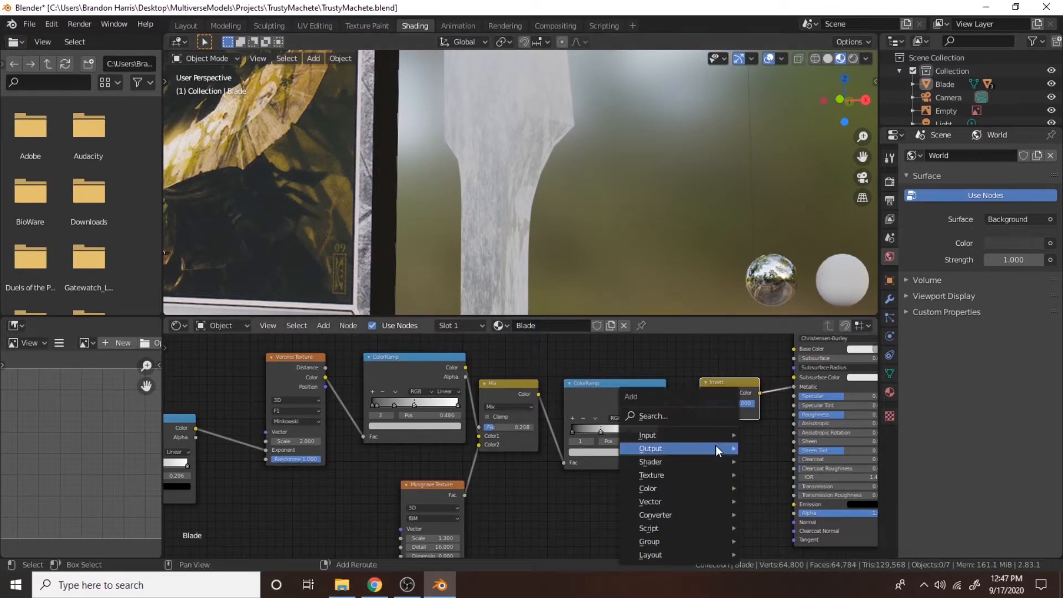
Add a Bump node, linking the third ColorRamp's Alpha to its Height and its Normal output to the Principled BSDF's Normal
key(shift+a)
text(bump)
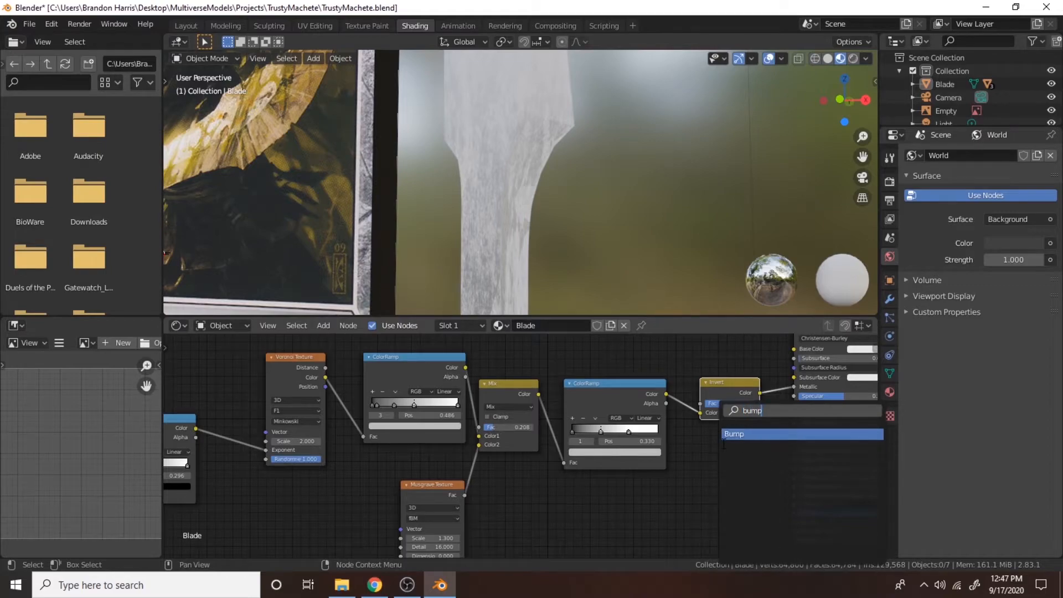
key(Return)
click(719, 448)
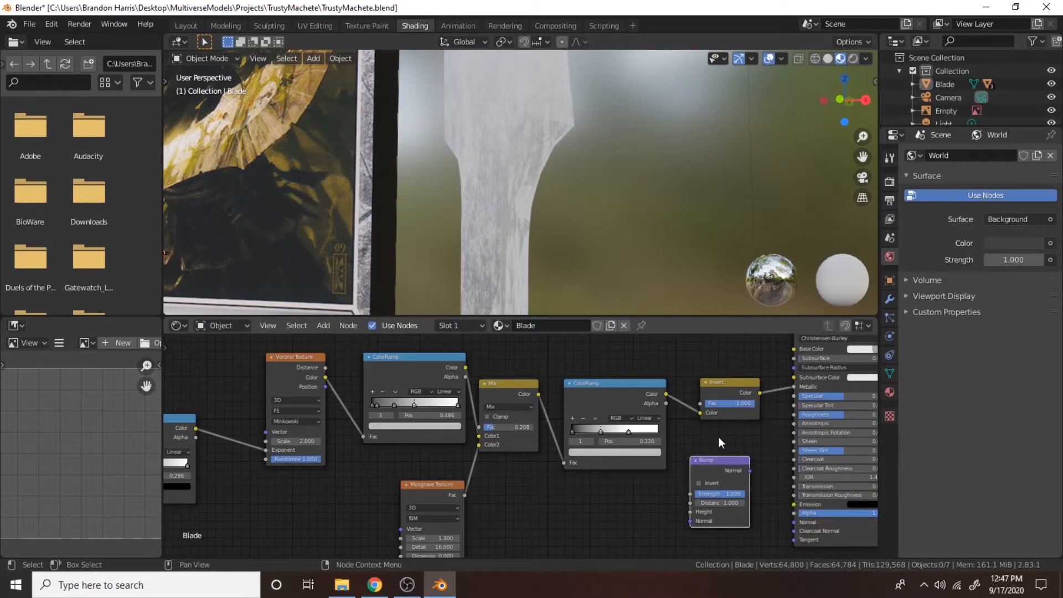
drag(666, 403, 686, 511)
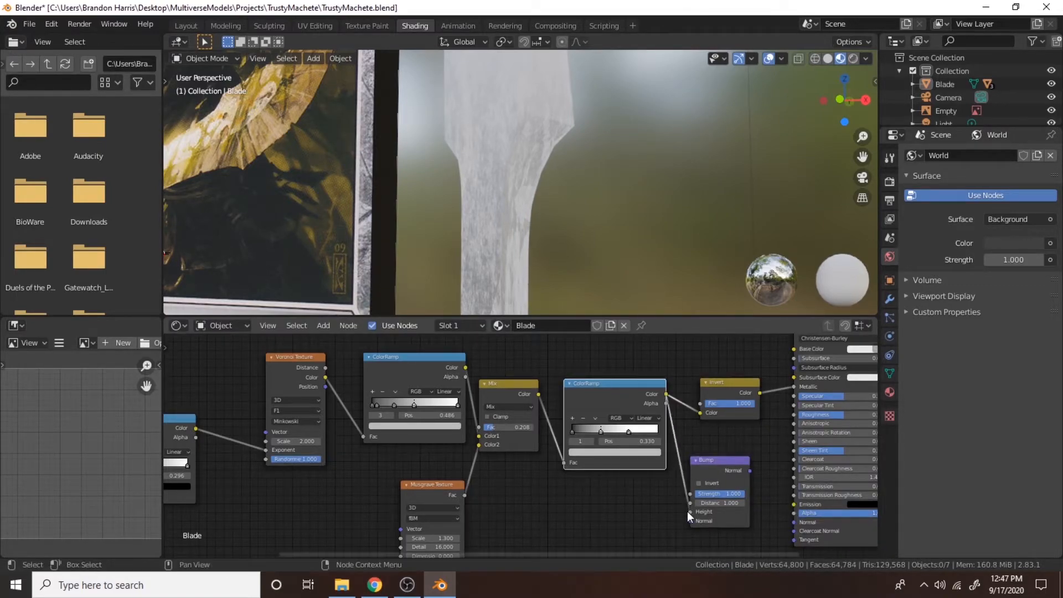
drag(616, 384, 611, 411)
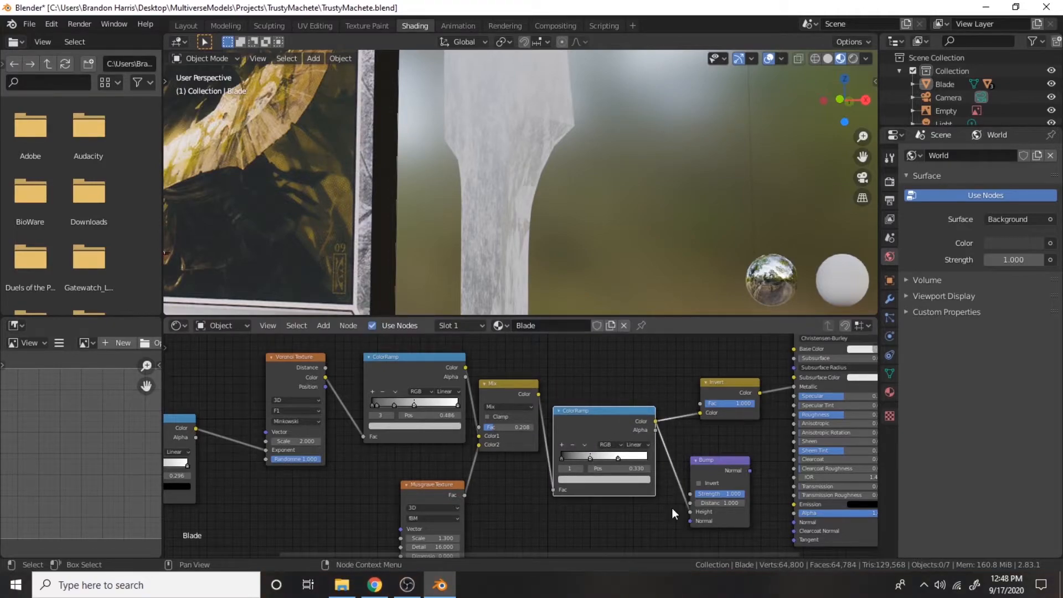
mouse_move(748, 472)
mouse_down()
mouse_move(762, 473)
mouse_move(794, 522)
mouse_up()
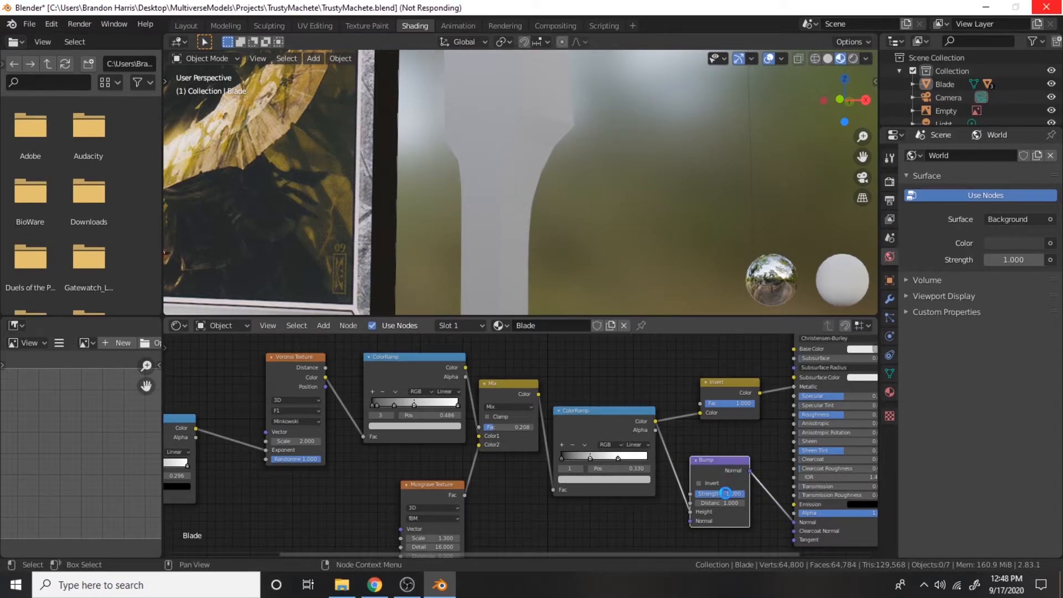
Set the Bump node's strength to 0.083 and check the blade from another angle
click(727, 493)
text(0.083)
key(Return)
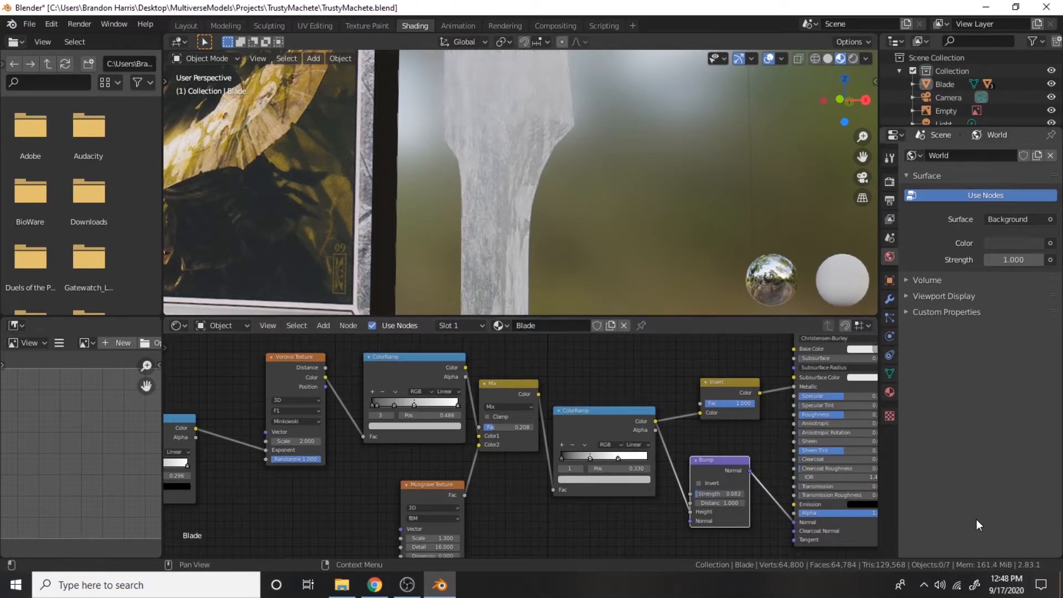
mouse_move(687, 262)
middle_down()
mouse_move(507, 278)
mouse_move(603, 216)
mouse_move(637, 252)
mouse_move(636, 308)
mouse_move(634, 276)
middle_up()
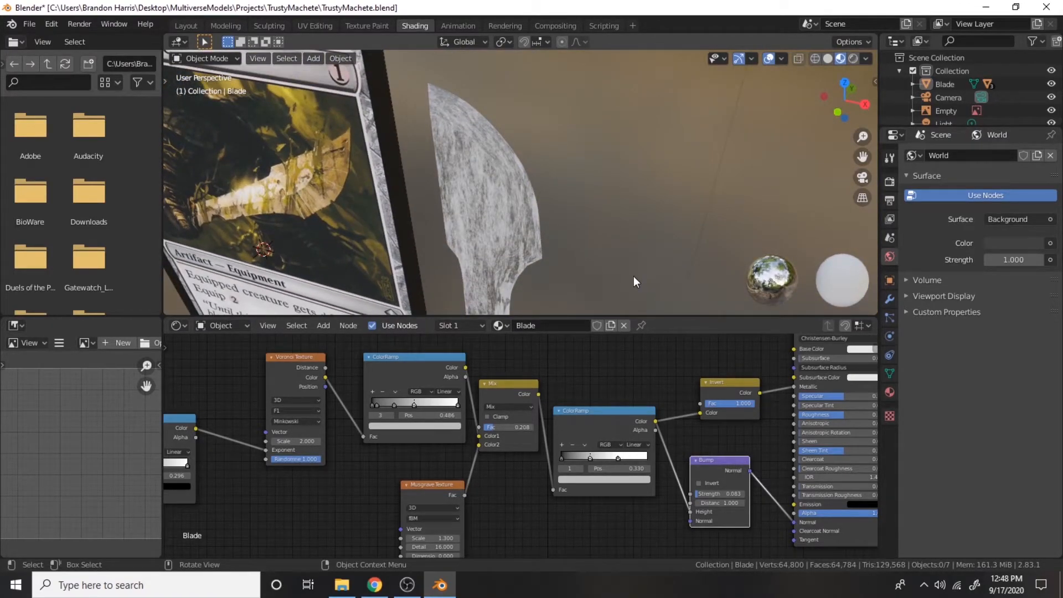
Duplicate the third ColorRamp, link its Color to Base Color and the Mix Color output to its Fac, and save the file
scroll(649, 397, down, 1)
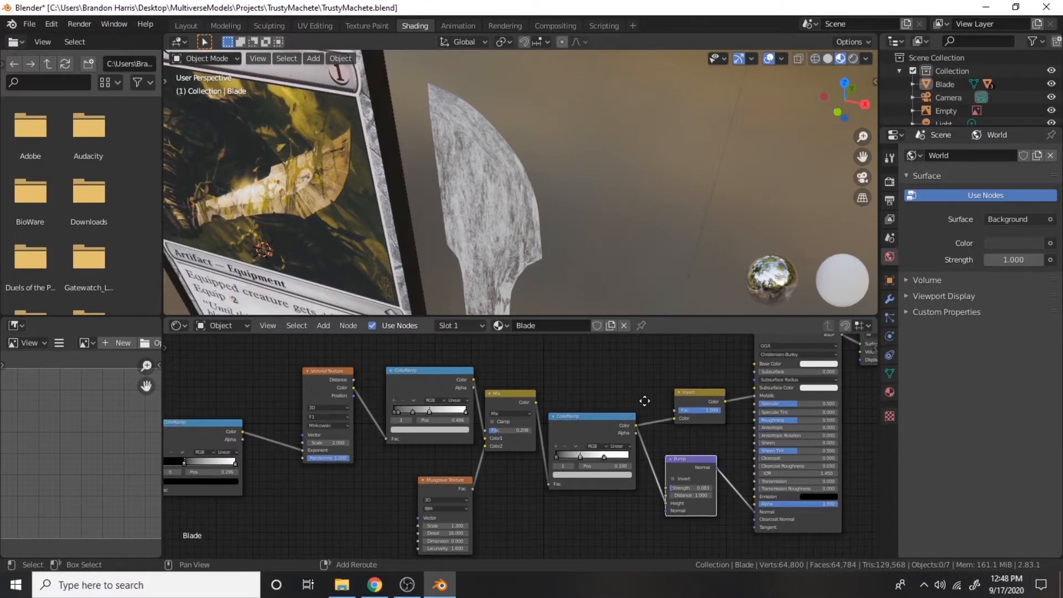
middle_drag(615, 413, 510, 460)
key(shift+d)
click(509, 366)
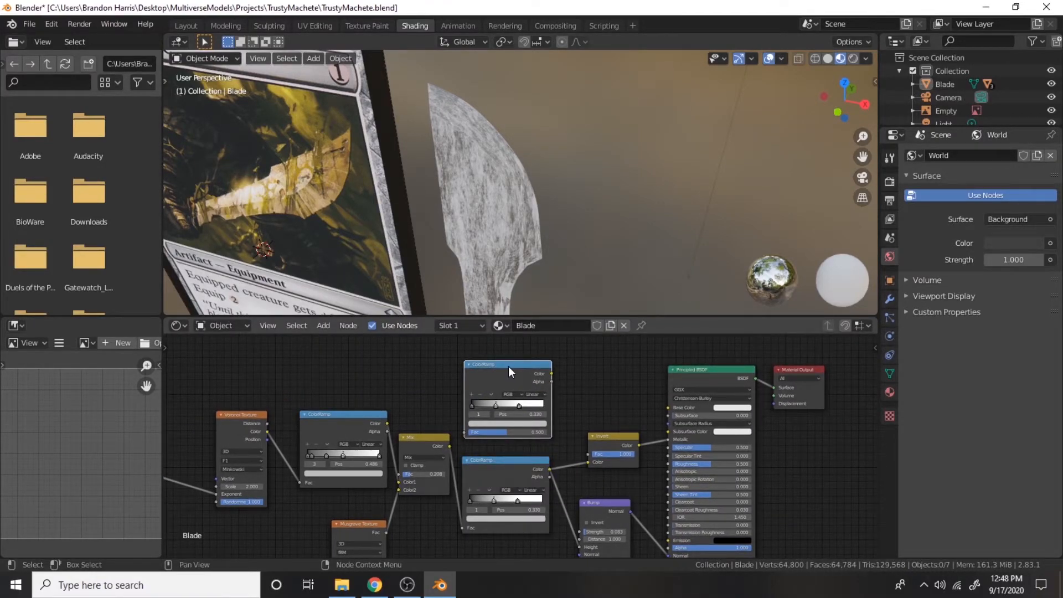
drag(552, 374, 668, 408)
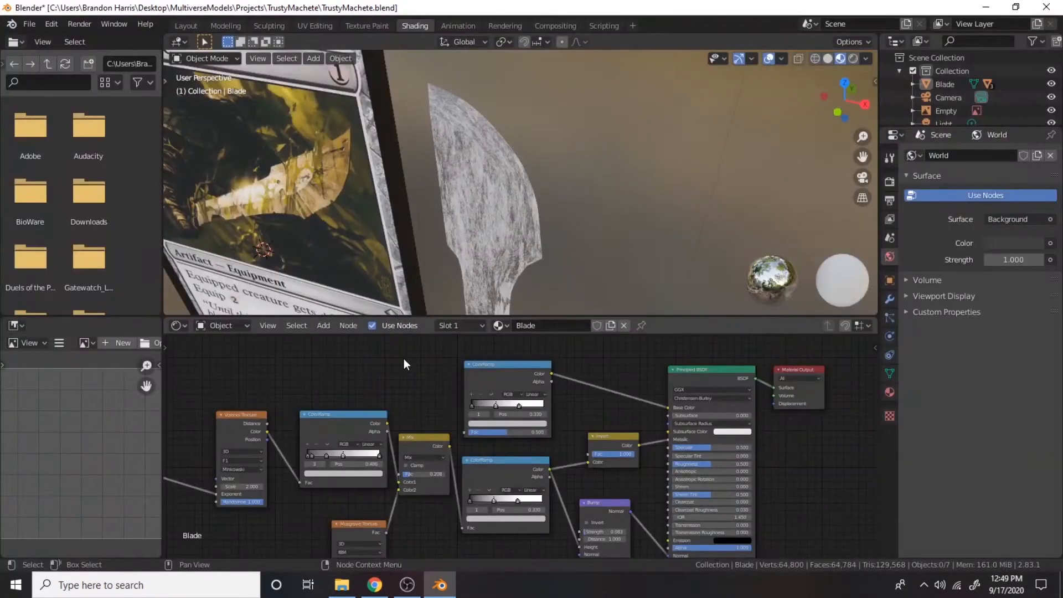
key(ctrl+s)
drag(449, 446, 464, 433)
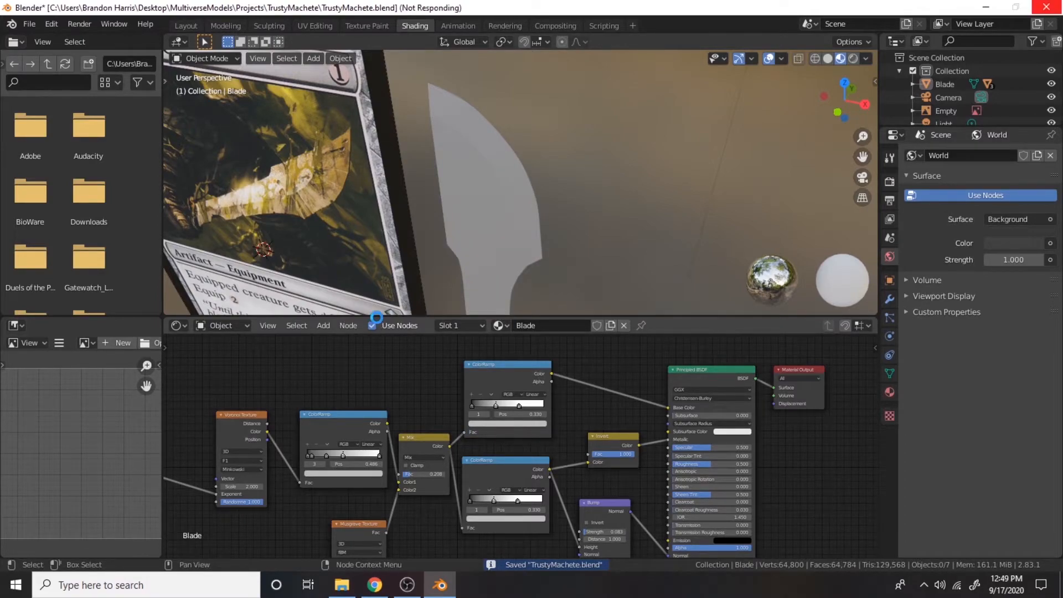
Try a dark yellow-brown colour on the duplicated ColorRamp's 0.330 stop, and delete that node
click(505, 424)
mouse_move(496, 343)
mouse_down()
mouse_move(505, 339)
mouse_move(481, 359)
mouse_move(497, 367)
mouse_move(501, 353)
mouse_up()
key(Escape)
scroll(540, 291, up, 4)
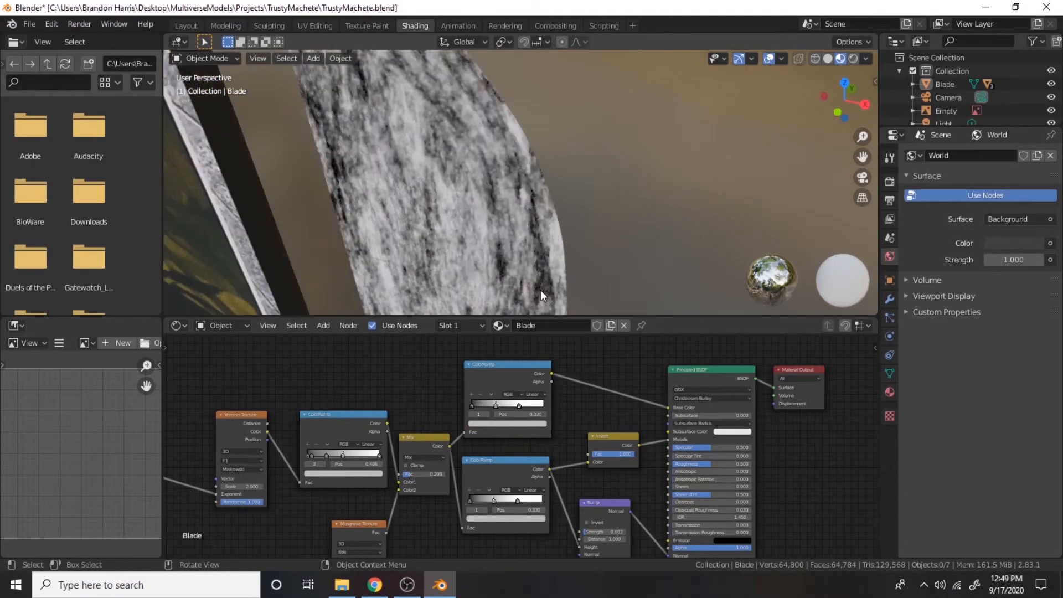
scroll(540, 290, down, 3)
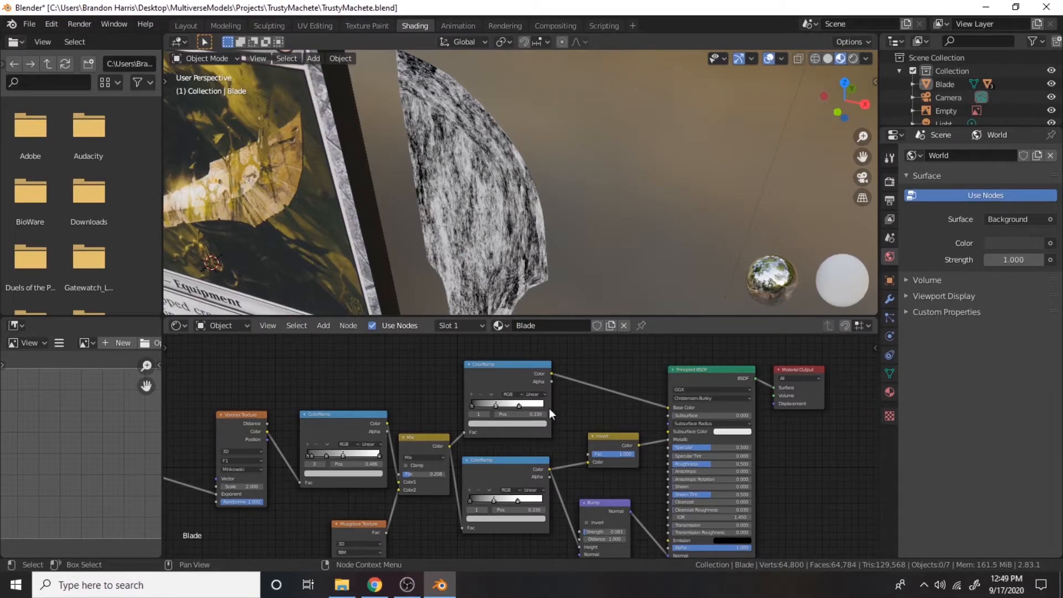
click(527, 424)
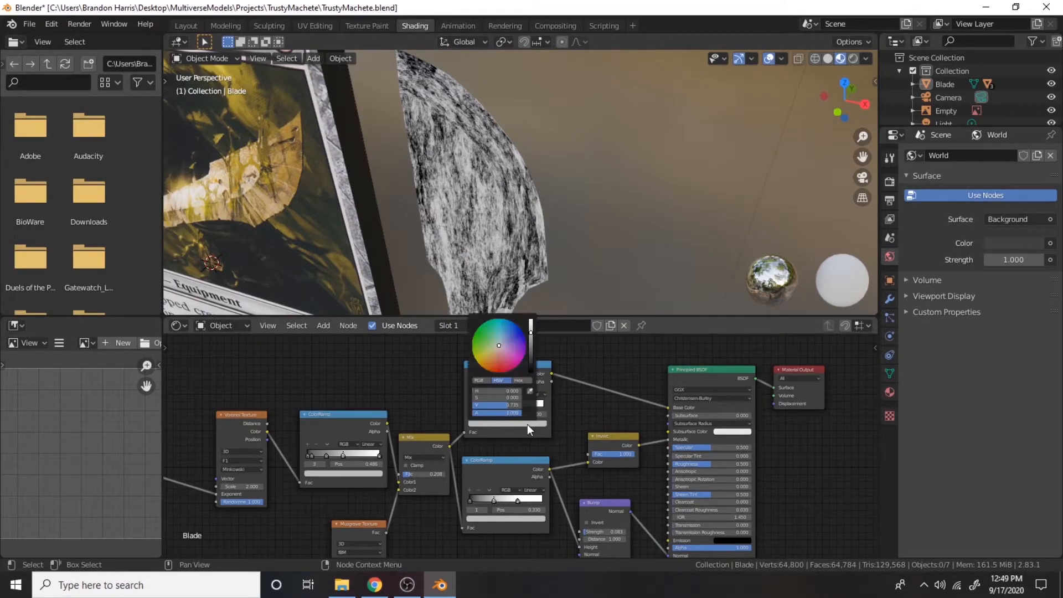
mouse_move(498, 332)
mouse_down()
mouse_move(489, 347)
mouse_move(511, 355)
mouse_up()
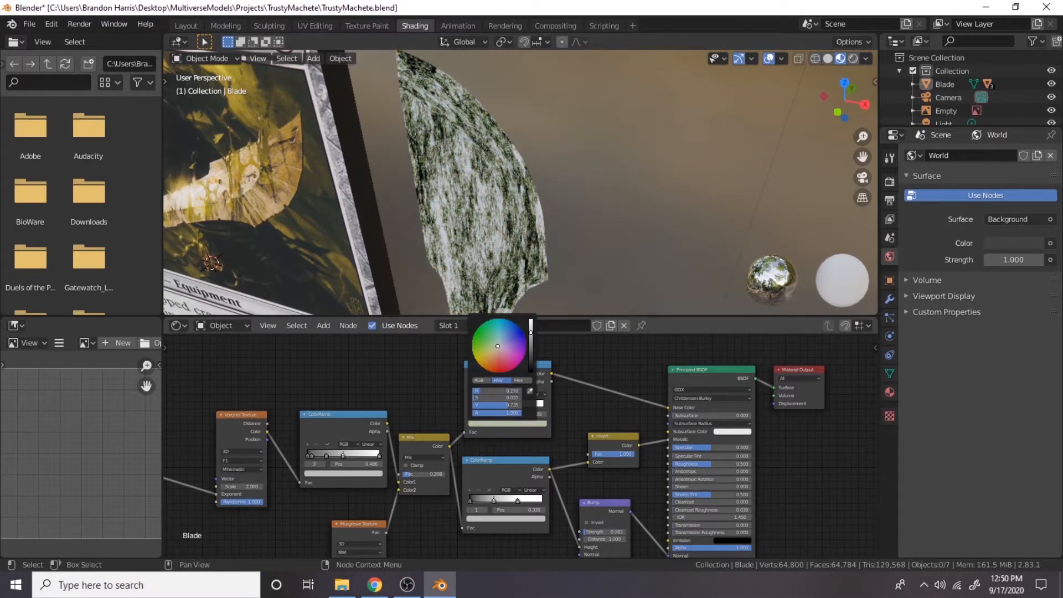
mouse_move(531, 332)
mouse_down()
mouse_move(530, 357)
mouse_move(530, 338)
mouse_move(530, 347)
mouse_up()
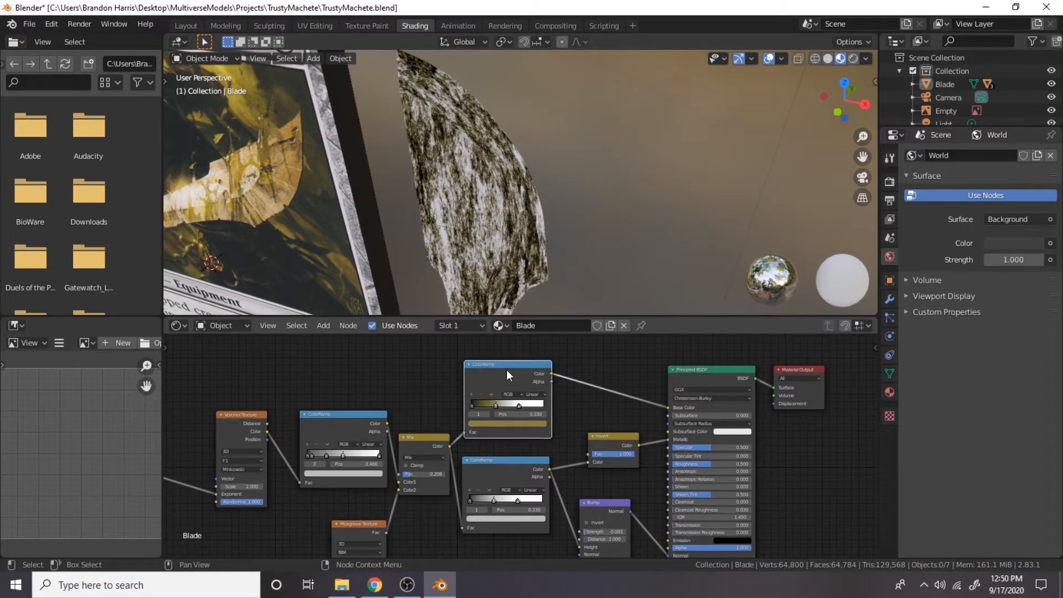
key(x)
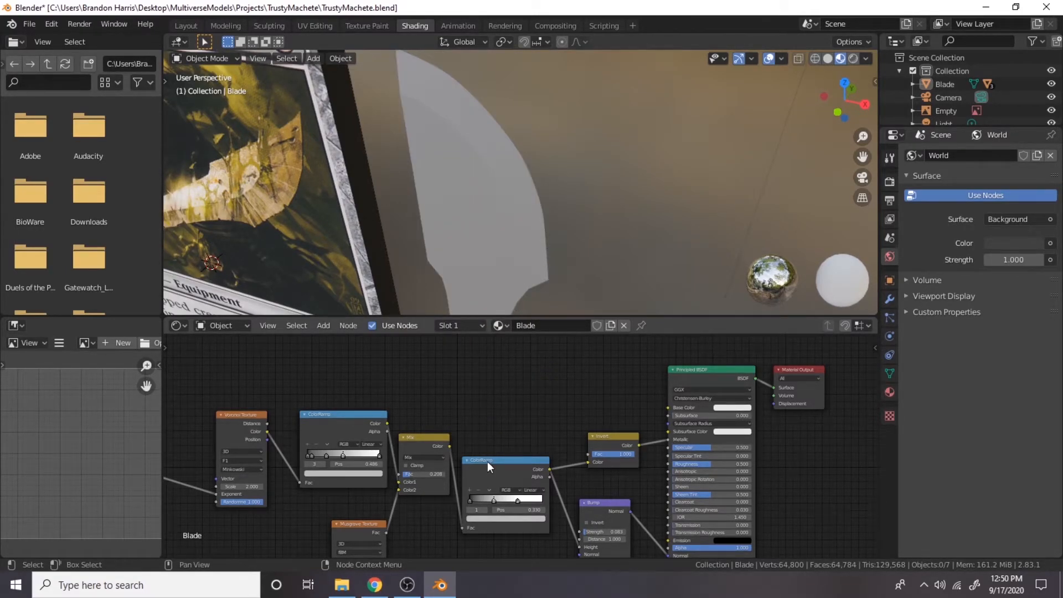
Select the blade, save the file, and view the machete from several sides
scroll(494, 396, down, 4)
click(506, 218)
scroll(507, 225, down, 4)
scroll(507, 225, up, 3)
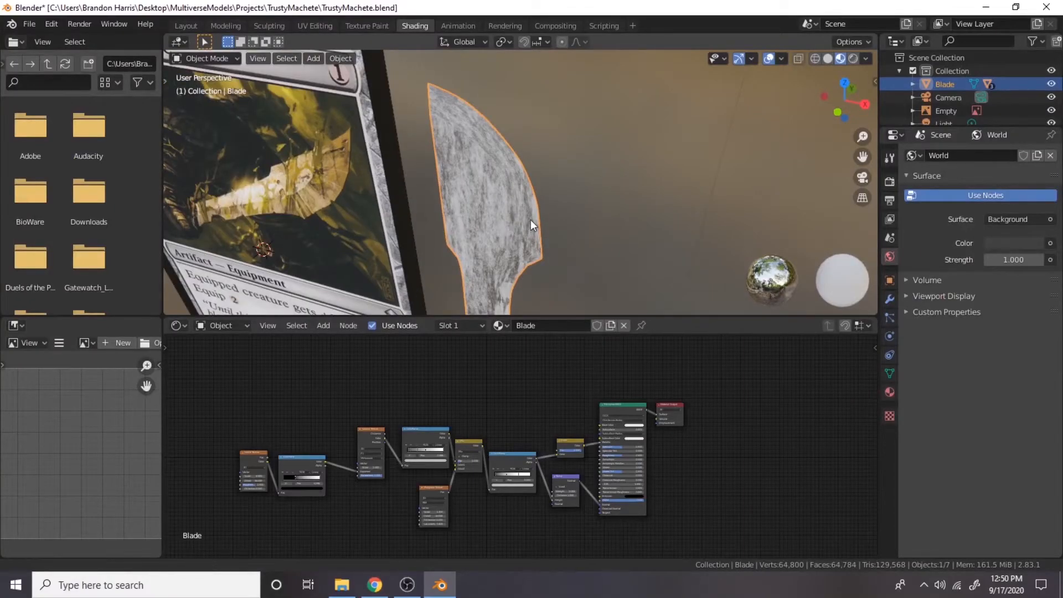
shift+middle_drag(519, 238, 540, 158)
scroll(540, 158, down, 3)
key(ctrl+s)
middle_drag(570, 191, 340, 310)
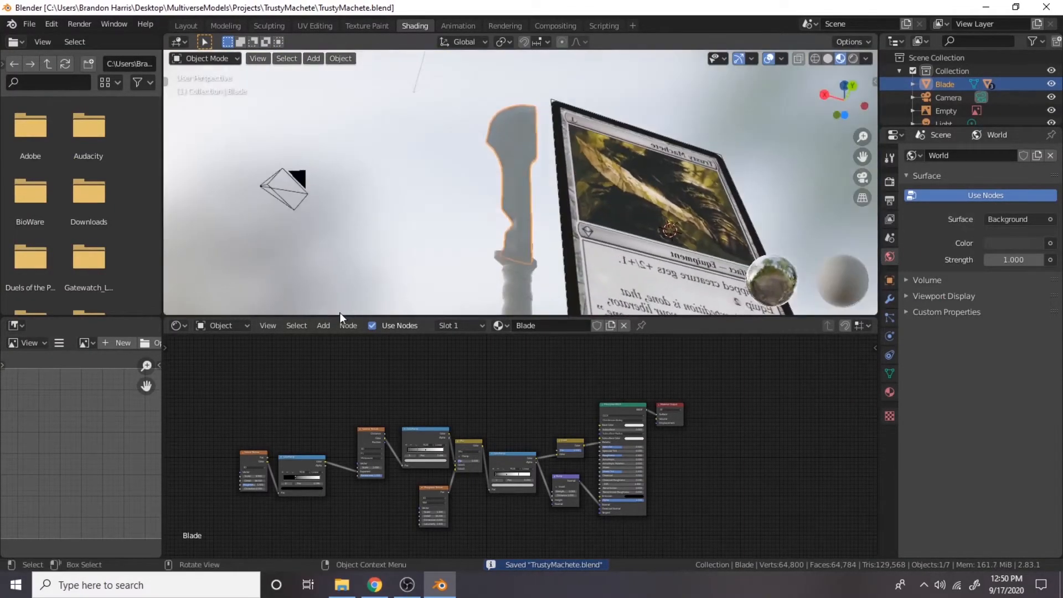
middle_drag(361, 229, 568, 297)
Show the blade in the Modeling workspace in Object Mode with Material Preview shading, and deselect it
click(226, 26)
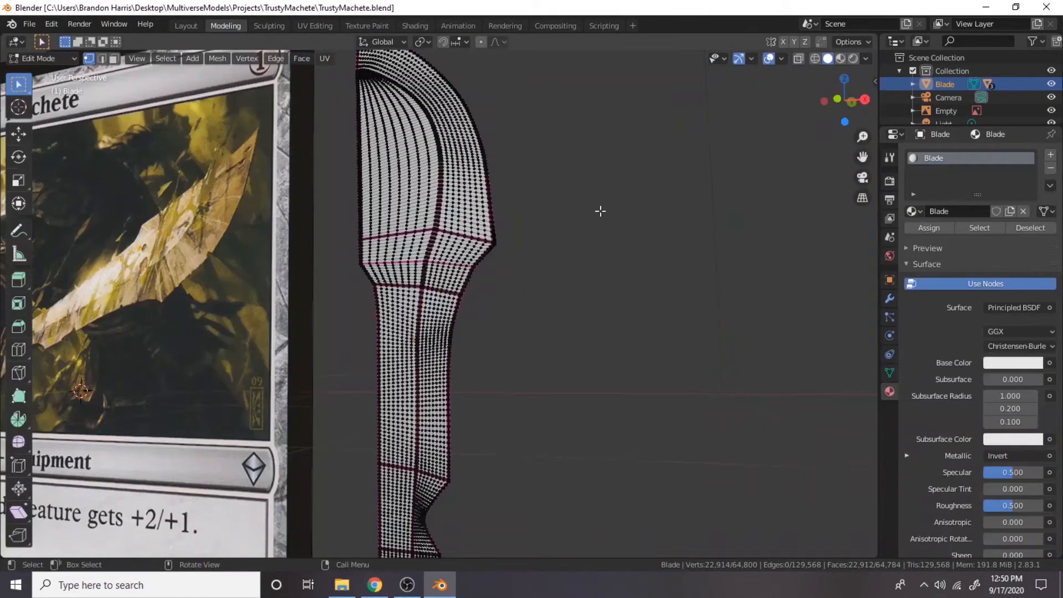
key(Tab)
click(839, 58)
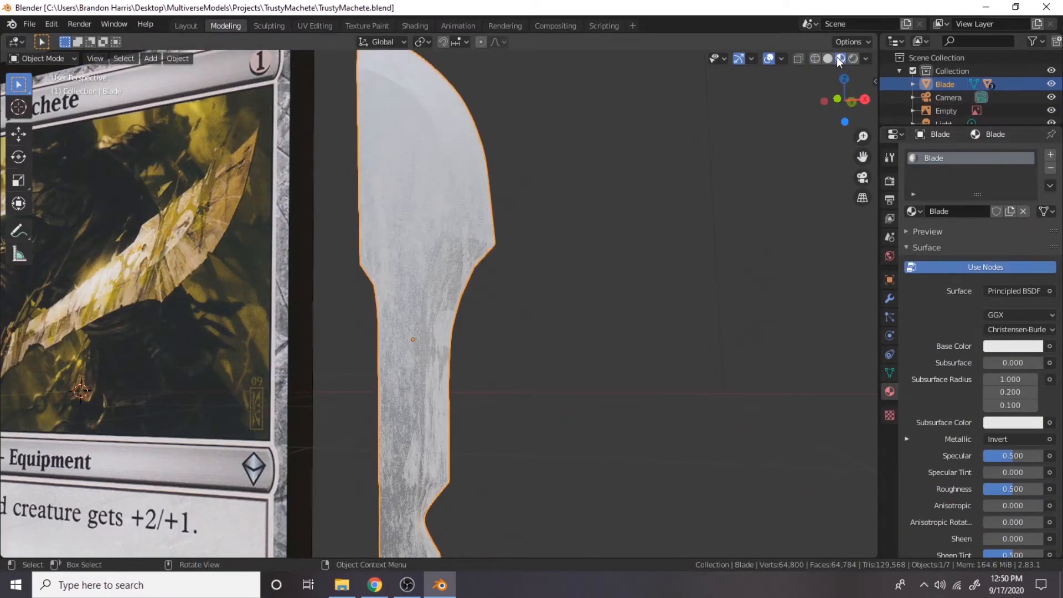
click(652, 293)
mouse_move(651, 293)
middle_down()
mouse_move(567, 373)
mouse_move(637, 409)
mouse_move(572, 366)
mouse_move(434, 361)
mouse_move(381, 391)
mouse_move(611, 353)
mouse_move(598, 309)
mouse_move(667, 351)
mouse_move(613, 404)
mouse_move(649, 300)
middle_up()
scroll(587, 325, down, 4)
scroll(514, 319, up, 5)
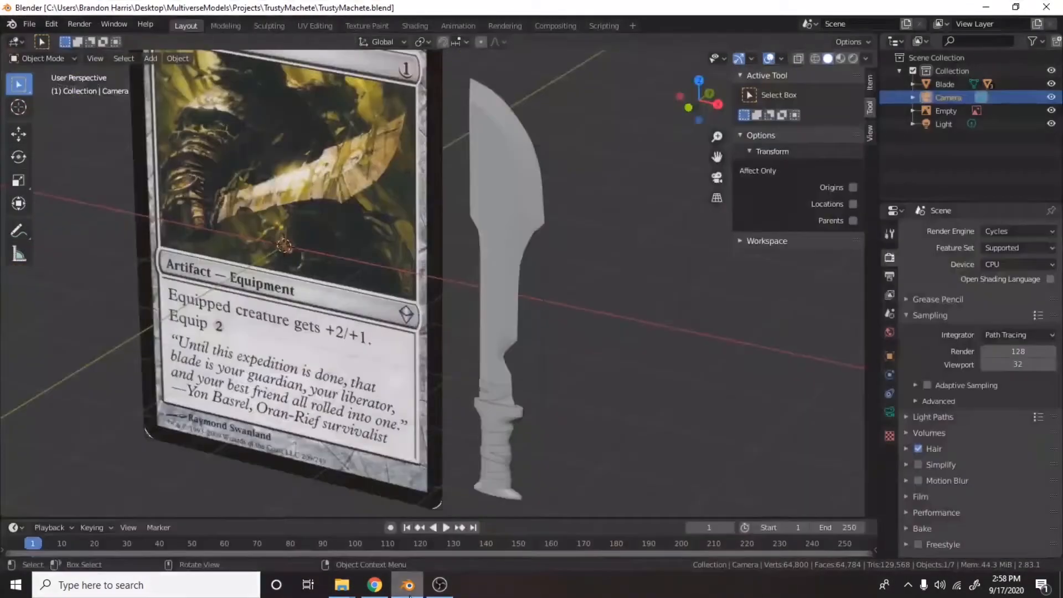
Open the blade mesh in Edit Mode, close up on its curved cutting edge
scroll(551, 407, up, 4)
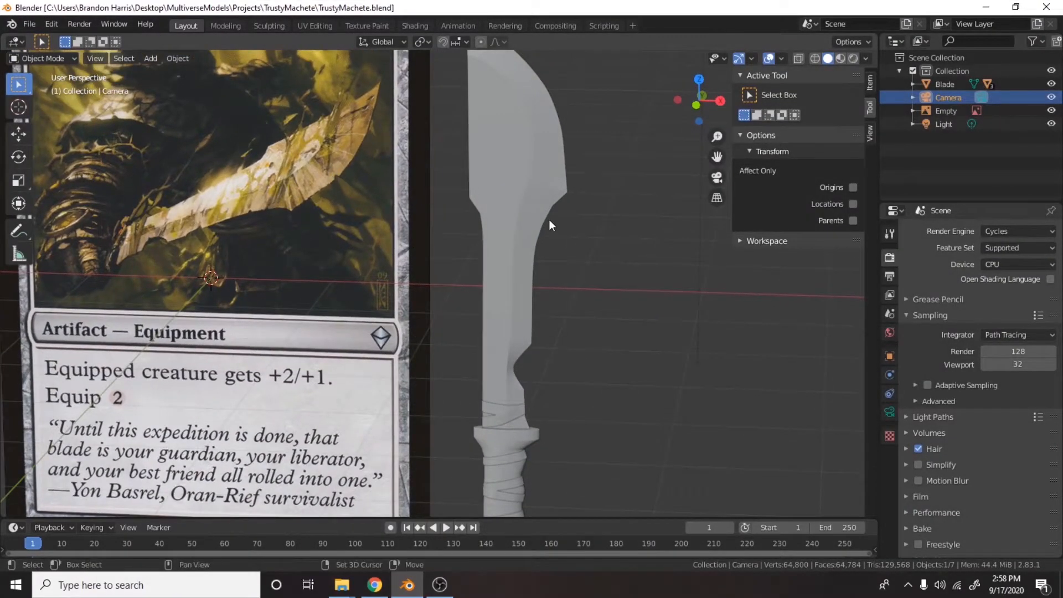
shift+middle_drag(549, 219, 518, 282)
click(519, 248)
key(Tab)
scroll(596, 233, up, 6)
shift+middle_drag(595, 233, 491, 287)
scroll(491, 287, up, 3)
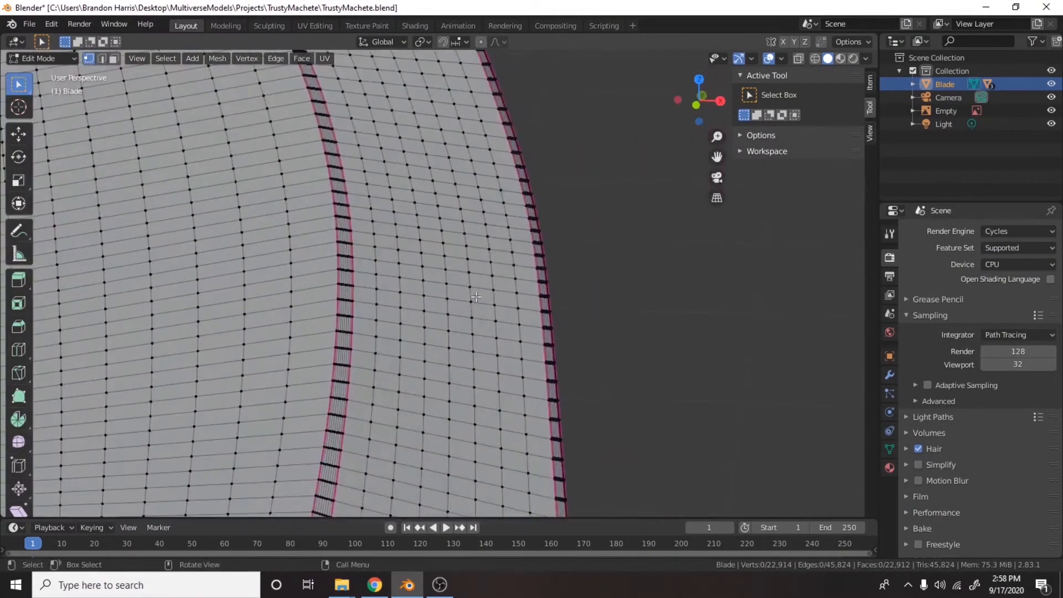
Show the blade's cutting edge in front orthographic view with X-Ray turned on
scroll(472, 297, down, 5)
key(KP_1)
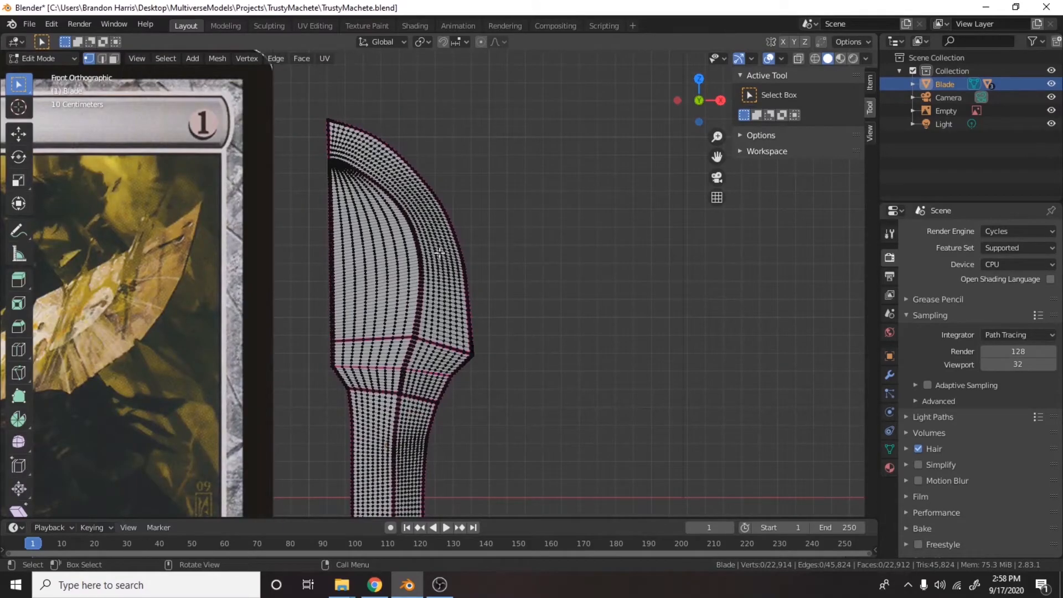
scroll(480, 251, up, 6)
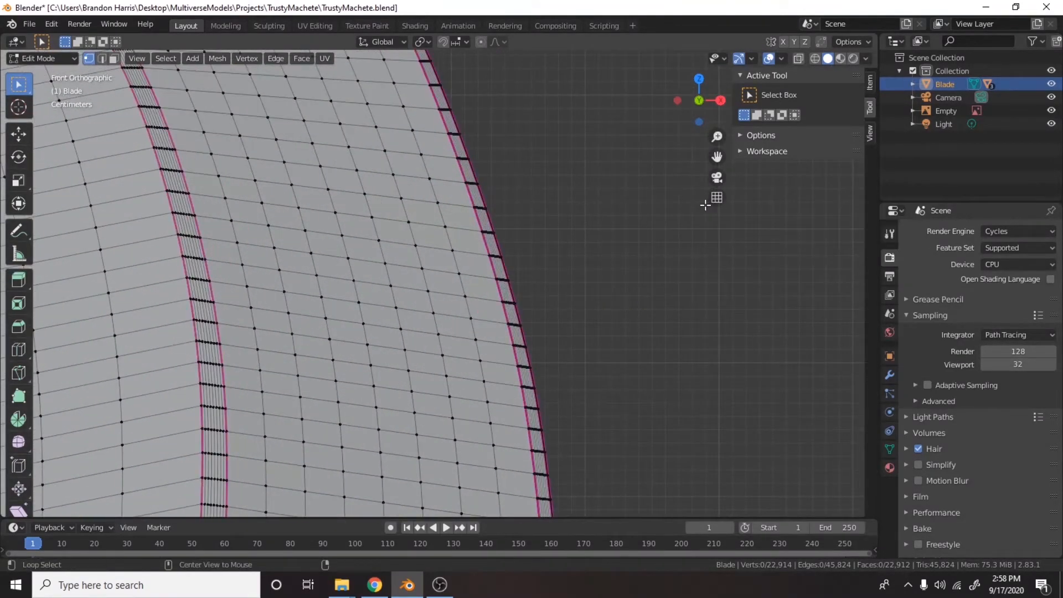
key(alt+z)
scroll(489, 148, up, 2)
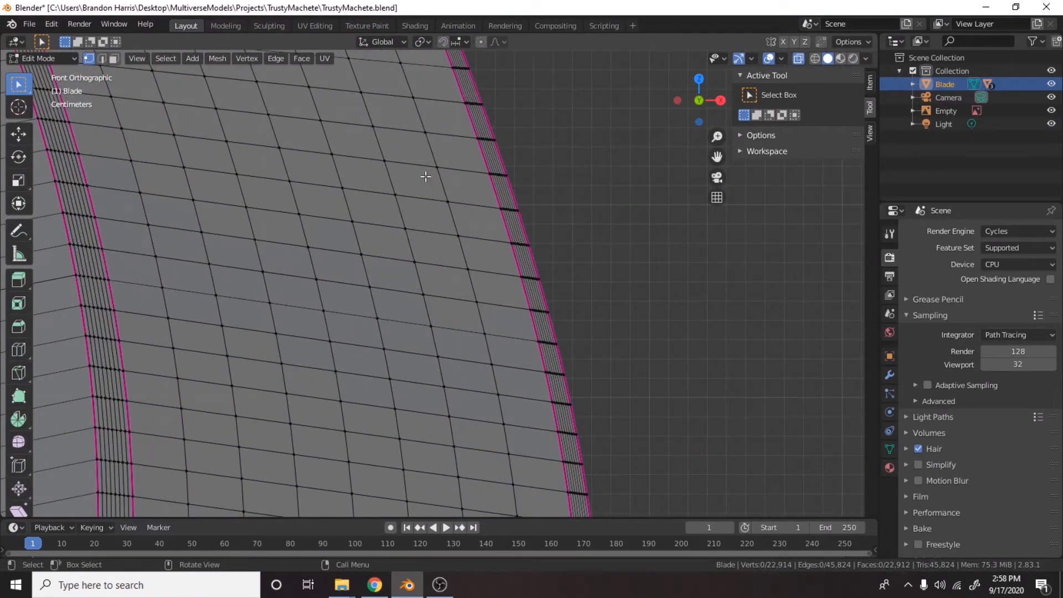
Select a small group of vertices across the curved cutting edge and move it inward about 0.009 m to form a nick
click(466, 208)
drag(472, 157, 546, 262)
key(g)
right_click(490, 223)
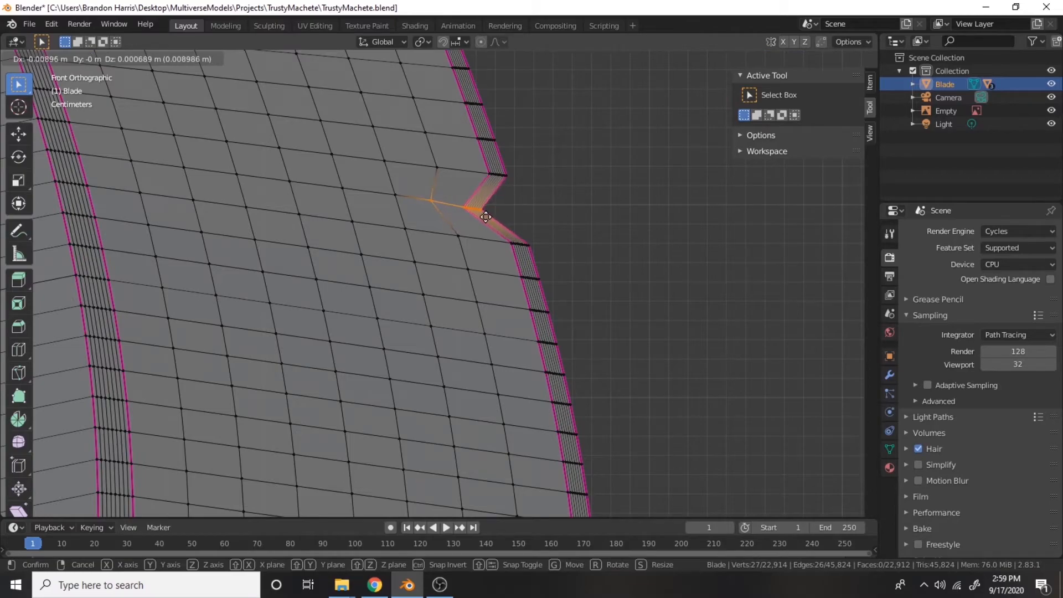
click(485, 217)
Inspect the nick in Object Mode, and return to Edit Mode with the lower blade and reference card in view
scroll(580, 211, down, 4)
click(579, 211)
middle_drag(579, 213, 489, 202)
key(Tab)
middle_drag(546, 221, 536, 325)
key(Tab)
scroll(536, 325, down, 5)
shift+middle_drag(337, 407, 481, 287)
shift+middle_drag(609, 370, 593, 287)
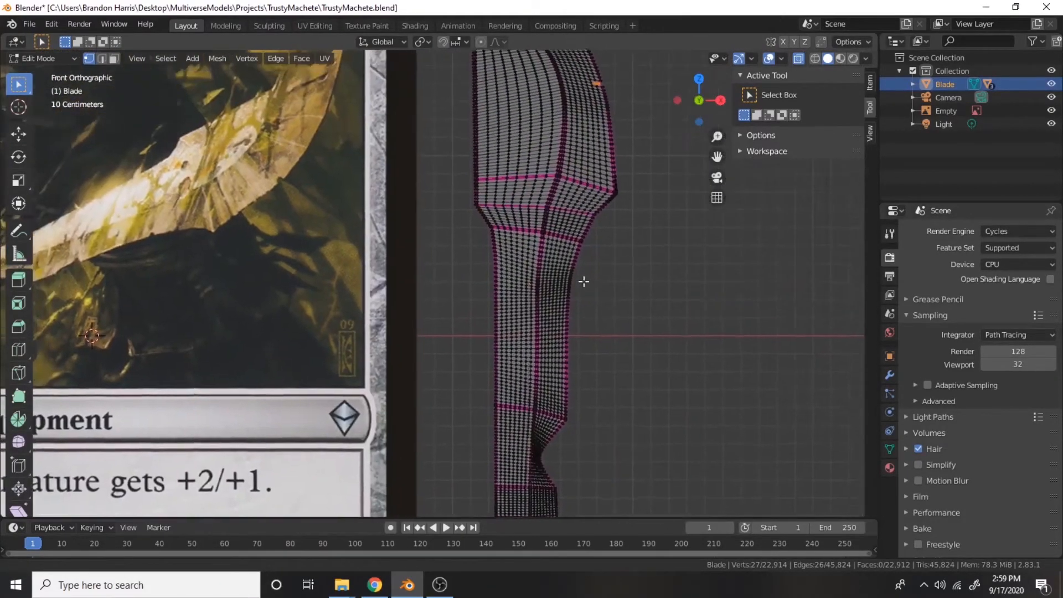
Form a V-shaped nick in the cutting edge below the wide belly by moving three vertex rows inward and the middle row about 0.011 m further
scroll(526, 291, up, 7)
shift+middle_drag(523, 291, 367, 260)
scroll(367, 260, up, 6)
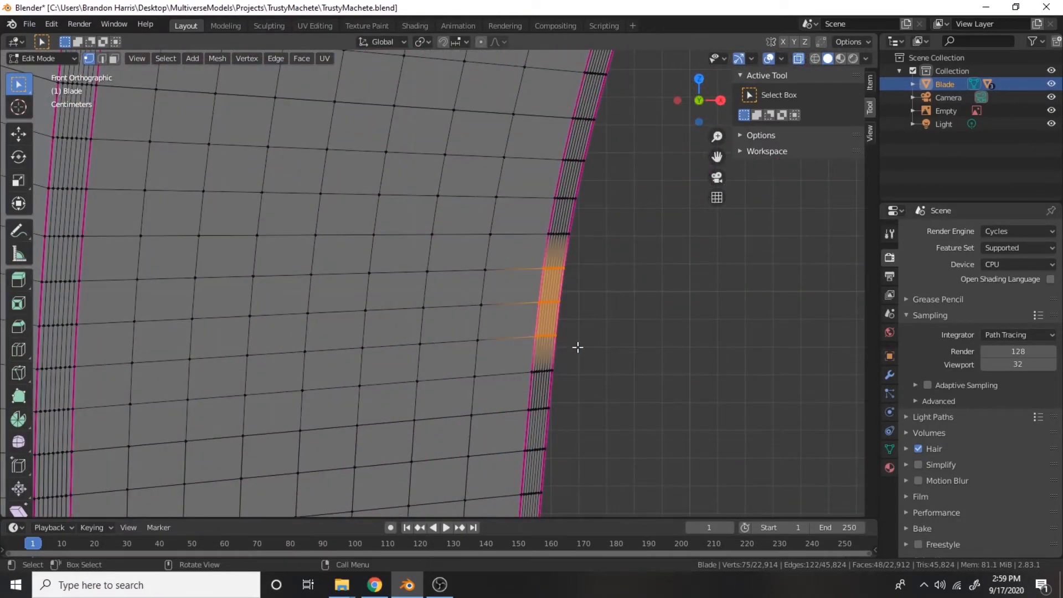
key(g)
click(549, 342)
drag(540, 316, 432, 288)
key(g)
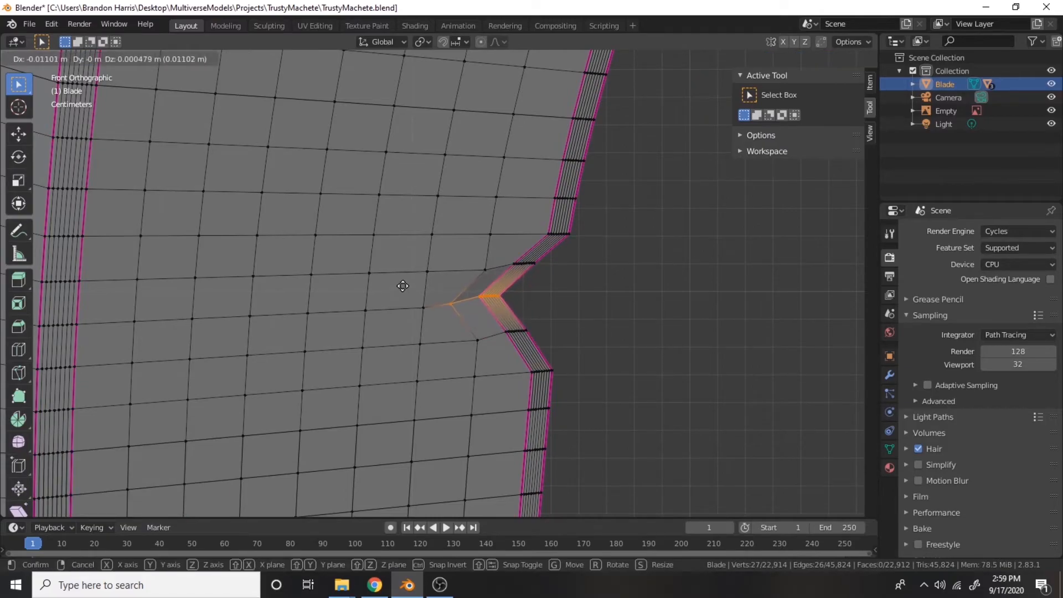
scroll(403, 293, down, 16)
shift+middle_drag(311, 373, 335, 332)
scroll(335, 332, up, 2)
scroll(345, 327, down, 2)
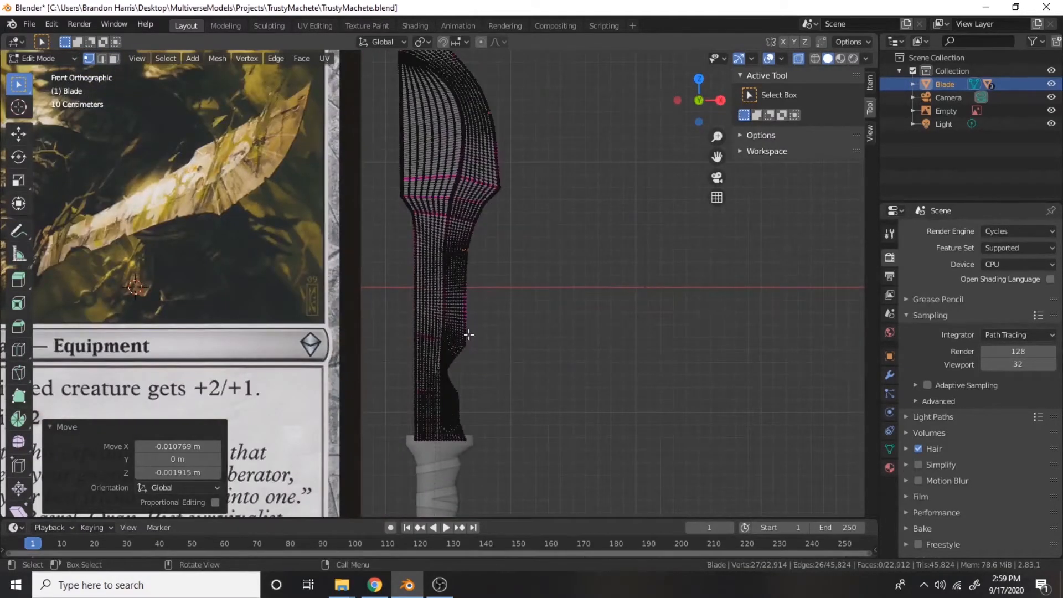
Select one vertex row across the straight edge just above the deep curved notch and move it inward as a nick
shift+middle_drag(484, 366, 443, 295)
scroll(443, 295, up, 4)
scroll(443, 294, up, 10)
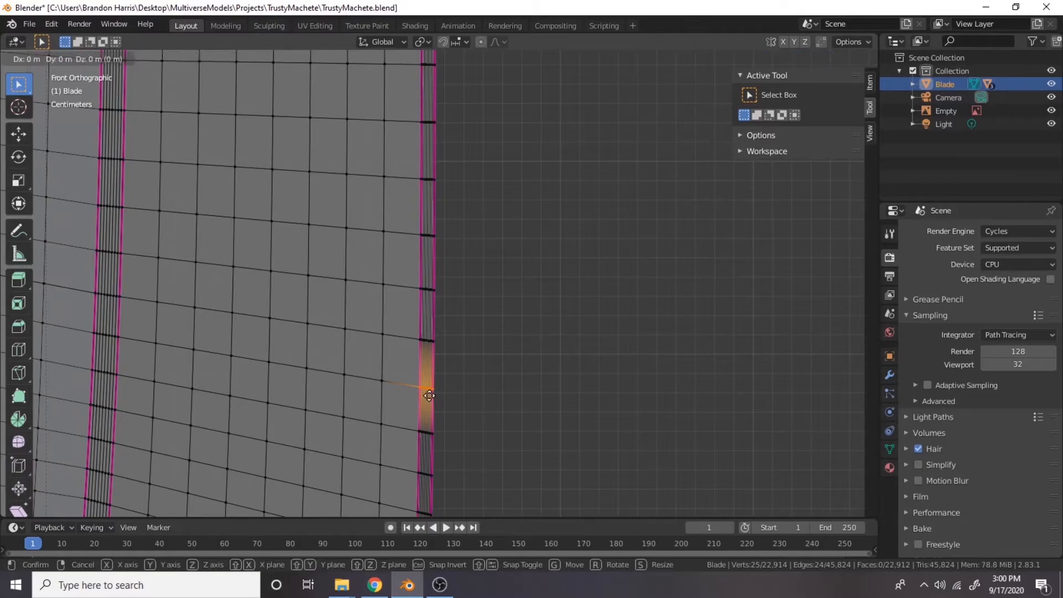
click(471, 361)
click(507, 362)
Move one vertex row on the edge near the blade's tip inward and down about 0.007 m by 0.009 m to form a nick
scroll(520, 363, down, 14)
shift+middle_drag(384, 273, 447, 380)
shift+middle_drag(454, 61, 471, 263)
scroll(472, 263, up, 8)
click(402, 278)
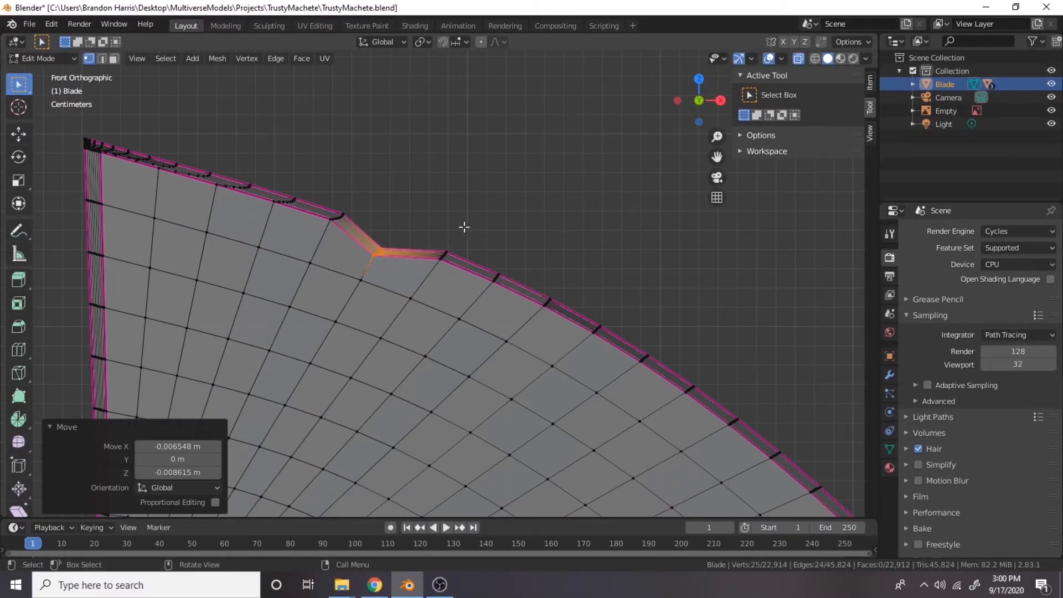
Examine the nicked blade outline in Object Mode and return to Edit Mode
scroll(483, 238, down, 6)
key(Tab)
scroll(539, 248, down, 6)
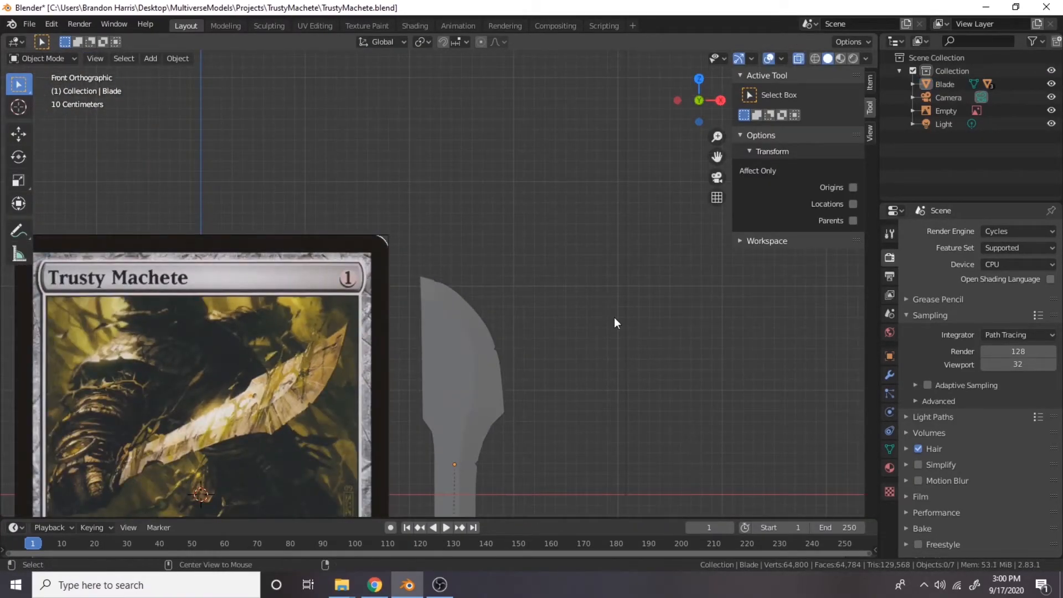
scroll(582, 183, down, 2)
middle_drag(583, 183, 480, 374)
key(Tab)
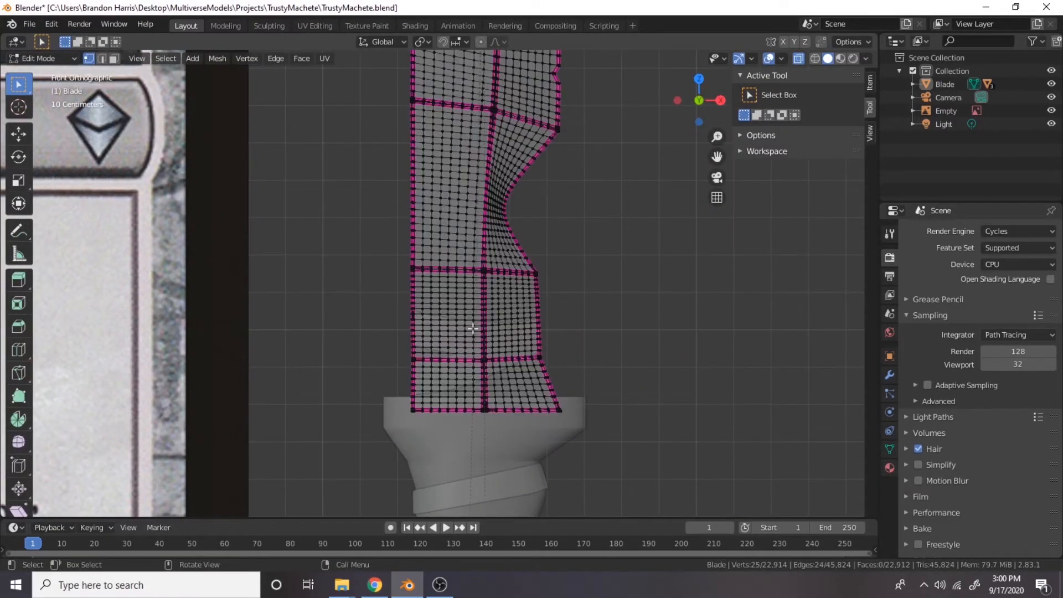
Form a small nick in the lower slope of the deep curved notch by moving neighbouring edge vertex rows
scroll(472, 342, up, 6)
click(666, 288)
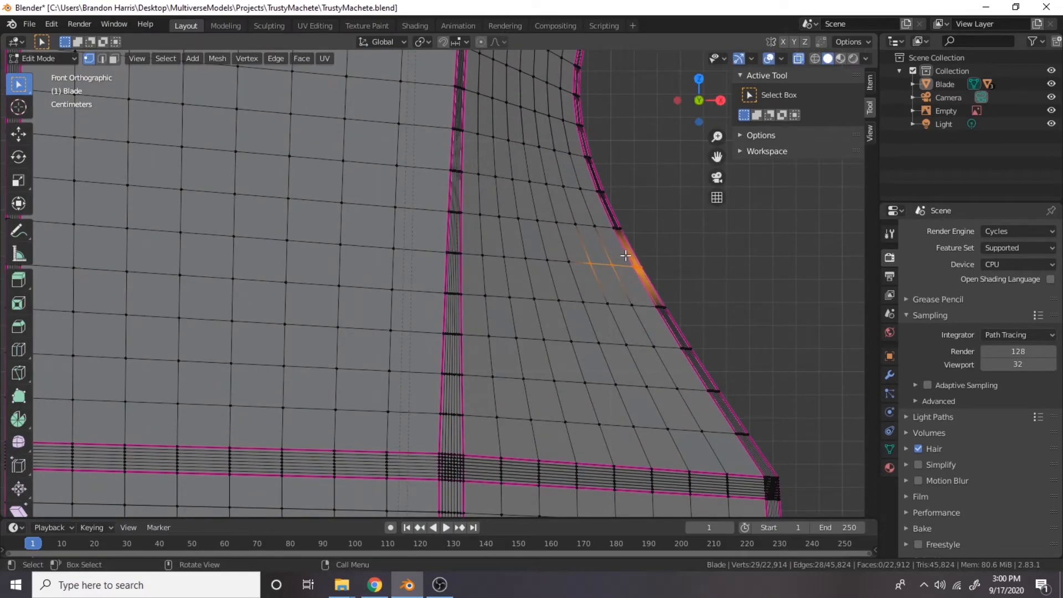
click(643, 280)
drag(649, 293, 674, 317)
key(g)
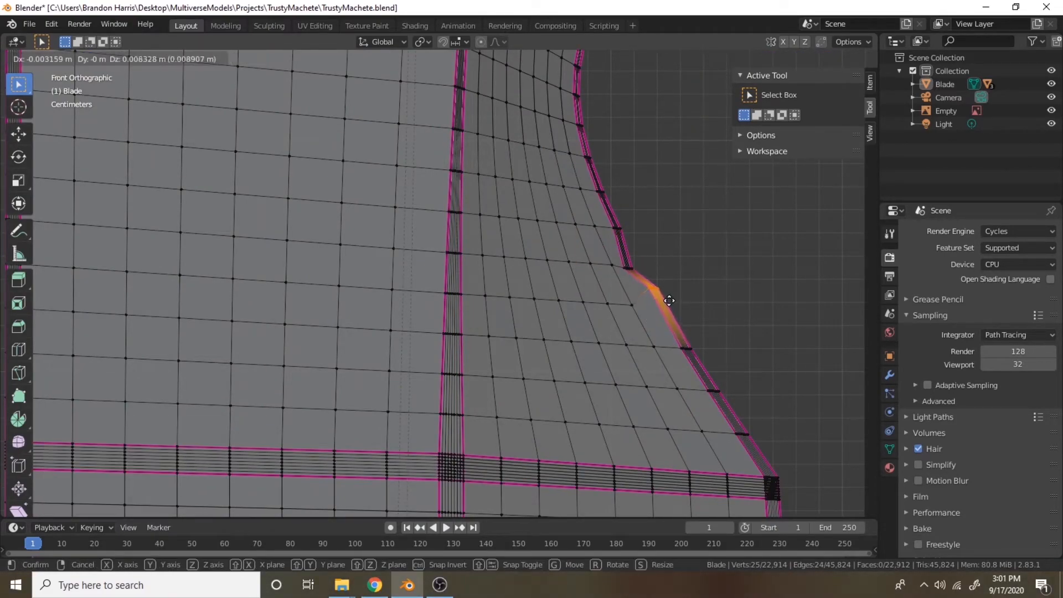
click(640, 259)
scroll(638, 209, down, 5)
click(639, 211)
scroll(631, 269, down, 3)
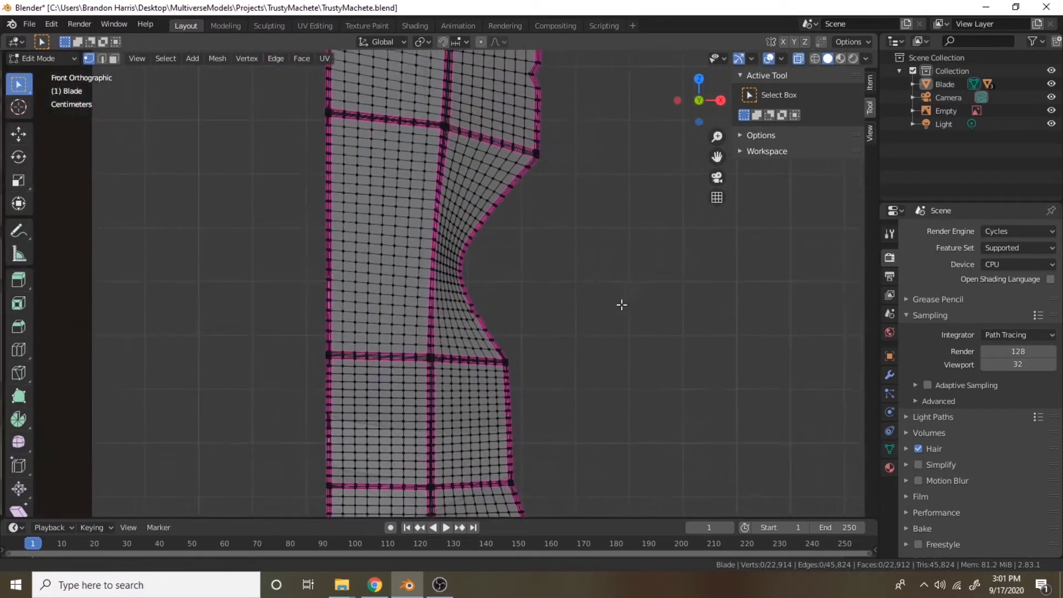
Move one vertex row inward on the straight edge just above the corner of the curved notch to add a nick
shift+middle_drag(631, 270, 559, 453)
scroll(559, 453, up, 7)
scroll(604, 245, up, 6)
scroll(598, 238, down, 3)
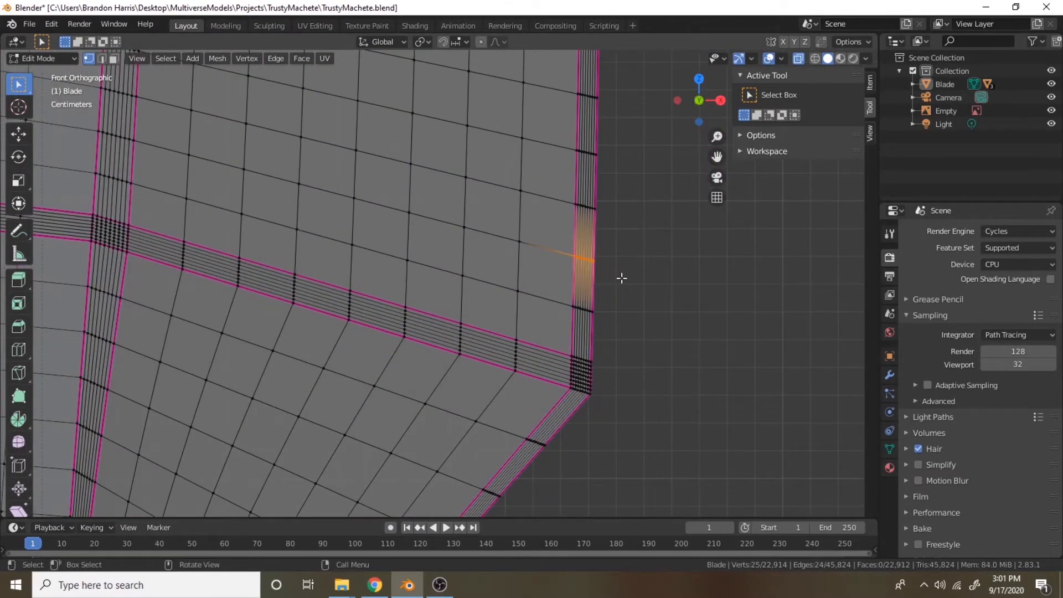
click(483, 224)
scroll(521, 228, down, 4)
click(565, 244)
Form a nick in the flared cutting edge at the blade's base, just above the handle guard, in front orthographic view
middle_drag(587, 272, 573, 322)
scroll(573, 322, down, 4)
key(KP_1)
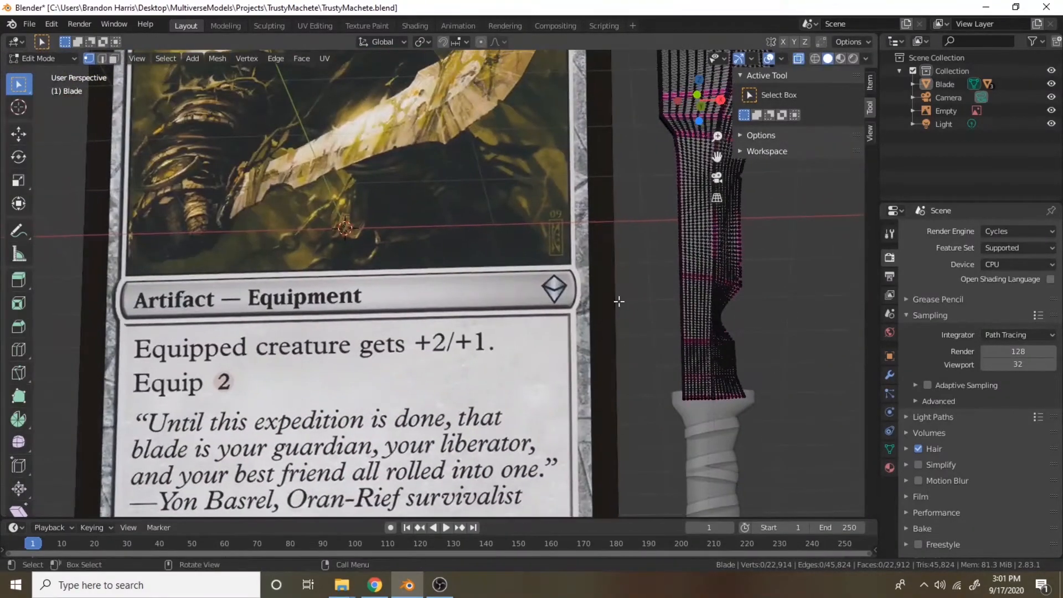
scroll(610, 316, up, 5)
scroll(609, 316, down, 2)
shift+middle_drag(805, 323, 470, 265)
scroll(534, 263, up, 8)
scroll(564, 233, down, 4)
scroll(558, 236, up, 4)
drag(558, 235, 611, 268)
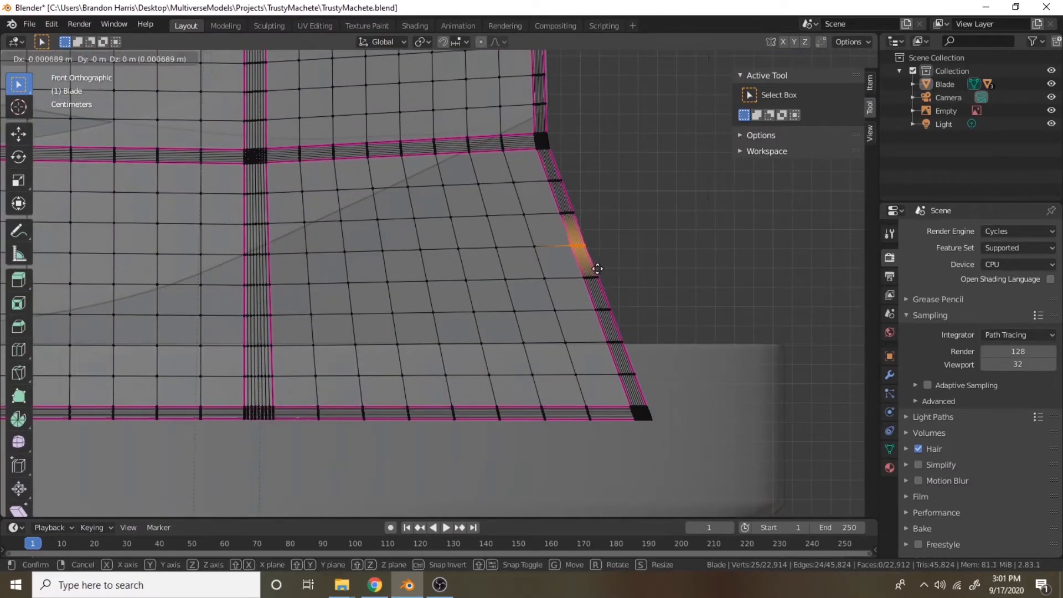
click(611, 323)
scroll(623, 277, down, 3)
click(657, 183)
Select a vertex row on the long upper curve of the cutting edge and move it inward to form a nick
shift+middle_drag(657, 183, 631, 510)
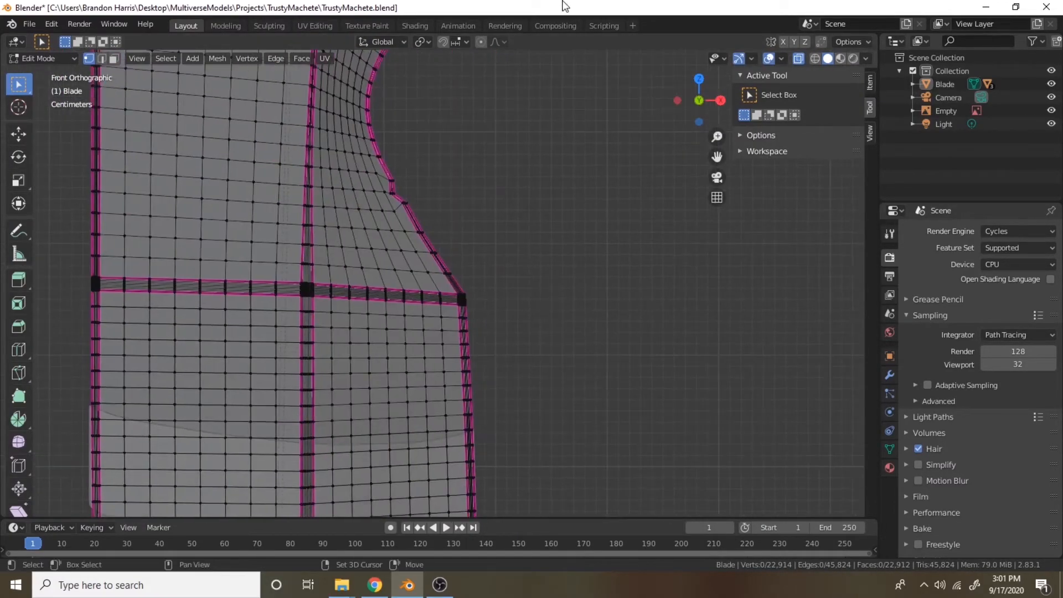
scroll(554, 83, down, 3)
shift+middle_drag(521, 117, 510, 380)
scroll(515, 344, down, 5)
shift+middle_drag(521, 279, 576, 157)
scroll(550, 262, up, 5)
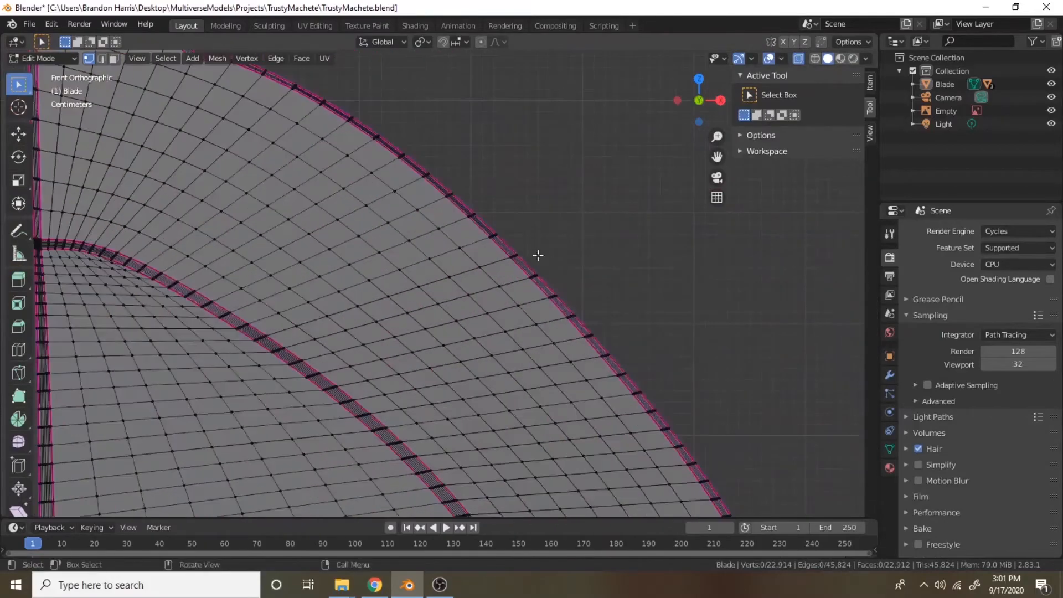
drag(483, 231, 484, 232)
key(g)
click(461, 241)
click(541, 155)
Examine the edge damage from an angle in Object Mode, and reopen the blade in Edit Mode
scroll(543, 155, down, 5)
key(Tab)
click(547, 153)
middle_drag(609, 286, 414, 238)
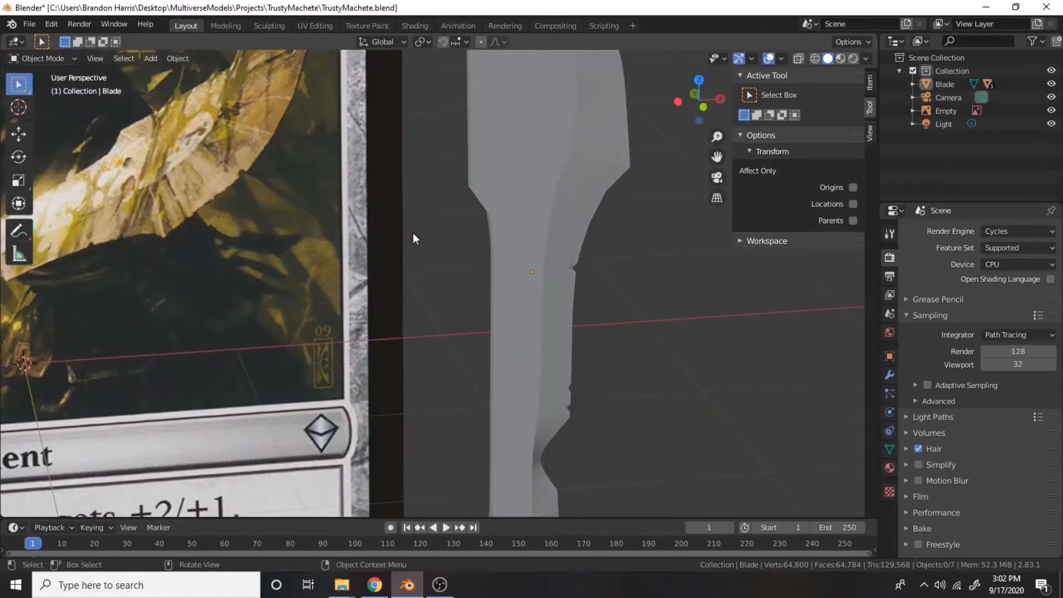
click(567, 228)
key(Tab)
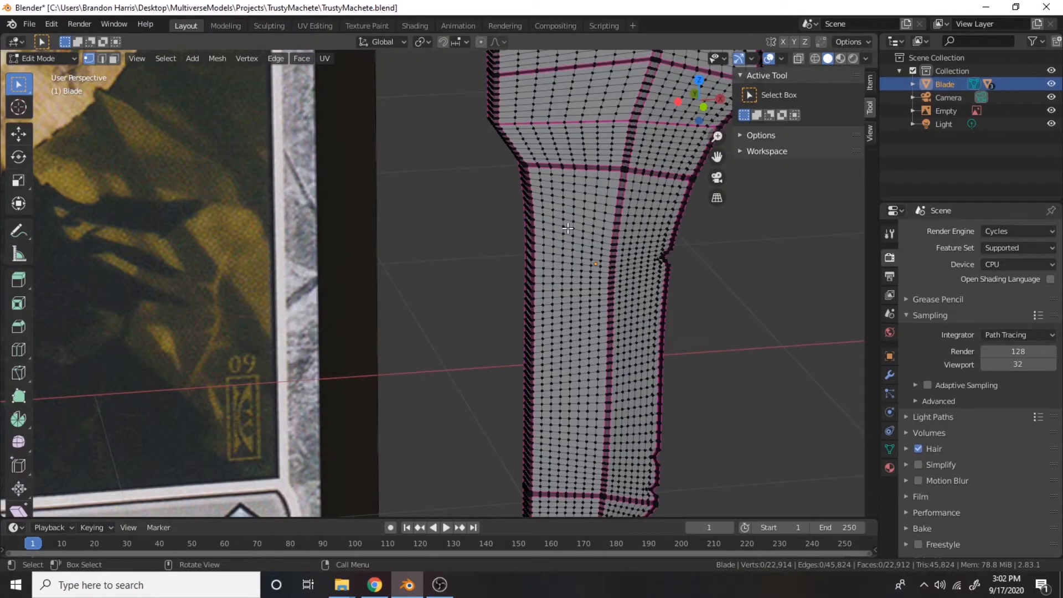
Turn X-Ray on in front orthographic view and move two separate vertex rows on the narrow section's spine inward as nicks
key(KP_1)
scroll(281, 72, up, 7)
shift+middle_drag(568, 229, 534, 169)
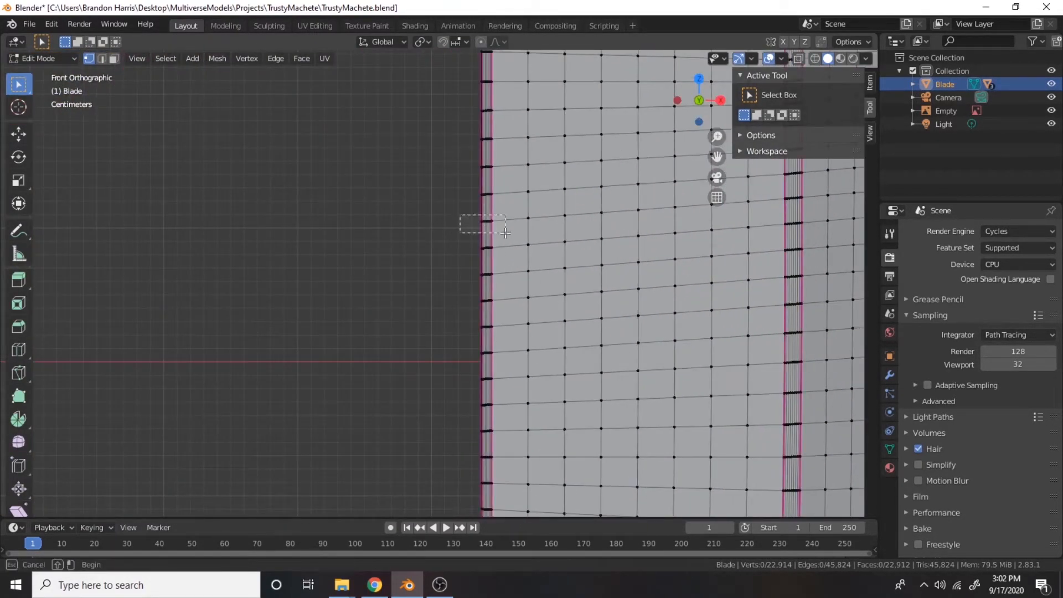
key(alt+z)
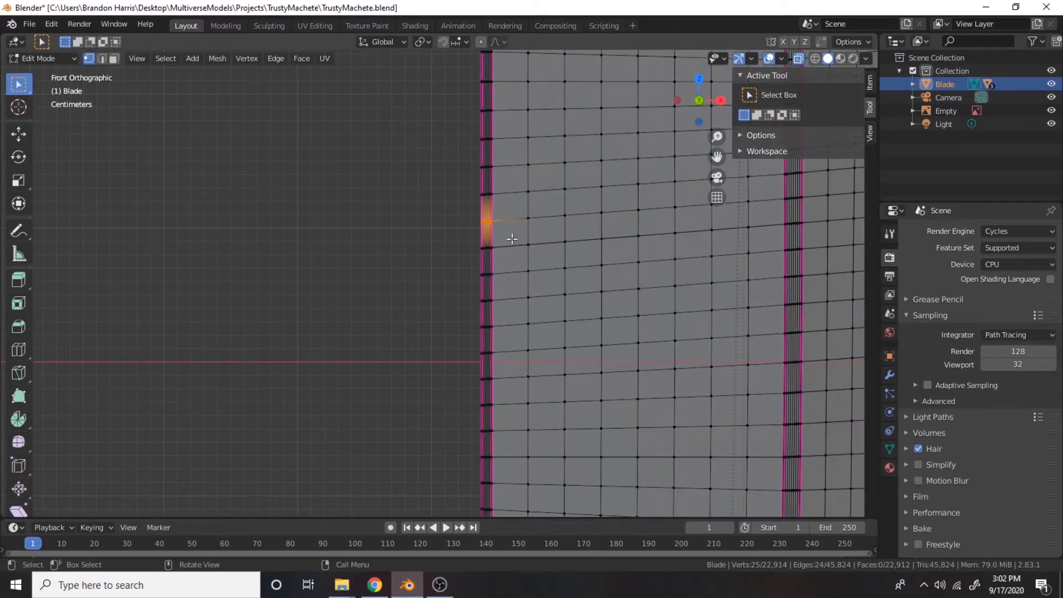
click(522, 236)
drag(470, 102, 505, 120)
key(g)
click(510, 120)
Form a nick in the spine just above its lower shoulder, and shift the neighbouring vertex row below it slightly inward along X
scroll(510, 125, down, 3)
shift+middle_drag(531, 183, 508, 430)
shift+middle_drag(429, 67, 454, 339)
scroll(454, 339, up, 2)
drag(339, 217, 379, 269)
key(g)
click(402, 235)
key(g)
click(382, 253)
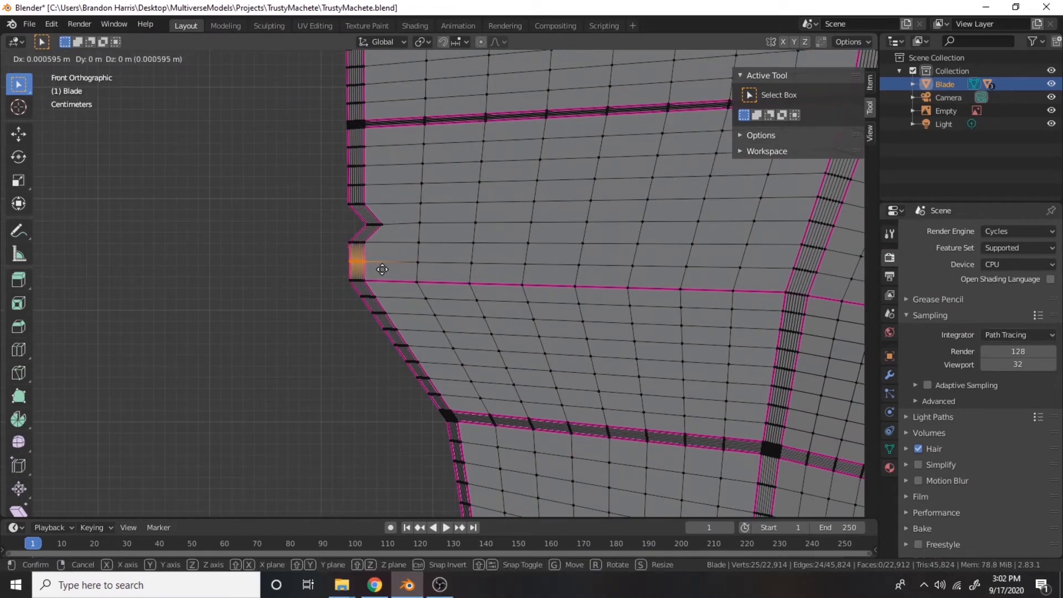
key(x)
click(397, 268)
Add two small nicks higher up the wide section's spine, moving the upper vertex row about 0.003 m inward and 0.001 m down
scroll(418, 233, down, 1)
shift+middle_drag(422, 221, 432, 477)
scroll(388, 166, up, 4)
shift+middle_drag(375, 138, 435, 232)
drag(355, 242, 417, 268)
key(g)
click(407, 246)
drag(353, 80, 408, 95)
key(g)
click(414, 98)
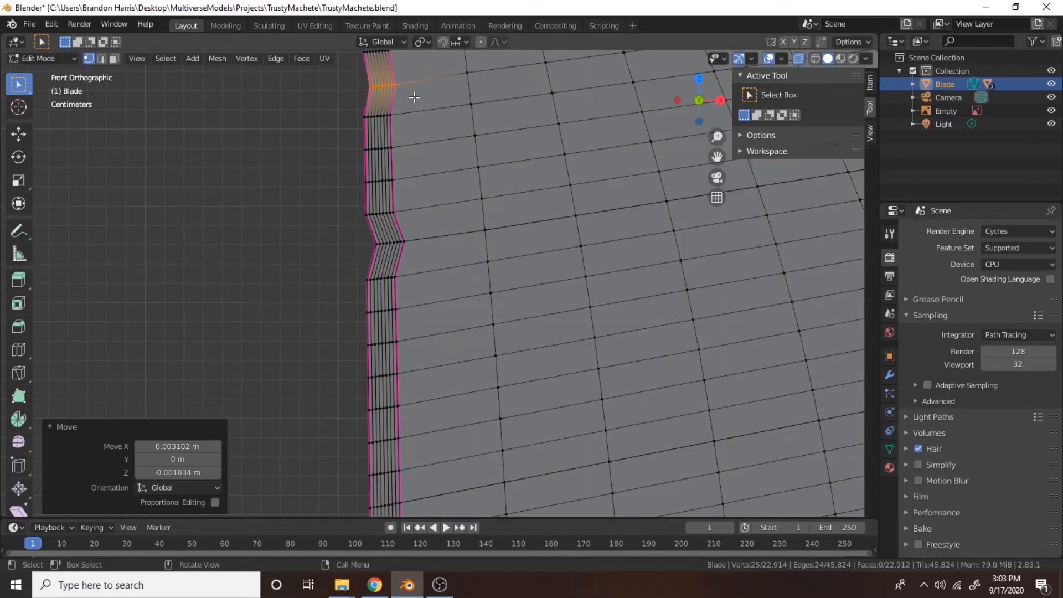
click(327, 155)
Move one vertex row on the straight cutting edge near the blade's base about 0.0034 m inward along X to form a nick
scroll(432, 288, down, 12)
shift+middle_drag(546, 487, 514, 105)
scroll(521, 122, up, 6)
shift+middle_drag(527, 205, 527, 285)
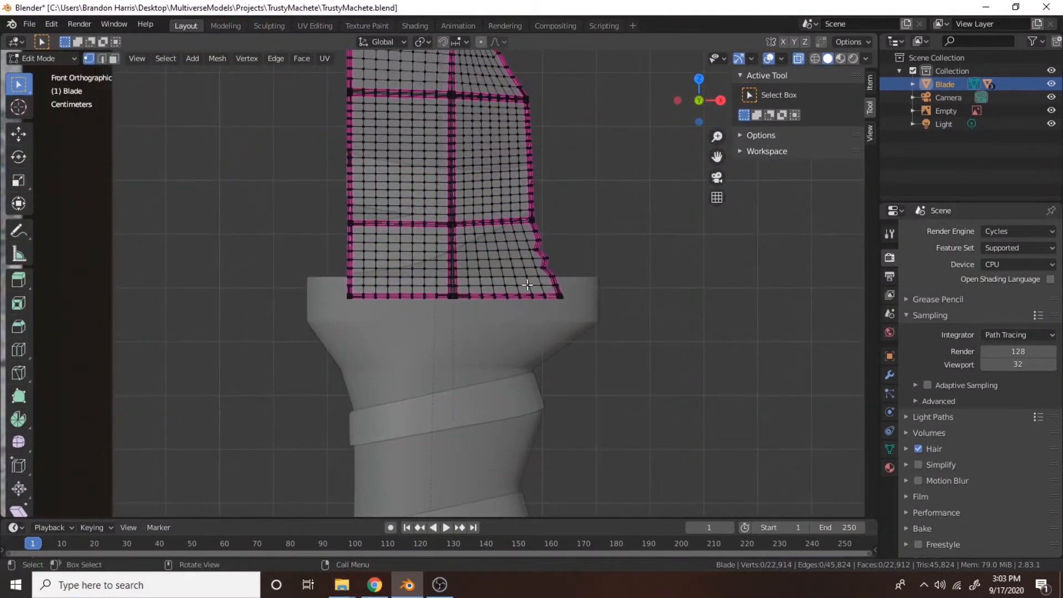
key(Tab)
scroll(598, 216, up, 5)
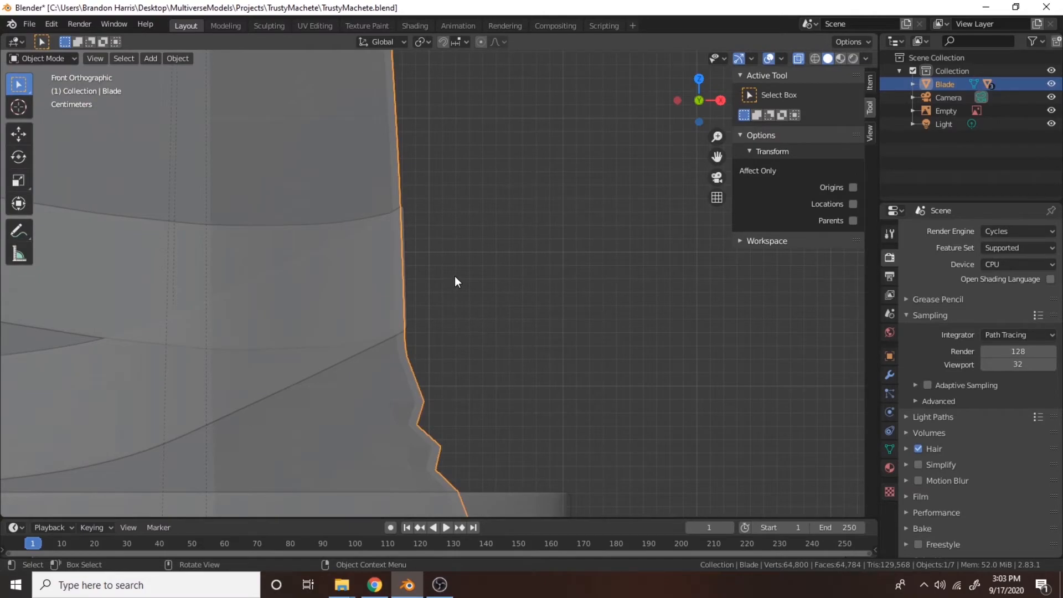
key(Tab)
drag(374, 217, 412, 239)
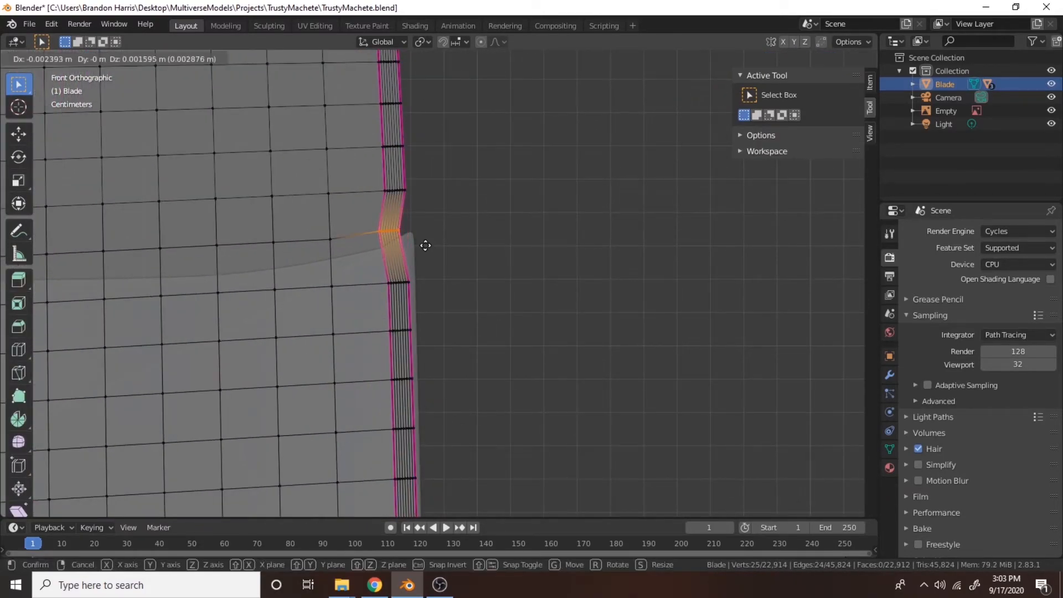
key(g)
key(x)
click(419, 211)
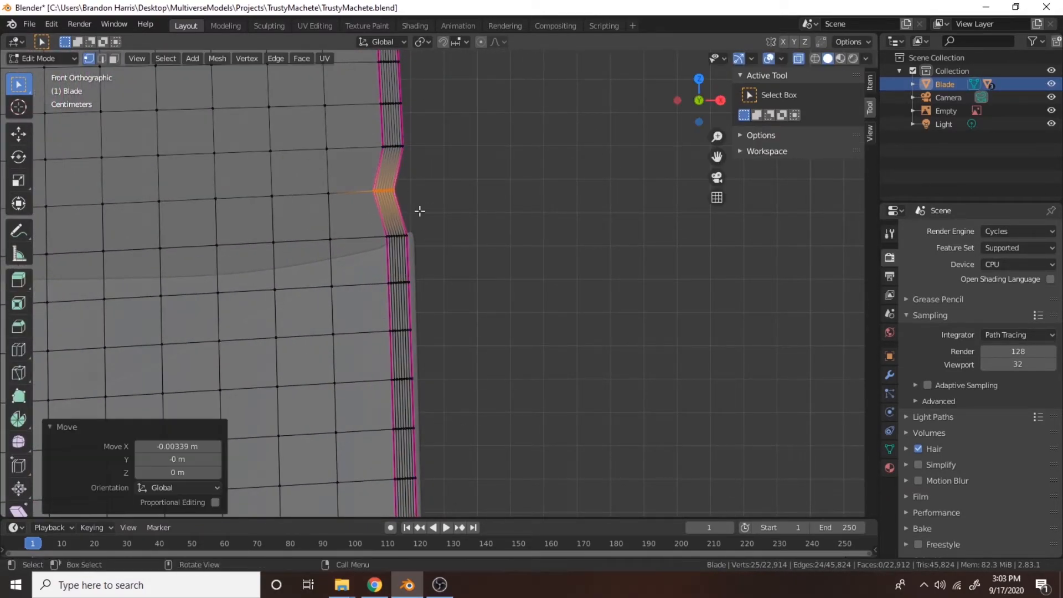
Examine the nicks along both blade edges in Object Mode from the front and at an angle
scroll(486, 240, down, 6)
key(Tab)
scroll(508, 296, down, 2)
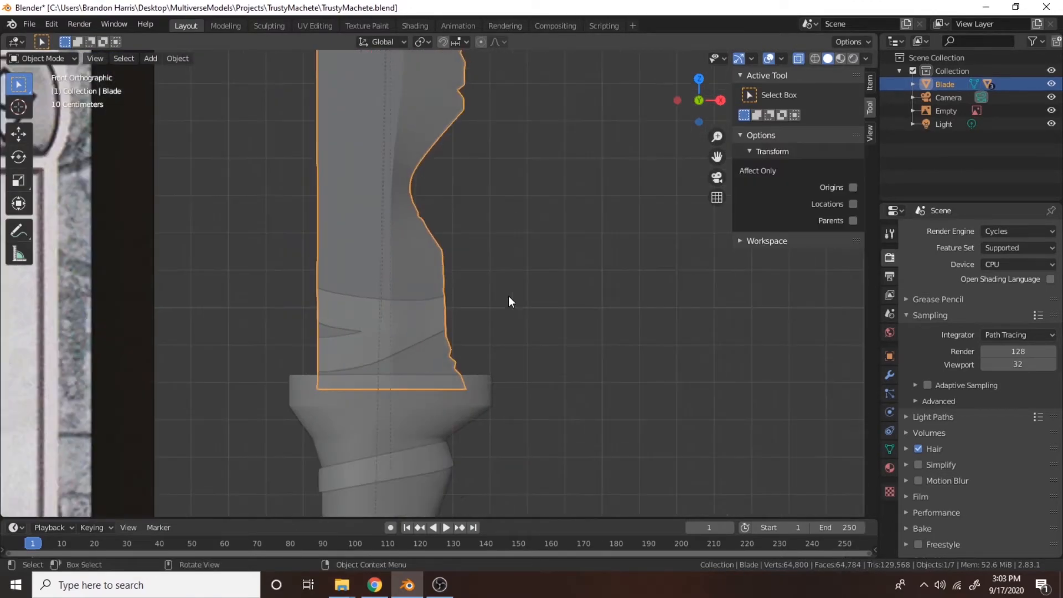
click(508, 296)
scroll(526, 326, down, 5)
scroll(535, 265, up, 3)
middle_drag(537, 344, 450, 349)
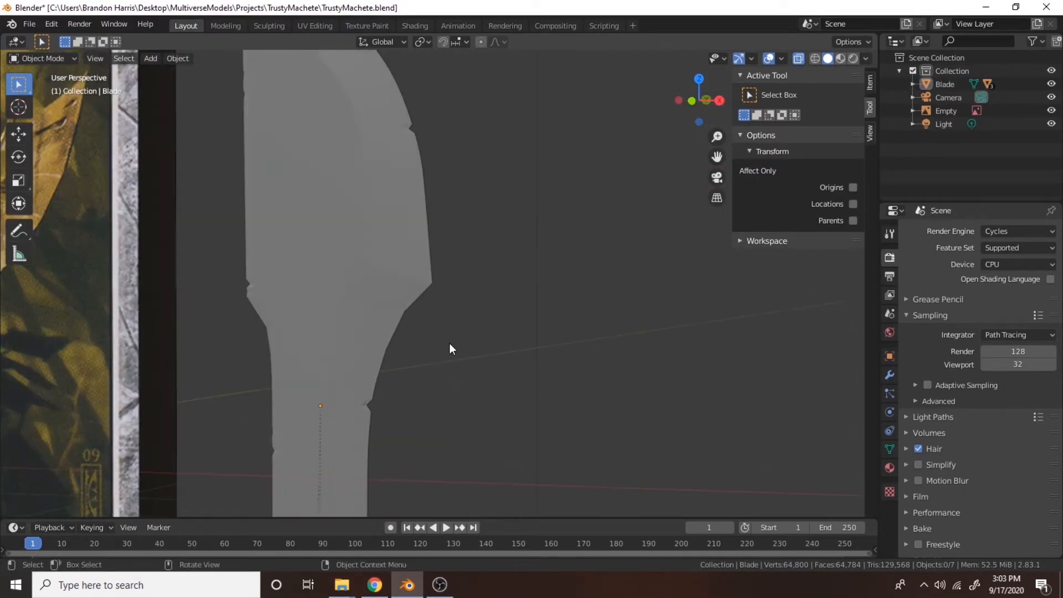
Reopen the blade in Edit Mode in front orthographic view, close up on the sloped edge below the belly's corner
key(Tab)
key(KP_1)
scroll(426, 288, up, 8)
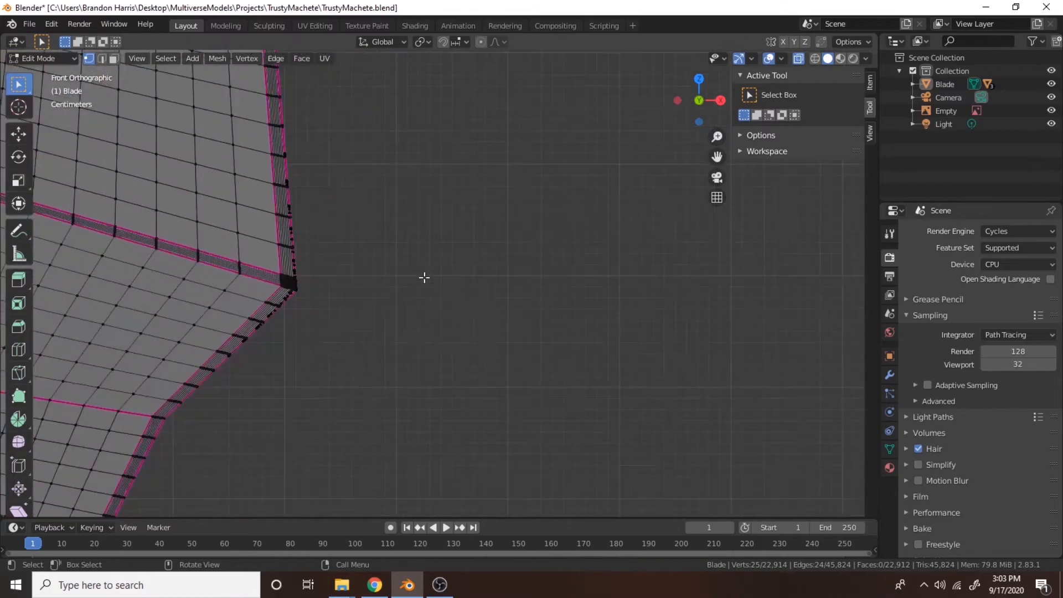
shift+middle_drag(288, 334, 560, 259)
scroll(560, 258, up, 5)
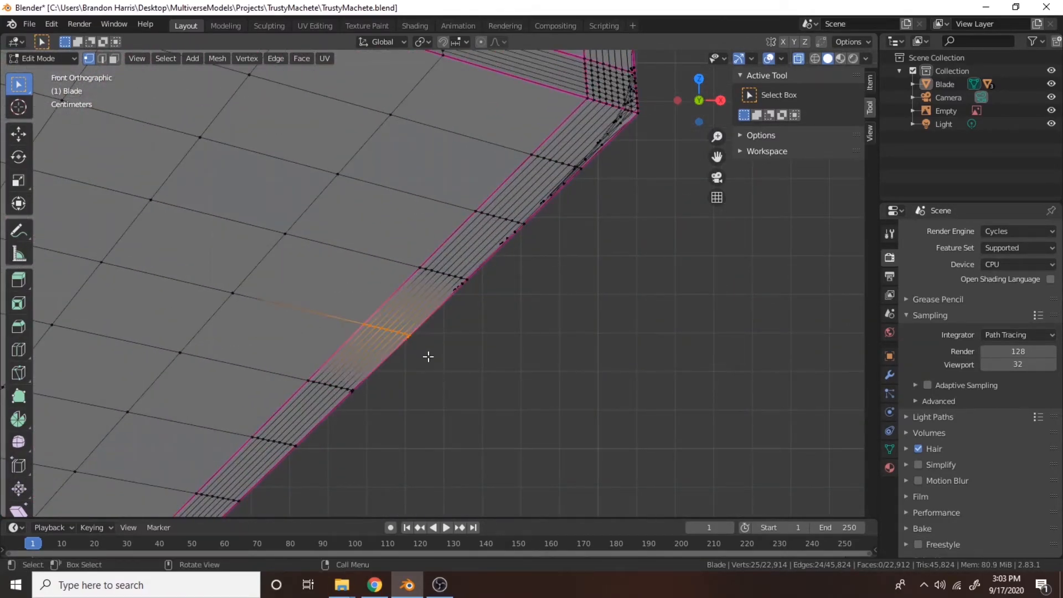
click(390, 347)
drag(457, 194, 539, 254)
key(g)
right_click(459, 226)
scroll(540, 314, down, 3)
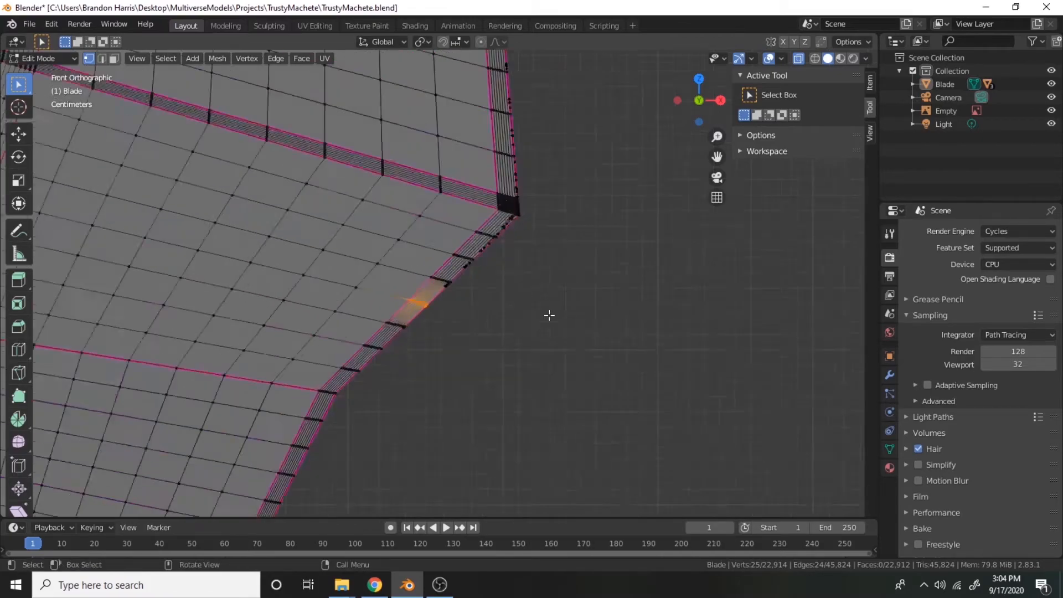
Move two separate vertex rows on the sloped edge below the belly's corner inward to form two step-shaped nicks
scroll(549, 315, up, 3)
key(alt+z)
drag(305, 318, 410, 359)
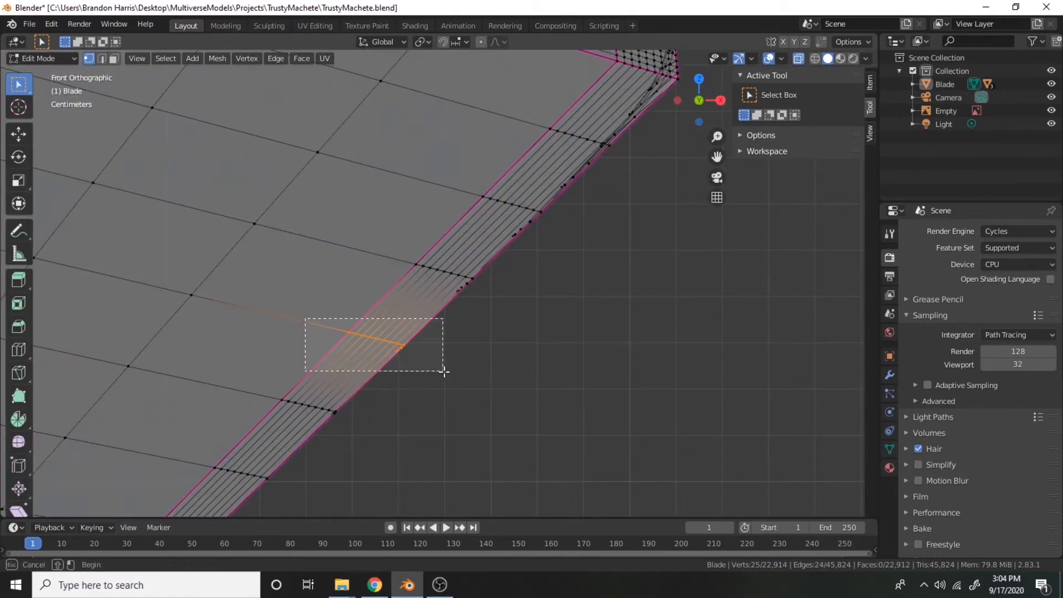
key(g)
click(396, 357)
drag(401, 257, 494, 326)
drag(471, 175, 552, 258)
key(g)
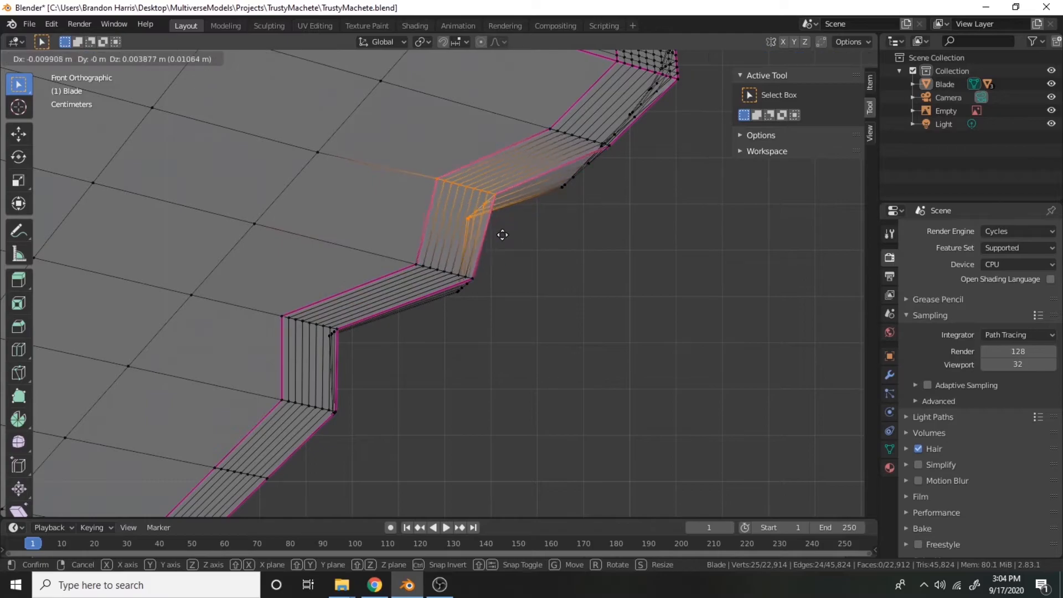
click(489, 225)
Turn X-Ray off, clear the selection, and examine the two sloped-edge nicks from several angles
middle_drag(490, 227, 443, 241)
scroll(443, 241, down, 5)
key(alt+z)
key(alt+a)
middle_drag(408, 348, 308, 338)
middle_drag(606, 302, 669, 297)
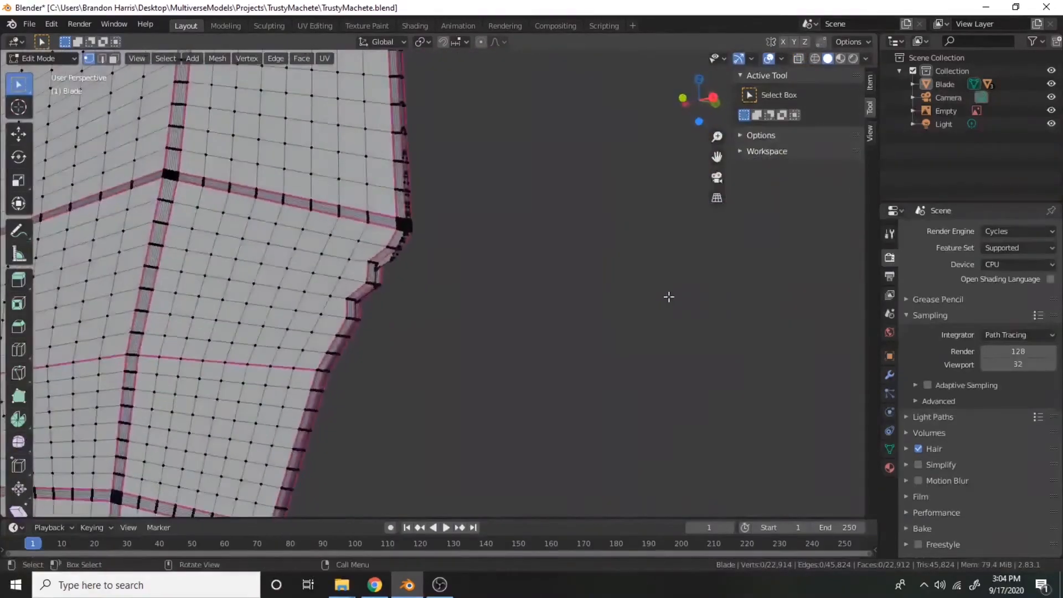
Compare the nicked blade in Object Mode and Edit Mode from several angles
key(Tab)
middle_drag(605, 294, 623, 138)
key(Tab)
key(Tab)
key(Tab)
key(Tab)
key(Tab)
middle_drag(603, 190, 555, 299)
click(597, 203)
scroll(557, 274, down, 8)
key(Tab)
Clear the object selection and inspect the nicks along the blade's edges close up and from a distance
click(520, 291)
scroll(596, 280, up, 3)
shift+middle_drag(555, 343, 393, 398)
scroll(596, 278, up, 6)
shift+middle_drag(448, 305, 292, 361)
scroll(423, 261, up, 5)
middle_drag(424, 262, 487, 283)
scroll(515, 340, down, 13)
shift+middle_drag(517, 347, 502, 515)
scroll(546, 148, down, 2)
middle_drag(546, 149, 548, 349)
scroll(464, 159, up, 2)
scroll(464, 174, up, 4)
In the blade's Edit Mode, extrude three neighbouring faces on the upper bevel about 0.0021 m along Y and scale them to form a shallow dent
click(464, 174)
key(Tab)
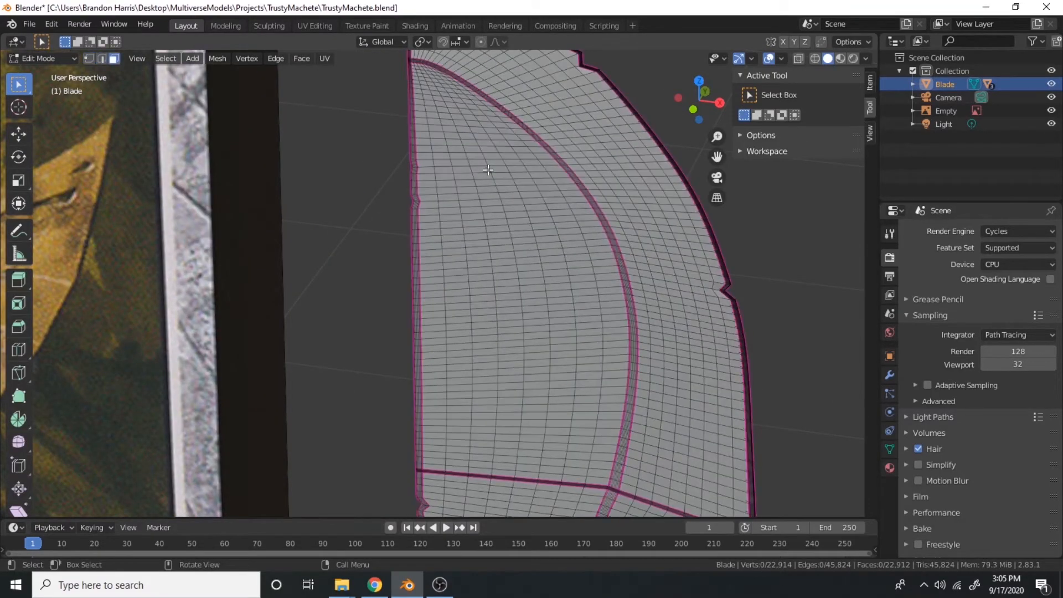
scroll(488, 170, up, 5)
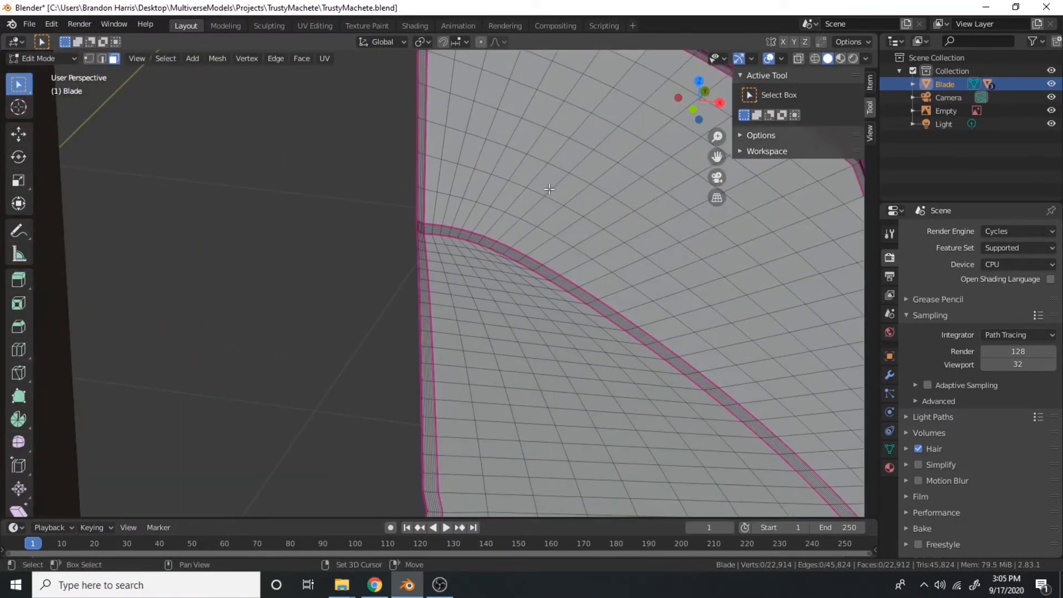
shift+middle_drag(547, 189, 435, 204)
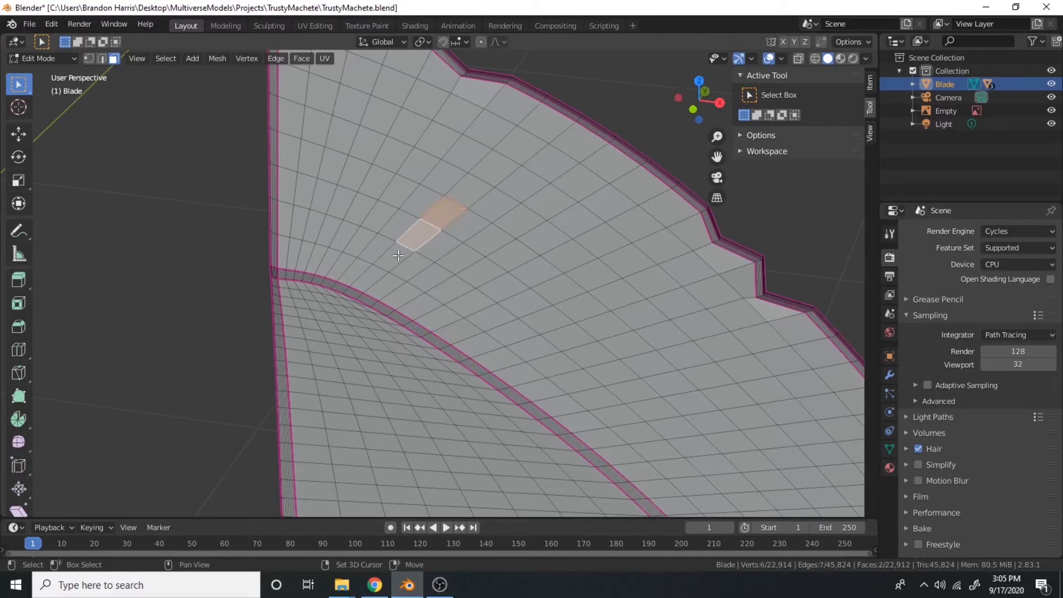
middle_drag(434, 208, 613, 295)
scroll(471, 320, up, 4)
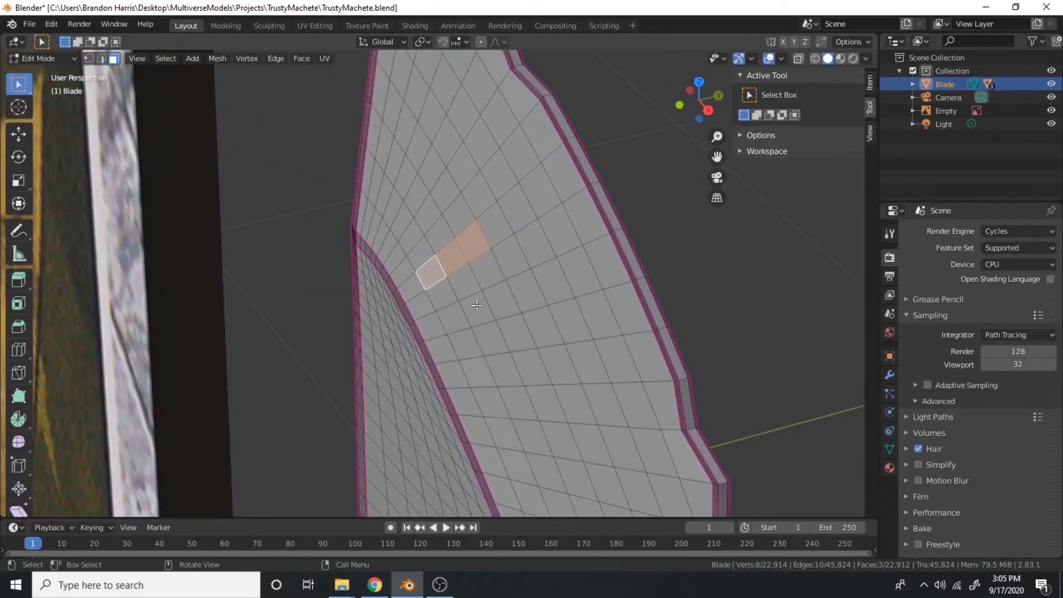
click(455, 262)
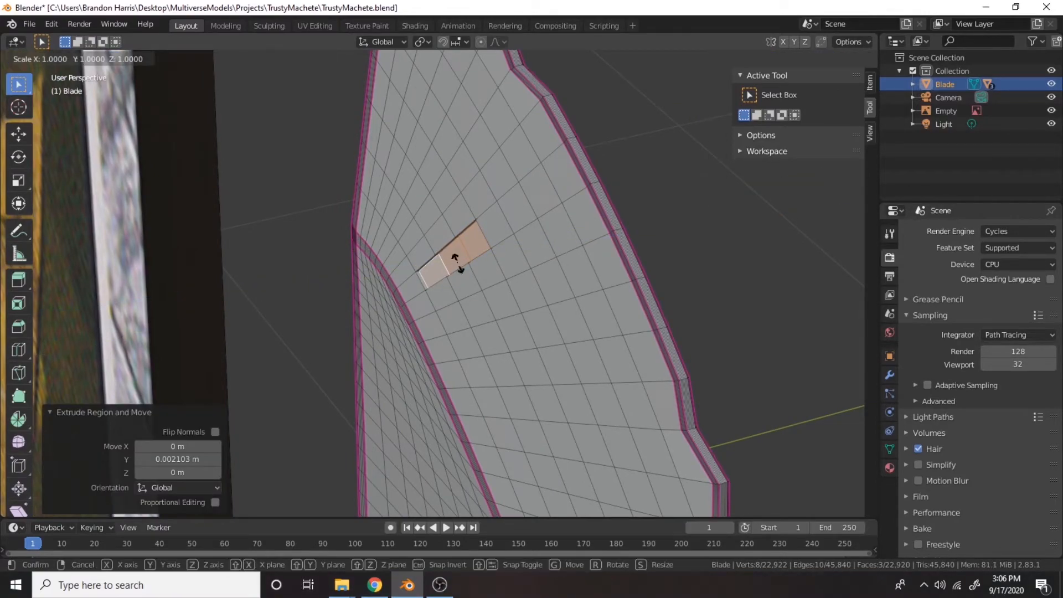
click(454, 264)
Clear the face selection, check the dent in Object Mode, and save the file
click(310, 208)
scroll(310, 208, down, 1)
key(Tab)
scroll(310, 207, down, 5)
scroll(311, 208, up, 6)
middle_drag(311, 207, 517, 213)
key(Tab)
key(Tab)
key(ctrl+s)
Preview the blade in rendered shading and switch the render engine to Eevee
click(852, 58)
scroll(633, 198, down, 4)
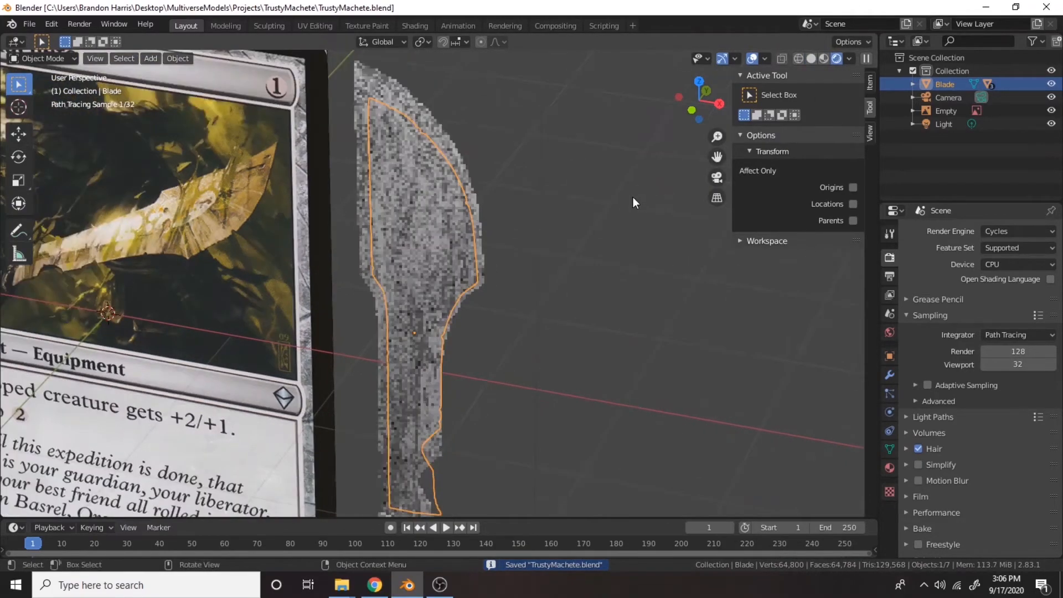
scroll(631, 198, up, 5)
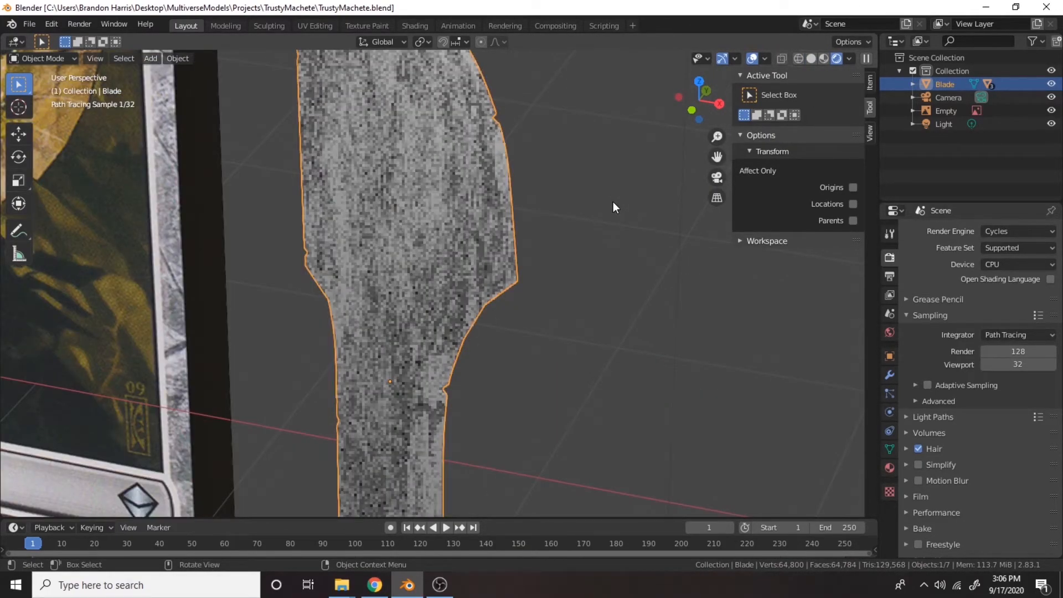
click(1019, 231)
click(995, 246)
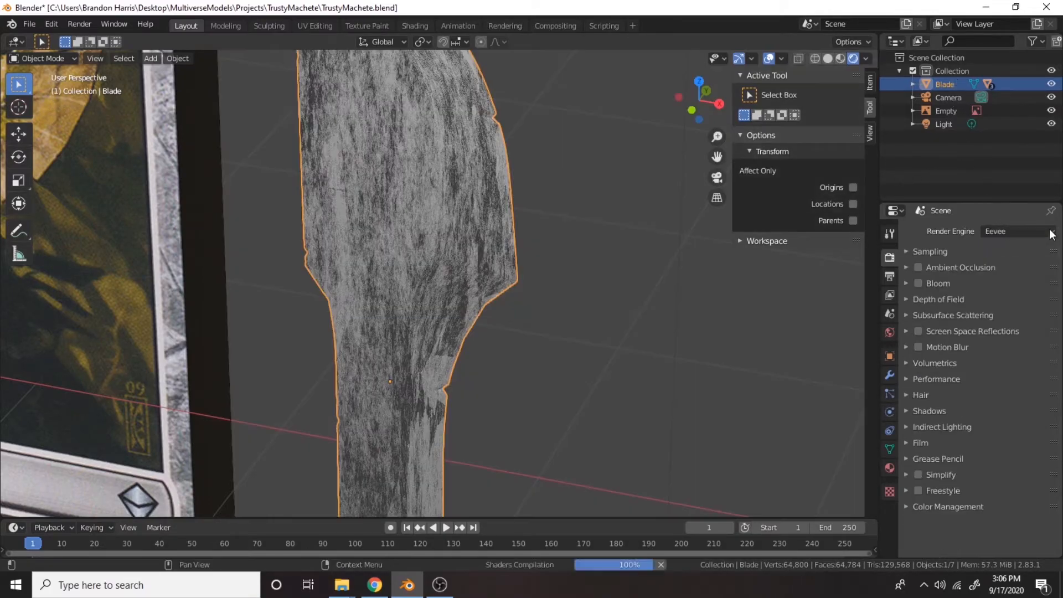
Deselect the blade, return the viewport to solid shading, and save the file
scroll(488, 310, down, 5)
click(537, 331)
mouse_move(537, 331)
middle_down()
mouse_move(546, 380)
mouse_move(515, 335)
middle_up()
click(828, 58)
mouse_move(653, 155)
middle_down()
mouse_move(623, 184)
mouse_move(551, 332)
mouse_move(549, 210)
middle_up()
key(ctrl+s)
scroll(592, 208, down, 5)
scroll(550, 210, up, 2)
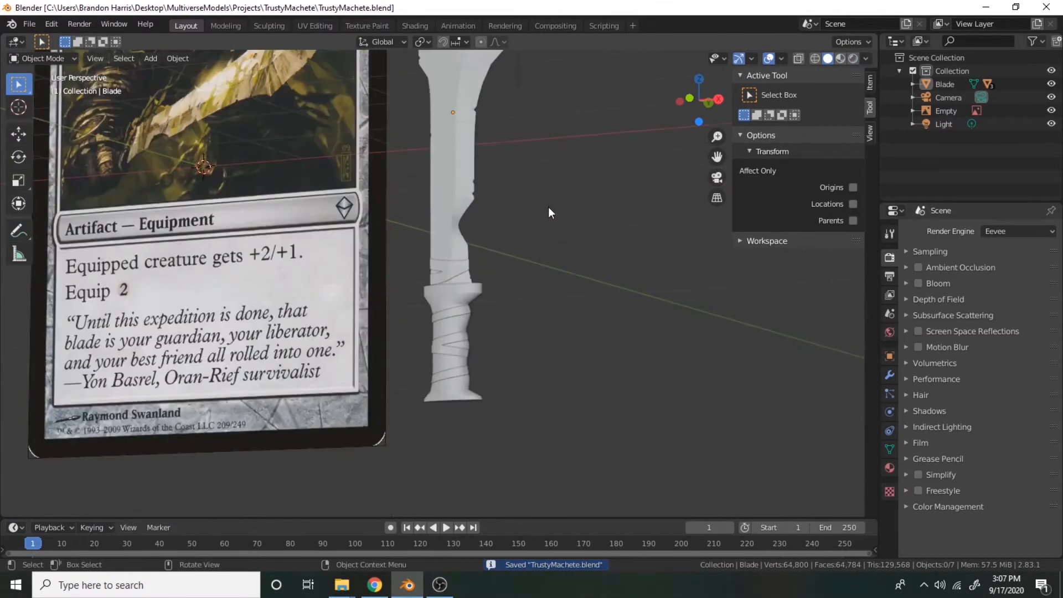
Select the handle, switch to the Sculpting workspace, and save the file
scroll(315, 280, up, 5)
click(444, 297)
middle_drag(443, 296, 477, 373)
shift+middle_drag(526, 316, 441, 370)
scroll(441, 370, up, 5)
scroll(441, 332, down, 3)
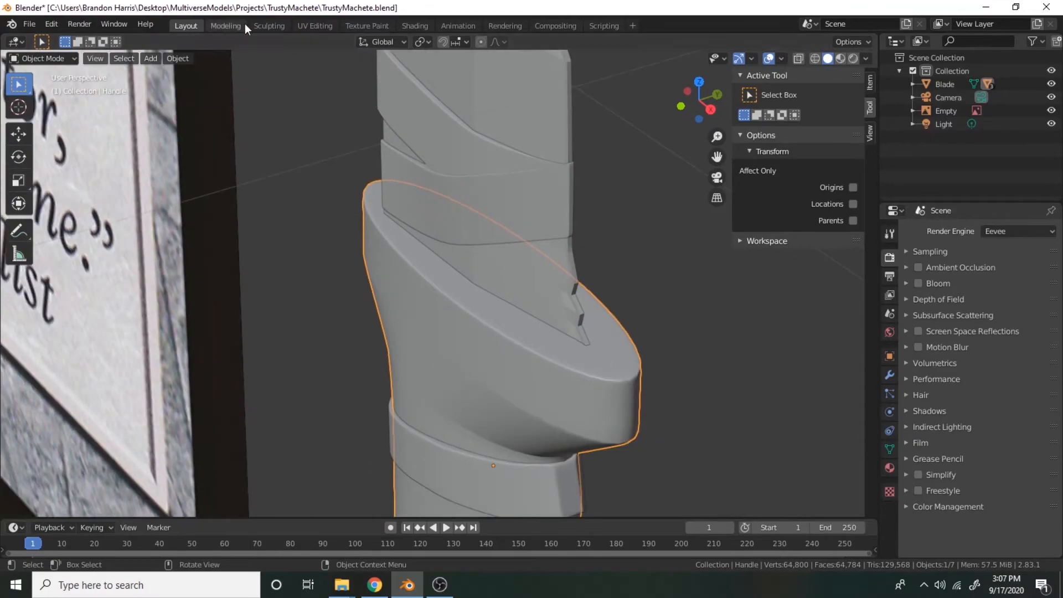
click(269, 25)
scroll(603, 222, down, 2)
mouse_move(603, 221)
middle_down()
mouse_move(641, 228)
mouse_move(707, 178)
mouse_move(629, 190)
mouse_move(653, 182)
middle_up()
key(ctrl+s)
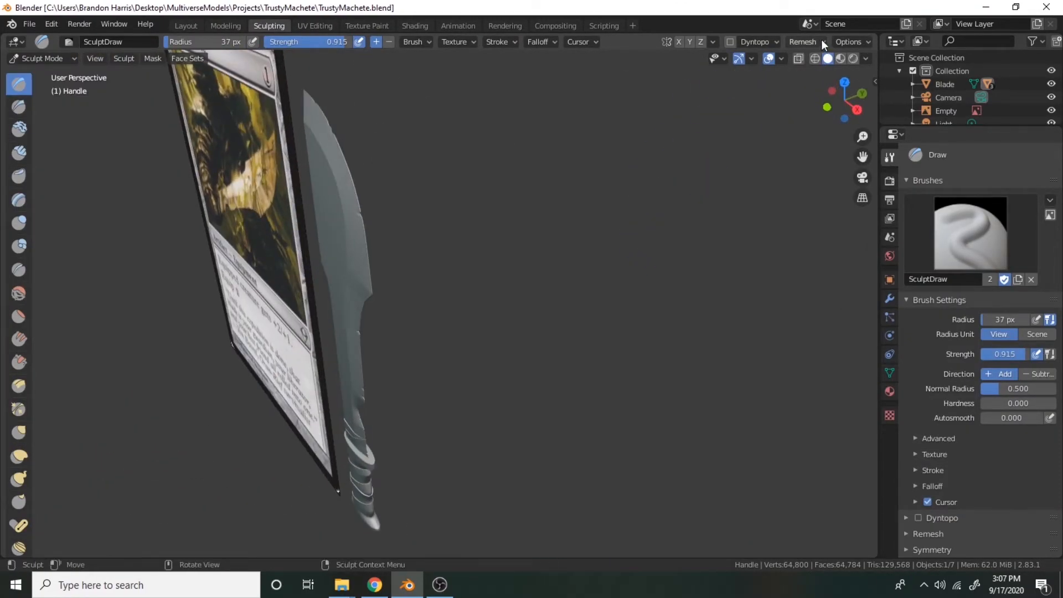
Show the viewport sidebar's view settings and change the MatCap to the red clay material
click(875, 82)
drag(837, 94, 755, 105)
click(870, 107)
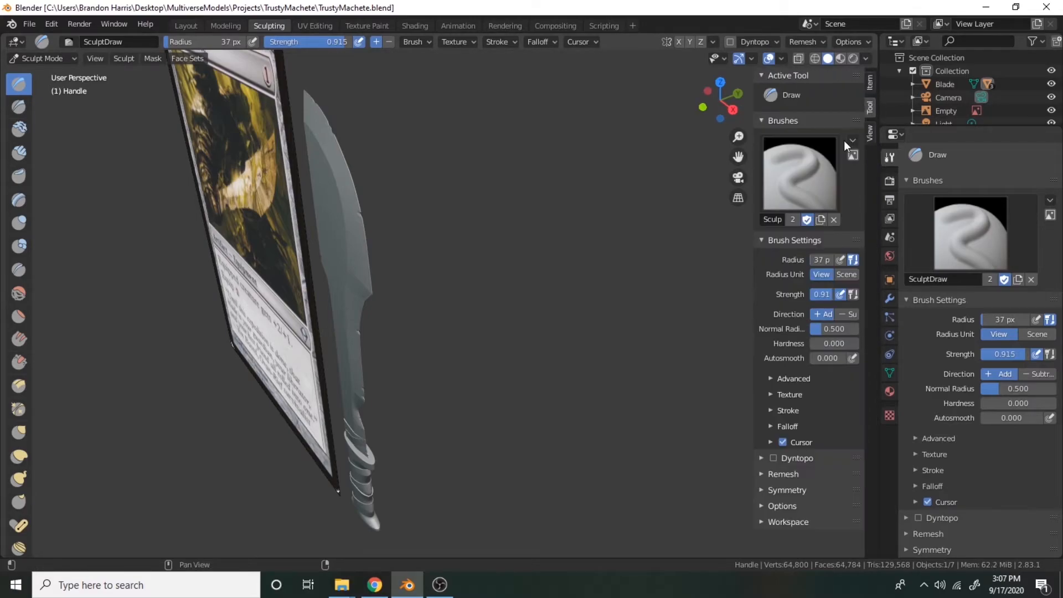
click(869, 133)
click(865, 60)
click(852, 153)
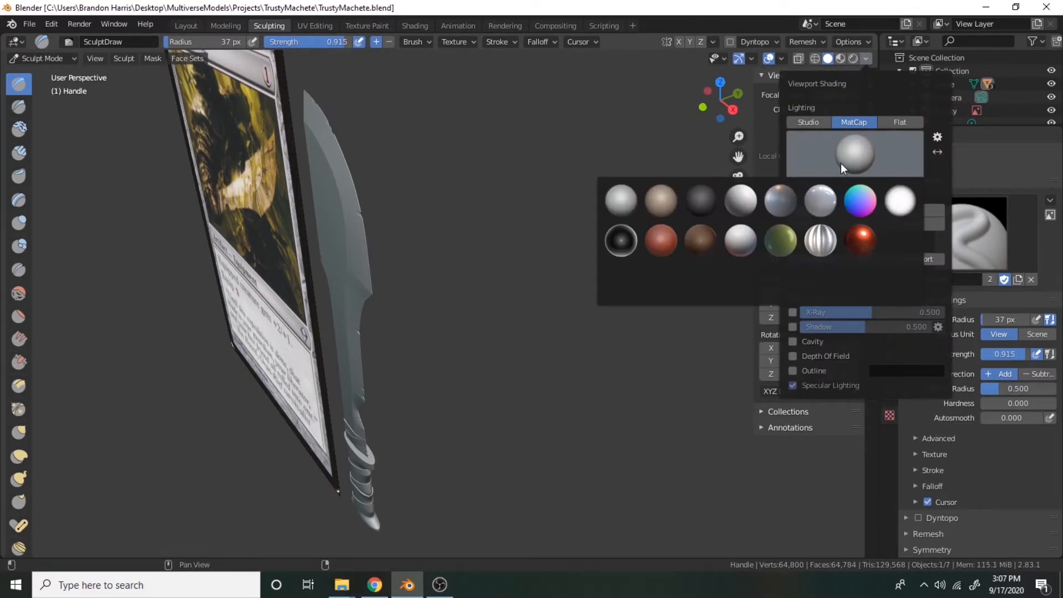
click(659, 240)
Choose the Draw Sharp brush and look over the blade's surface under the red MatCap
middle_drag(456, 316, 489, 254)
scroll(446, 223, up, 8)
scroll(505, 240, down, 3)
shift+middle_drag(446, 223, 561, 275)
click(19, 105)
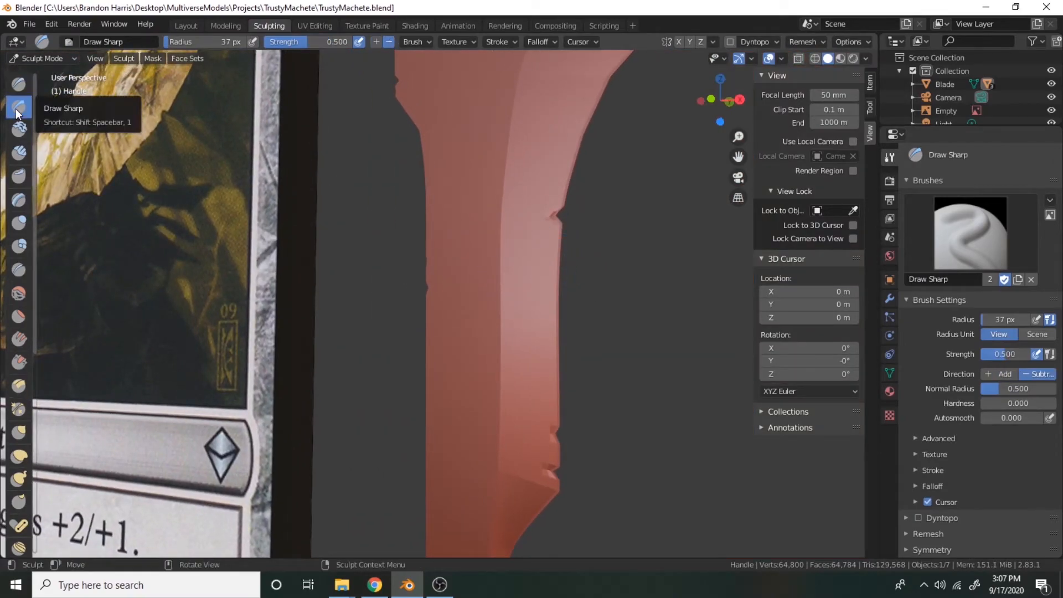
mouse_move(494, 292)
middle_down()
mouse_move(455, 285)
mouse_move(412, 377)
mouse_move(517, 235)
mouse_move(456, 334)
middle_up()
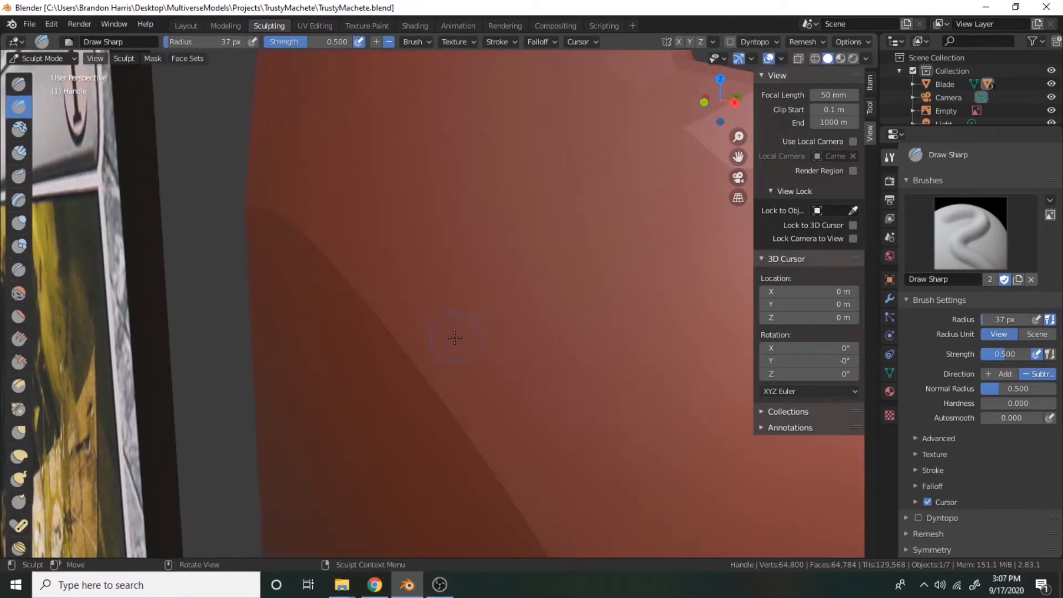
scroll(356, 359, down, 4)
mouse_move(222, 342)
middle_down()
mouse_move(147, 348)
mouse_move(219, 351)
middle_up()
Bring the handle's guard into view in the Sculpting workspace and set the viewport focal length to 250 mm
click(186, 26)
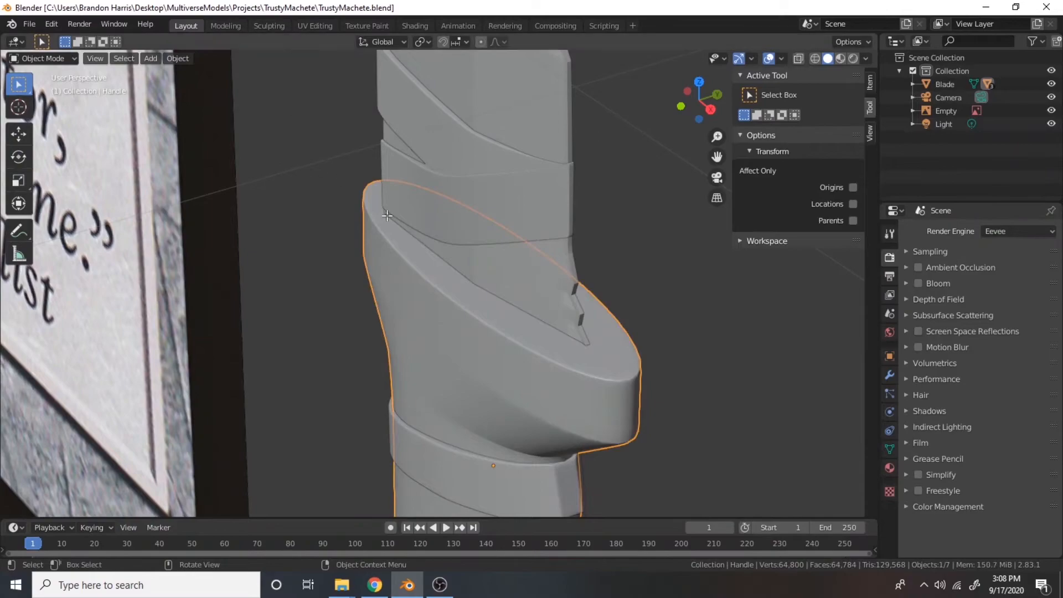
click(269, 26)
mouse_move(486, 392)
middle_down()
mouse_move(458, 394)
mouse_move(518, 429)
middle_up()
shift+middle_drag(518, 430, 490, 327)
scroll(475, 343, up, 9)
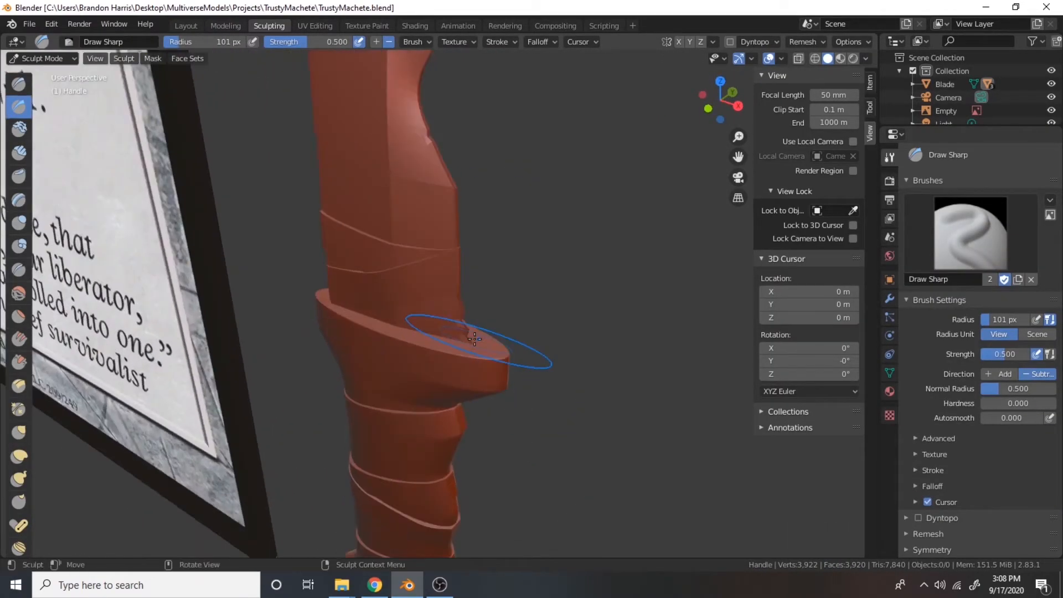
shift+middle_drag(380, 370, 379, 416)
scroll(510, 294, down, 5)
shift+middle_drag(510, 294, 532, 250)
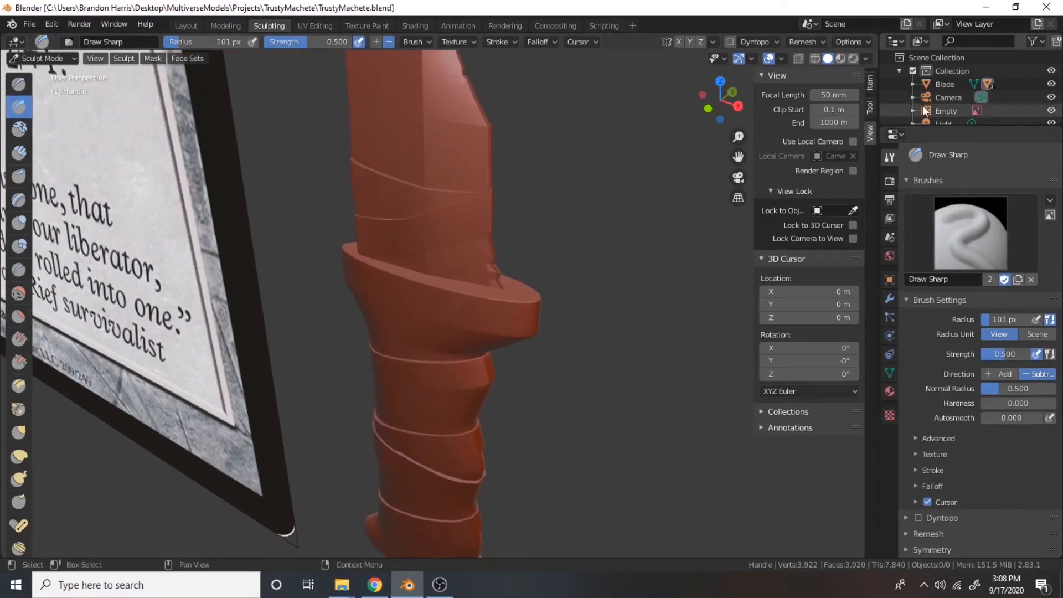
drag(834, 95, 952, 95)
Stroke the guard's upper rim with the Draw Sharp brush, adjusting its radius to 60 px and its strength to 1.000
mouse_move(386, 232)
mouse_down()
mouse_move(406, 217)
mouse_move(531, 267)
mouse_up()
click(20, 84)
click(20, 107)
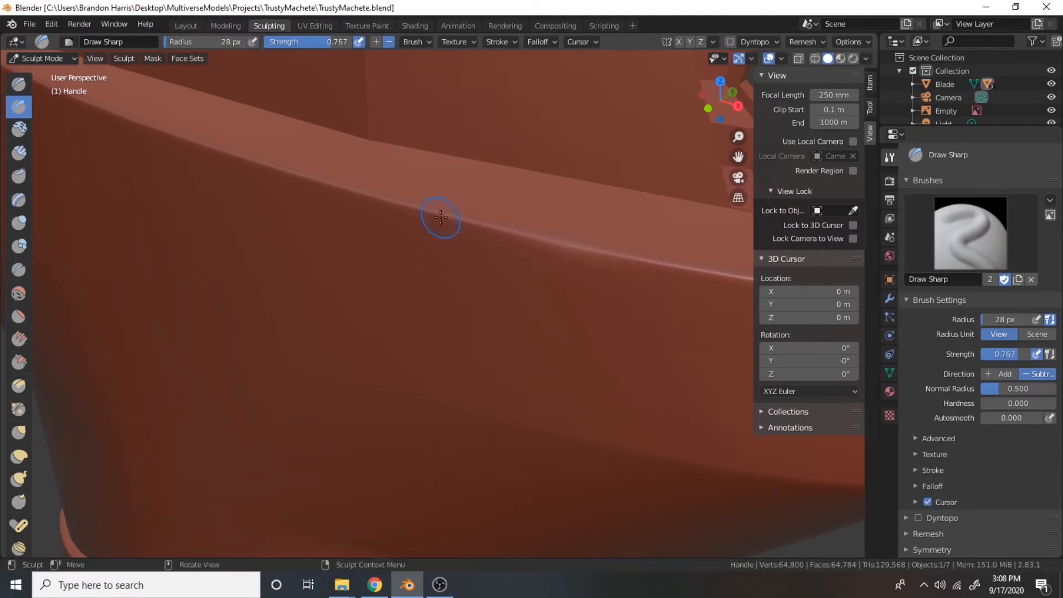
mouse_move(454, 218)
middle_down()
mouse_move(477, 239)
mouse_move(188, 57)
middle_up()
drag(187, 43, 211, 42)
drag(290, 314, 382, 378)
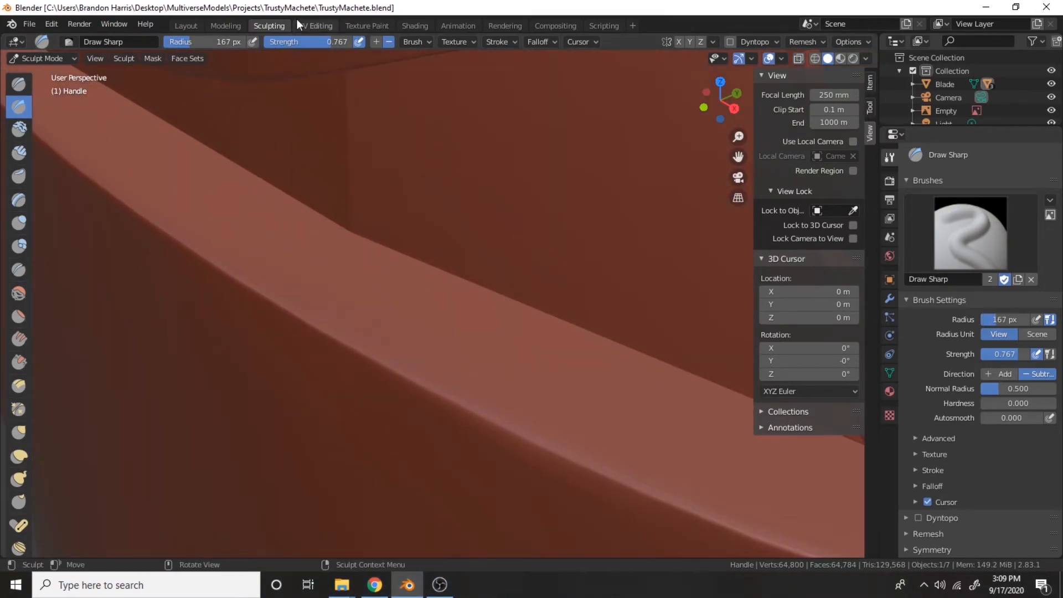
drag(258, 329, 281, 301)
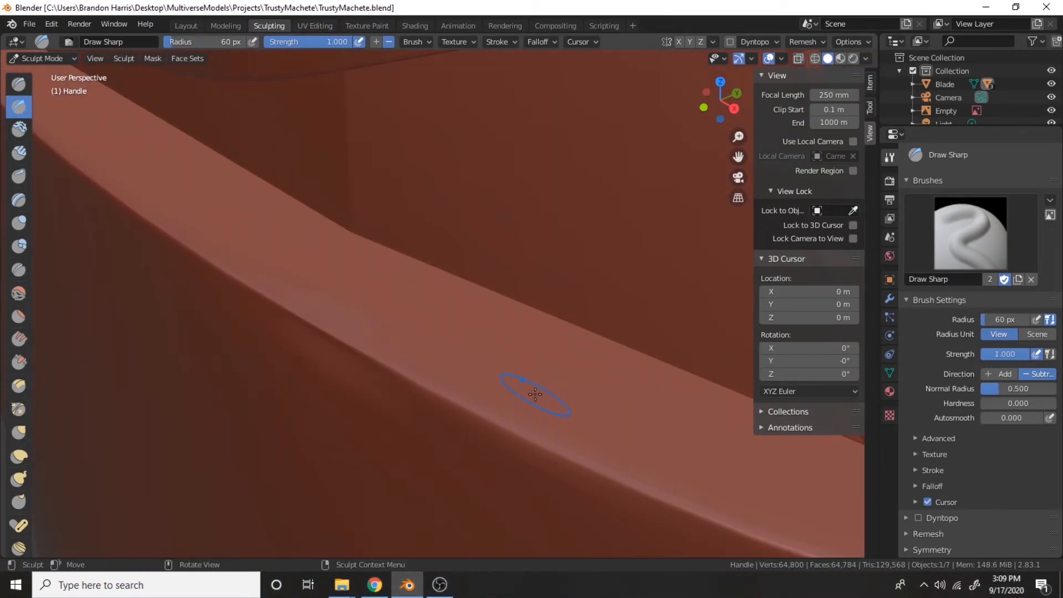
Try shaping the guard's upper rim with the Layer brush in different directions and undo the strokes
click(26, 204)
drag(265, 306, 382, 352)
mouse_move(387, 360)
ctrl+middle_down()
mouse_move(450, 403)
mouse_move(433, 409)
ctrl+middle_up()
key(ctrl+z)
click(1034, 375)
drag(326, 275, 331, 276)
key(ctrl+z)
Work the guard's rim with the Scrape brush, and carve along its edge with the Draw brush subtracting at a 24 px radius
click(19, 363)
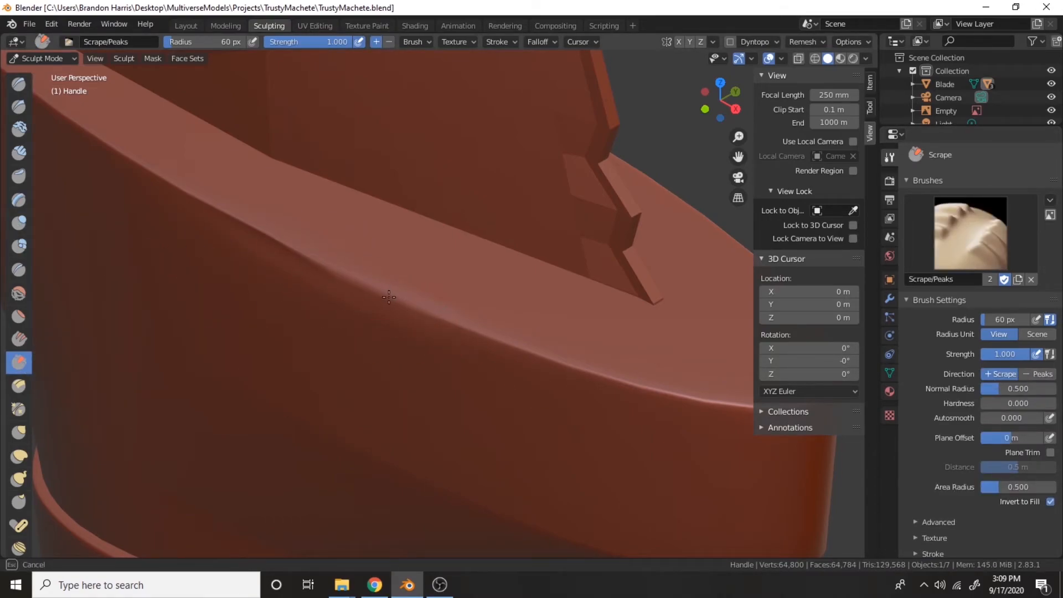
middle_drag(400, 302, 185, 336)
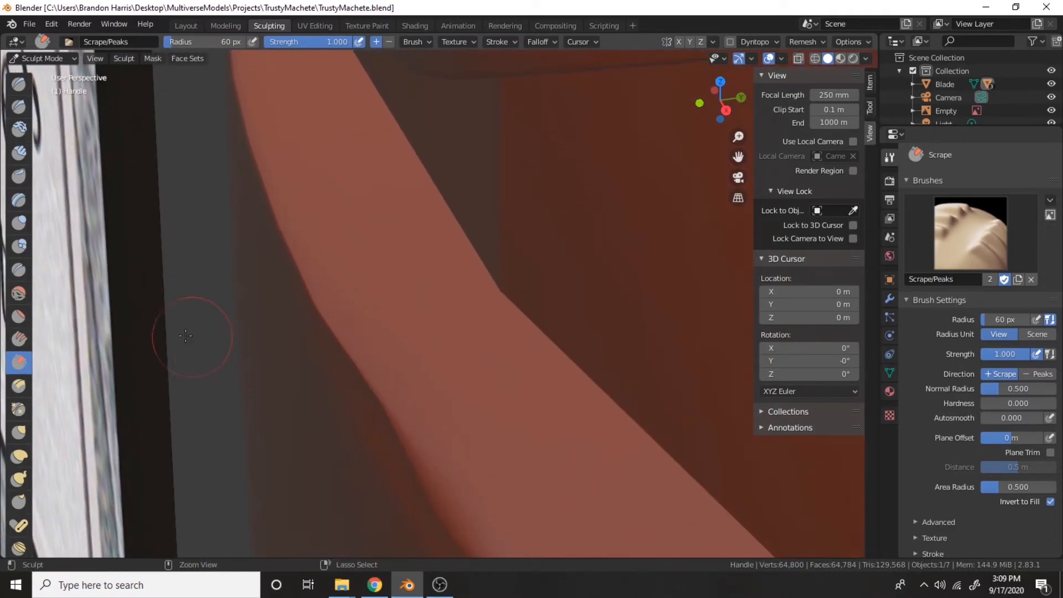
click(19, 82)
drag(416, 436, 254, 115)
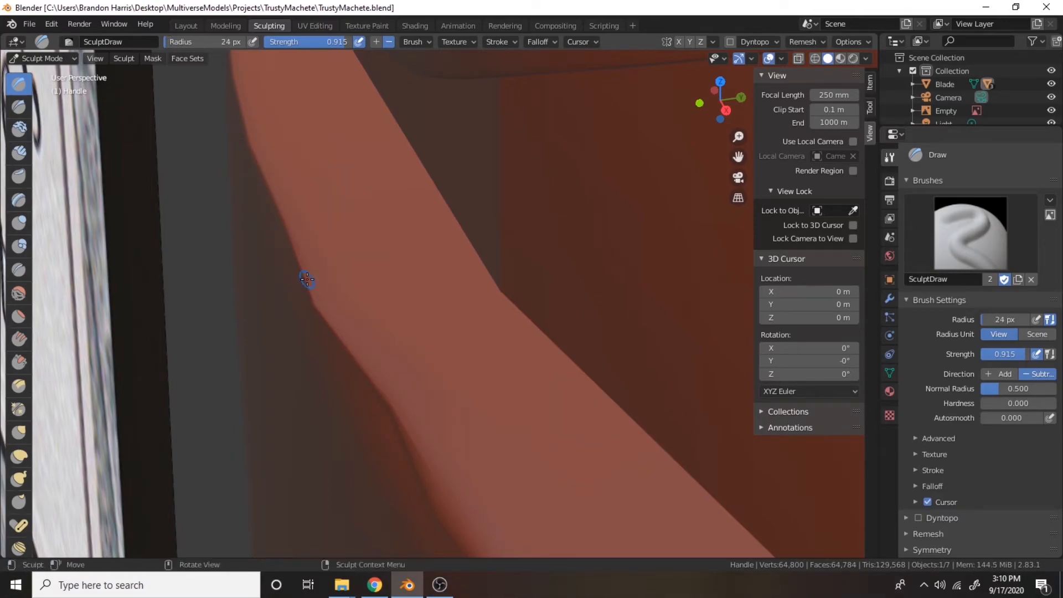
Add a Subdivision Surface modifier to the handle with 3 viewport subdivisions
click(890, 374)
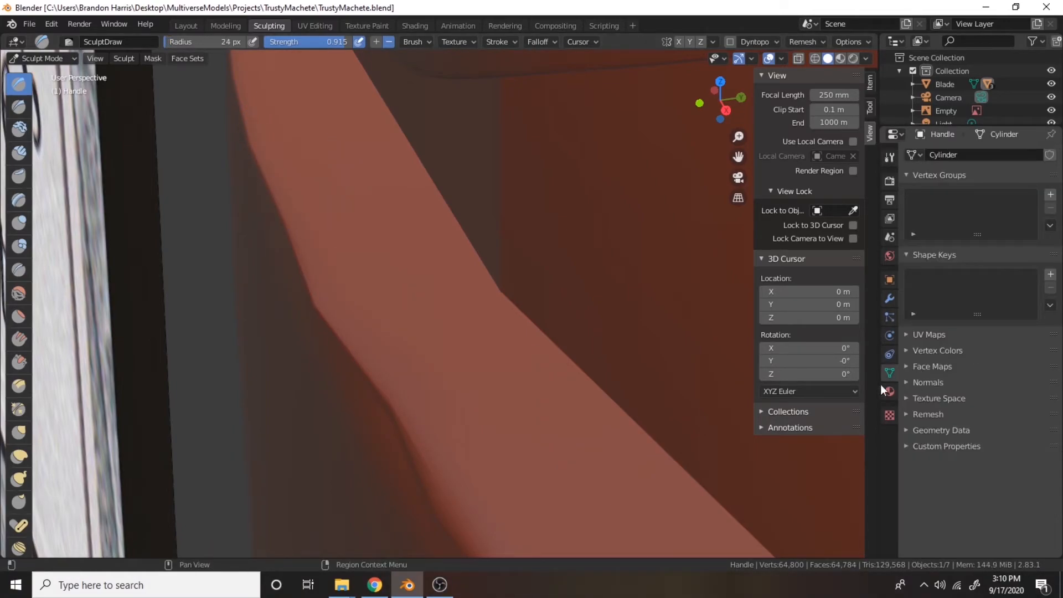
click(889, 392)
click(891, 319)
click(890, 302)
click(941, 155)
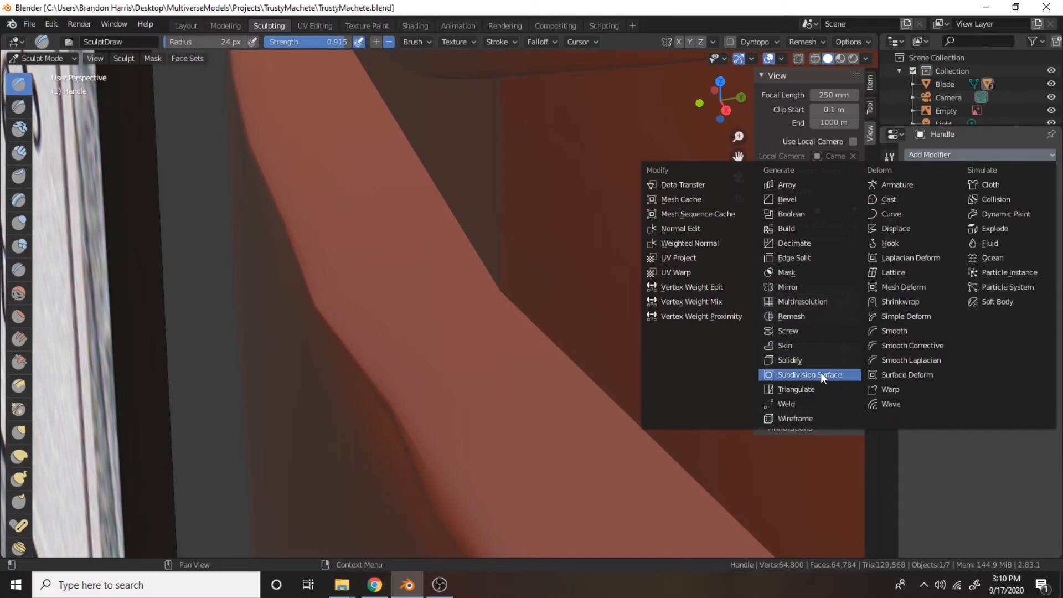
click(802, 373)
key(ctrl+3)
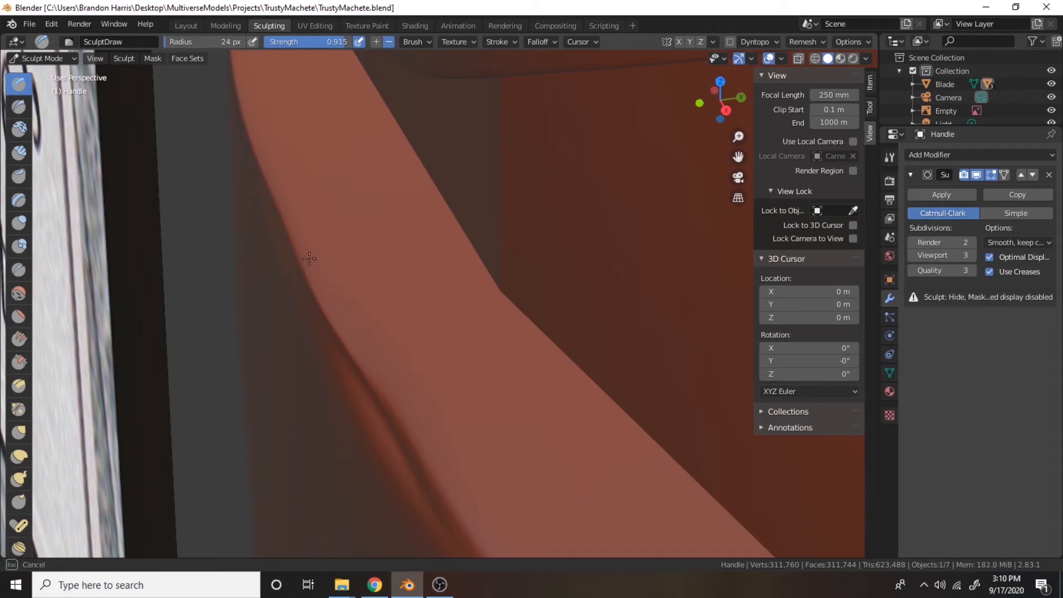
Lower the modifier's viewport subdivisions to 1 and check the groove carved in the guard's rim
scroll(348, 368, down, 6)
mouse_move(349, 368)
middle_down()
mouse_move(389, 371)
mouse_move(367, 378)
middle_up()
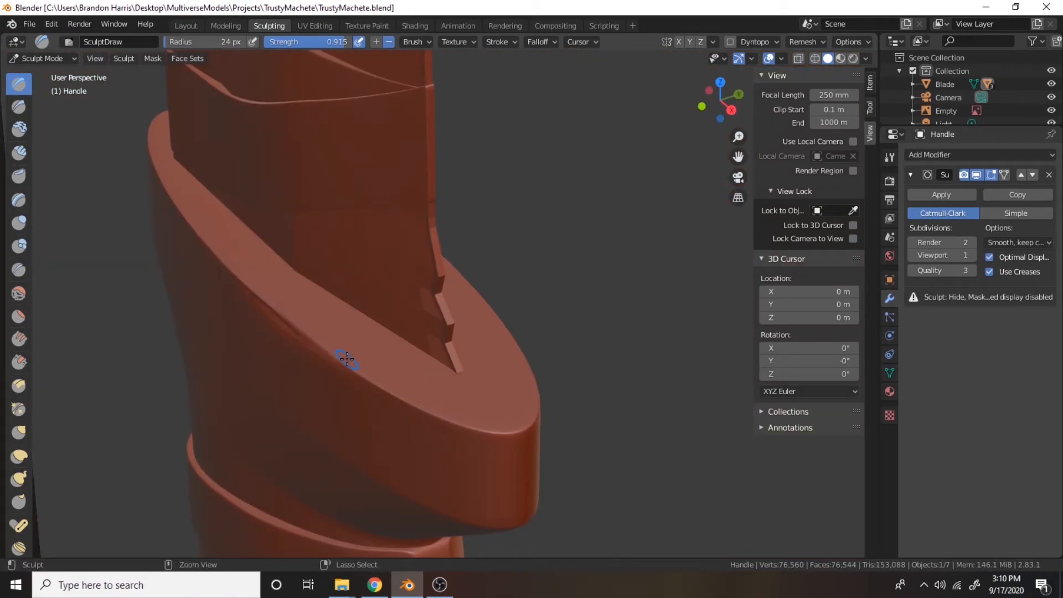
scroll(347, 359, up, 4)
mouse_move(346, 360)
middle_down()
mouse_move(339, 354)
mouse_move(367, 357)
middle_up()
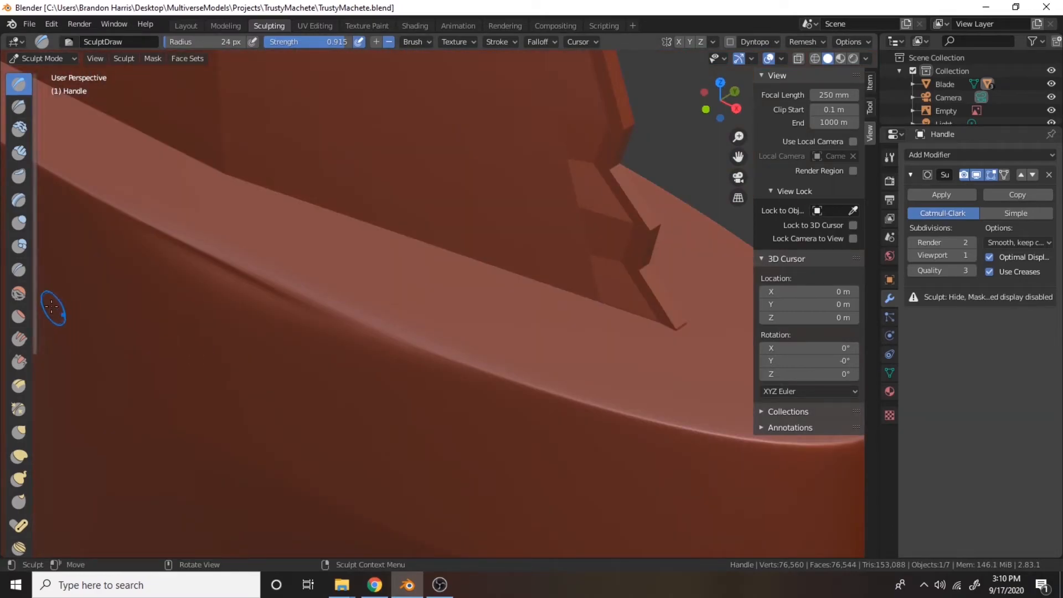
Try the Inflate/Deflate brush along the guard's rim, enlarge its radius to 55 px, and set its direction to Deflate
click(19, 222)
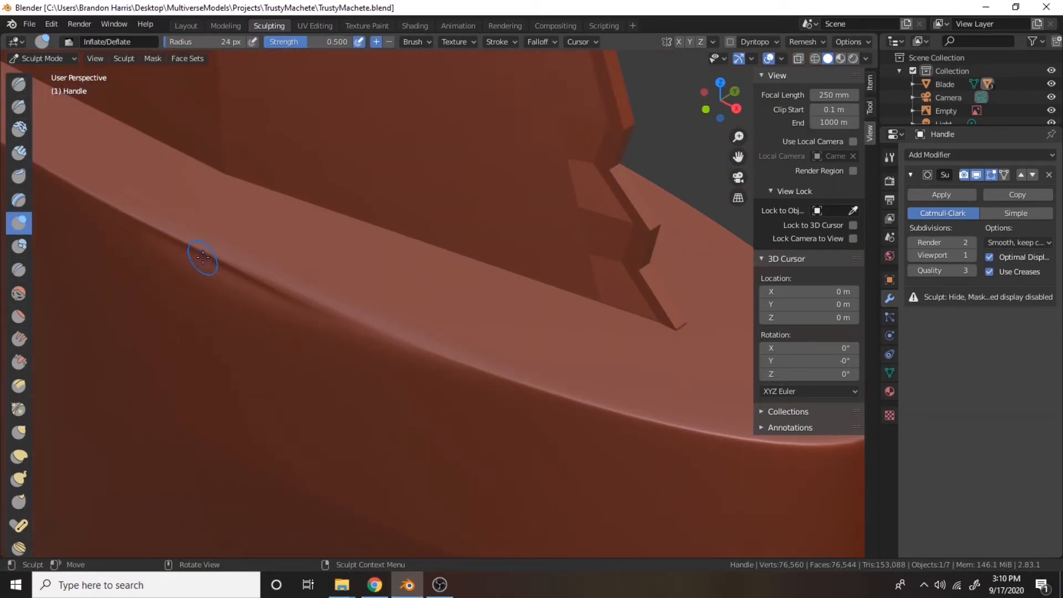
drag(221, 269, 125, 228)
key(ctrl+z)
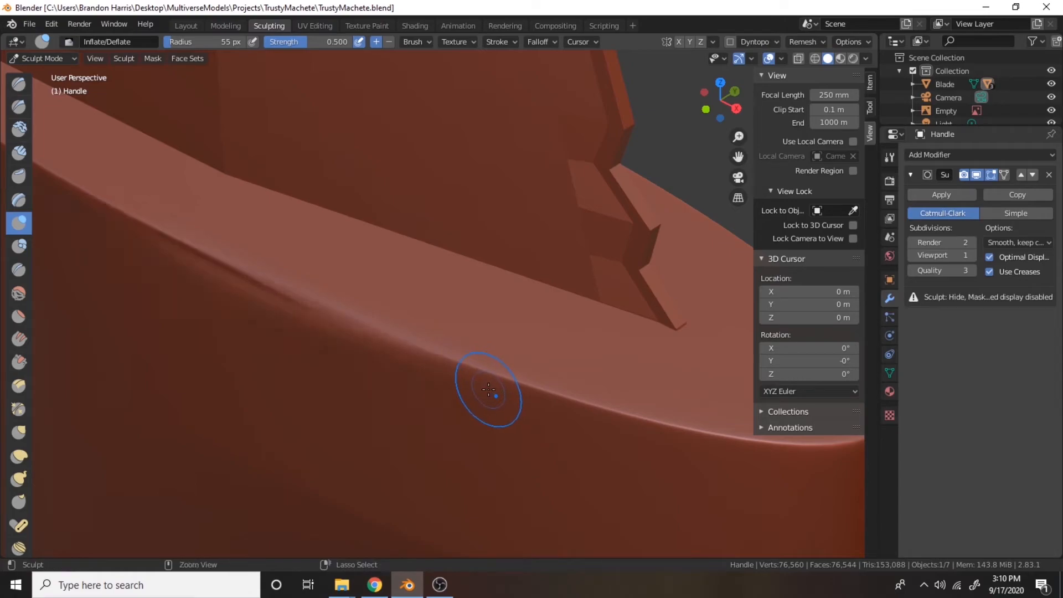
drag(887, 393, 887, 306)
click(887, 302)
click(889, 158)
click(1038, 373)
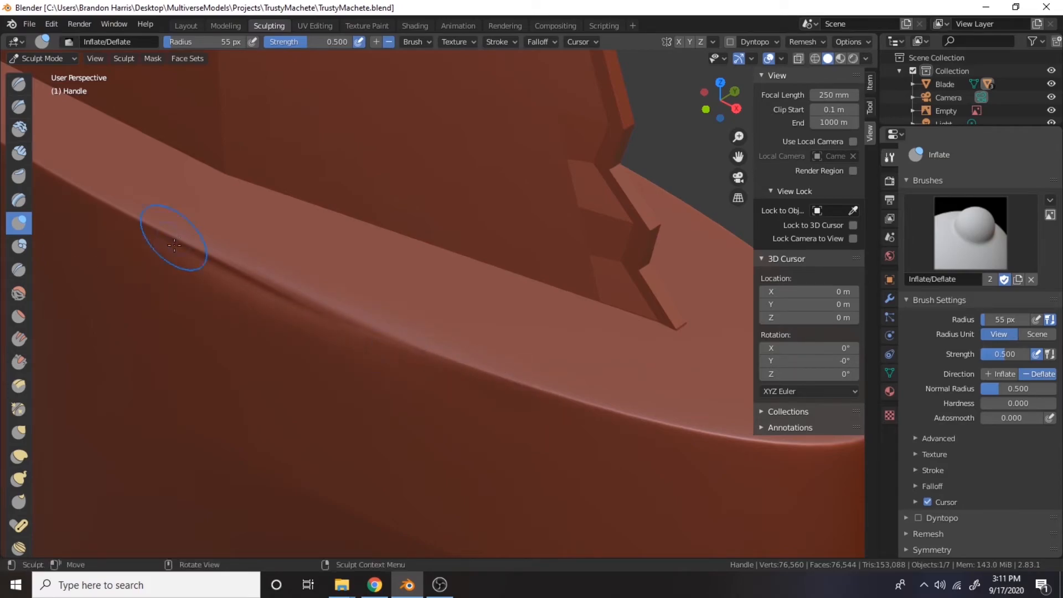
Try the Draw brush on the guard's rim and undo the last two strokes
key(x)
mouse_move(515, 382)
mouse_down()
mouse_move(563, 397)
mouse_move(510, 382)
mouse_up()
middle_drag(471, 407, 515, 419)
scroll(515, 419, down, 1)
key(ctrl+z)
key(ctrl+z)
Reduce the Draw brush radius to 35 px and carve dents into the guard's rim near its pointed end
key(bracketleft)
key(bracketleft)
key(bracketleft)
key(bracketleft)
mouse_move(669, 382)
mouse_down()
mouse_move(703, 390)
mouse_move(664, 374)
mouse_up()
drag(519, 305, 543, 316)
Turn to the rim on the guard's opposite side, make a separate copy of the Draw brush, and set its radius to 18 px
mouse_move(309, 191)
middle_down()
mouse_move(386, 346)
mouse_move(423, 367)
mouse_move(670, 351)
mouse_move(343, 338)
middle_up()
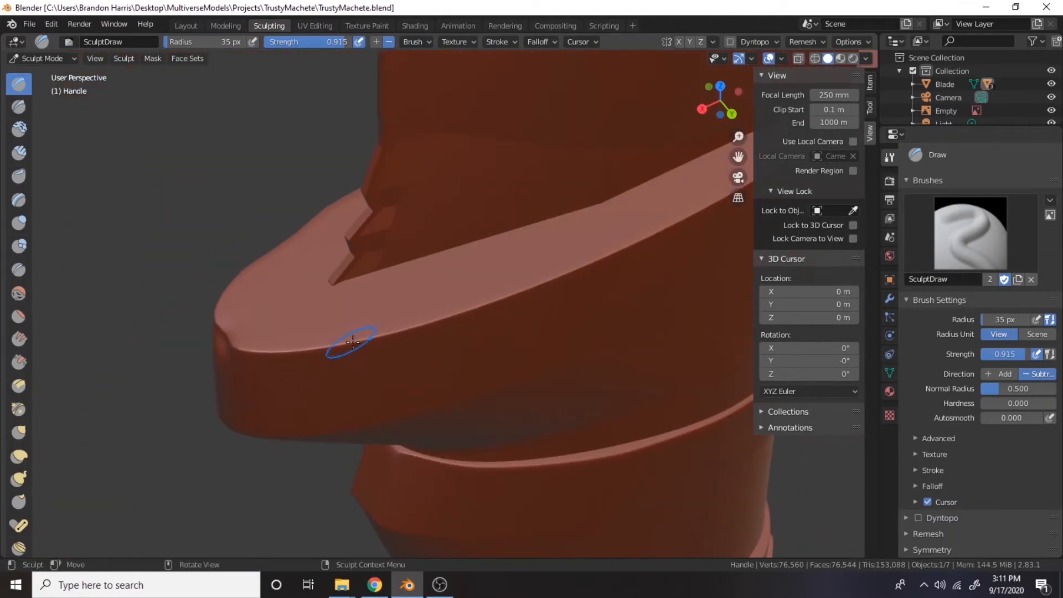
scroll(632, 246, up, 5)
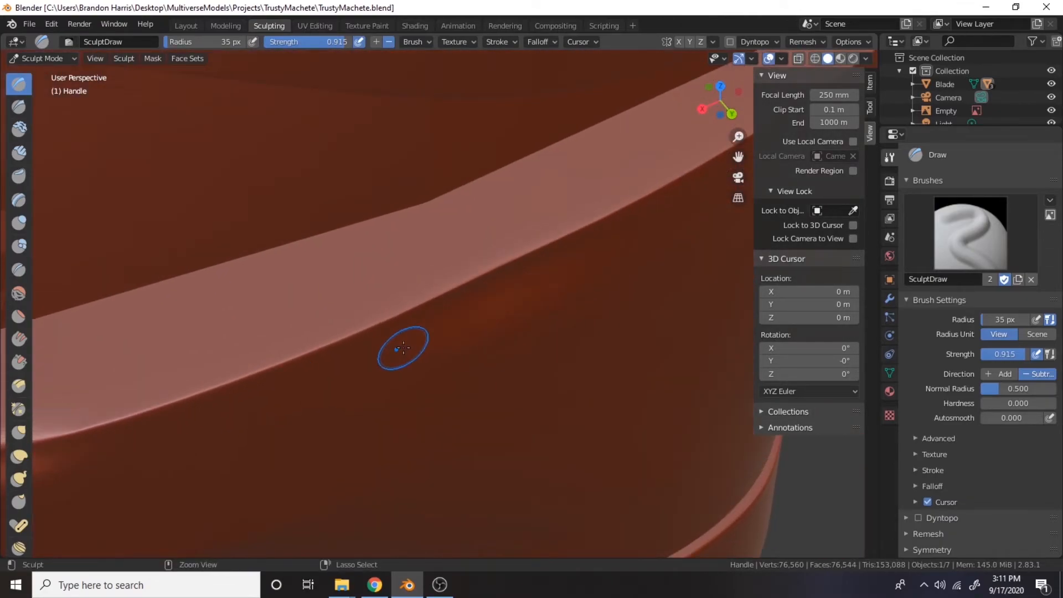
click(990, 279)
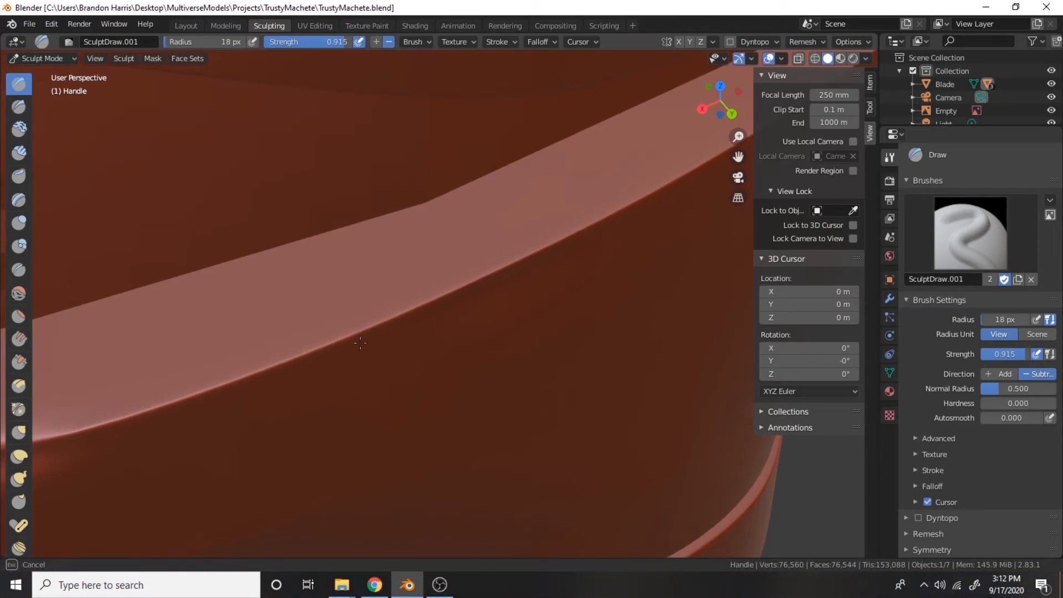
Work along the guard's rim and reduce the Draw brush radius to 20 px
middle_drag(367, 330, 259, 387)
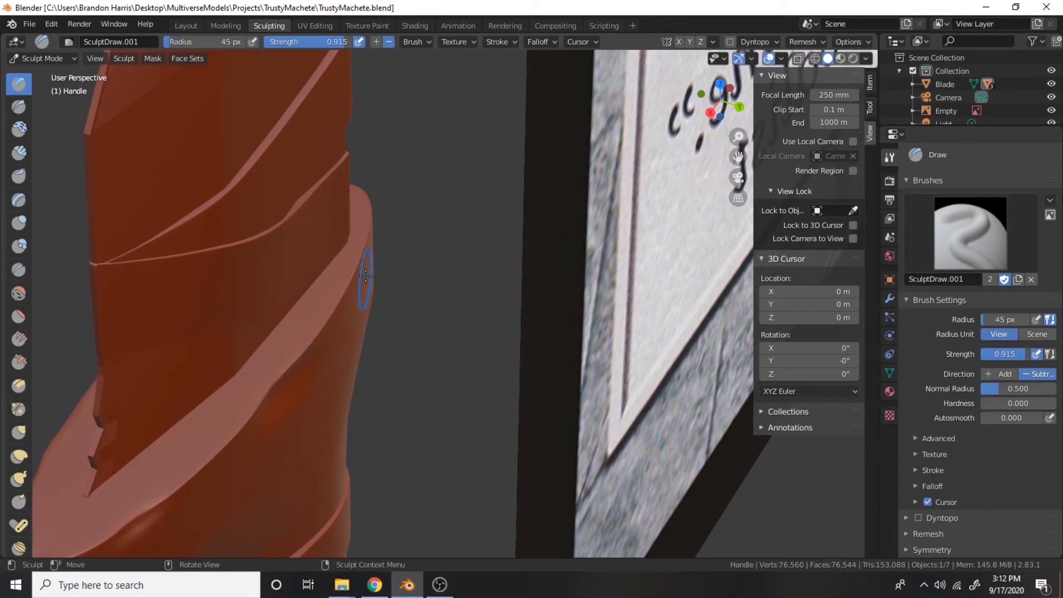
mouse_move(352, 293)
middle_down()
mouse_move(523, 398)
mouse_move(601, 362)
mouse_move(687, 390)
middle_up()
shift+middle_drag(390, 397, 459, 373)
key(f)
click(447, 372)
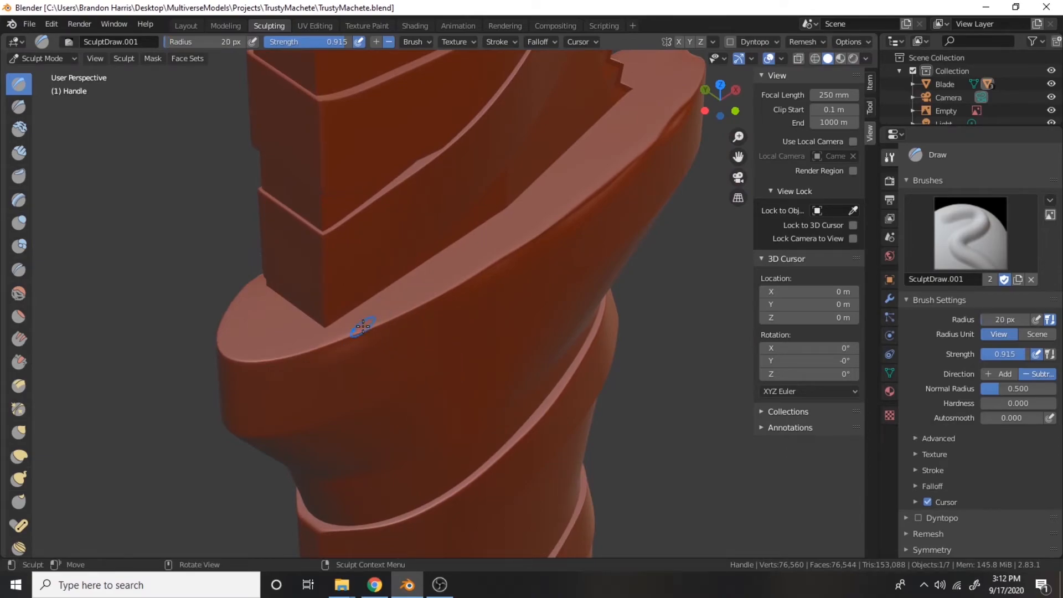
mouse_move(339, 347)
middle_down()
mouse_move(363, 384)
mouse_move(405, 397)
middle_up()
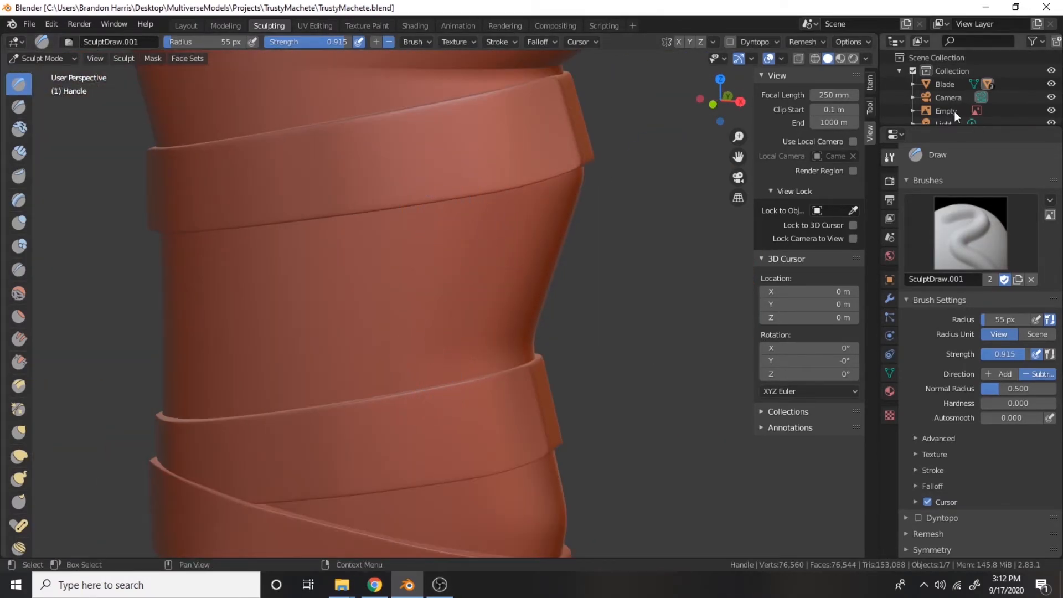
Select the HandleWrap object and try a Draw stroke over the wrap, undoing the stroke
click(913, 85)
scroll(930, 86, down, 3)
click(967, 71)
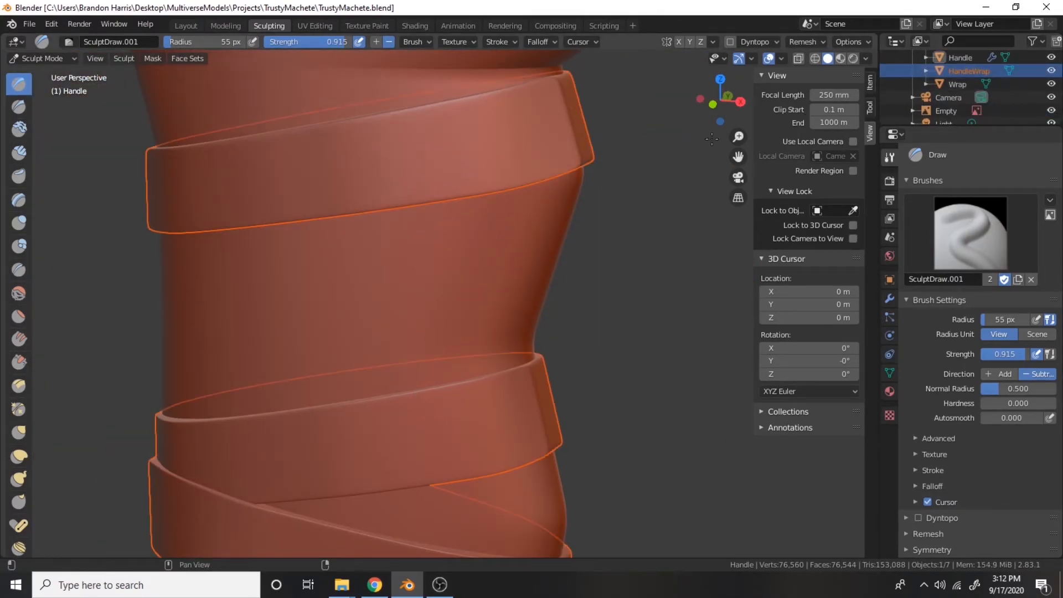
click(890, 279)
click(890, 354)
click(890, 373)
click(890, 391)
drag(346, 219, 328, 347)
key(ctrl+z)
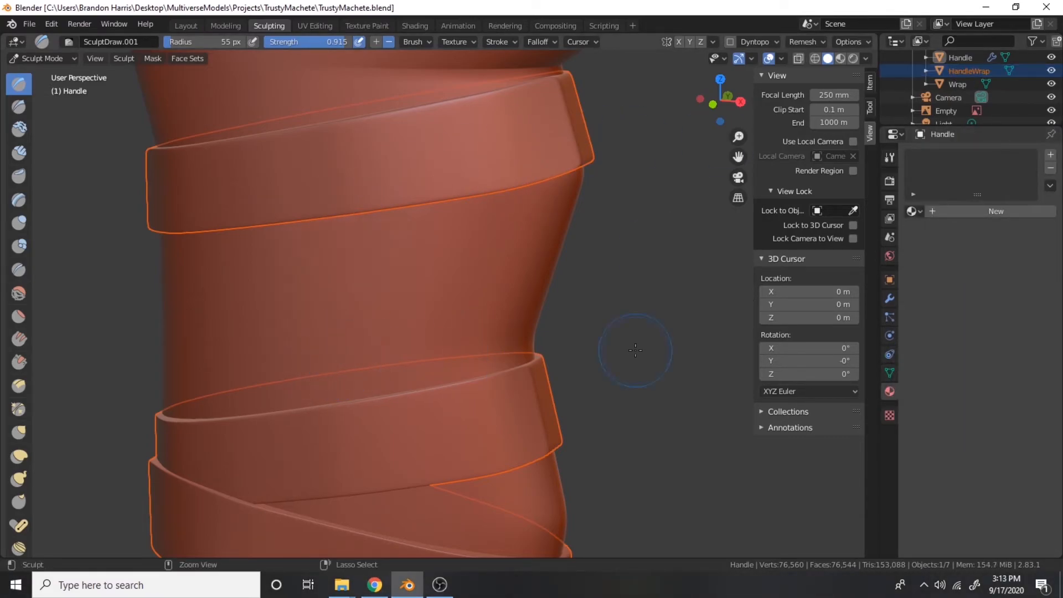
Make HandleWrap the active object in place of the handle and switch it to Sculpt Mode
click(927, 71)
click(976, 85)
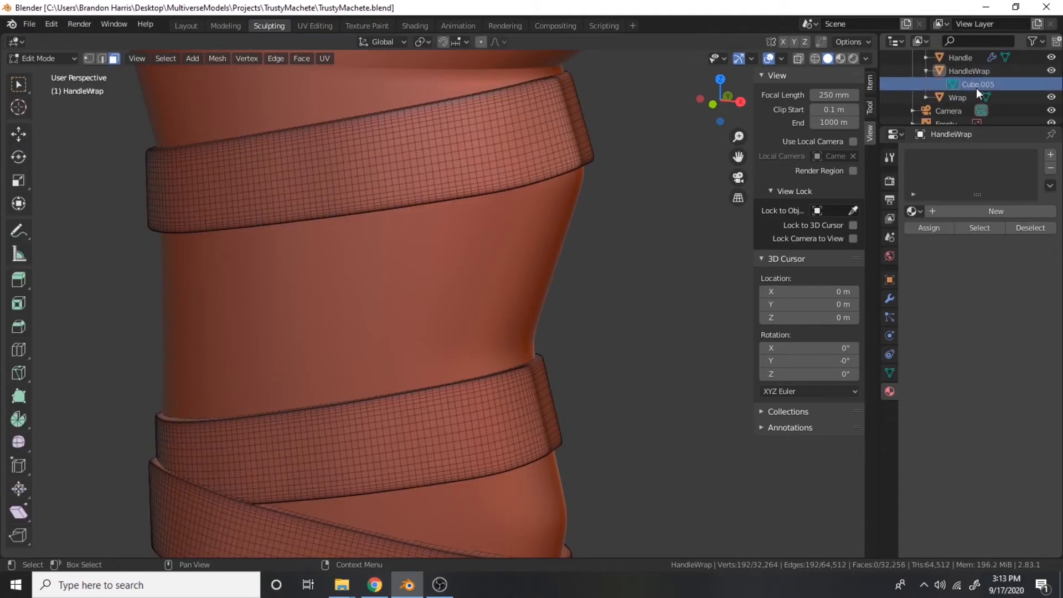
scroll(421, 177, up, 2)
shift+middle_drag(371, 160, 401, 238)
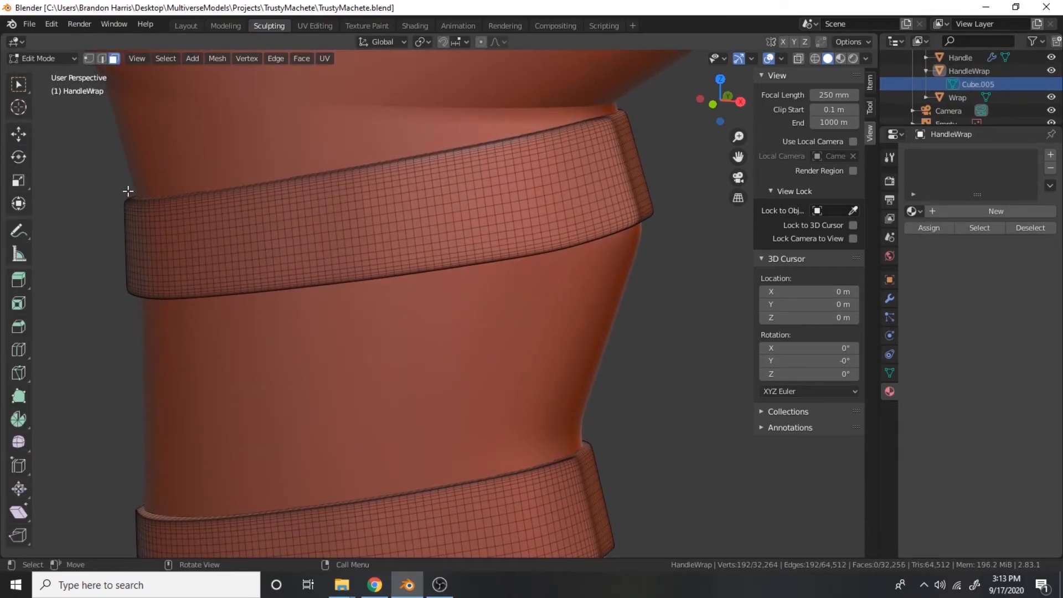
key(Tab)
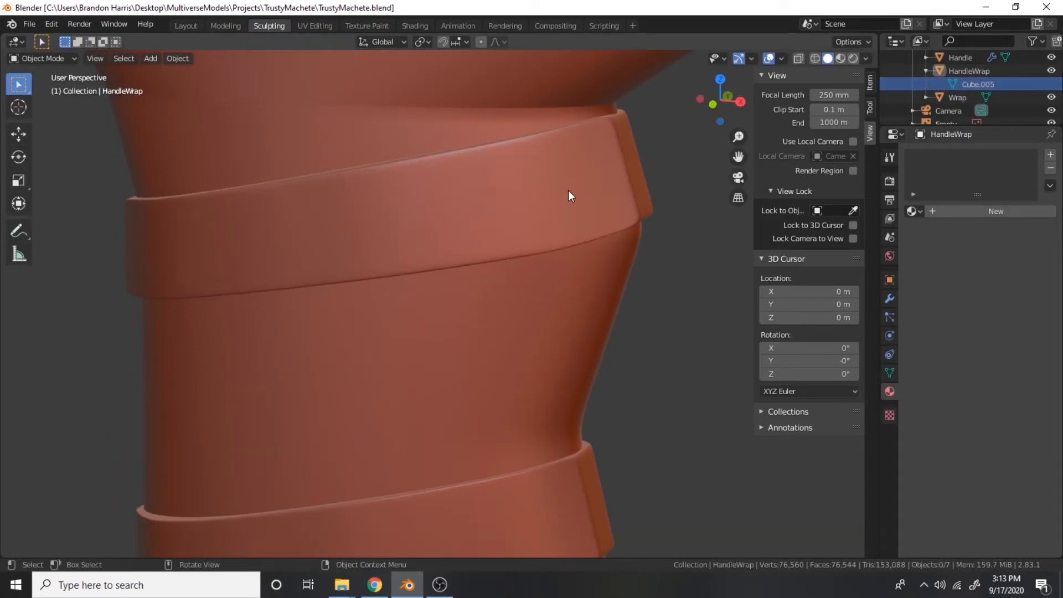
click(42, 59)
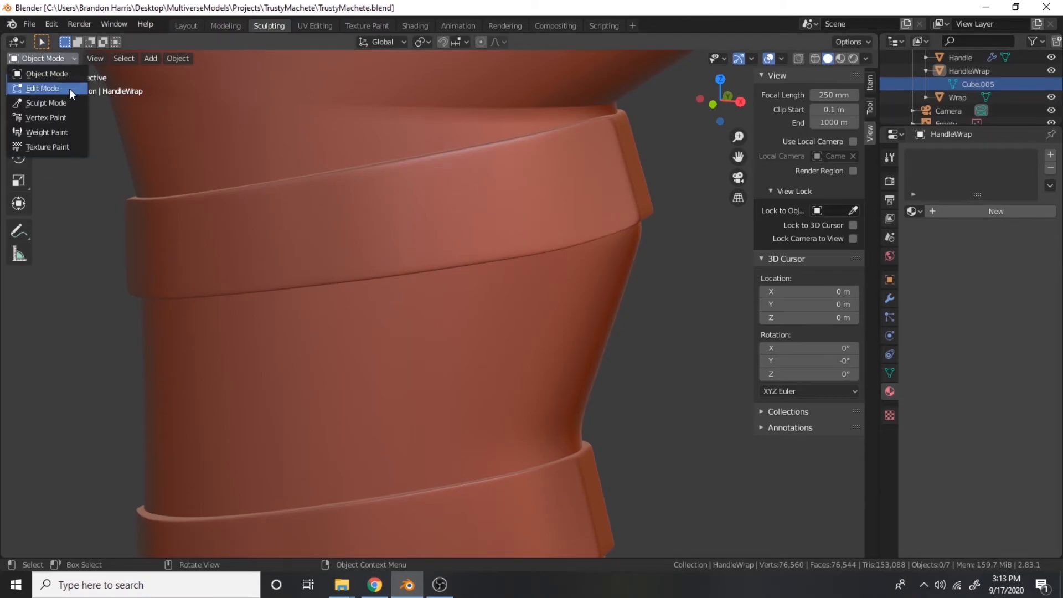
click(46, 103)
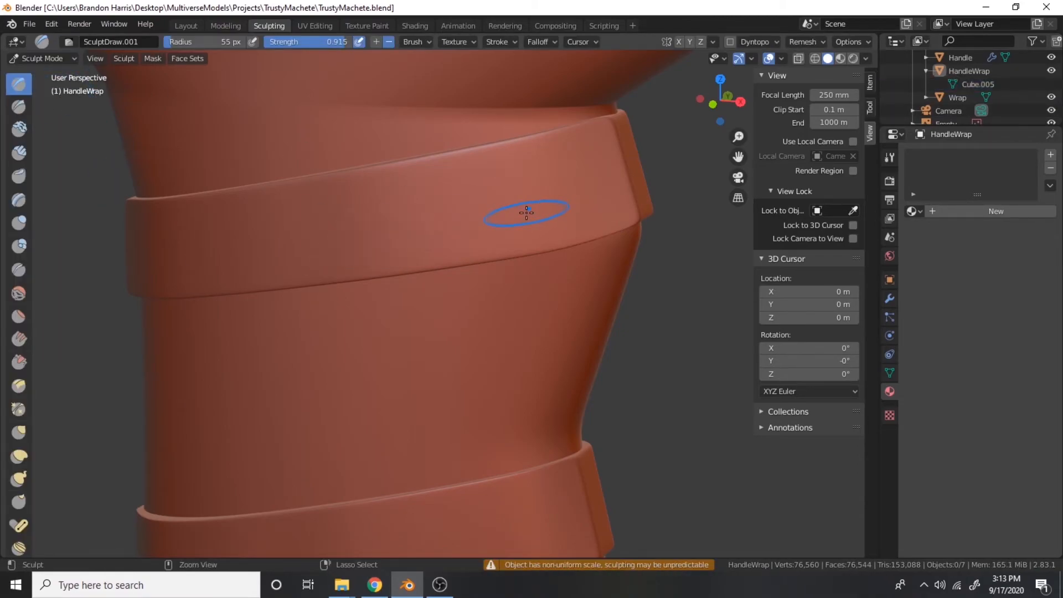
Bring up the Draw brush settings for the active handle wrap
click(889, 353)
click(888, 335)
click(889, 299)
click(889, 279)
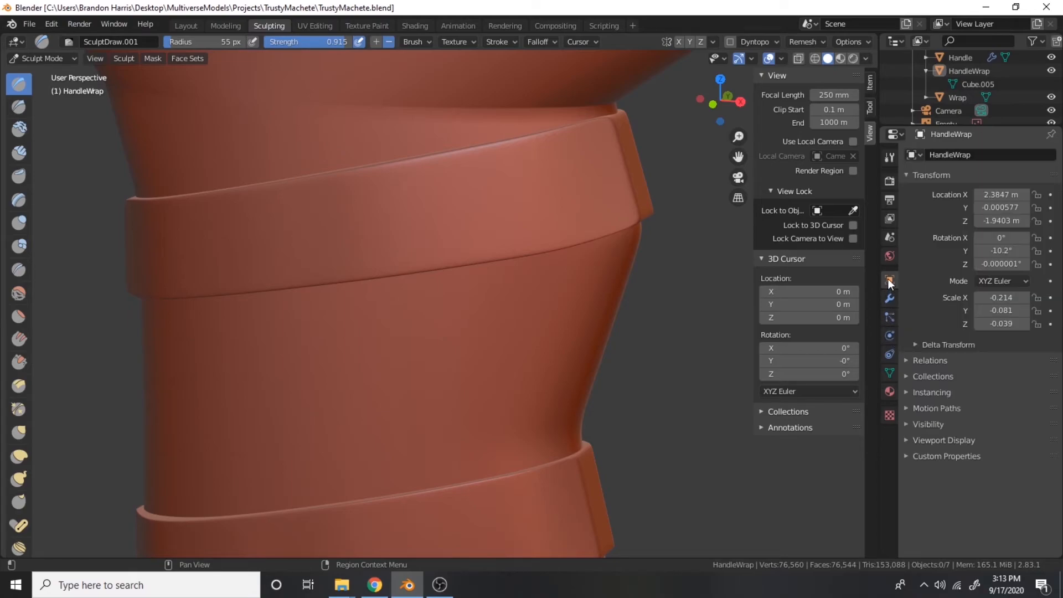
click(890, 237)
click(889, 200)
click(892, 159)
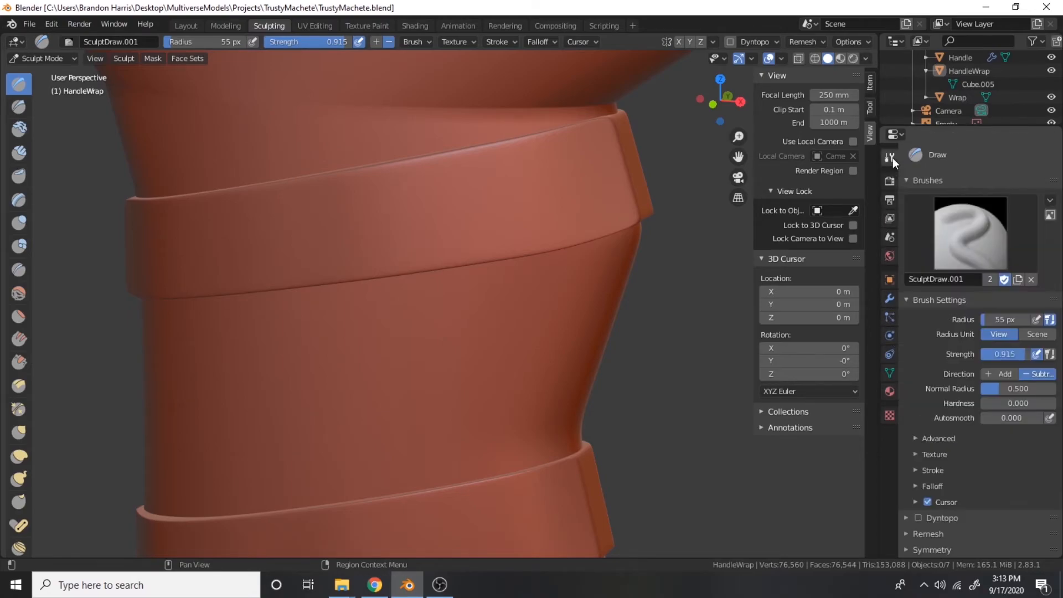
Try a subtracting Draw stroke across the uppermost wrap band and undo it
drag(468, 363, 579, 302)
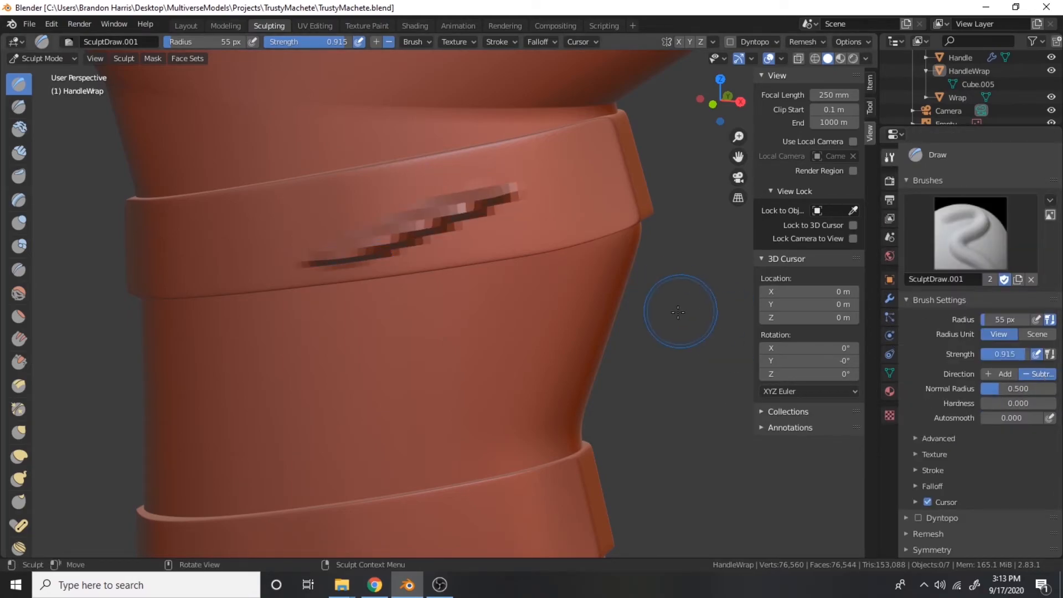
middle_drag(681, 308, 555, 352)
key(ctrl+z)
Set the Draw brush direction to Add with a 14 px radius and draw short marks across the uppermost wrap band
click(1006, 372)
drag(616, 194, 695, 226)
mouse_move(498, 289)
middle_down()
mouse_move(496, 311)
mouse_move(368, 330)
mouse_move(493, 257)
middle_up()
drag(536, 185, 585, 172)
drag(165, 299, 233, 291)
drag(277, 281, 285, 277)
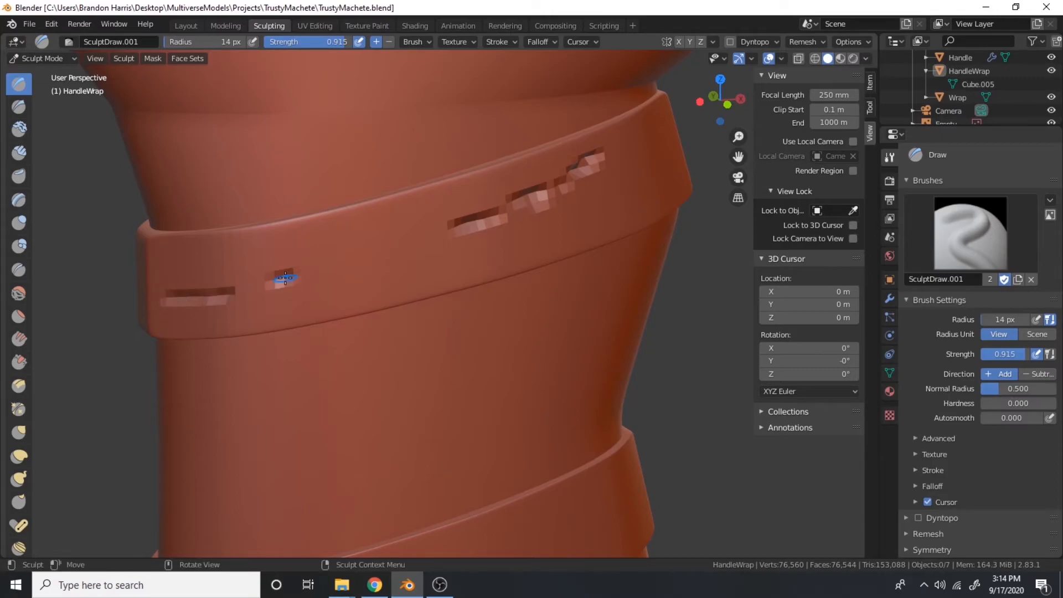
Continue the short marks around the edge and far side of the uppermost wrap band
mouse_move(680, 145)
middle_down()
mouse_move(534, 204)
mouse_move(545, 238)
middle_up()
drag(527, 295, 568, 293)
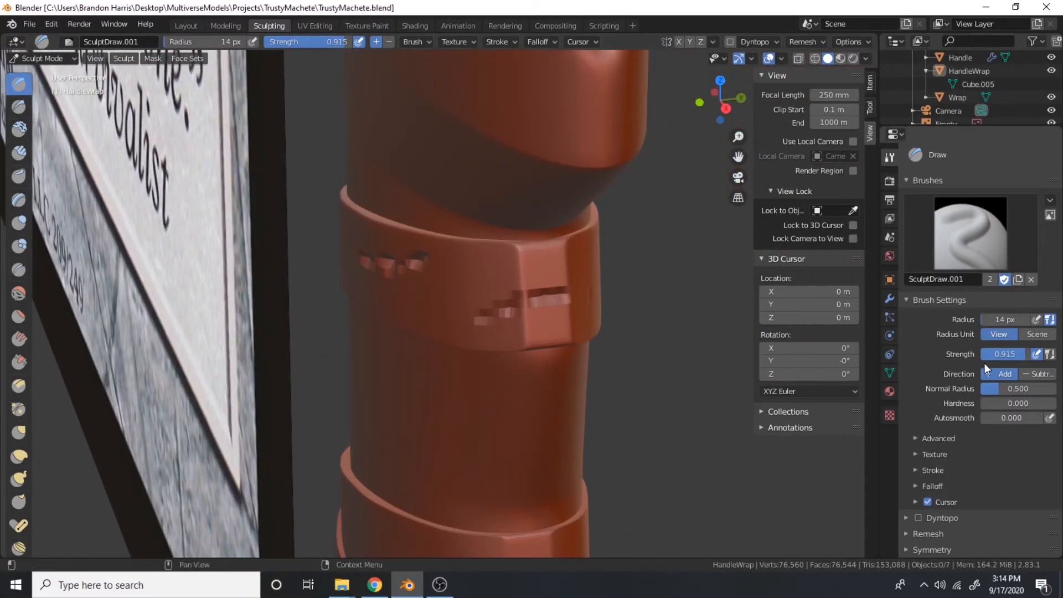
middle_drag(585, 298, 554, 315)
scroll(541, 333, up, 2)
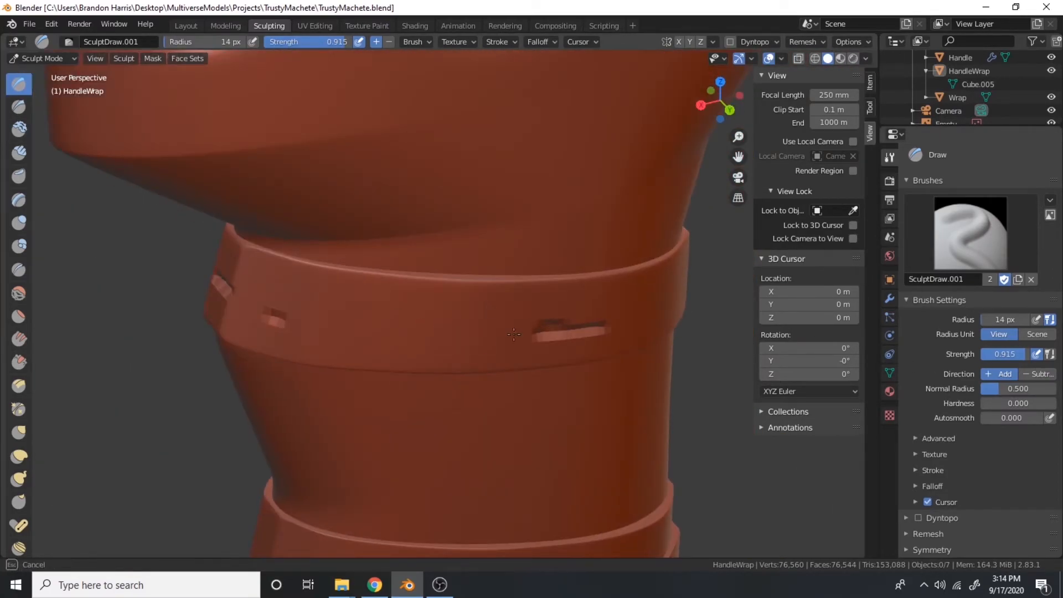
drag(448, 335, 606, 357)
Try a diagonal stroke farther around the uppermost wrap band and undo the last two strokes
middle_drag(609, 307, 477, 293)
drag(460, 285, 575, 351)
middle_drag(578, 355, 629, 396)
key(ctrl+z)
key(ctrl+z)
Draw long crossing diagonal strokes over the uppermost wrap band on both of its faces
drag(446, 309, 690, 413)
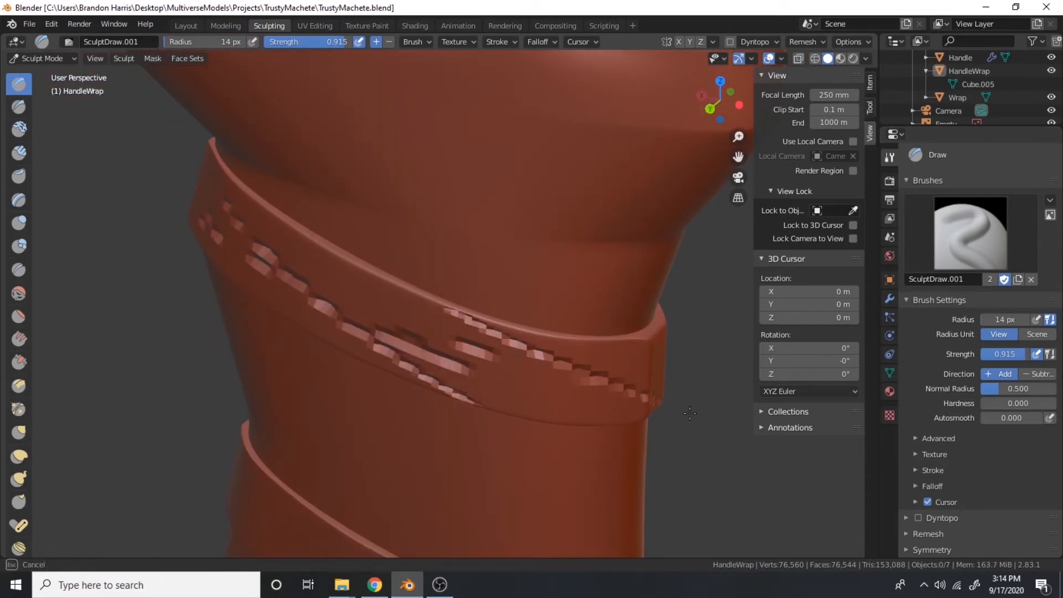
middle_drag(734, 408, 565, 376)
drag(263, 269, 486, 308)
drag(516, 209, 278, 368)
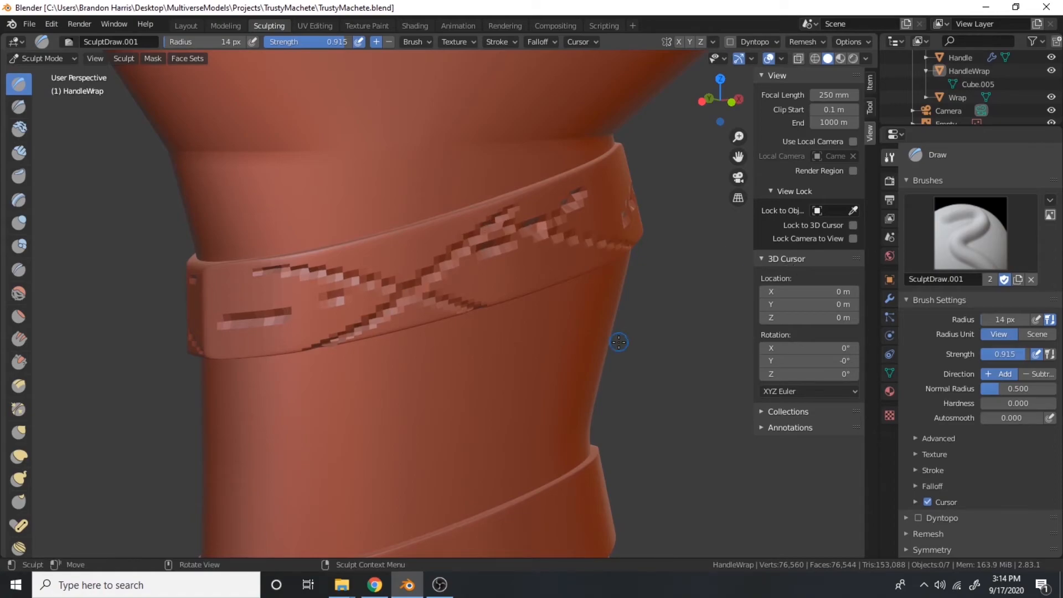
Draw diagonal strokes around the second wrap band and onto the band that crosses below it
middle_drag(620, 340, 410, 387)
scroll(498, 470, down, 2)
shift+middle_drag(498, 471, 485, 307)
middle_drag(485, 299, 398, 264)
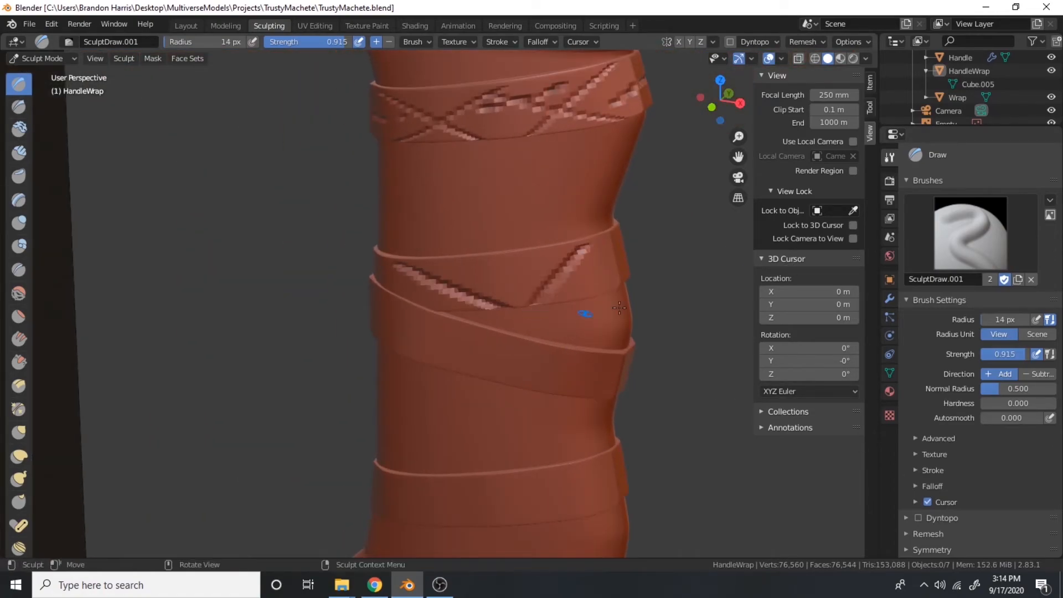
middle_drag(578, 314, 372, 308)
middle_drag(538, 373, 293, 330)
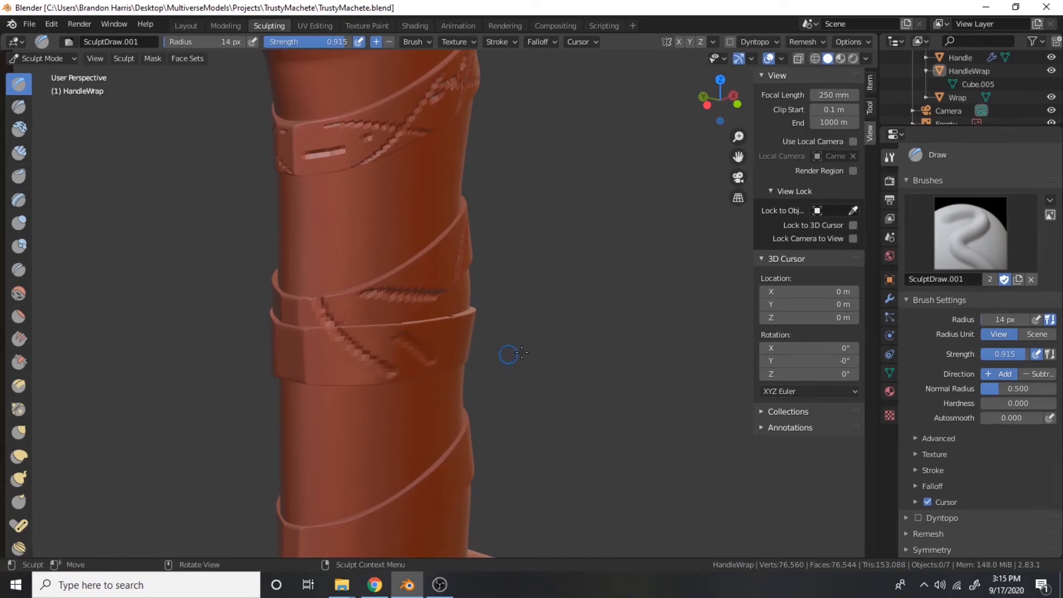
Try two diagonal strokes on the middle wrap bands and undo the last three strokes
middle_drag(598, 363, 421, 349)
drag(464, 349, 570, 397)
drag(523, 361, 612, 390)
mouse_move(722, 414)
middle_down()
mouse_move(670, 420)
mouse_move(401, 384)
middle_up()
key(ctrl+z)
key(ctrl+z)
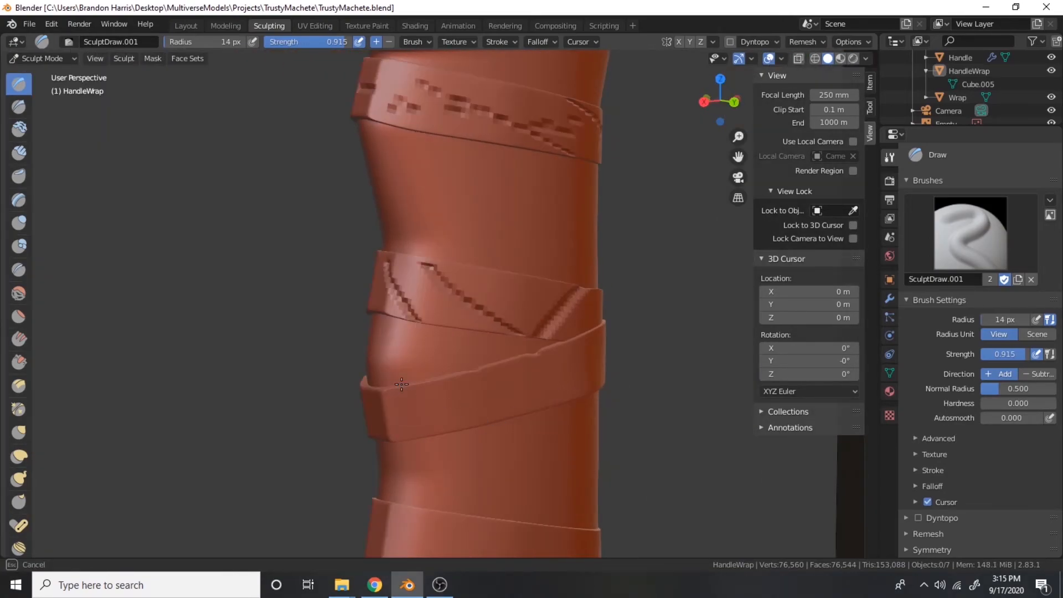
key(ctrl+z)
Draw a steep stroke on the crossing middle band and two opposing diagonal strokes on the wrap below
drag(579, 338, 565, 403)
scroll(545, 371, down, 2)
shift+middle_drag(532, 351, 522, 451)
scroll(498, 344, up, 2)
drag(418, 215, 475, 291)
drag(492, 228, 386, 319)
Undo the last stroke and draw new diagonal strokes across the front of the lowest wrap band
middle_drag(386, 319, 598, 290)
scroll(598, 333, down, 5)
shift+middle_drag(597, 424, 596, 321)
scroll(593, 322, up, 2)
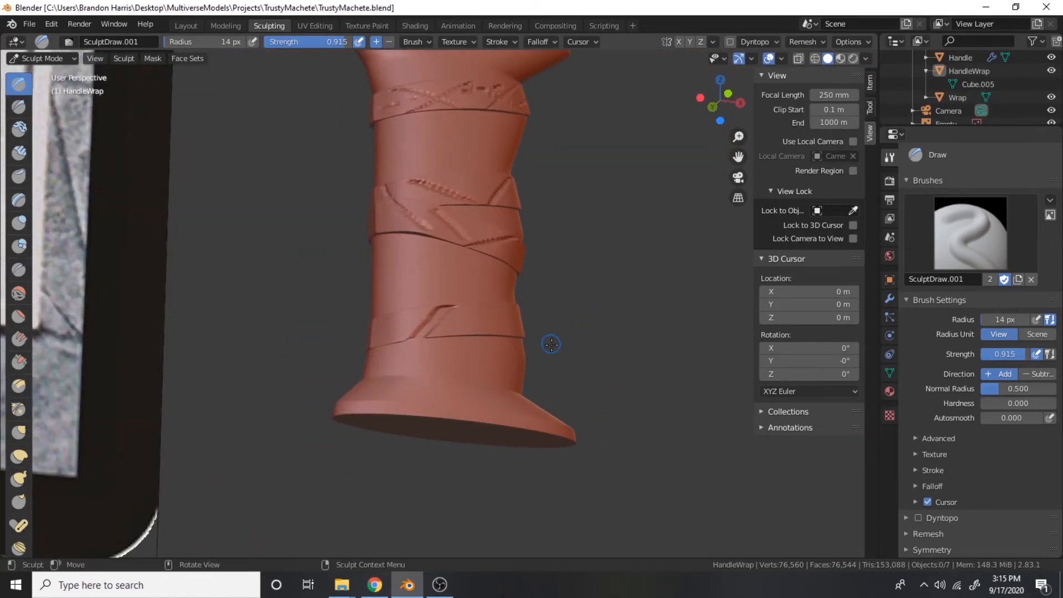
key(ctrl+z)
scroll(443, 355, up, 6)
drag(474, 320, 422, 407)
middle_drag(531, 449, 480, 458)
drag(429, 421, 637, 352)
Continue the diagonal strokes all the way around the lowest wrap band above the pommel
middle_drag(738, 474, 542, 459)
drag(281, 426, 517, 360)
drag(410, 381, 600, 446)
drag(331, 360, 548, 457)
middle_drag(647, 489, 529, 487)
drag(589, 442, 487, 513)
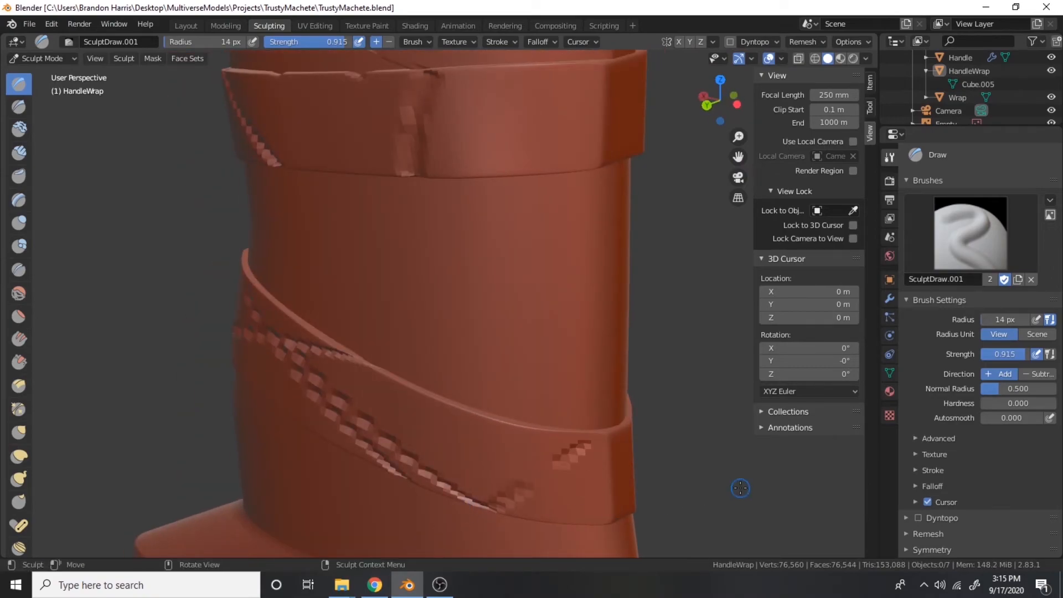
scroll(733, 467, down, 3)
middle_drag(733, 469, 545, 466)
drag(299, 361, 389, 388)
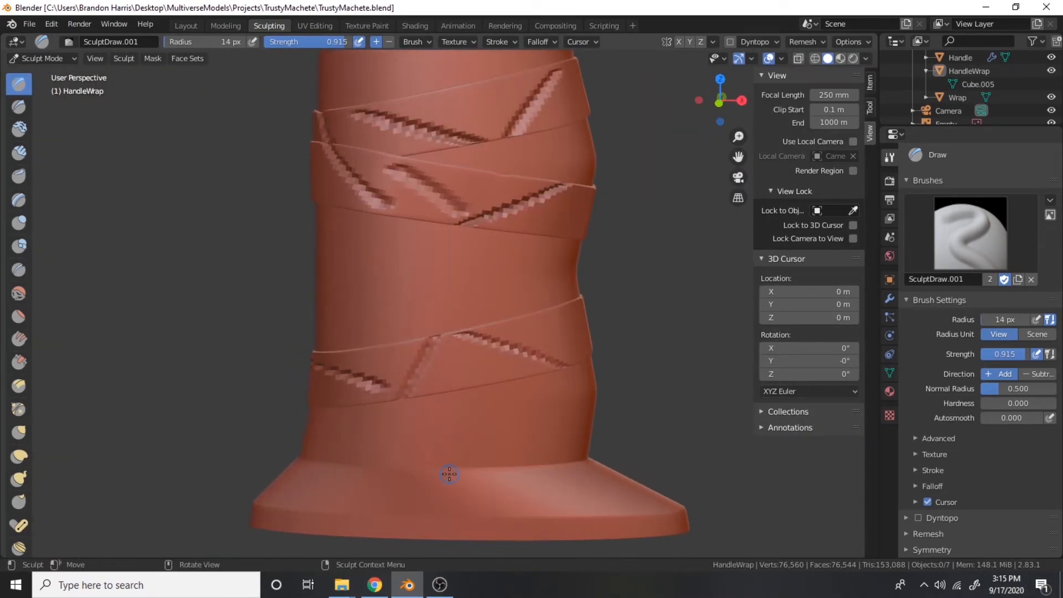
Add a Subdivision Surface modifier to the handle wrap and set its viewport subdivisions to 3
click(889, 298)
click(980, 155)
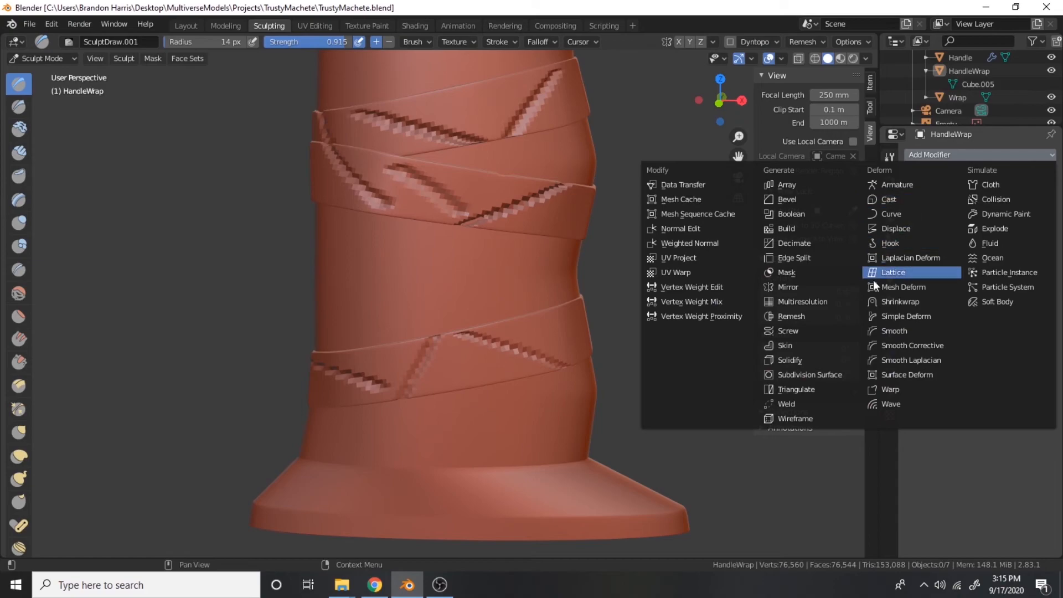
click(828, 374)
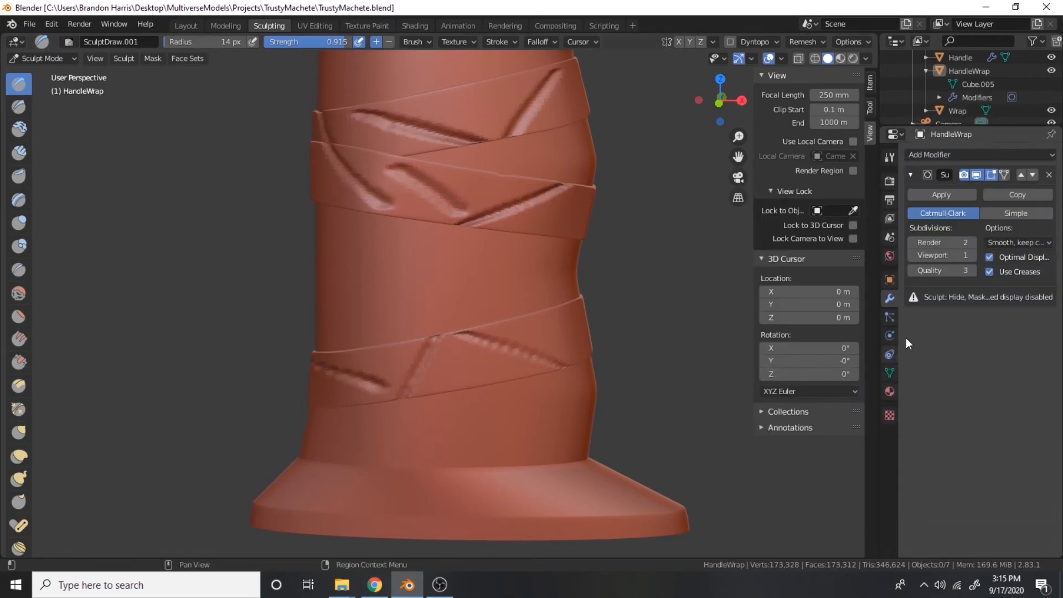
click(973, 258)
click(965, 271)
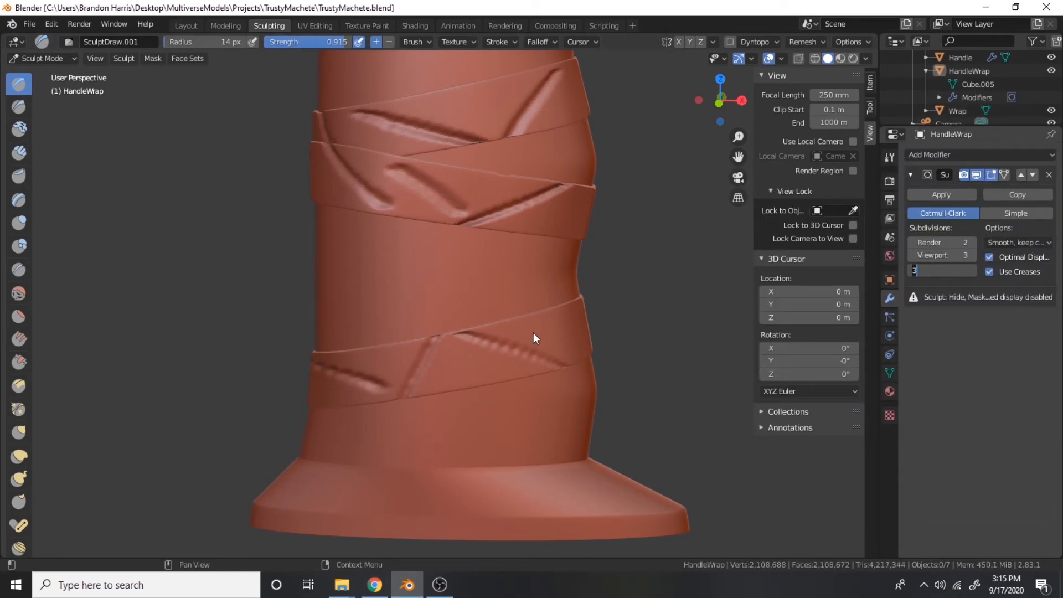
click(530, 326)
Go up to the blade and select the Blade object
scroll(549, 317, down, 8)
mouse_move(621, 292)
middle_down()
mouse_move(431, 279)
mouse_move(548, 280)
middle_up()
scroll(548, 281, up, 5)
mouse_move(548, 221)
shift+middle_down()
mouse_move(553, 443)
mouse_move(564, 460)
shift+middle_up()
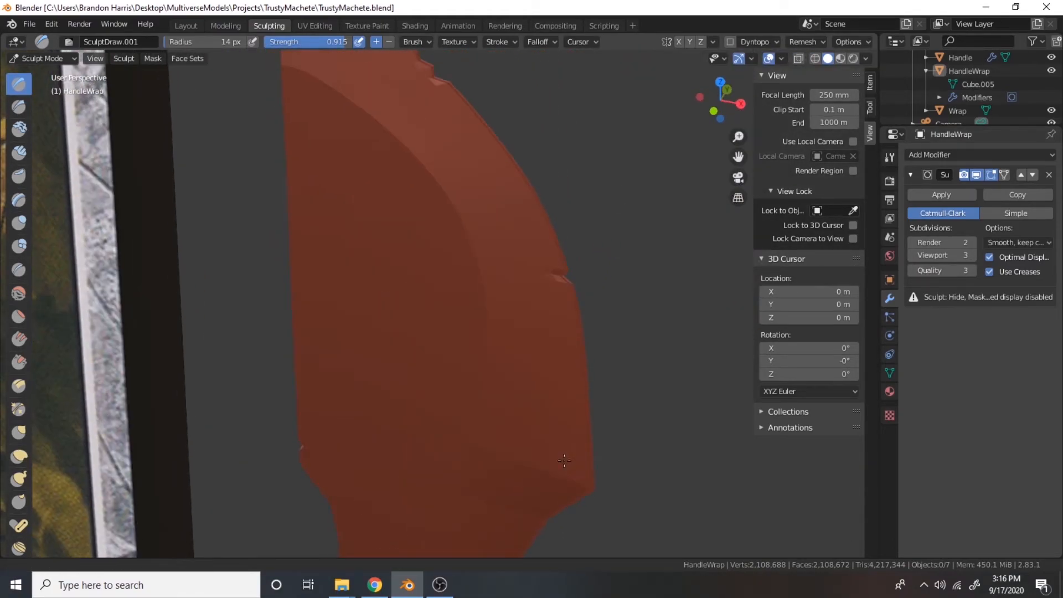
scroll(965, 75, up, 1)
scroll(953, 104, down, 2)
scroll(945, 102, up, 3)
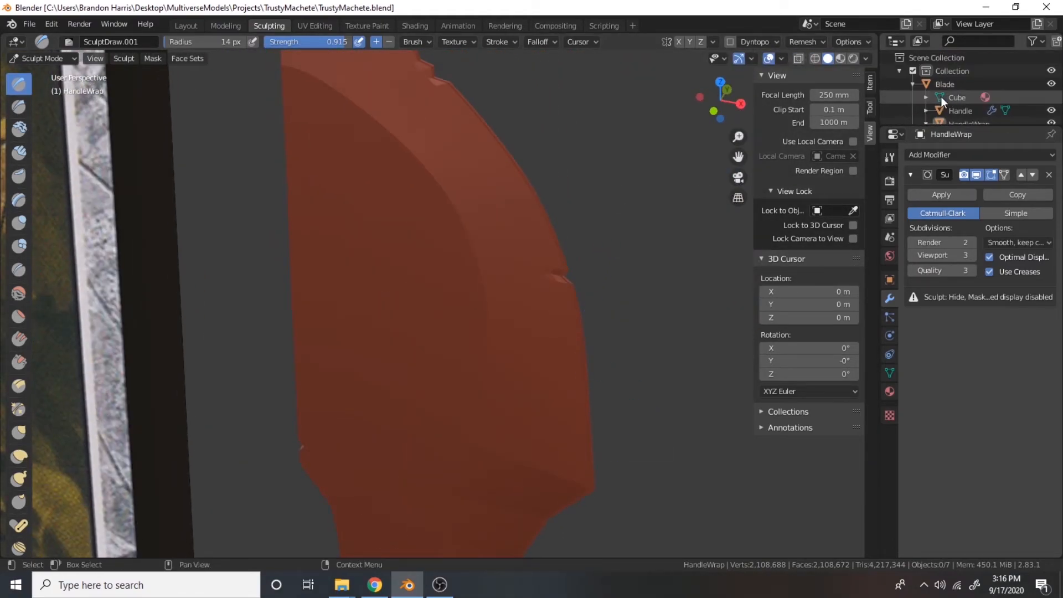
click(945, 84)
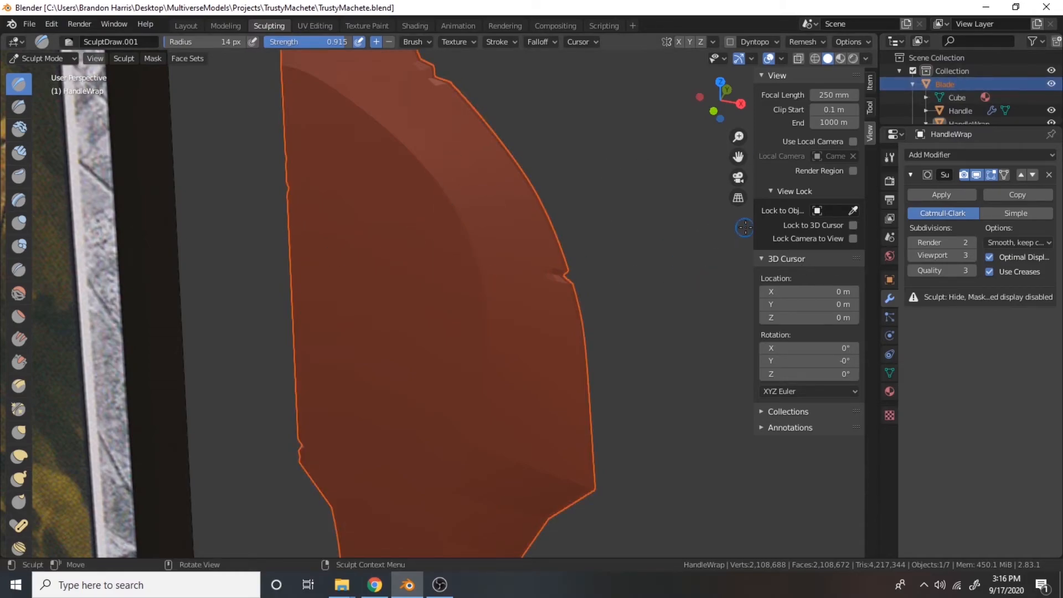
Examine the nicks and surface along the blade's curved cutting edge
scroll(743, 227, down, 9)
shift+middle_drag(616, 301, 658, 157)
scroll(705, 231, up, 8)
shift+middle_drag(705, 230, 498, 543)
shift+middle_drag(492, 151, 504, 425)
scroll(504, 424, up, 7)
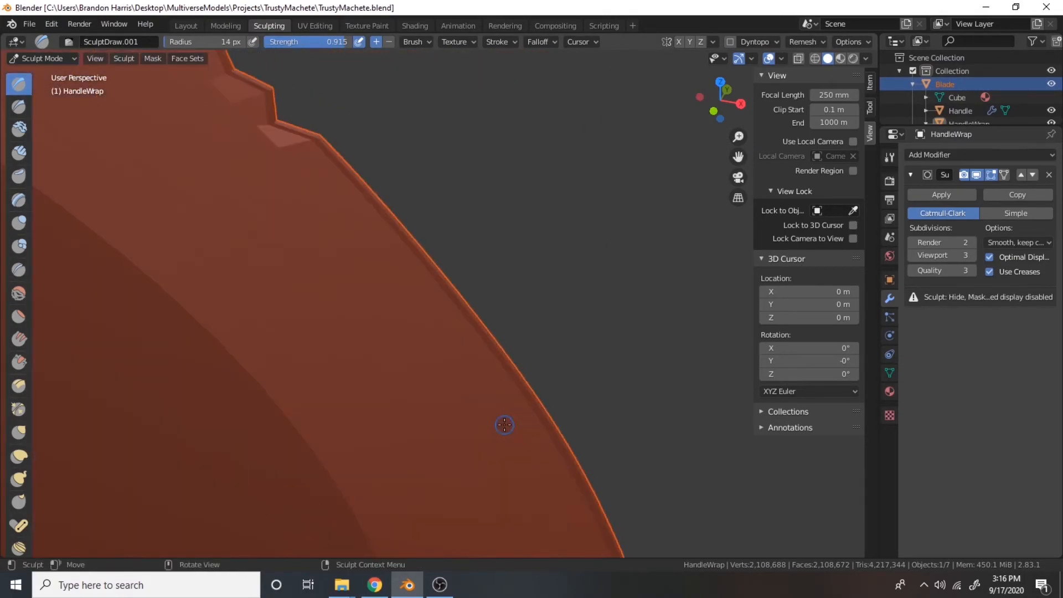
scroll(505, 425, down, 7)
Remove the Subdivision Surface modifier from the handle wrap
click(890, 317)
click(889, 281)
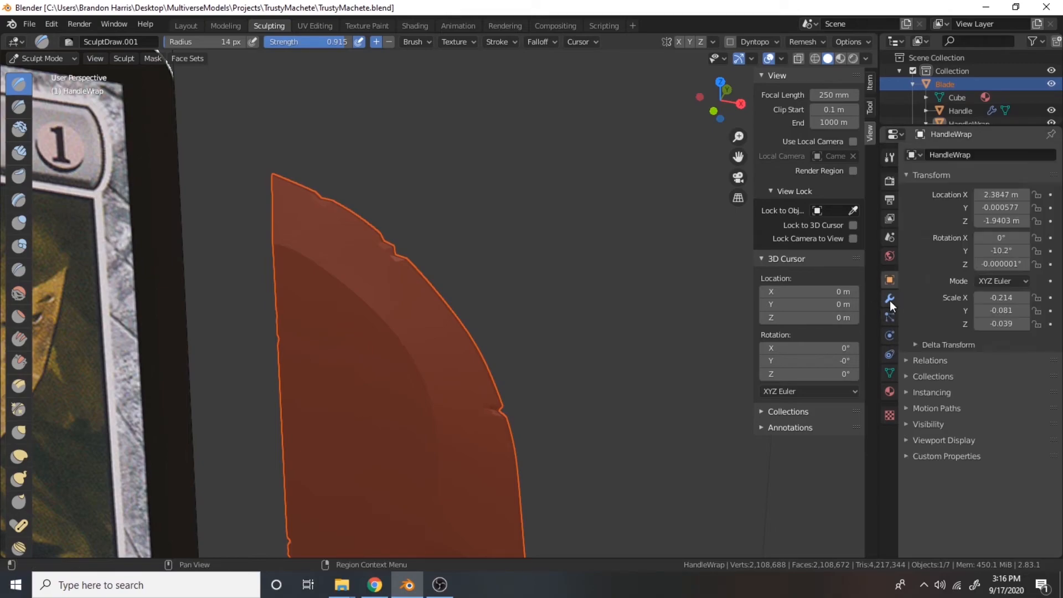
click(889, 299)
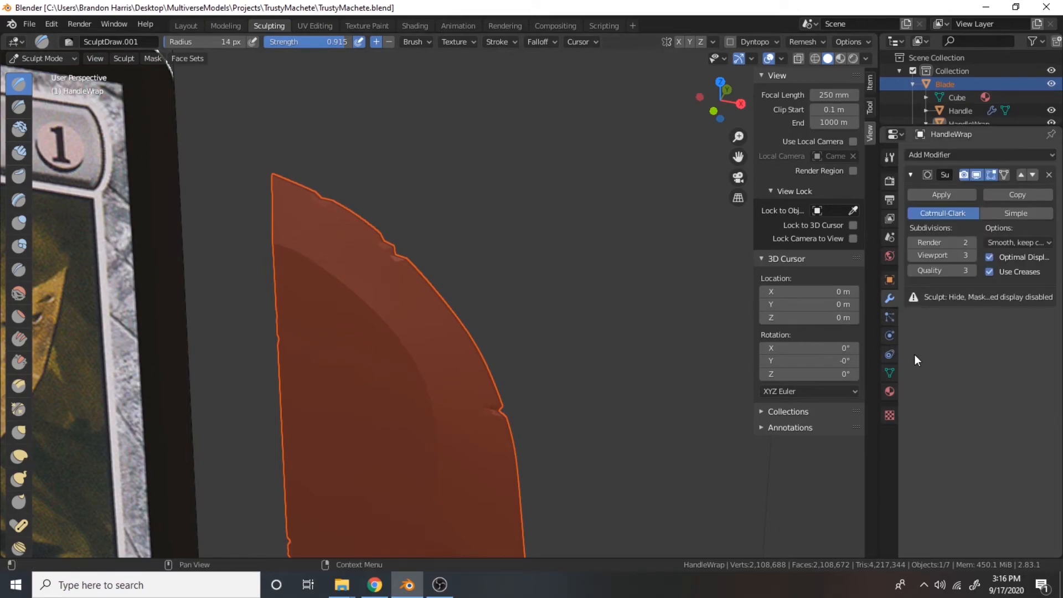
click(1049, 175)
Switch the sculpting target from the handle wrap to the blade by passing through Object Mode and returning to Sculpt Mode
scroll(408, 326, down, 1)
shift+middle_drag(375, 380, 451, 303)
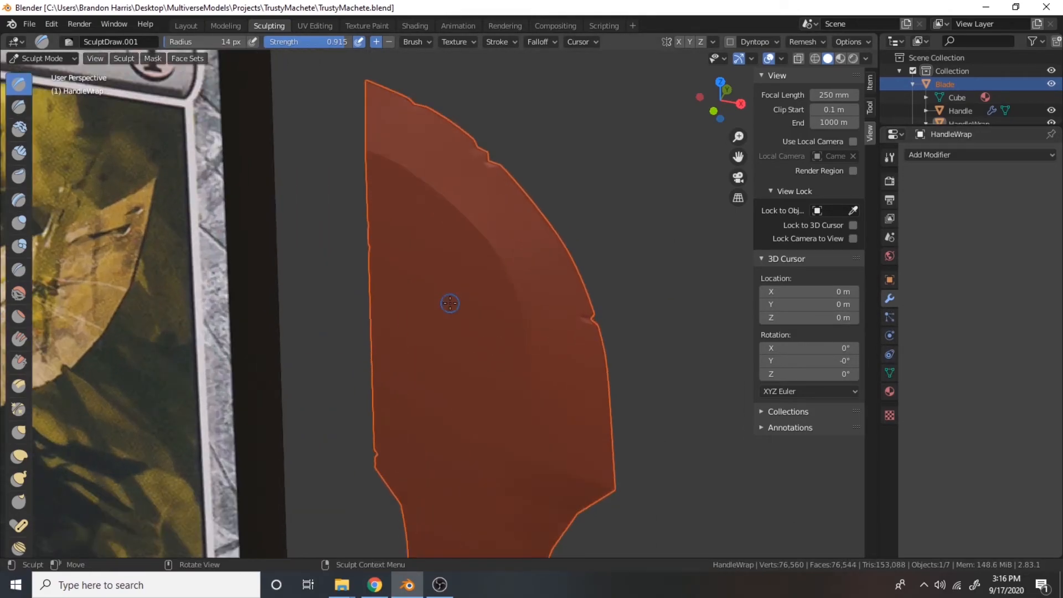
scroll(454, 300, up, 3)
click(964, 96)
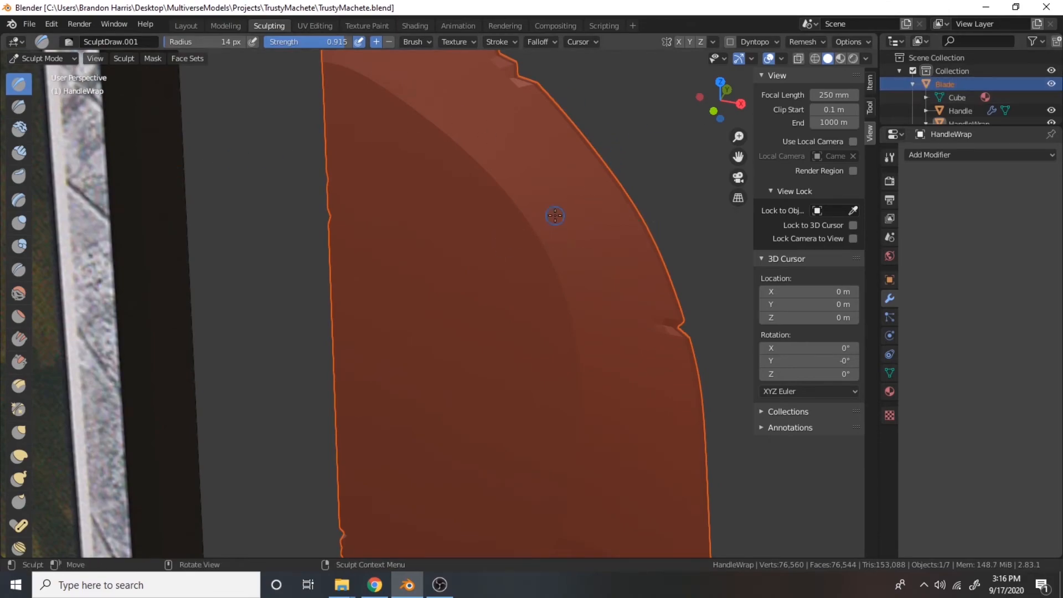
click(50, 59)
click(50, 73)
click(495, 178)
scroll(496, 183, down, 1)
click(62, 59)
click(52, 104)
drag(417, 110, 398, 157)
mouse_move(525, 195)
middle_down()
mouse_move(489, 213)
mouse_move(726, 185)
mouse_move(726, 216)
middle_up()
key(ctrl+z)
Set the blade's Draw brush direction to Subtract and reduce its radius to 9 px
scroll(726, 185, up, 3)
click(890, 157)
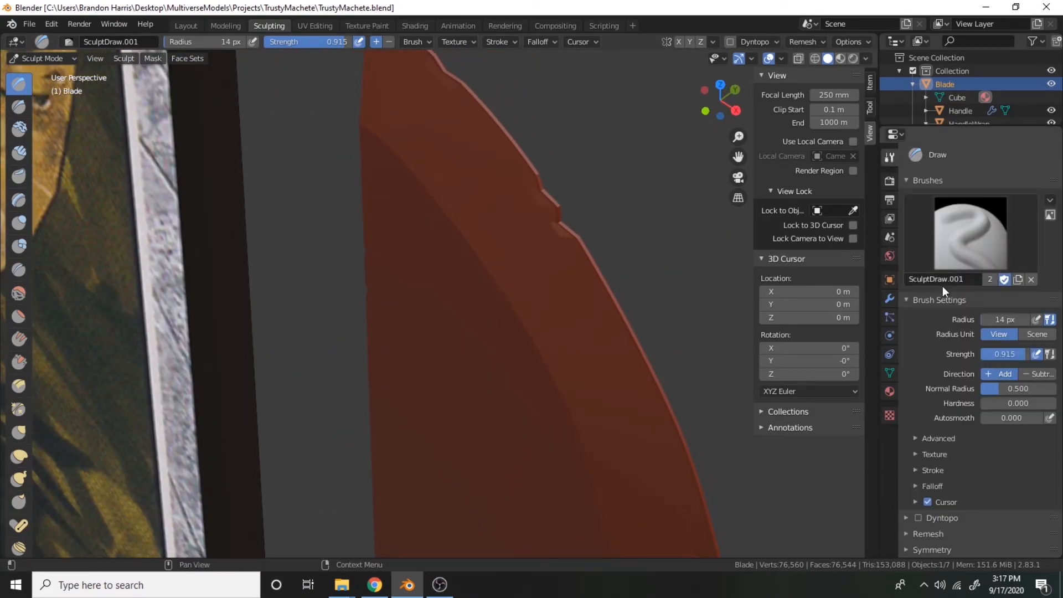
key(bracketleft)
key(bracketleft)
key(bracketleft)
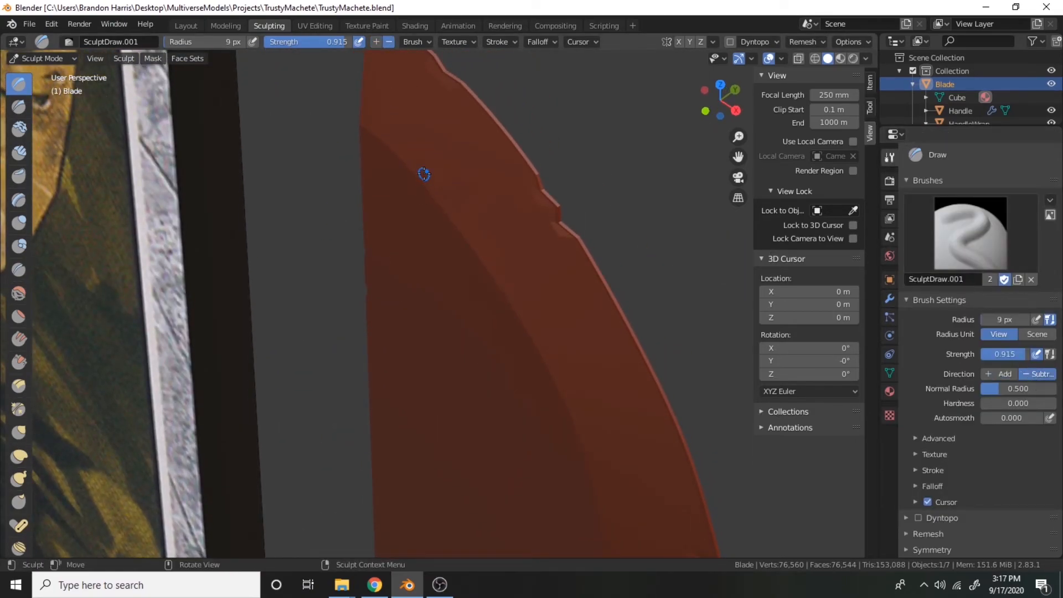
Try carving rows of scratches across the upper face of the blade with the Draw brush at 6 px radius
drag(421, 177, 400, 256)
drag(469, 229, 443, 250)
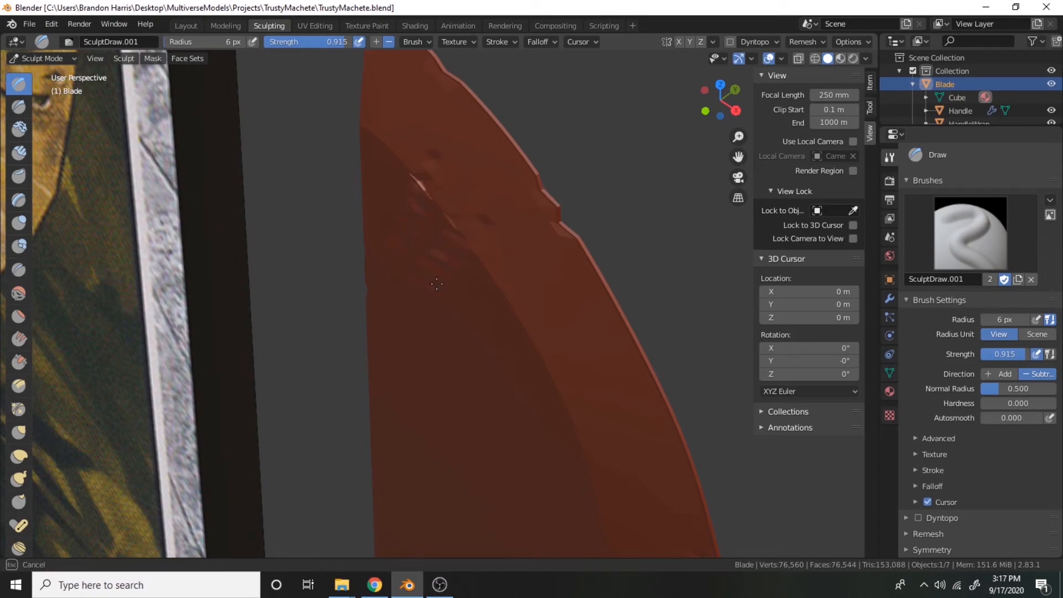
scroll(462, 320, down, 4)
shift+middle_drag(462, 320, 626, 230)
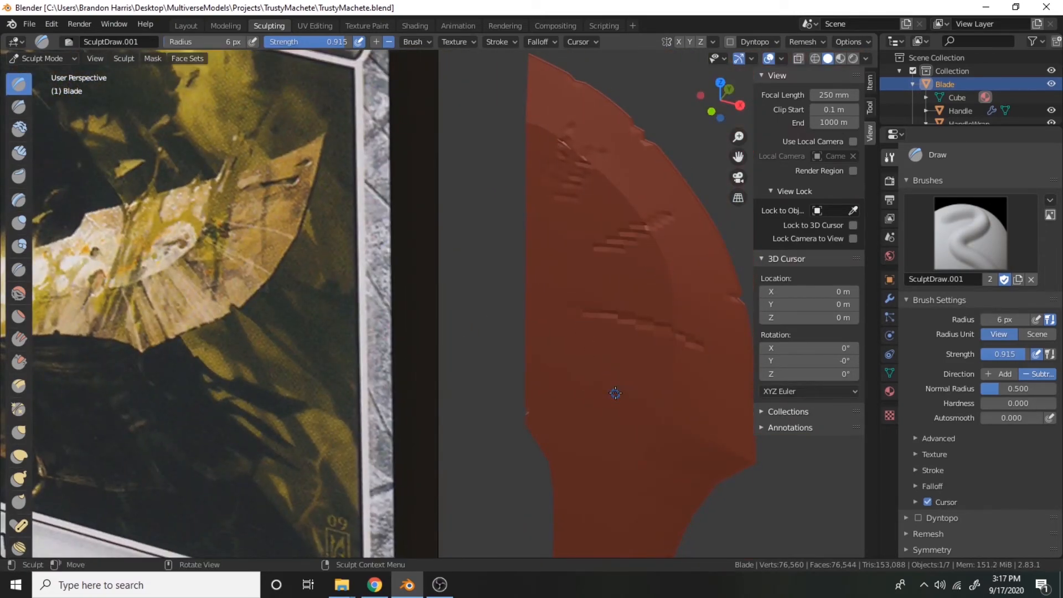
shift+middle_drag(623, 355, 504, 334)
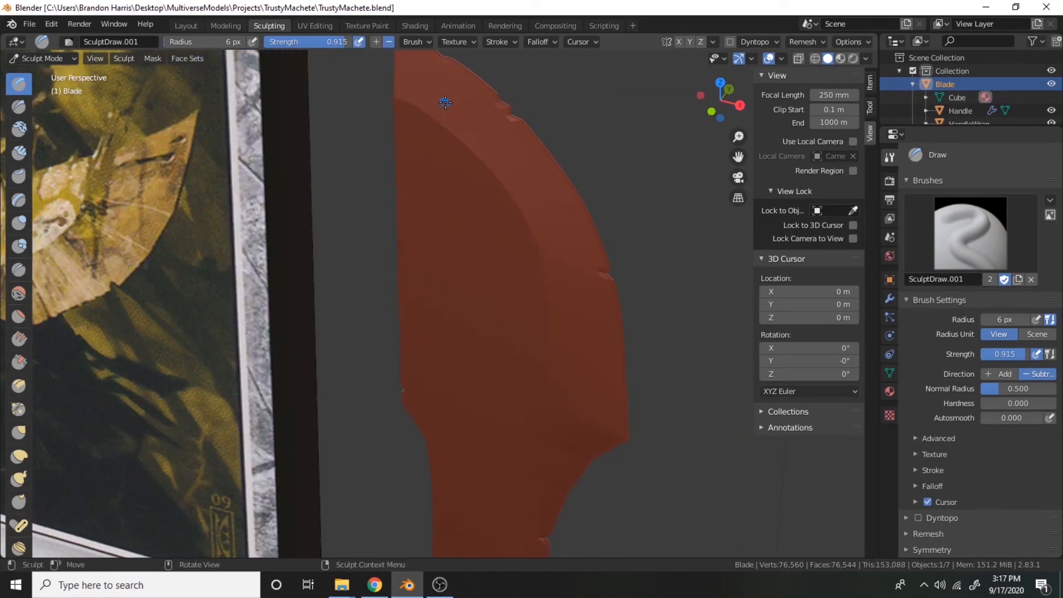
Carve short scratches over the blade's bevel, flat face and neck with the 6 px subtracting Draw brush
drag(533, 171, 473, 242)
drag(487, 289, 518, 341)
drag(504, 245, 524, 338)
drag(460, 243, 461, 331)
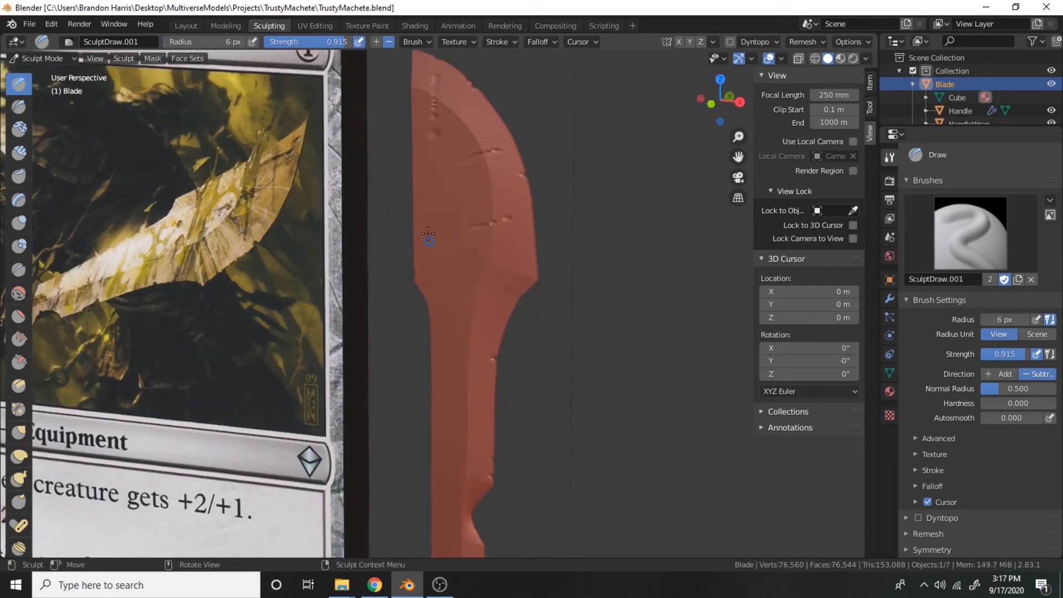
drag(460, 271, 477, 322)
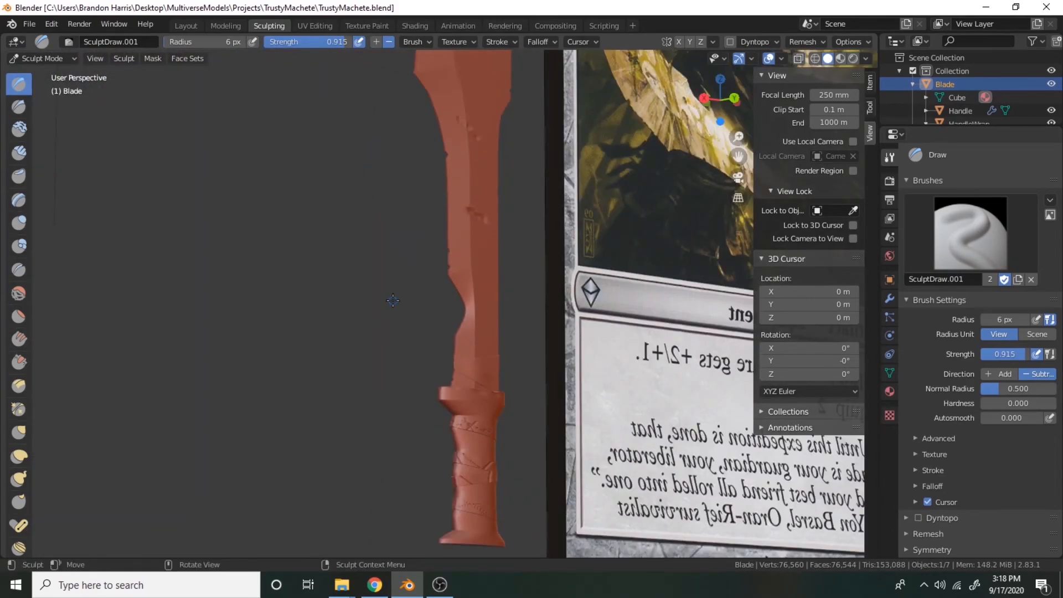
Add a Subdivision Surface modifier to the scratched blade and raise its viewport subdivisions to 3
middle_drag(355, 152, 565, 357)
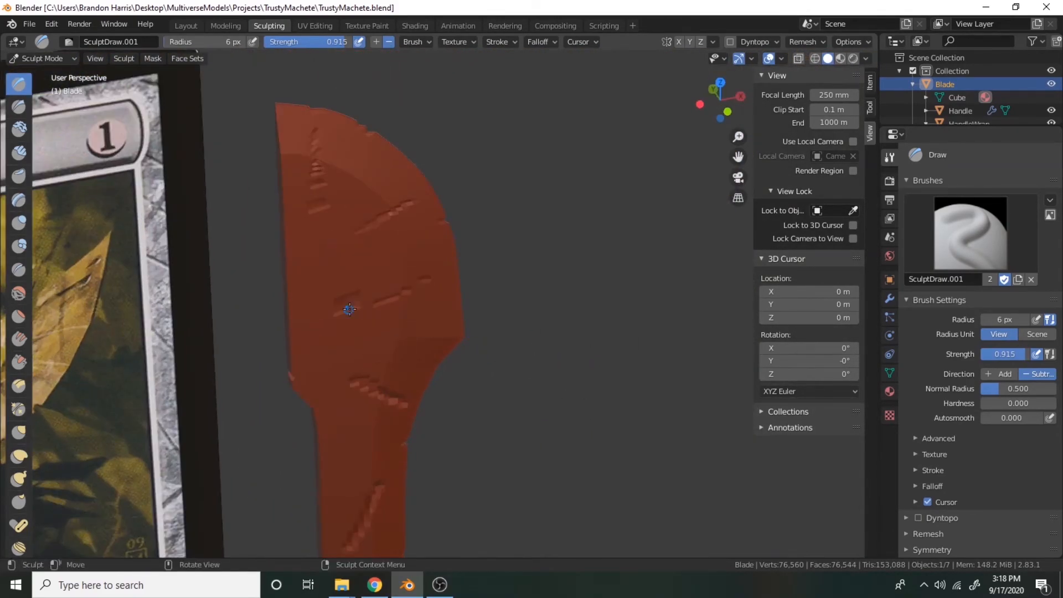
click(890, 298)
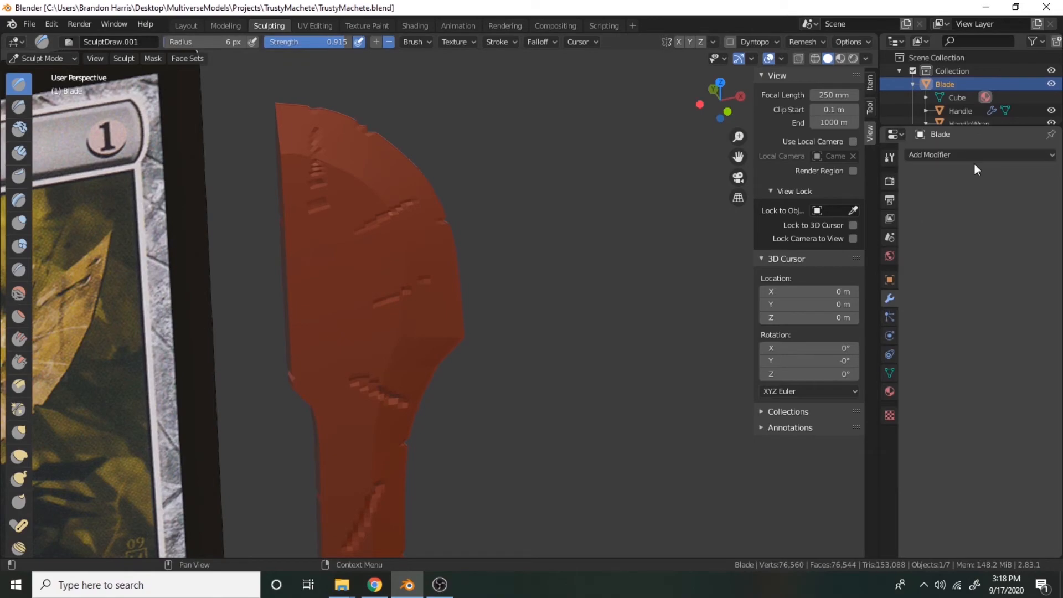
click(974, 157)
click(829, 374)
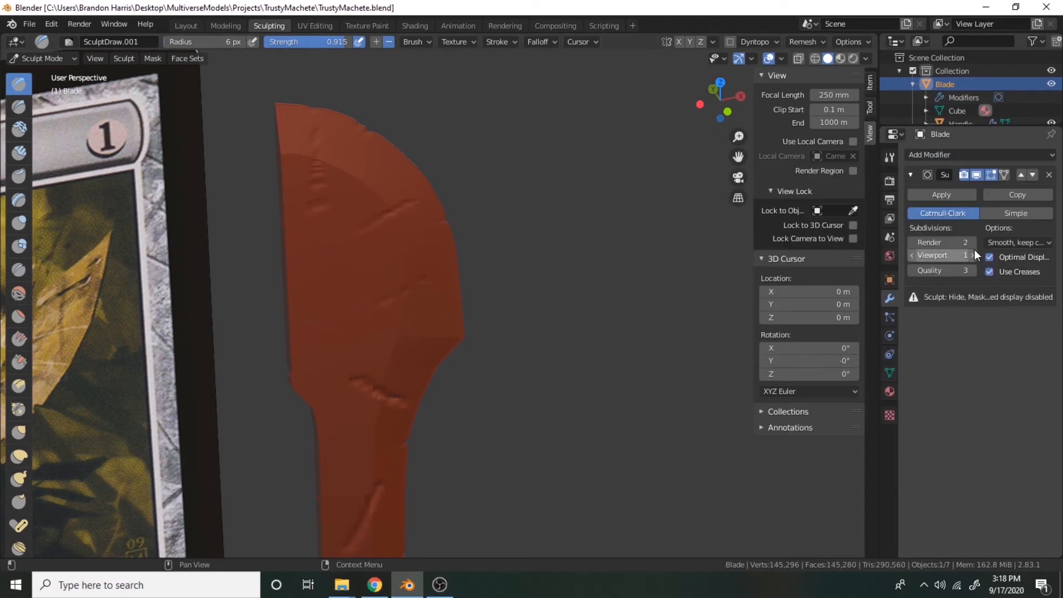
click(973, 257)
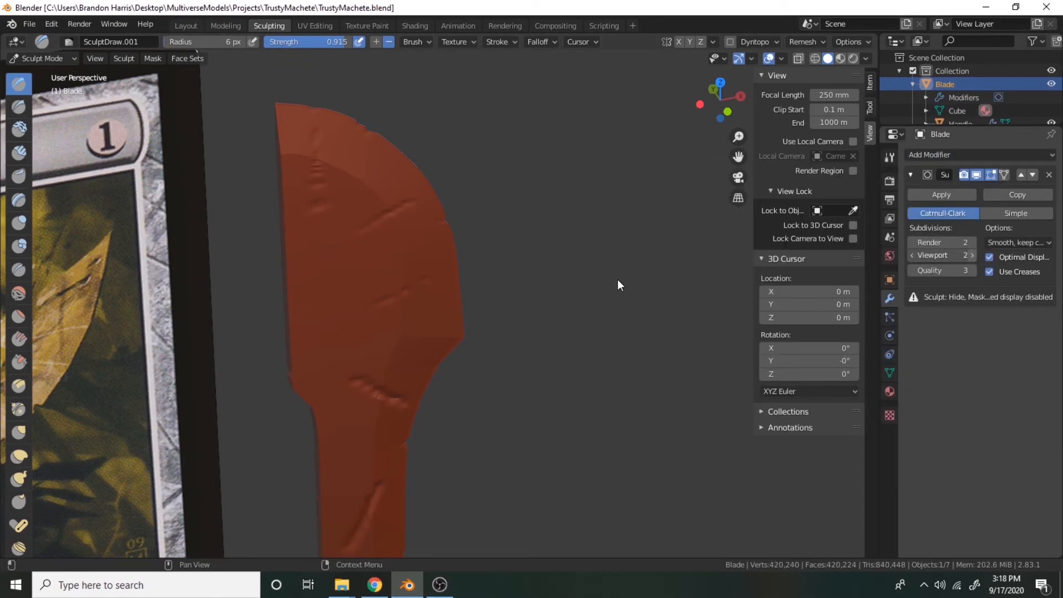
middle_drag(538, 306, 527, 221)
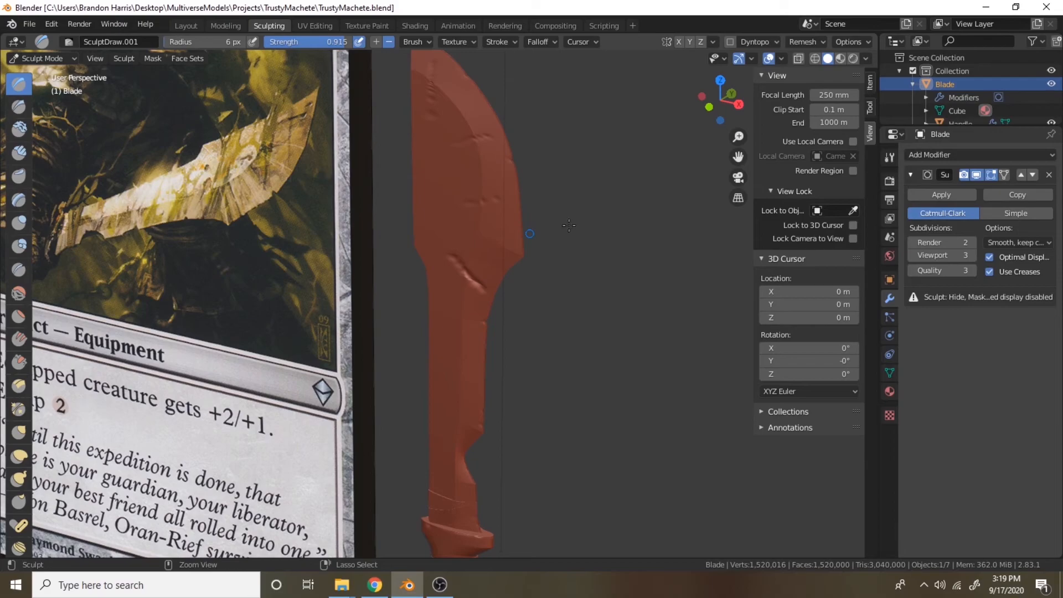
Undo the scratches carved into the blade and remove its Subdivision Surface modifier
key(ctrl+z)
key(ctrl+z)
key(ctrl+z)
key(ctrl+z)
mouse_move(607, 173)
middle_down()
mouse_move(477, 176)
mouse_move(620, 162)
mouse_move(496, 147)
mouse_move(467, 168)
middle_up()
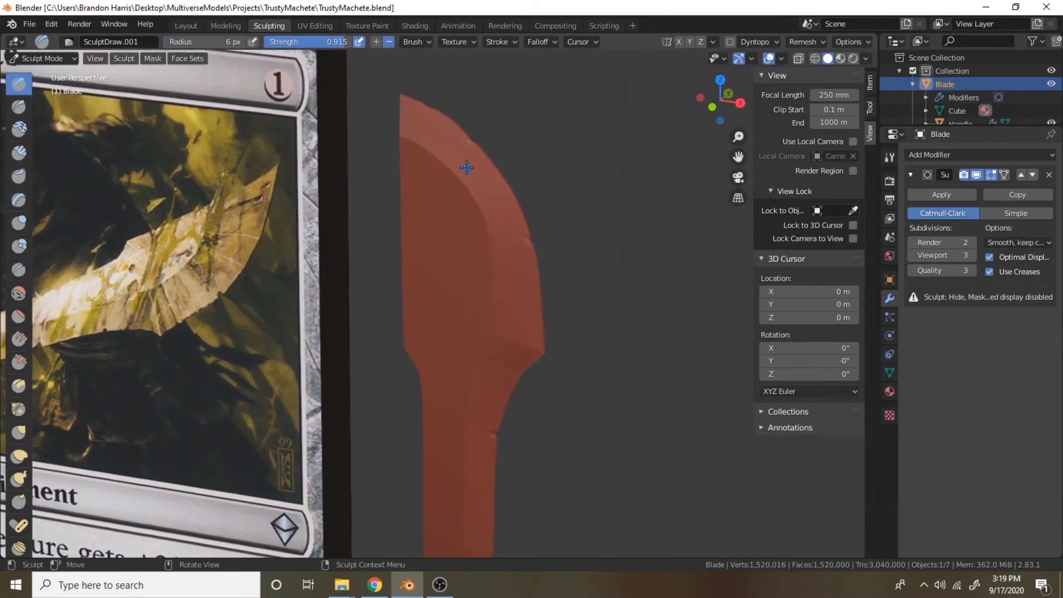
scroll(467, 168, up, 2)
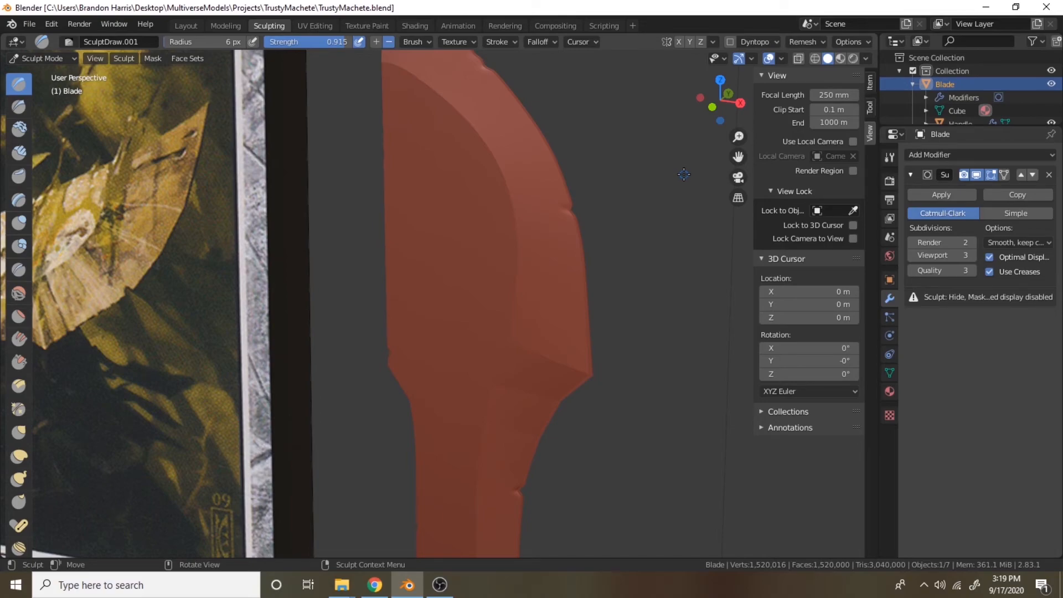
click(1048, 175)
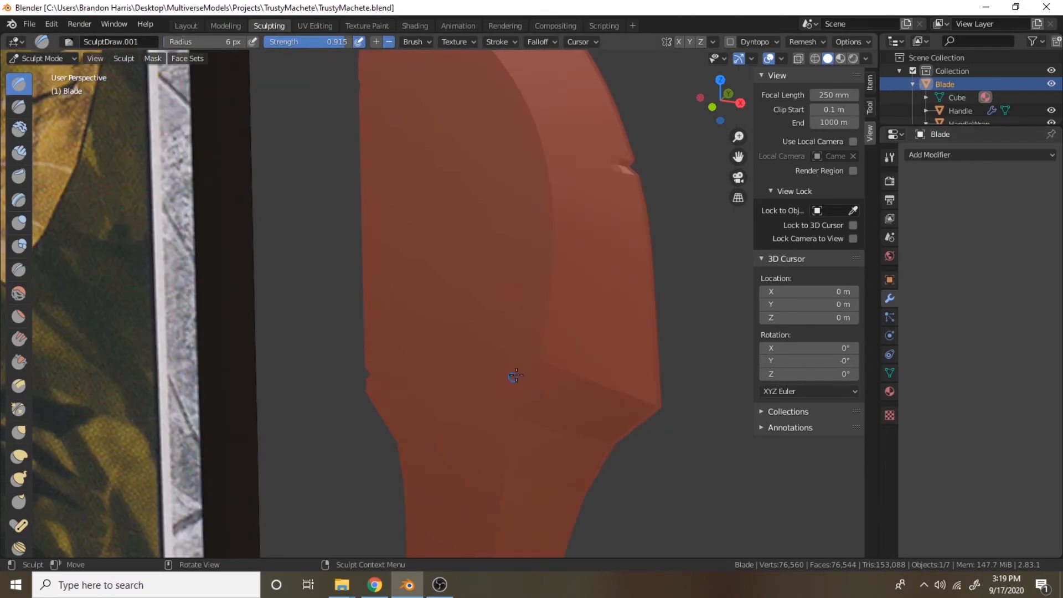
Try Crease brush strokes at 6 px radius and 0.250 strength on the blade's flat face near the tip
middle_drag(557, 352, 582, 368)
scroll(582, 368, up, 6)
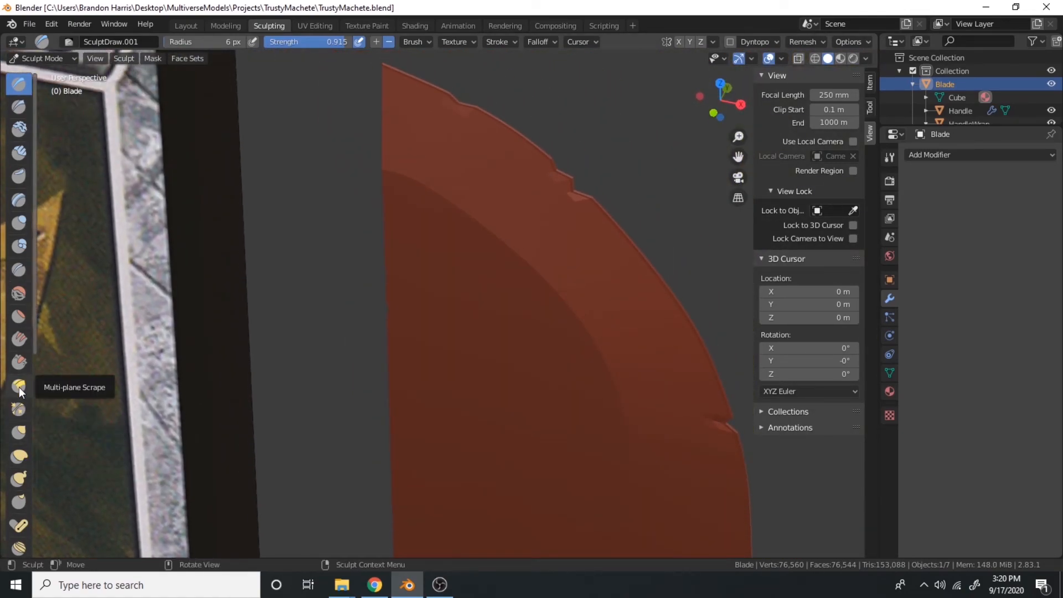
click(19, 270)
mouse_move(357, 215)
mouse_down()
mouse_move(432, 227)
mouse_move(438, 204)
mouse_up()
scroll(454, 201, up, 3)
scroll(473, 181, up, 2)
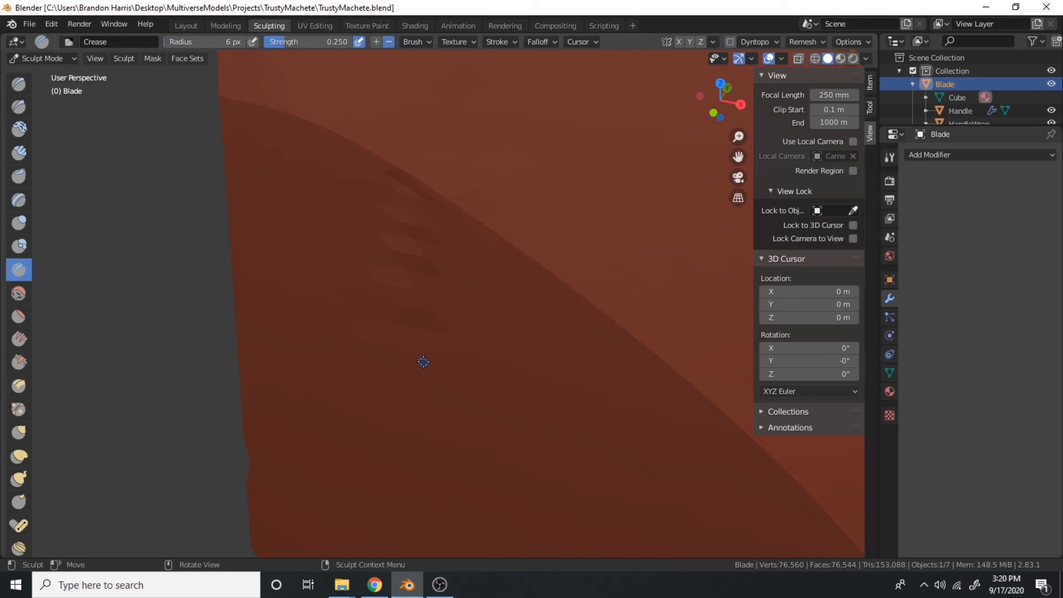
mouse_move(497, 218)
ctrl+middle_down()
mouse_move(525, 235)
mouse_move(532, 288)
ctrl+middle_up()
shift+middle_drag(531, 288, 474, 159)
mouse_move(531, 222)
middle_down()
mouse_move(361, 282)
mouse_move(383, 398)
middle_up()
mouse_move(382, 398)
middle_down()
mouse_move(462, 415)
mouse_move(559, 398)
mouse_move(515, 266)
middle_up()
shift+middle_drag(515, 265, 533, 396)
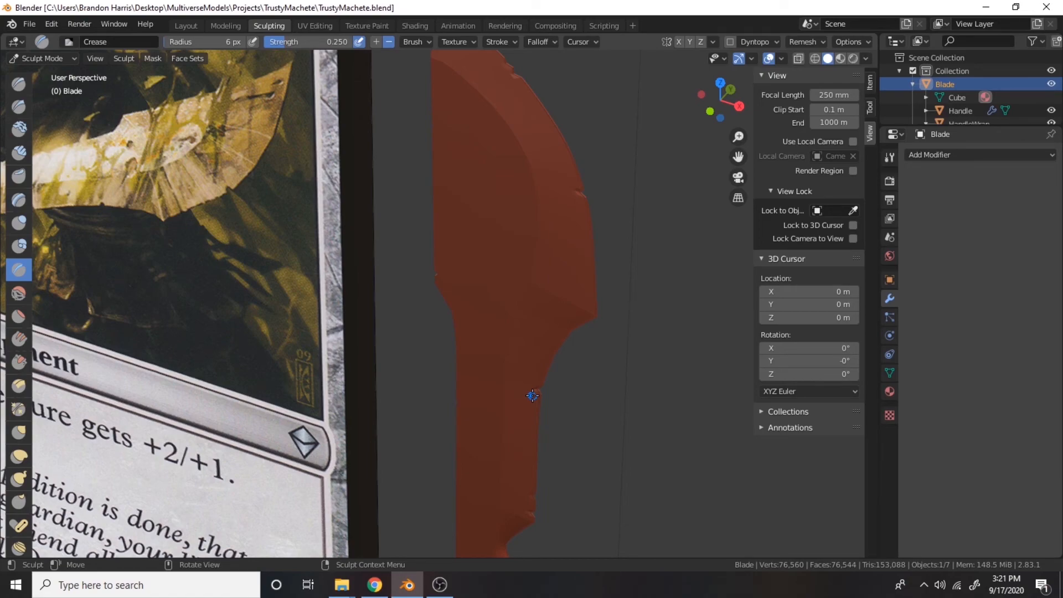
Try another Crease brush stroke on the blade and undo it
middle_drag(532, 395, 541, 316)
key(f)
click(453, 245)
drag(453, 245, 458, 268)
key(ctrl+z)
key(ctrl+z)
scroll(522, 292, down, 3)
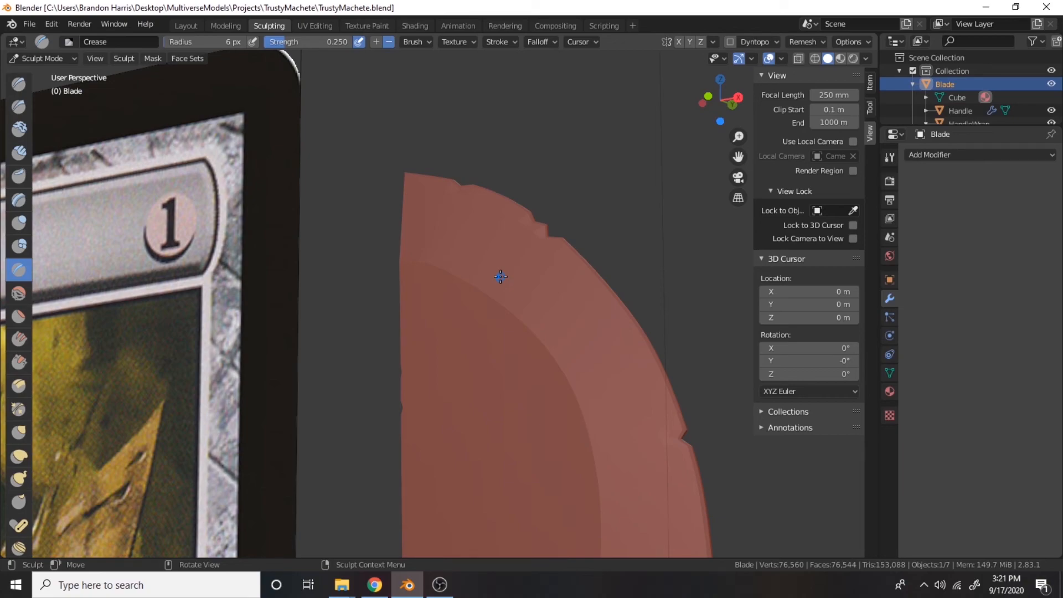
Try a Draw brush stroke at 6 px radius on the bevelled face near the blade's tip
scroll(501, 276, down, 5)
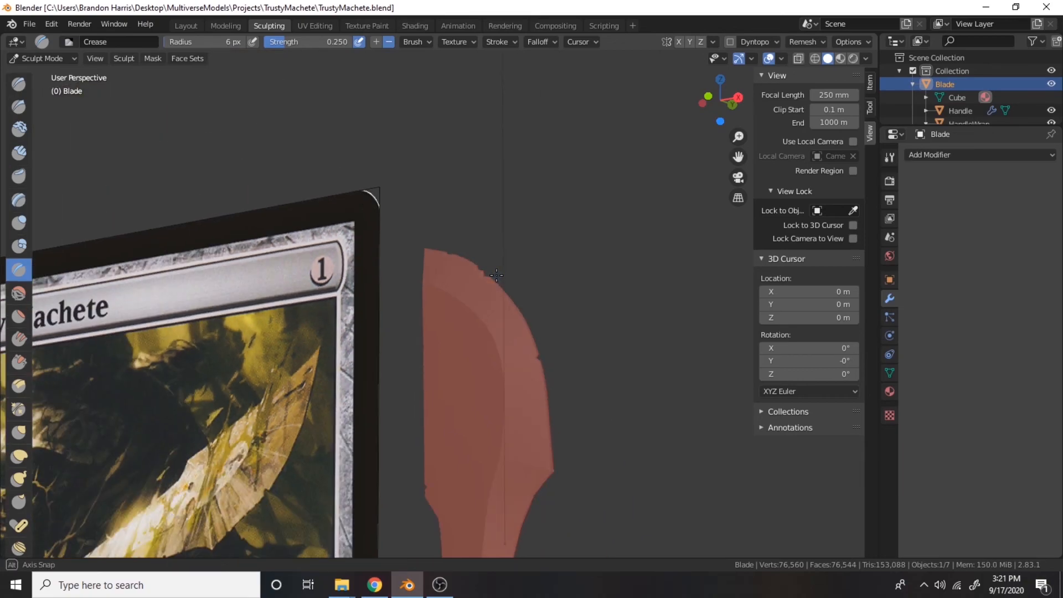
scroll(486, 268, up, 8)
middle_drag(486, 268, 486, 297)
click(19, 85)
drag(515, 280, 508, 301)
mouse_move(446, 335)
middle_down()
mouse_move(472, 330)
mouse_move(419, 337)
middle_up()
scroll(388, 346, up, 2)
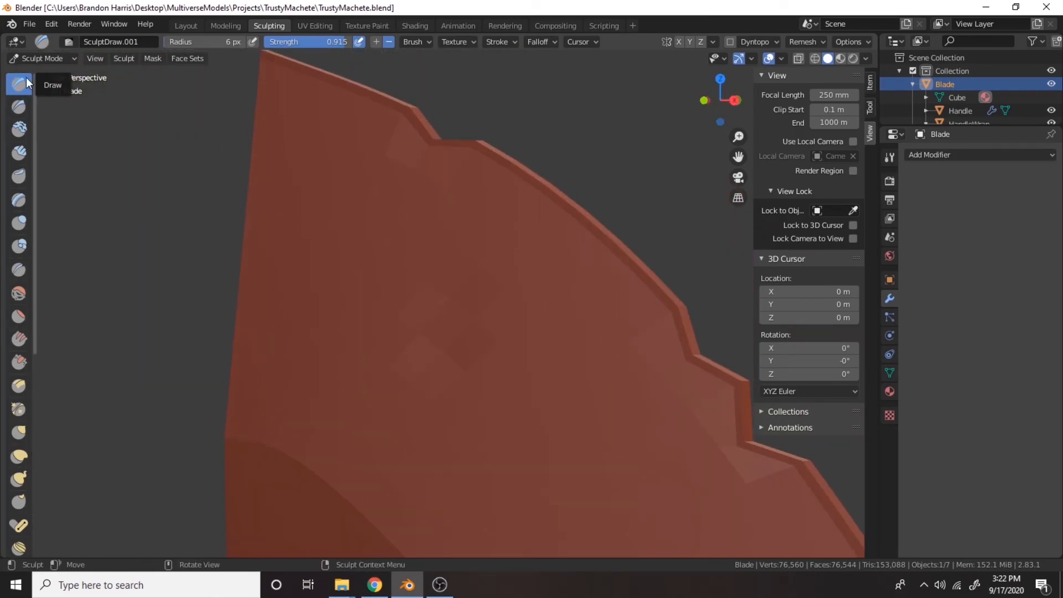
Switch to the Draw Sharp brush and undo the test marks on the bevel near the blade's tip
click(19, 107)
key(f)
click(460, 382)
mouse_move(460, 382)
middle_down()
mouse_move(488, 376)
mouse_move(464, 369)
middle_up()
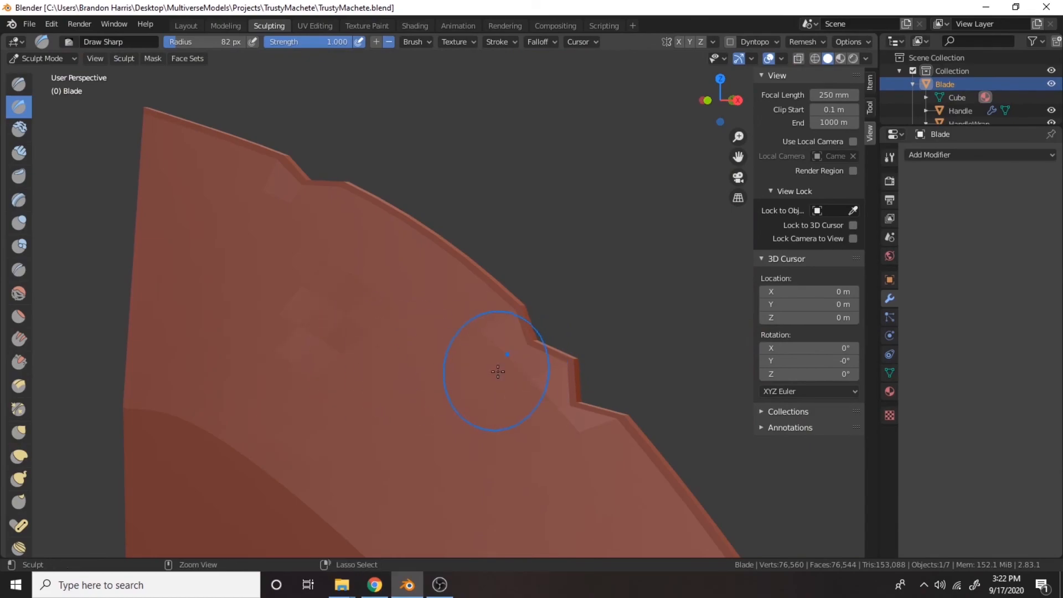
key(ctrl+z)
Add a Subdivision Surface modifier to the blade and set its viewport subdivisions to 2
click(980, 155)
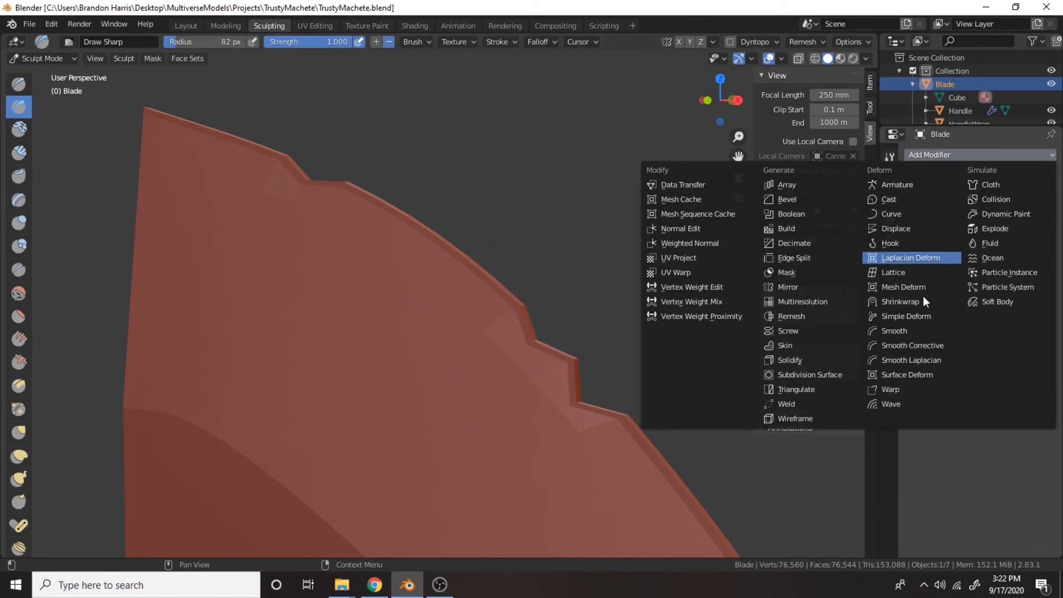
click(791, 372)
click(969, 255)
Try a Draw Sharp stroke at 82 px radius on the smoothed bevel near the blade's tip
drag(356, 368, 399, 321)
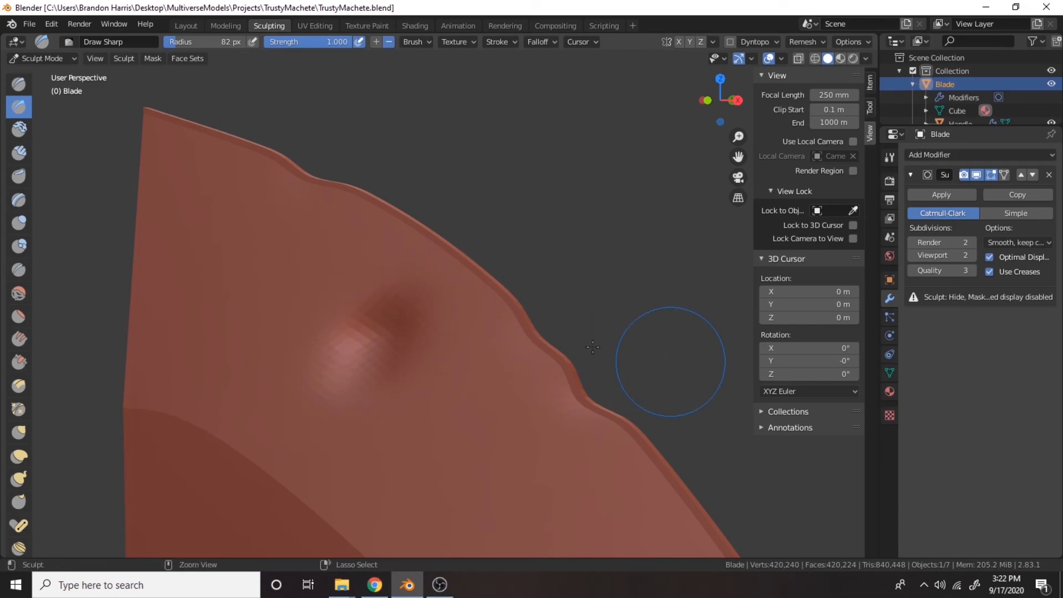
key(ctrl+z)
key(ctrl+z)
Set the Draw Sharp brush to a 15 px radius and 0.215 strength
key(f)
click(320, 362)
click(426, 44)
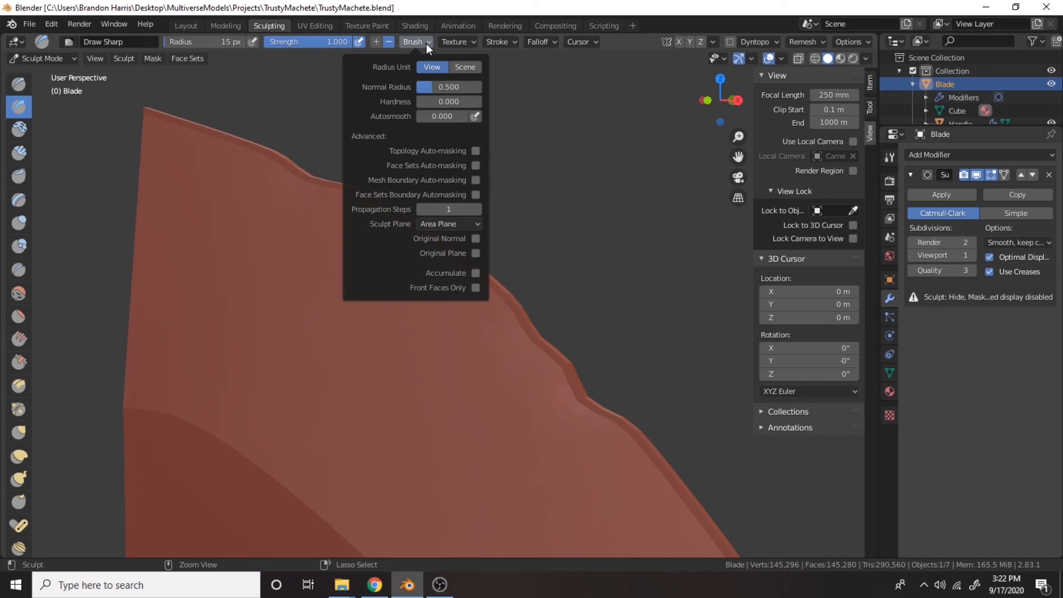
click(471, 227)
drag(336, 42, 267, 42)
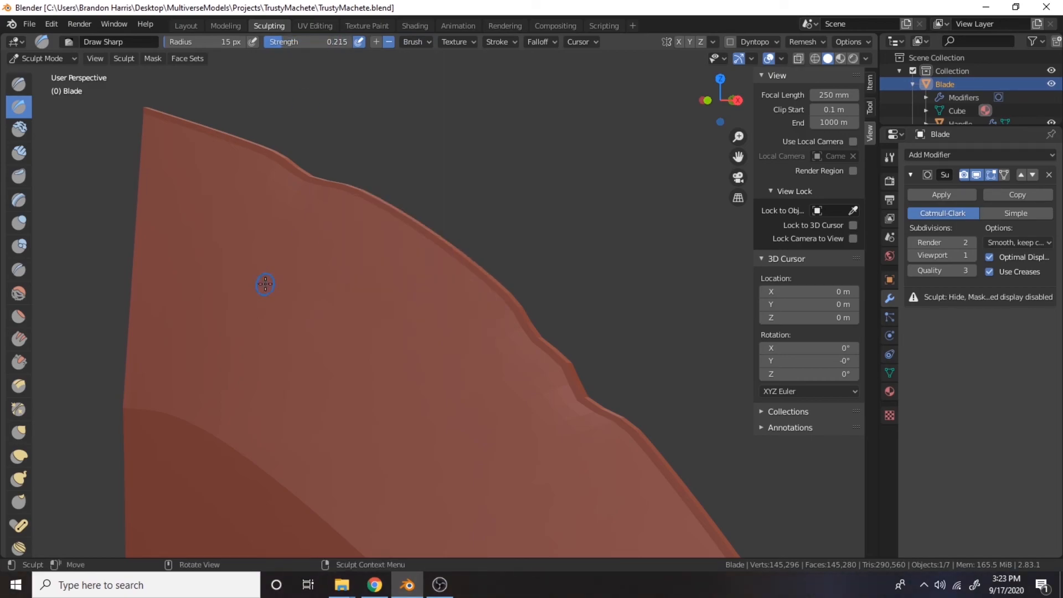
Enlarge the Draw Sharp radius to 50 px and press shallow dents into the inner bevel line near the blade's tip
key(f)
drag(219, 461, 277, 335)
mouse_move(268, 339)
middle_down()
mouse_move(230, 486)
mouse_move(308, 499)
middle_up()
scroll(460, 391, up, 5)
mouse_move(460, 392)
ctrl+middle_down()
mouse_move(403, 411)
mouse_move(525, 387)
mouse_move(475, 394)
ctrl+middle_up()
ctrl+drag(363, 355, 382, 354)
mouse_move(450, 374)
middle_down()
mouse_move(437, 387)
mouse_move(565, 304)
mouse_move(633, 294)
mouse_move(614, 307)
middle_up()
Raise the Draw Sharp strength to 0.711 and sculpt a dent into the bevelled face near the blade's tip
drag(284, 41, 328, 42)
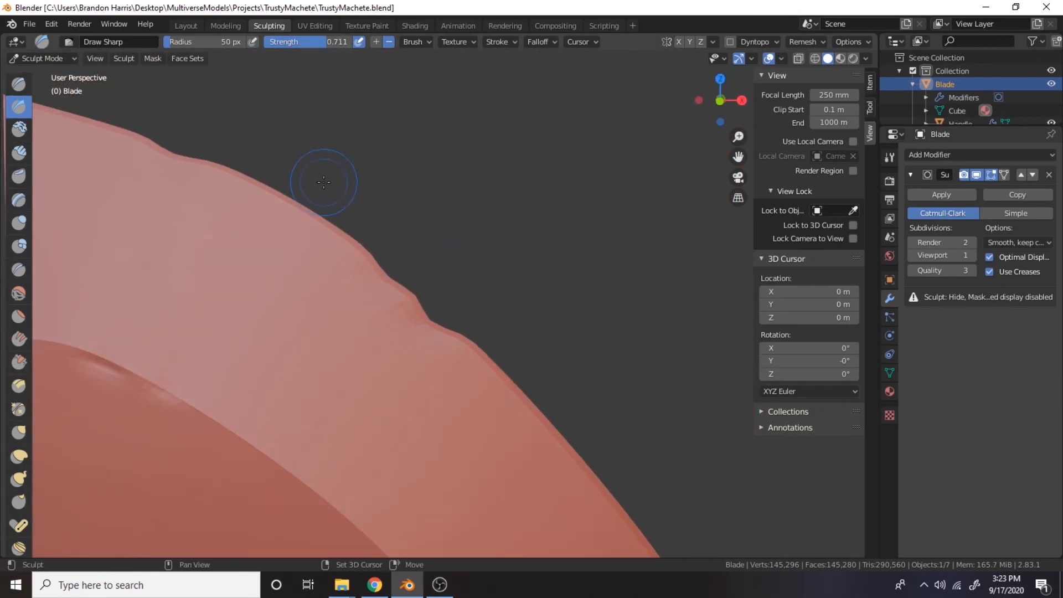
shift+middle_drag(327, 207, 418, 209)
drag(415, 227, 408, 313)
middle_drag(505, 313, 480, 375)
Set Draw Sharp to 15 px radius and 1.000 strength, and carve small nicks along the inner bevel line
key(bracketleft)
key(bracketleft)
key(bracketleft)
key(bracketleft)
key(bracketleft)
key(bracketleft)
key(bracketleft)
key(bracketleft)
key(bracketleft)
key(bracketleft)
drag(328, 42, 355, 44)
drag(655, 311, 621, 365)
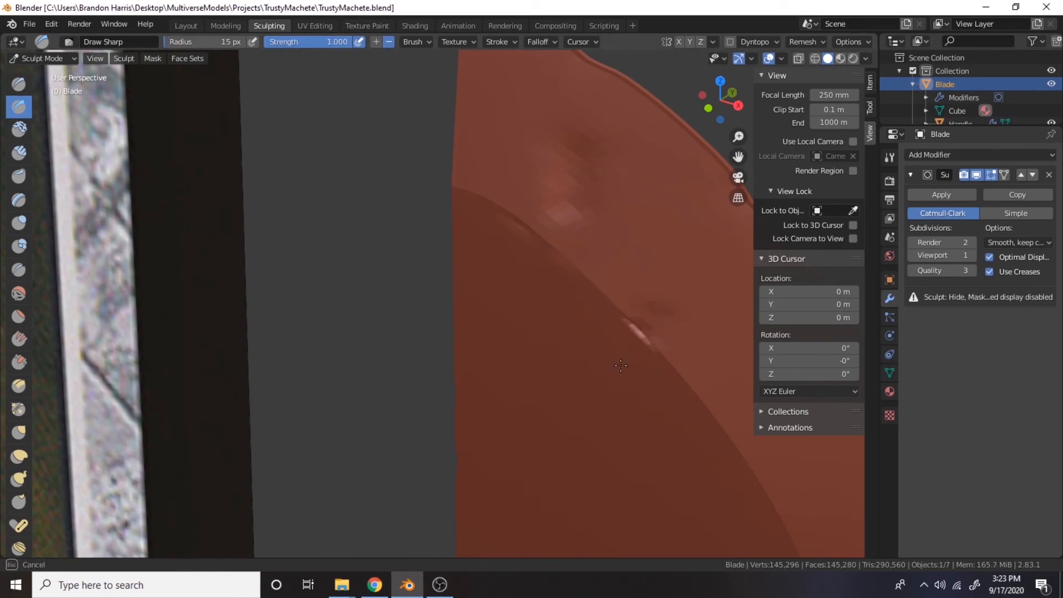
drag(685, 400, 682, 399)
Carve matching small dents along the bevel line on the reverse side of the blade
mouse_move(683, 398)
middle_down()
mouse_move(593, 373)
mouse_move(484, 463)
middle_up()
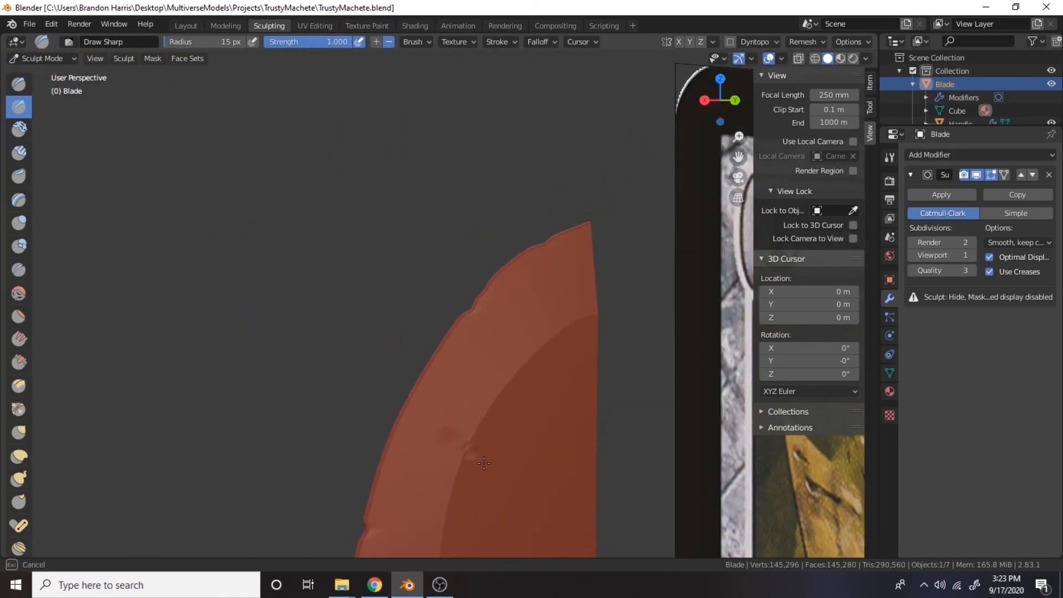
mouse_move(536, 338)
middle_down()
mouse_move(570, 435)
mouse_move(471, 360)
mouse_move(310, 288)
middle_up()
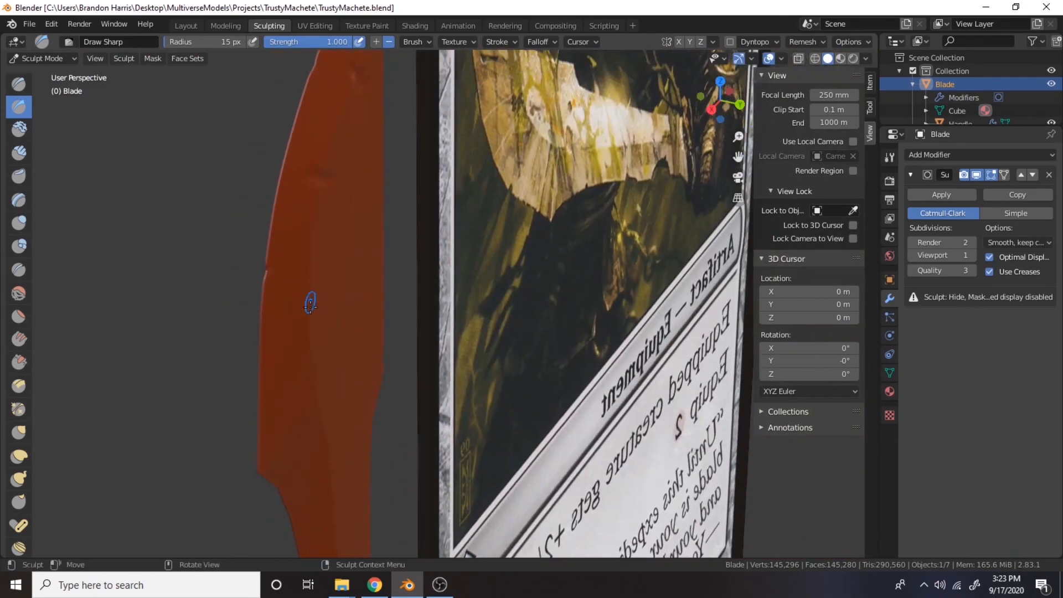
middle_drag(363, 393, 403, 337)
Try a Draw Sharp stroke across the front of the blade and undo it
mouse_move(304, 387)
middle_down()
mouse_move(507, 367)
mouse_move(509, 308)
middle_up()
scroll(509, 308, up, 2)
mouse_move(404, 350)
mouse_down()
mouse_move(429, 361)
mouse_move(423, 373)
mouse_move(450, 375)
mouse_up()
key(ctrl+z)
key(ctrl+z)
Reduce the Draw Sharp radius to 6 px and carve thin scratches across the blade's upper bevel and its neck
key(f)
click(393, 372)
mouse_move(450, 374)
middle_down()
mouse_move(447, 443)
mouse_move(418, 191)
middle_up()
drag(421, 185, 464, 155)
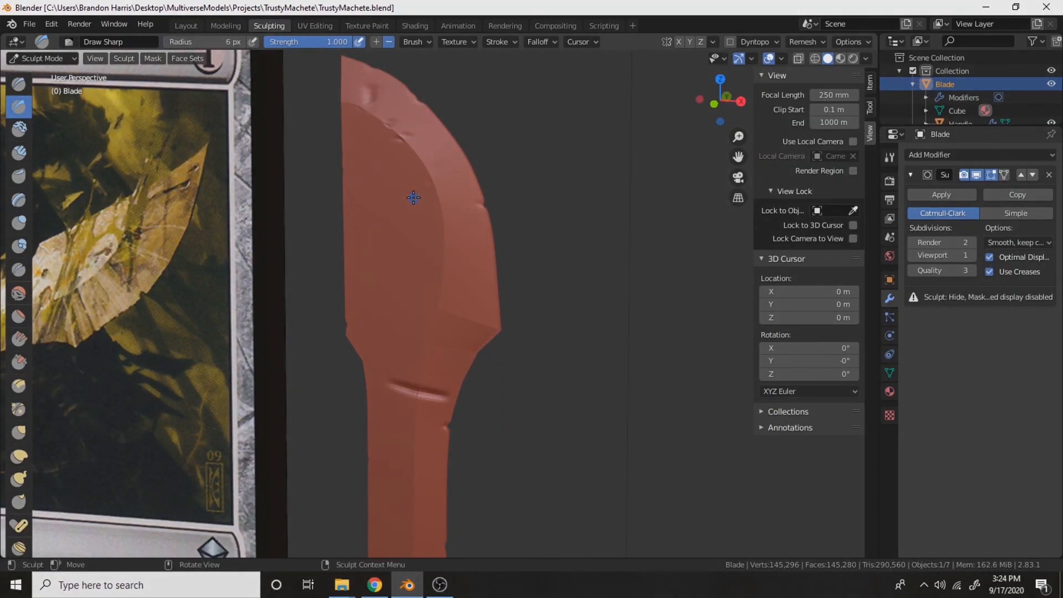
drag(422, 200, 433, 199)
scroll(413, 256, down, 3)
scroll(412, 366, up, 3)
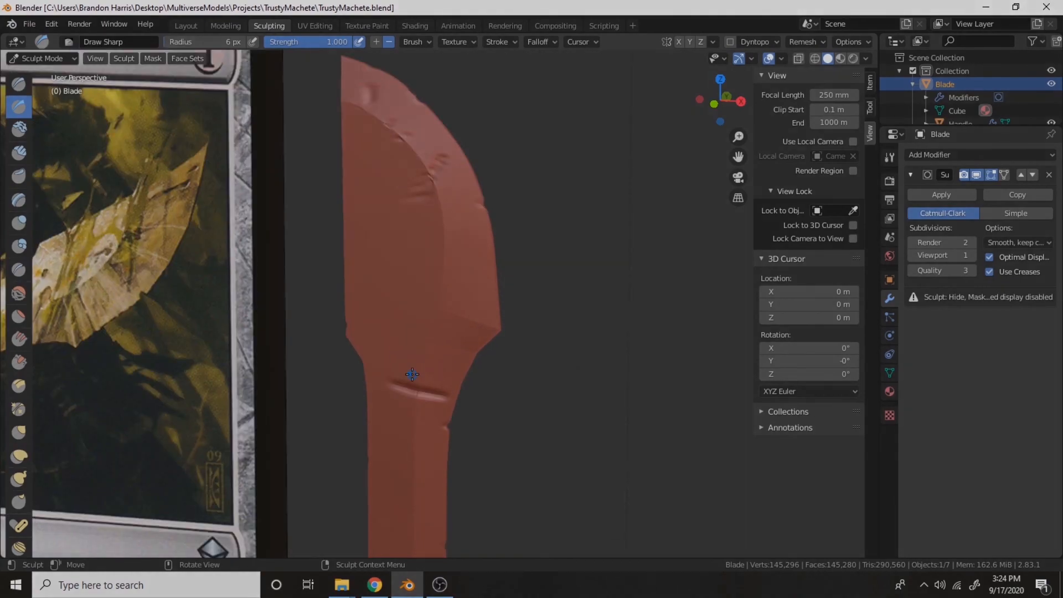
key(ctrl+z)
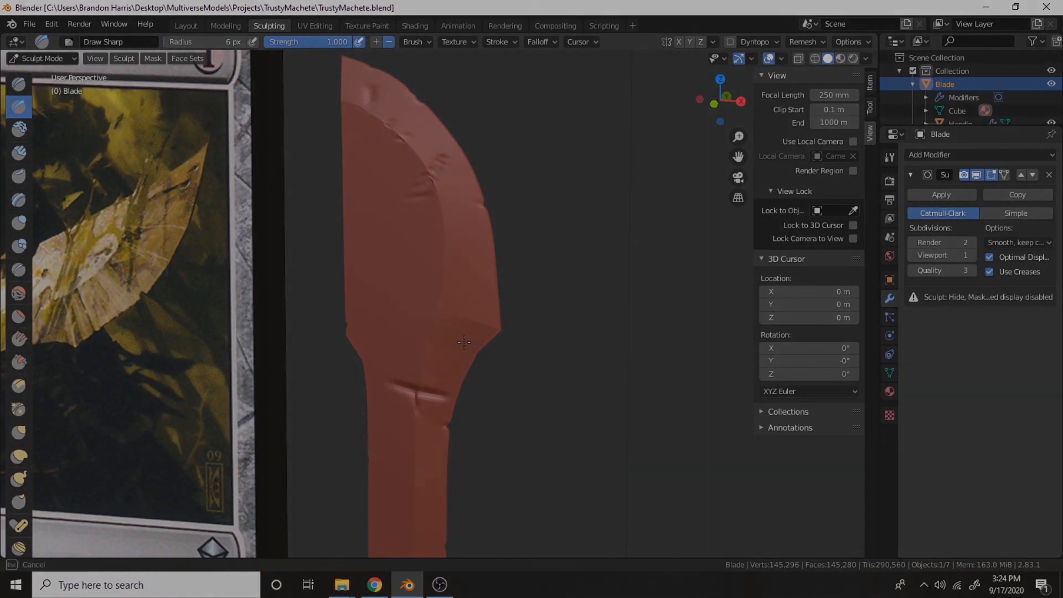
mouse_move(455, 273)
middle_down()
mouse_move(421, 409)
mouse_move(437, 412)
mouse_move(360, 398)
mouse_move(495, 385)
mouse_move(531, 365)
middle_up()
scroll(465, 413, up, 7)
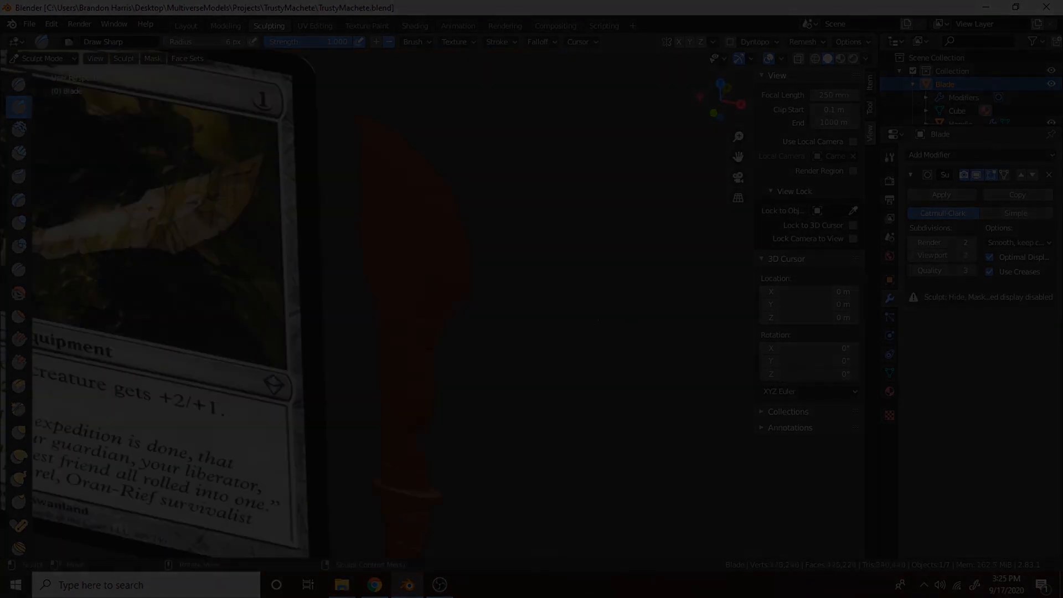